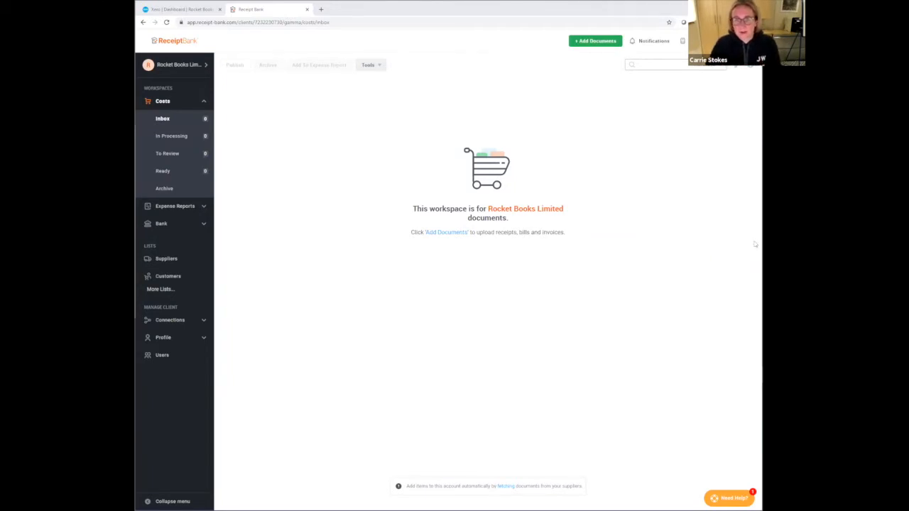
- Open the Add Documents options and bring up Invoice Fetch for supplier websites in a new browser tab
click(597, 43)
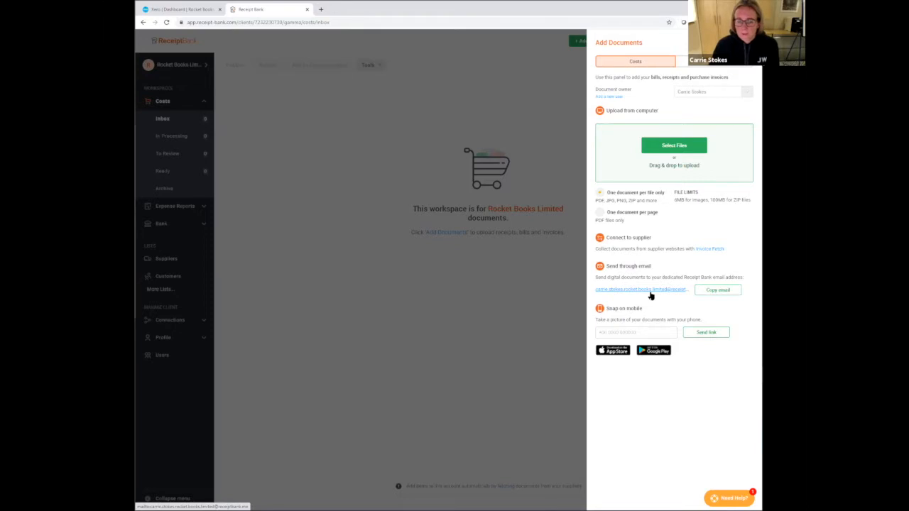
right_click(710, 250)
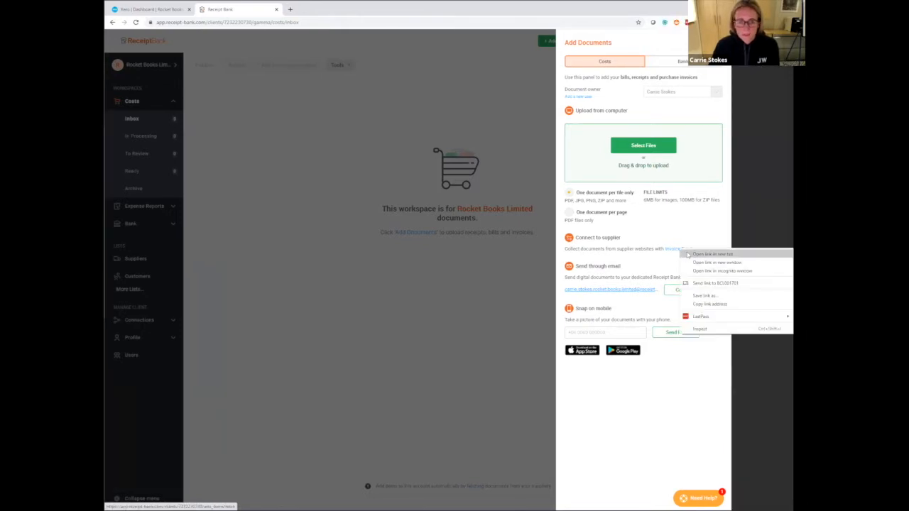
click(724, 257)
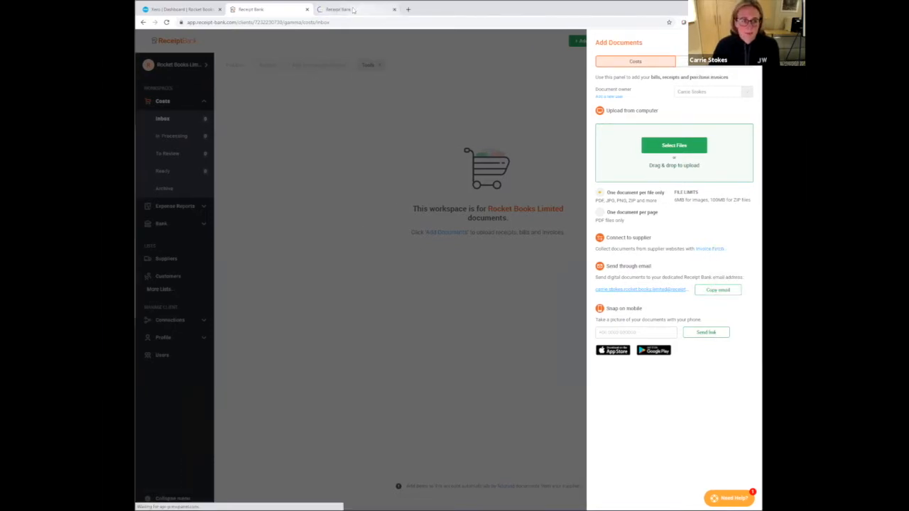
click(359, 9)
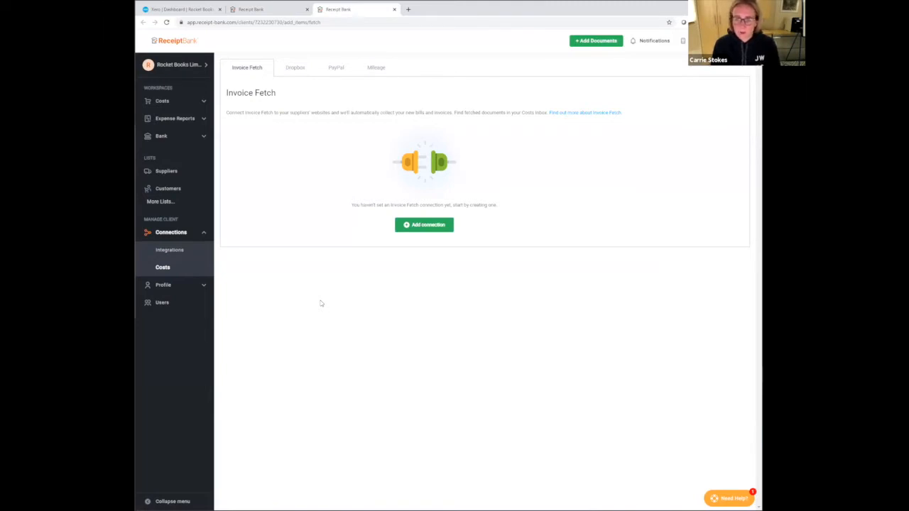
- Search the full supplier list for "ee", view the EE connection's login form, and return to Invoice Fetch without connecting
click(429, 225)
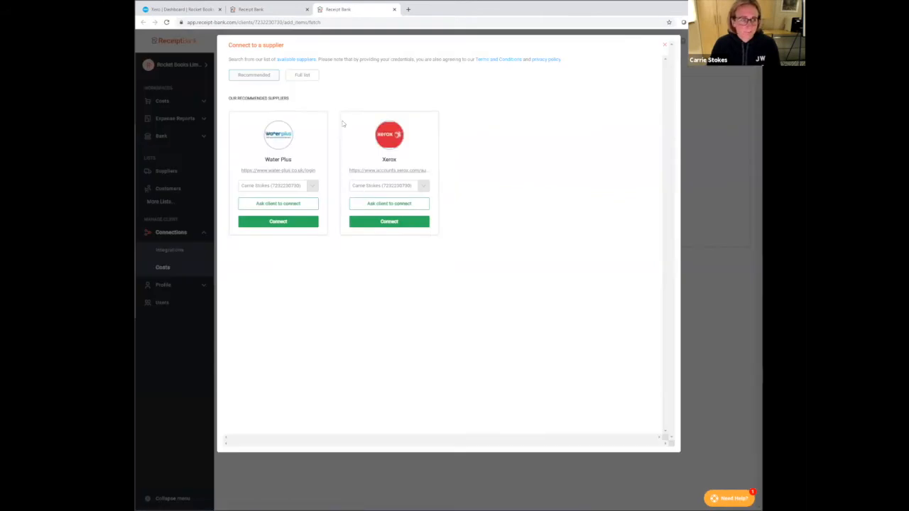
click(307, 78)
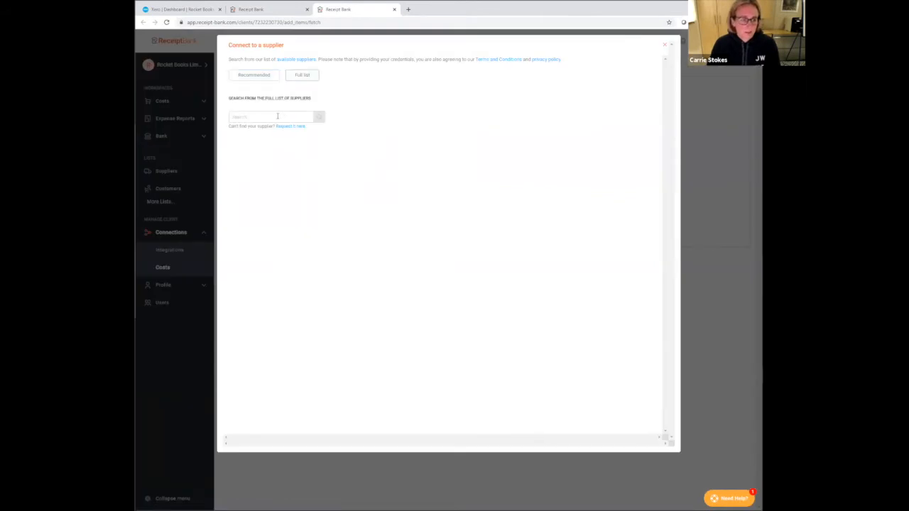
click(277, 117)
text(ee)
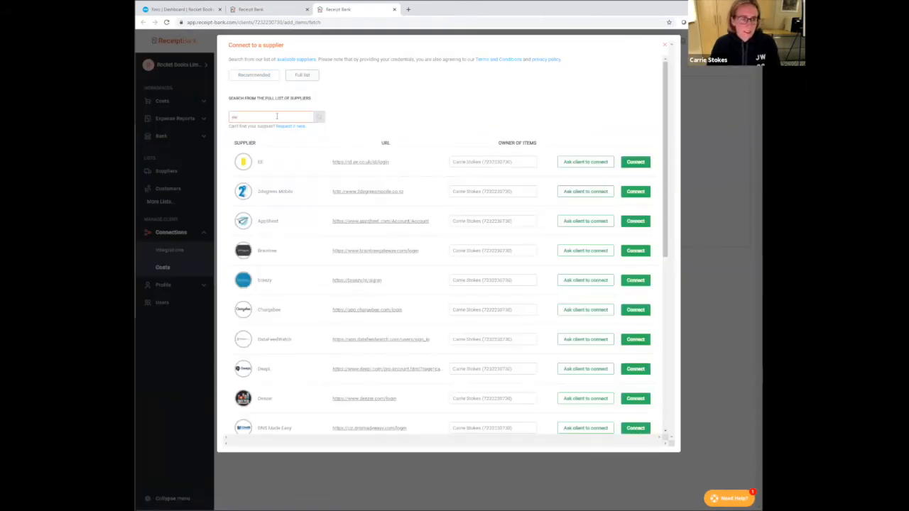
click(625, 160)
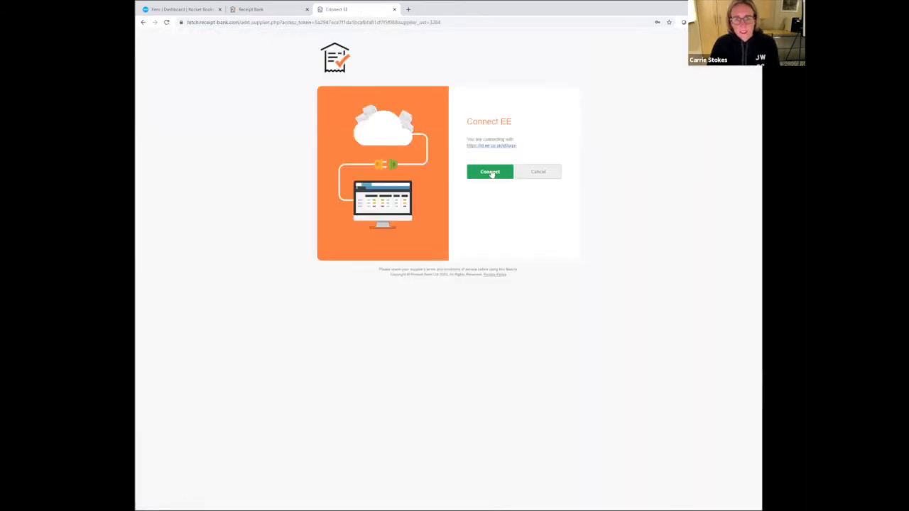
click(491, 173)
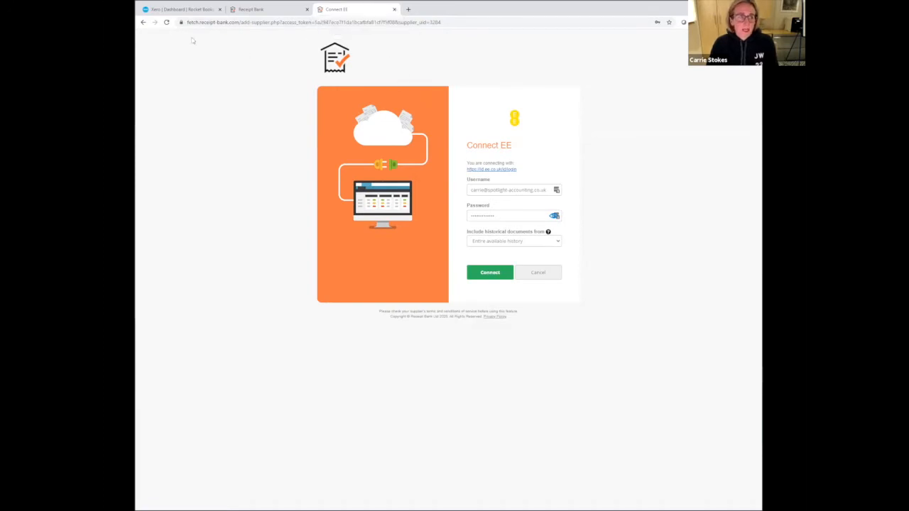
click(143, 22)
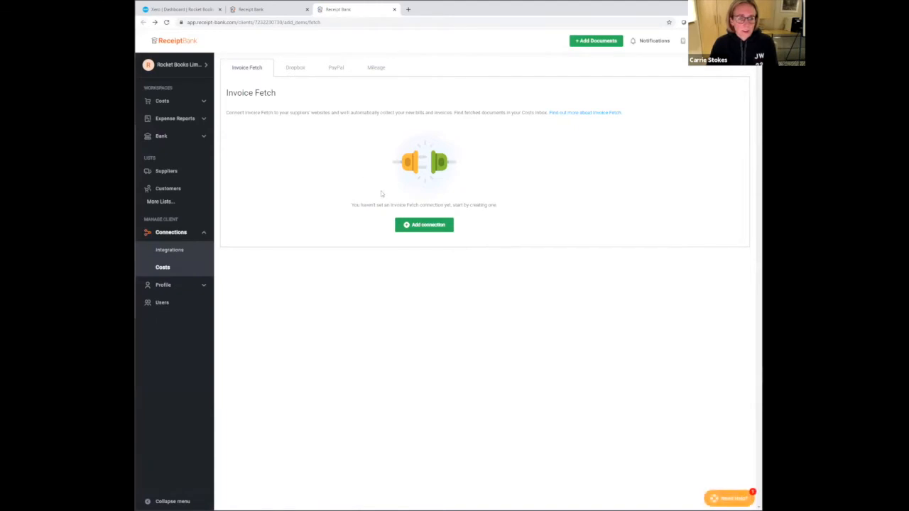
- Start another supplier connection and search the full supplier list for "wix" and "bt"
click(409, 225)
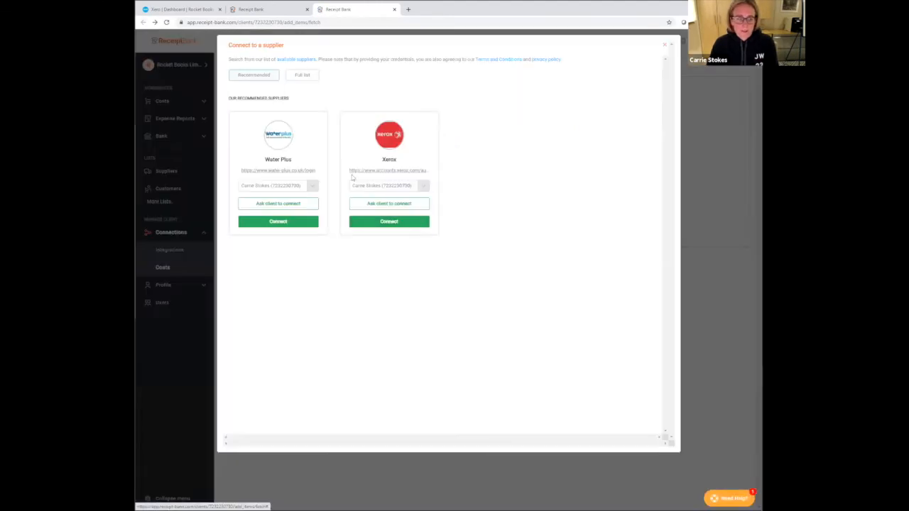
click(304, 76)
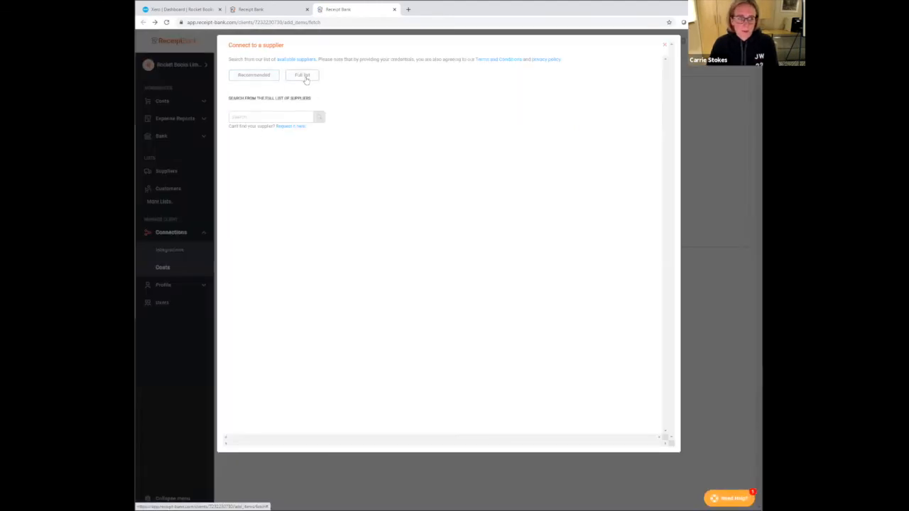
click(280, 116)
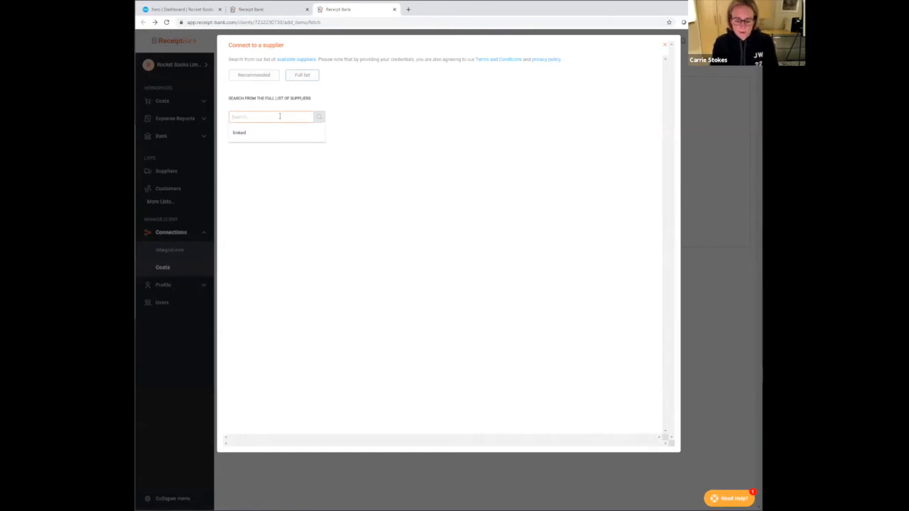
text(wix)
key(BackSpace)
key(BackSpace)
key(BackSpace)
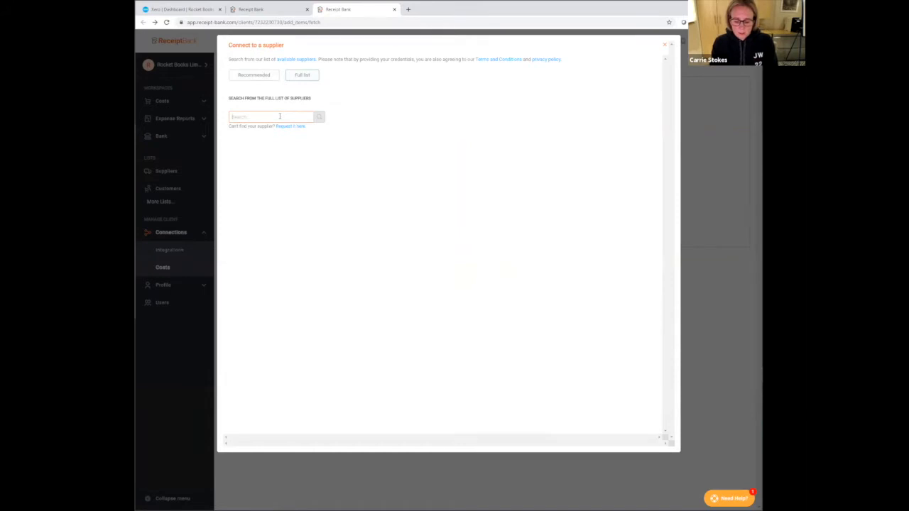
text(bt)
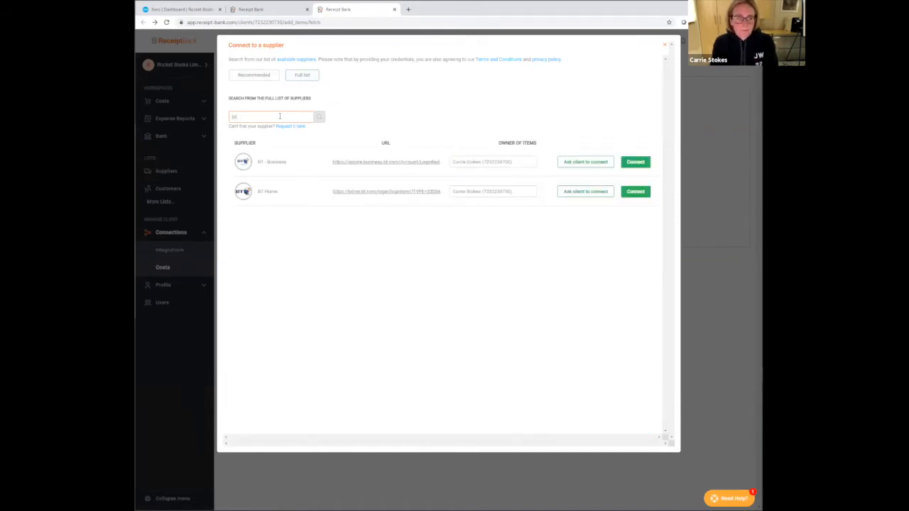
- Search the supplier list for "ado" and "amazo", and close the supplier connection dialog
key(BackSpace)
key(BackSpace)
text(ado)
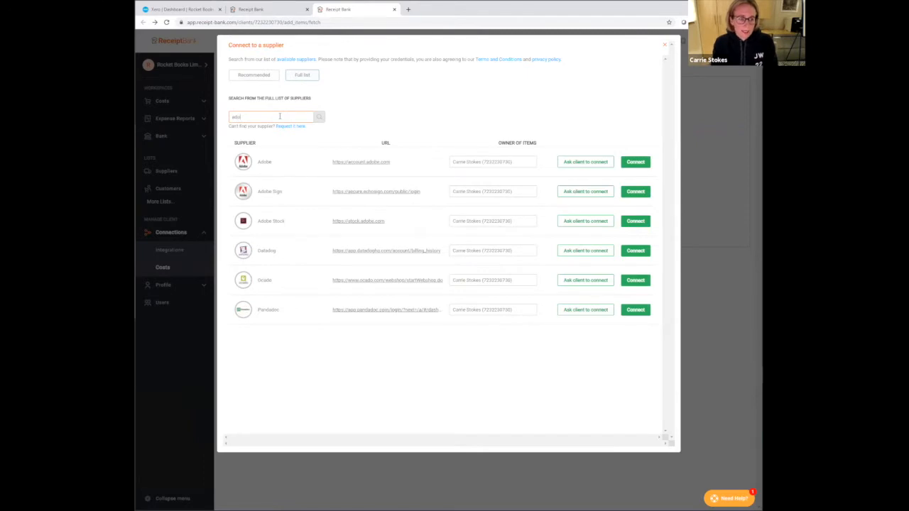
key(BackSpace)
key(BackSpace)
text(ma)
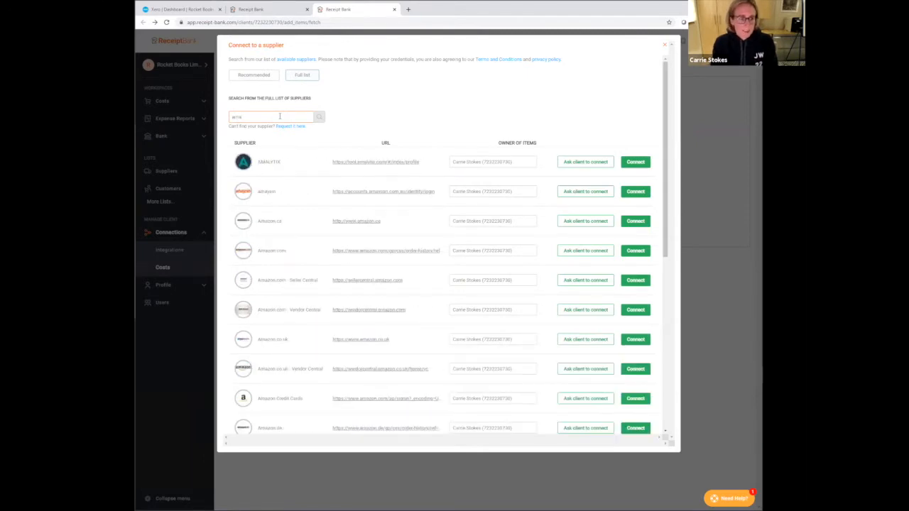
text(zo)
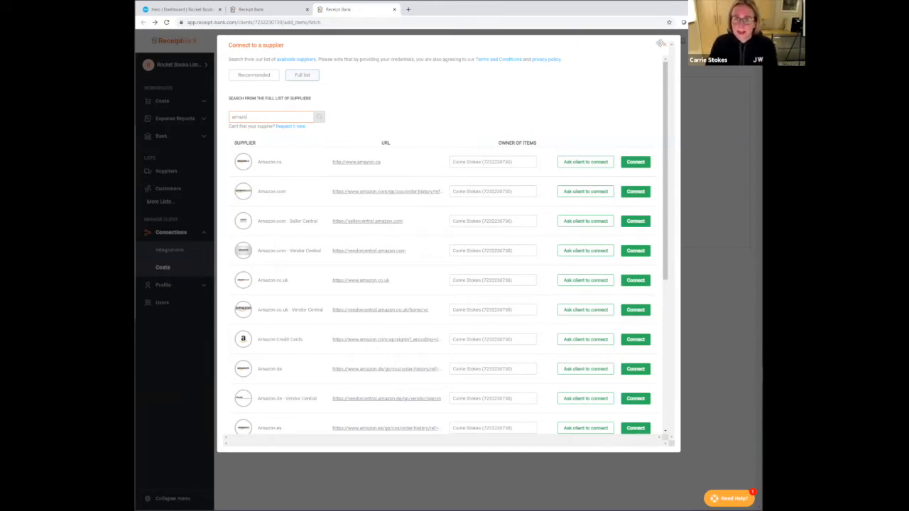
click(663, 47)
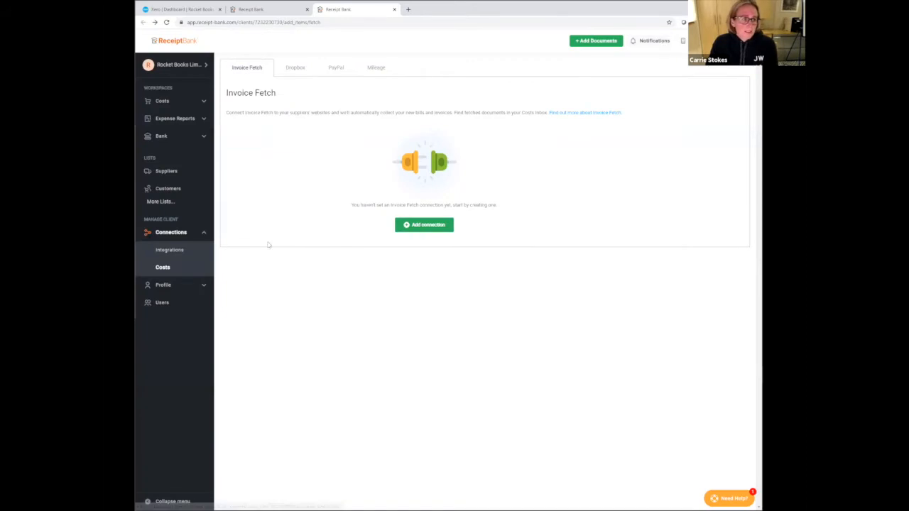
- Upload all the PDFs from the desktop's Xero Training > Purchases folder as costs and open the In Processing list
click(598, 40)
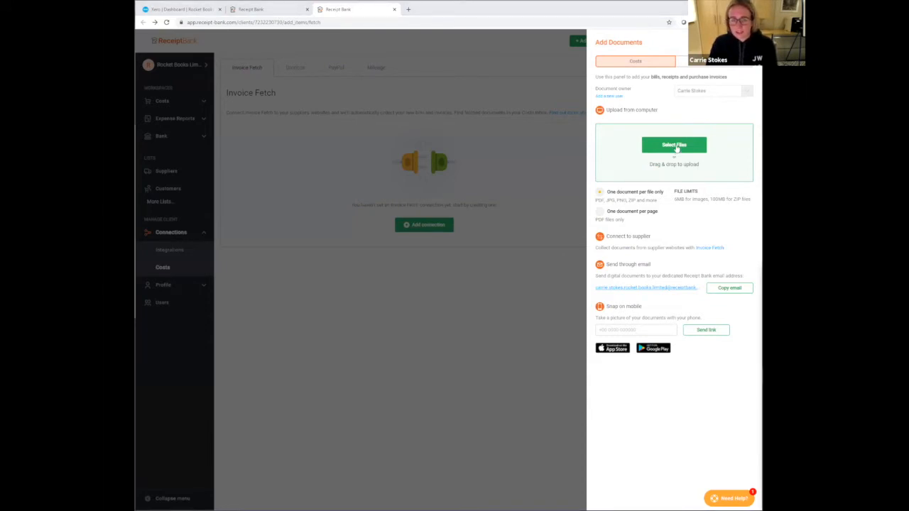
click(675, 145)
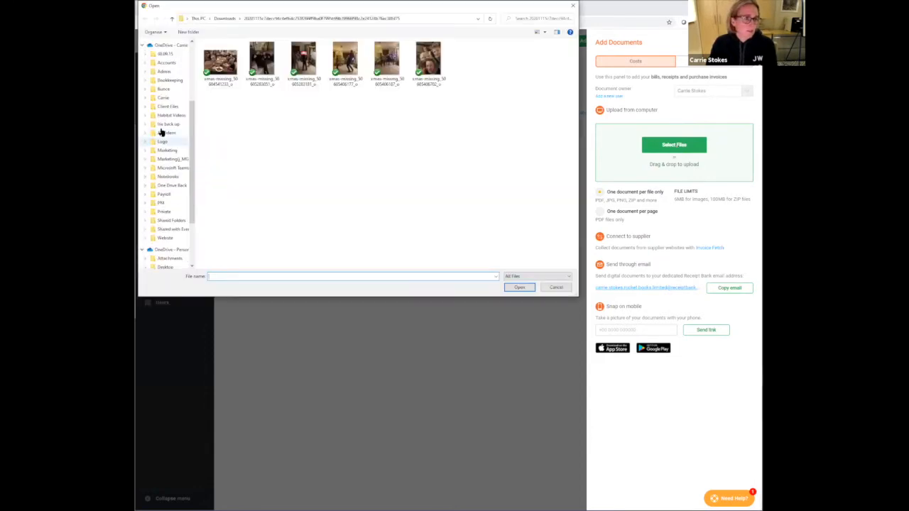
click(165, 57)
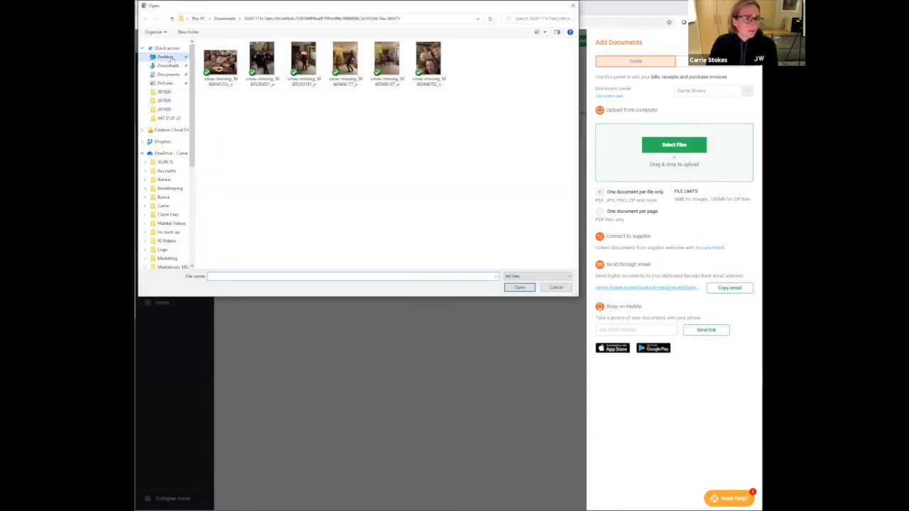
double_click(224, 63)
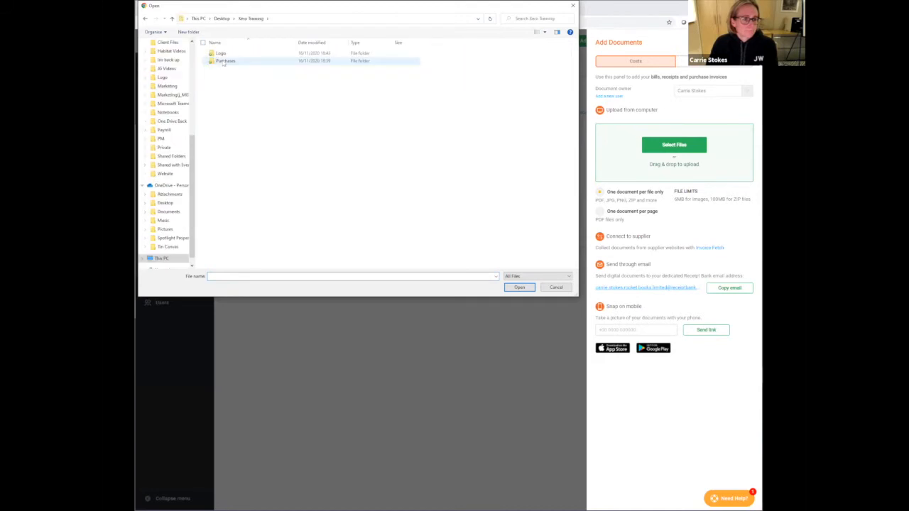
double_click(224, 62)
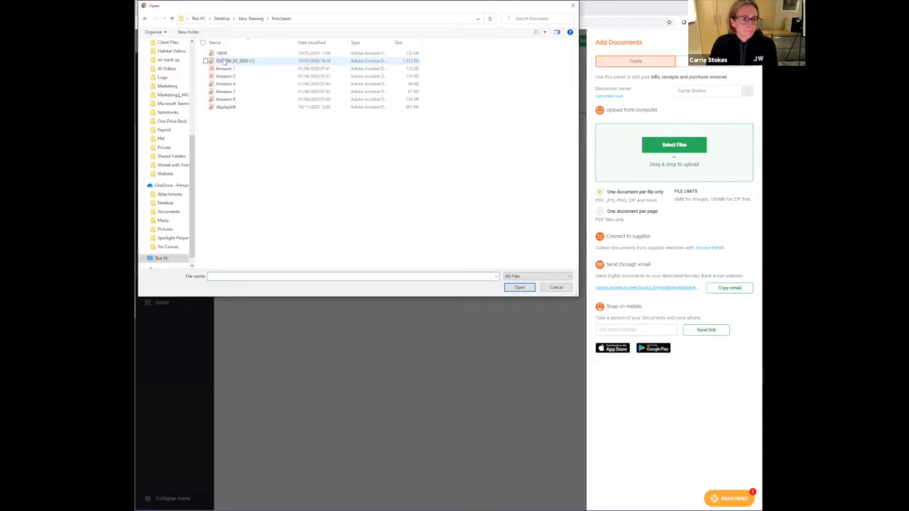
click(240, 107)
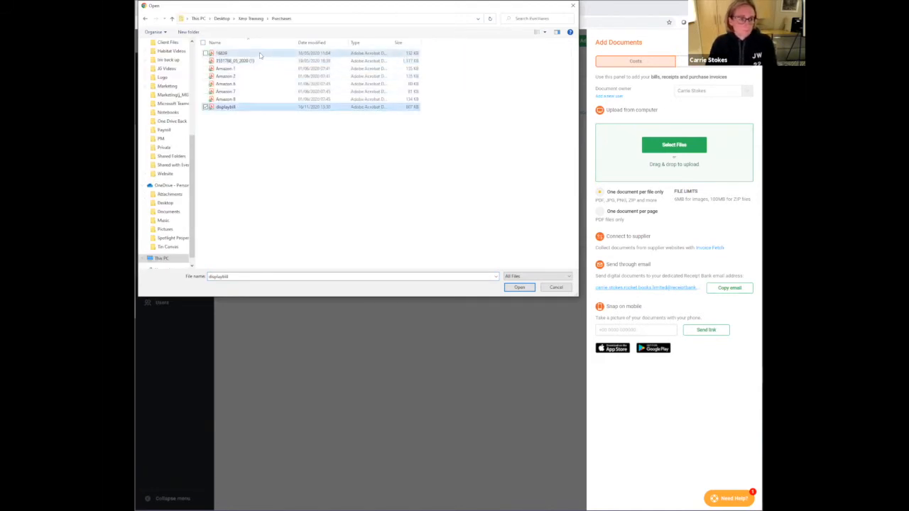
shift+click(262, 53)
click(520, 288)
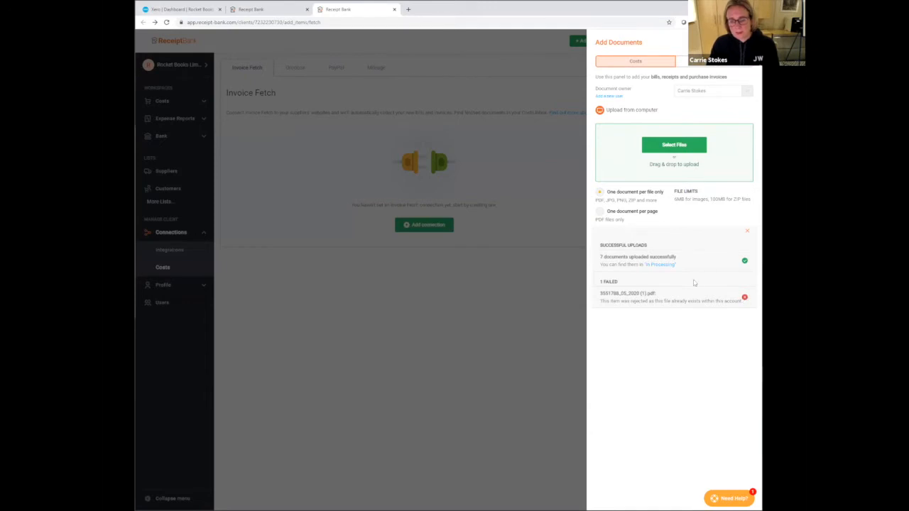
click(657, 267)
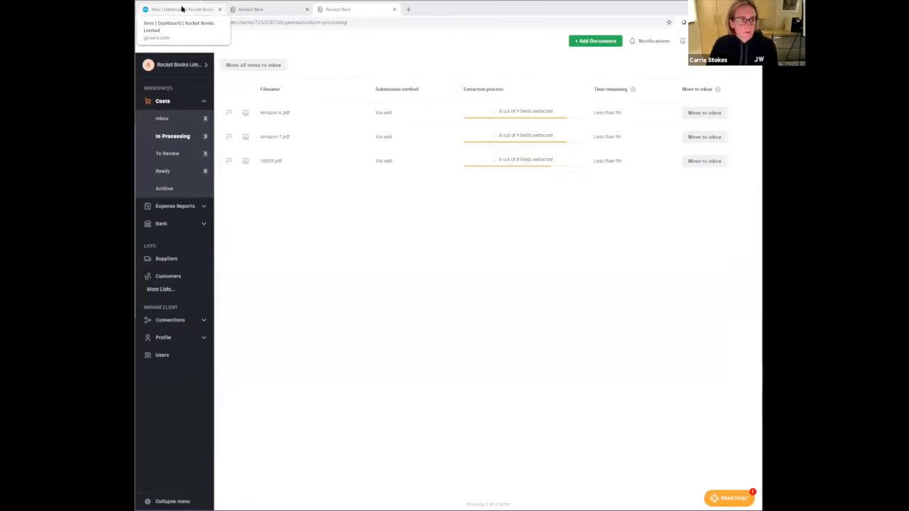
- Switch to Xero and upload displaybill from the Purchases folder to the Files inbox of Rocket Books Limited
click(182, 8)
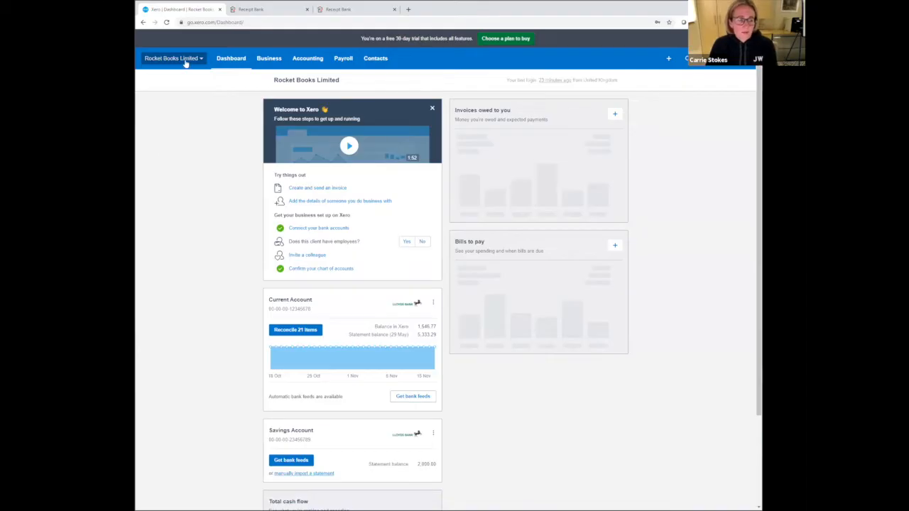
click(174, 58)
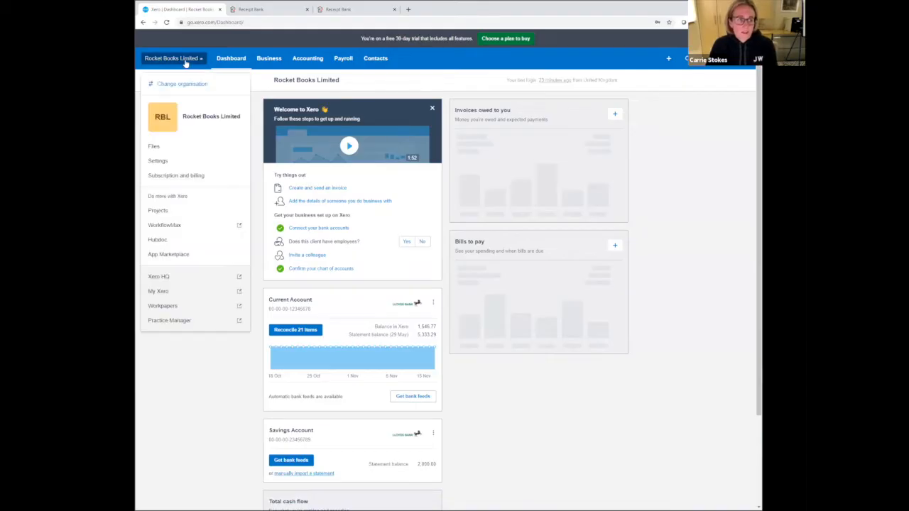
click(169, 148)
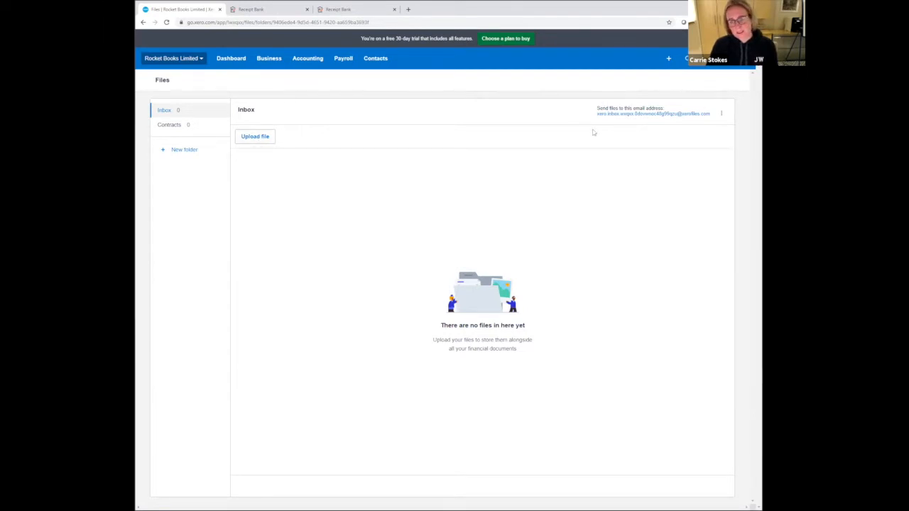
click(254, 137)
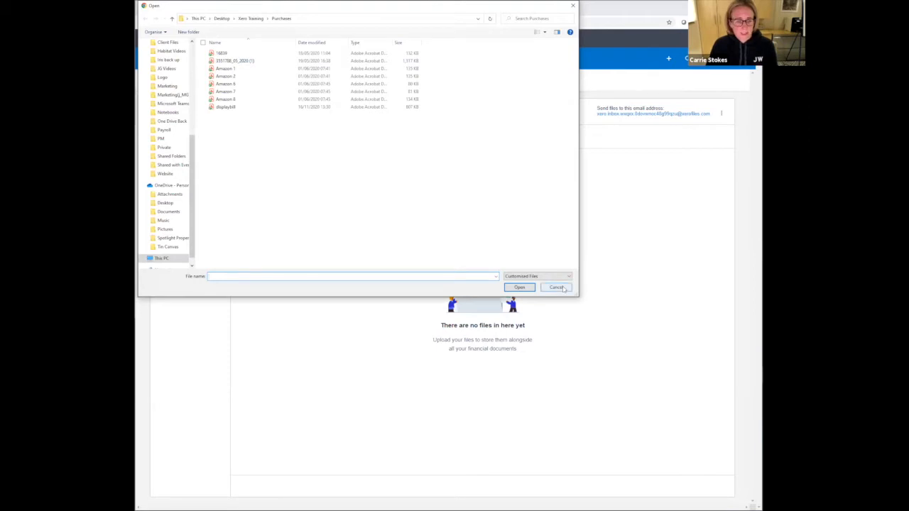
click(260, 107)
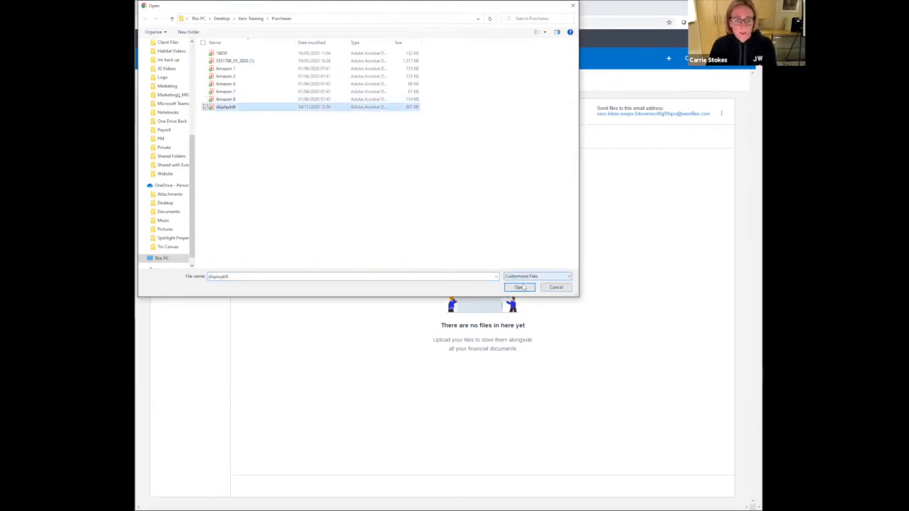
click(522, 287)
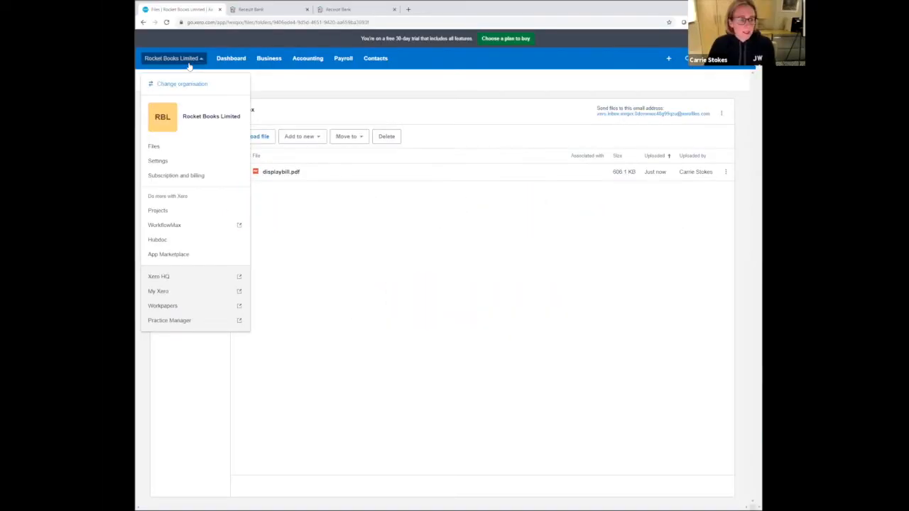
- Open the organisation details of Rocket Books Limited in the Xero settings
click(158, 161)
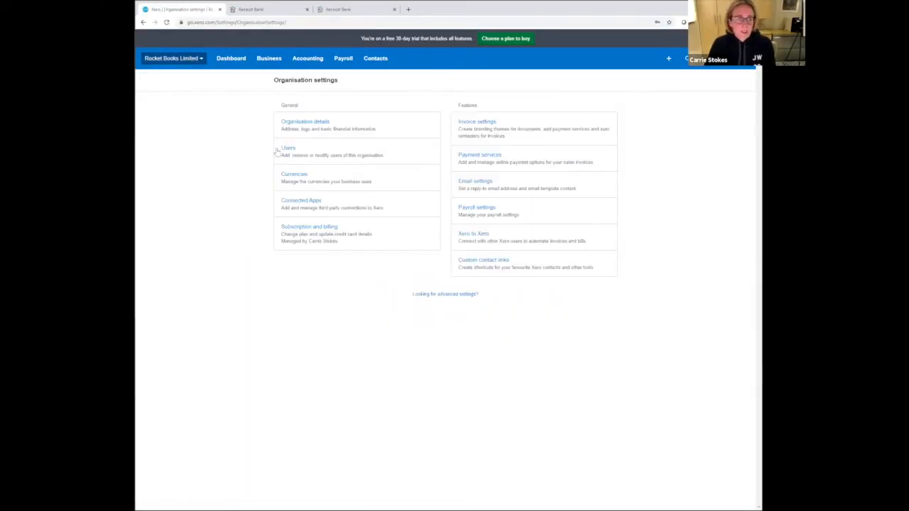
click(303, 125)
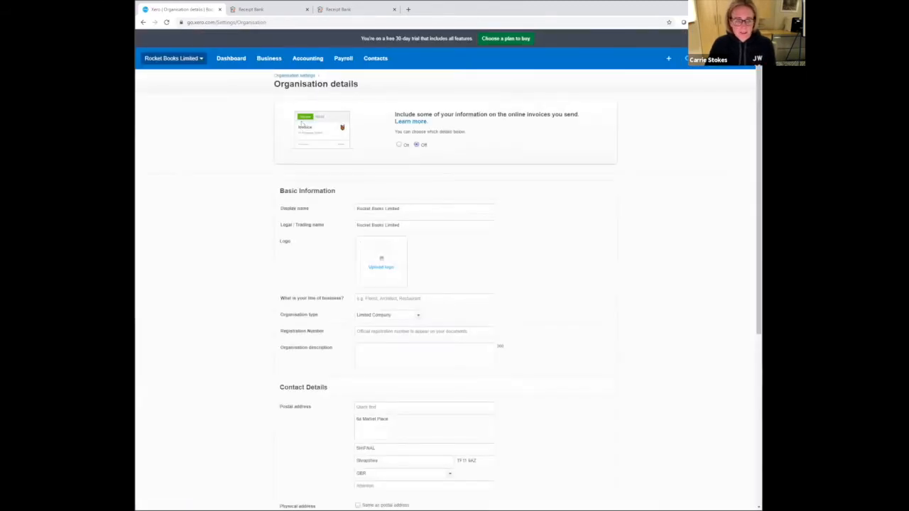
- Upload the R S image from the desktop's Xero Training > Logo folder as the organisation's logo
click(385, 264)
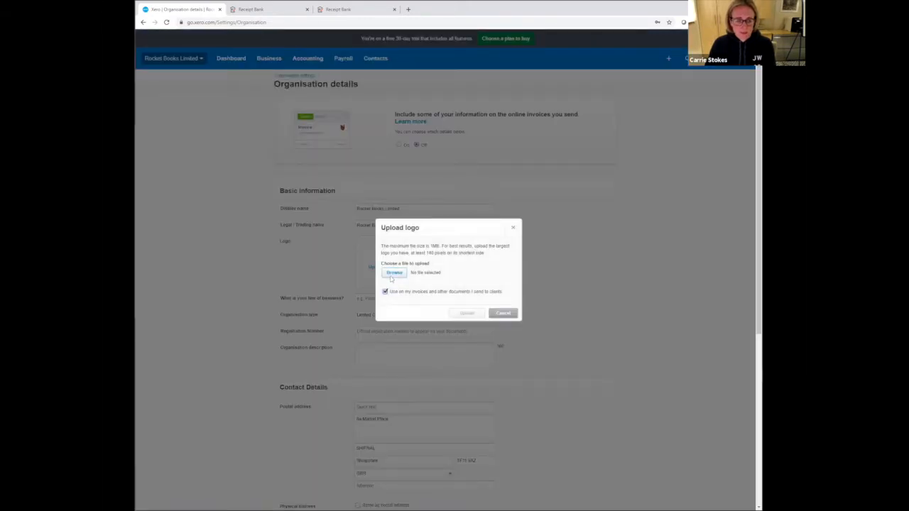
click(394, 273)
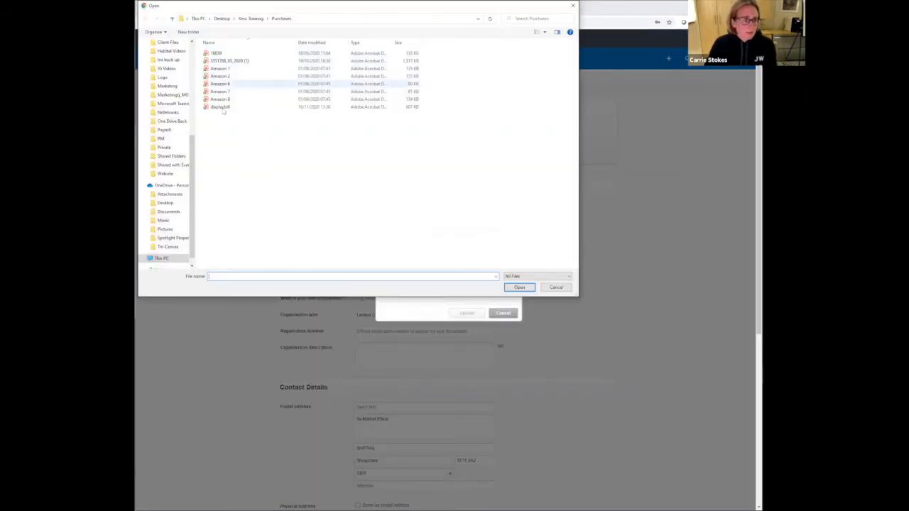
click(250, 18)
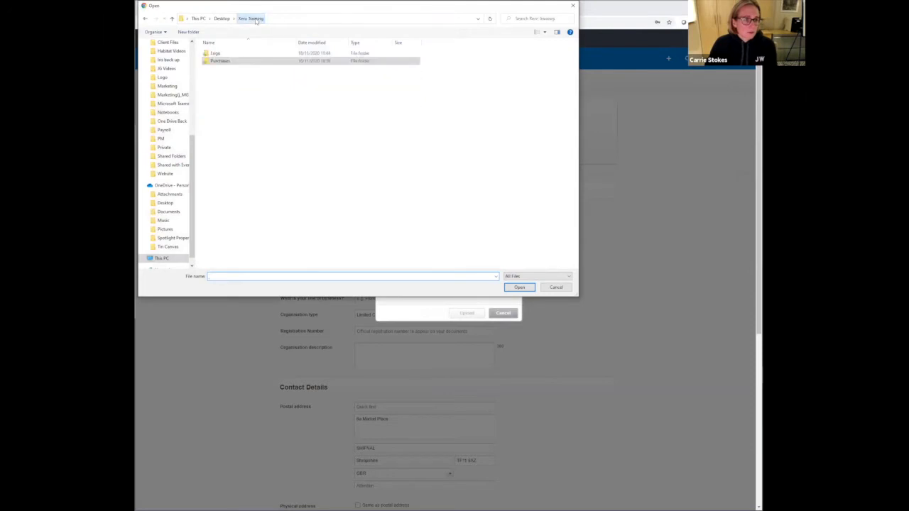
click(242, 53)
double_click(242, 55)
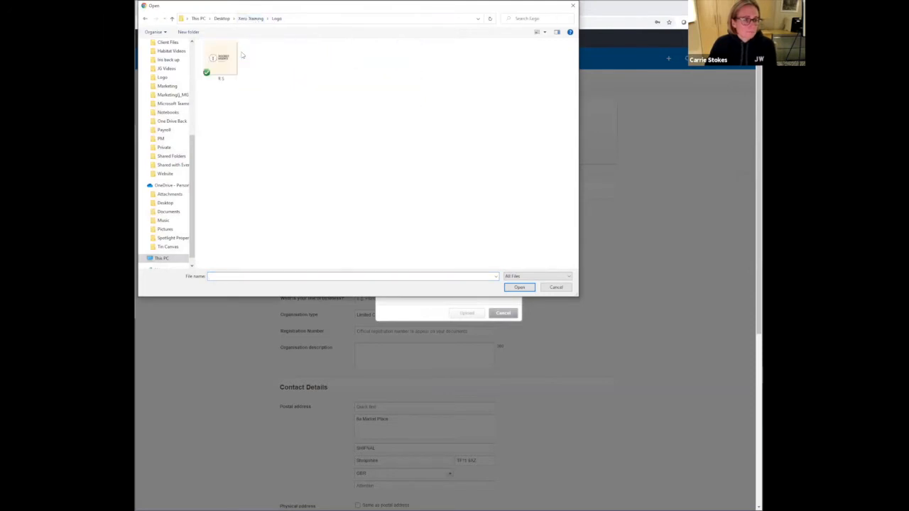
click(217, 61)
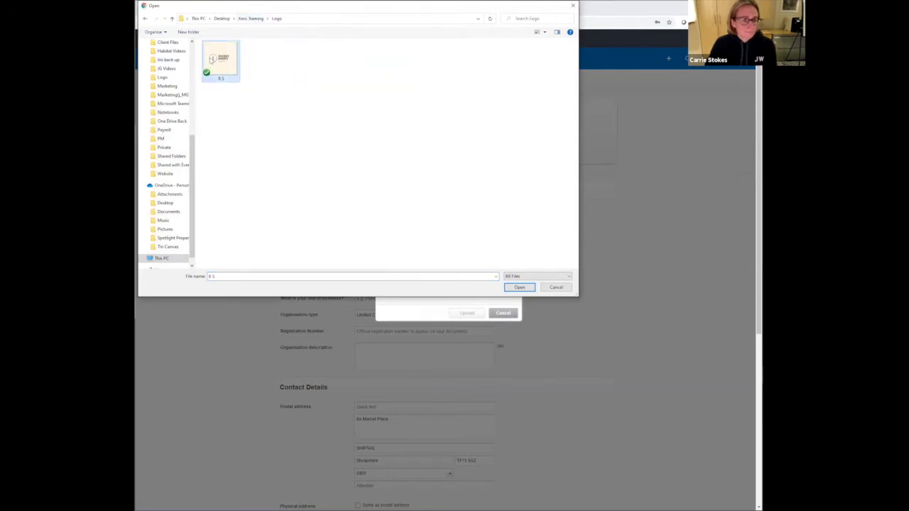
click(518, 288)
click(476, 314)
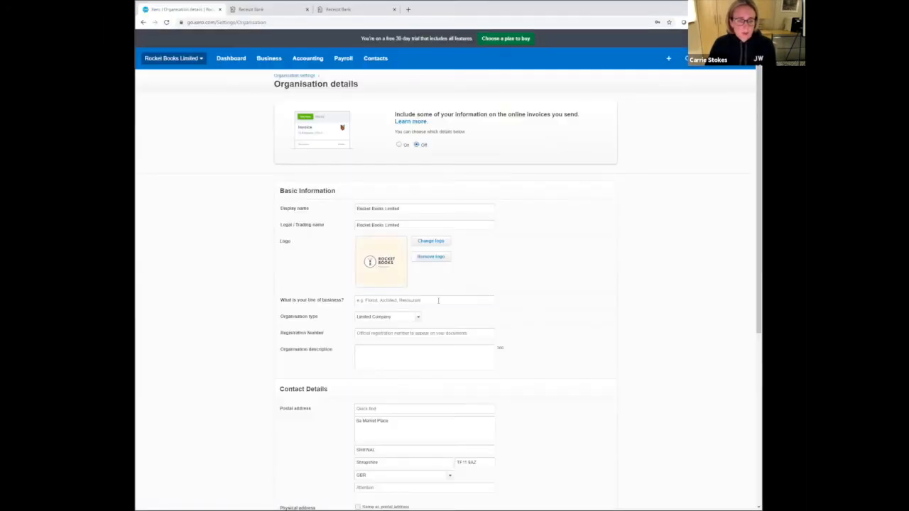
- Set the line of business to Accounting & Bookkeeping Services and enter the company's registration number
click(438, 300)
text(Accountant)
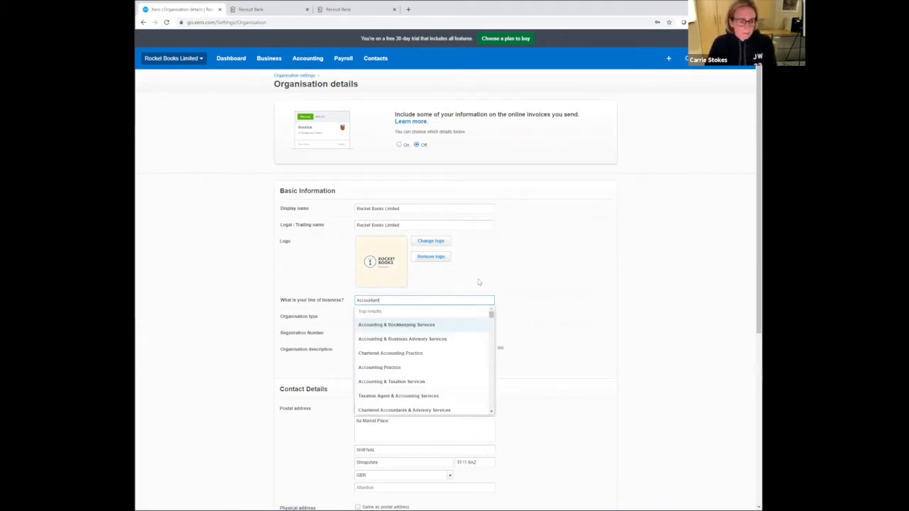
click(449, 325)
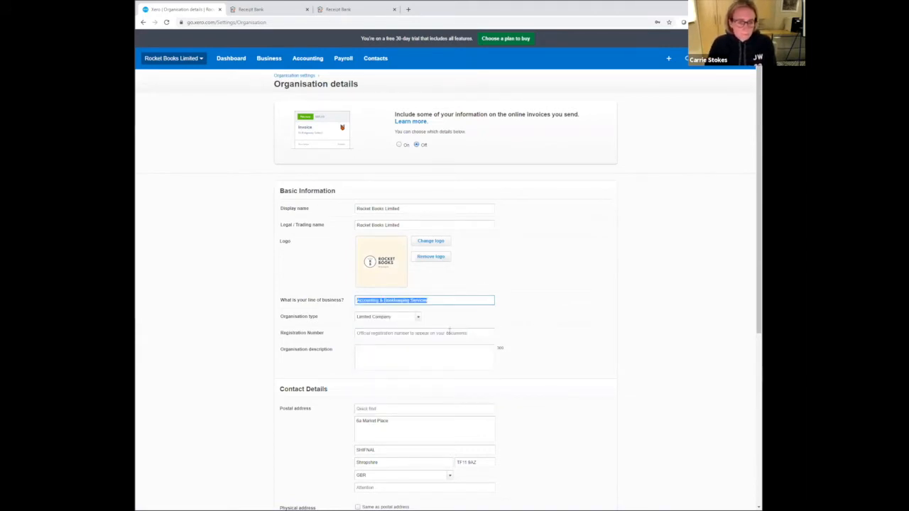
click(448, 332)
text(12345678)
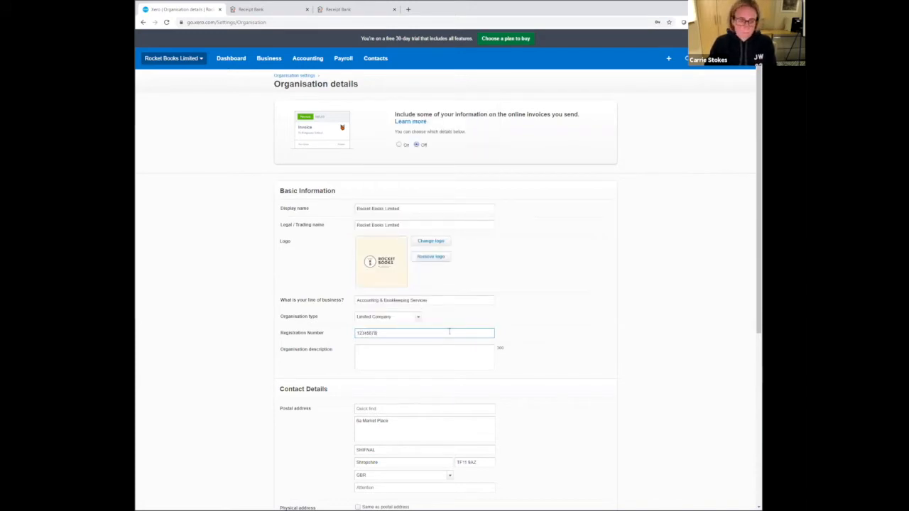
- Enter "The fastest accountant in the world" as the organisation description
click(435, 355)
text(T)
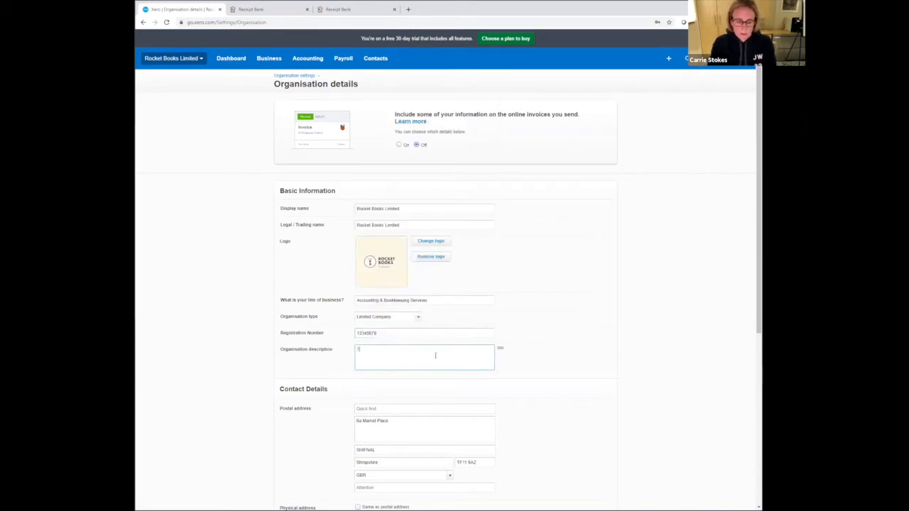
text(he)
text( fabu)
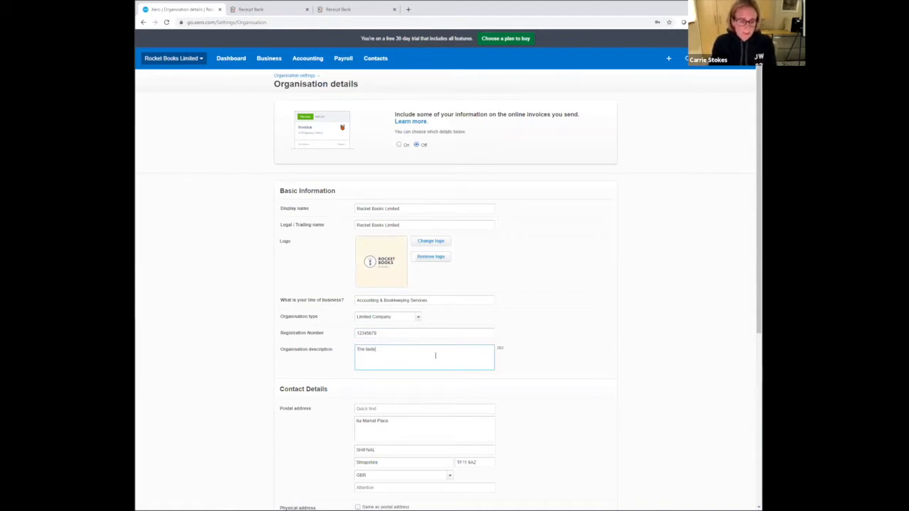
text(est)
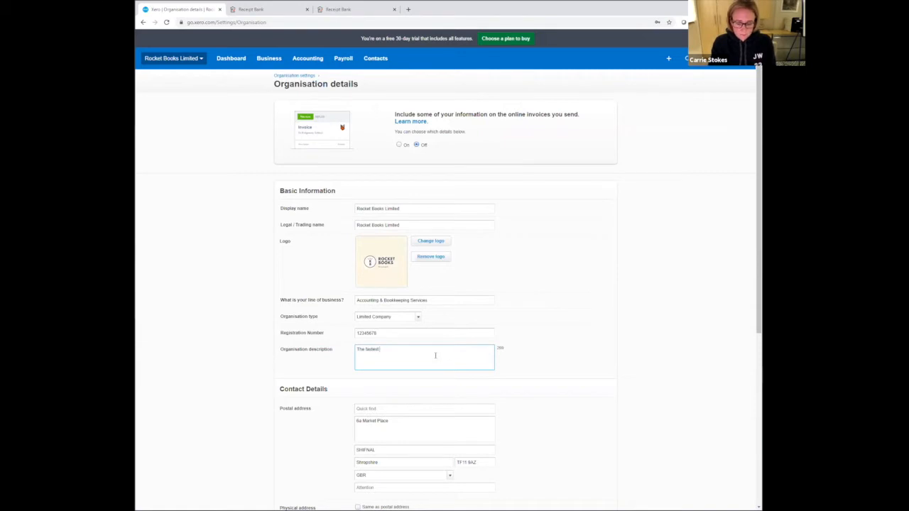
text( accountant in )
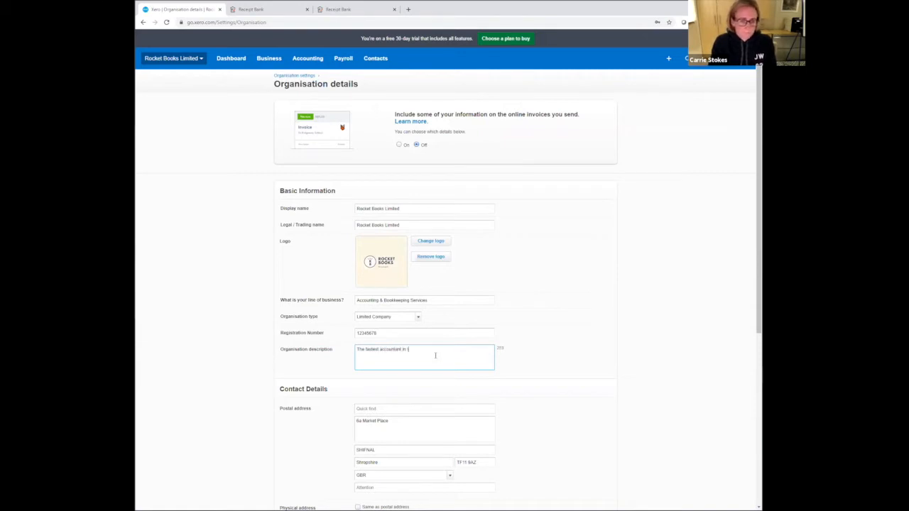
text(the wor)
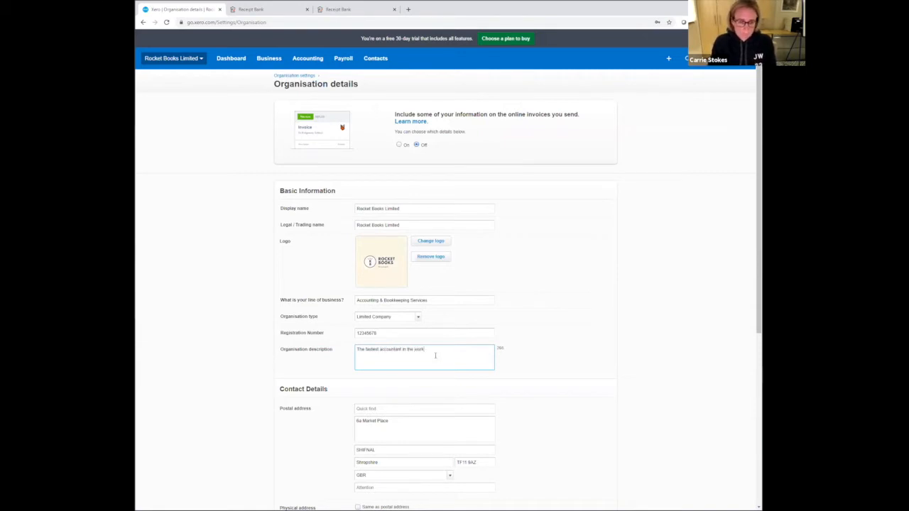
text(ld)
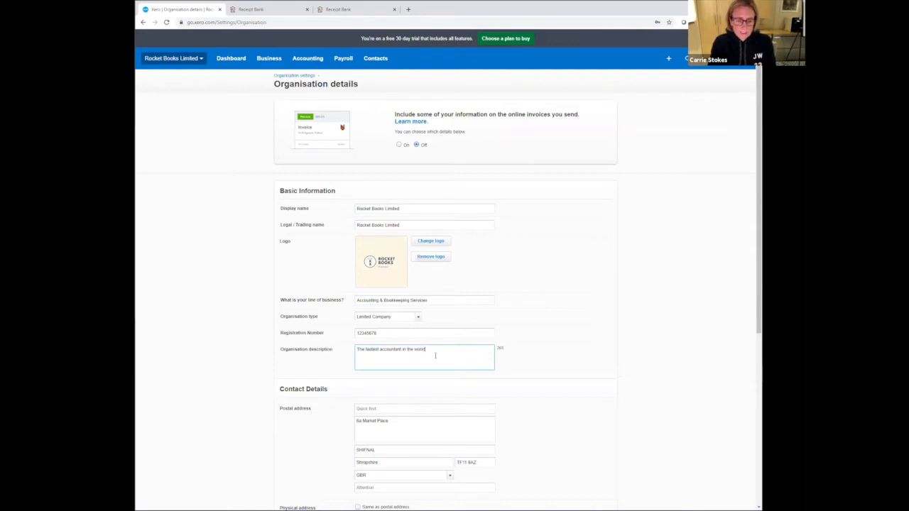
- Leave the telephone and email contact details blank and save the organisation details
scroll(447, 342, down, 5)
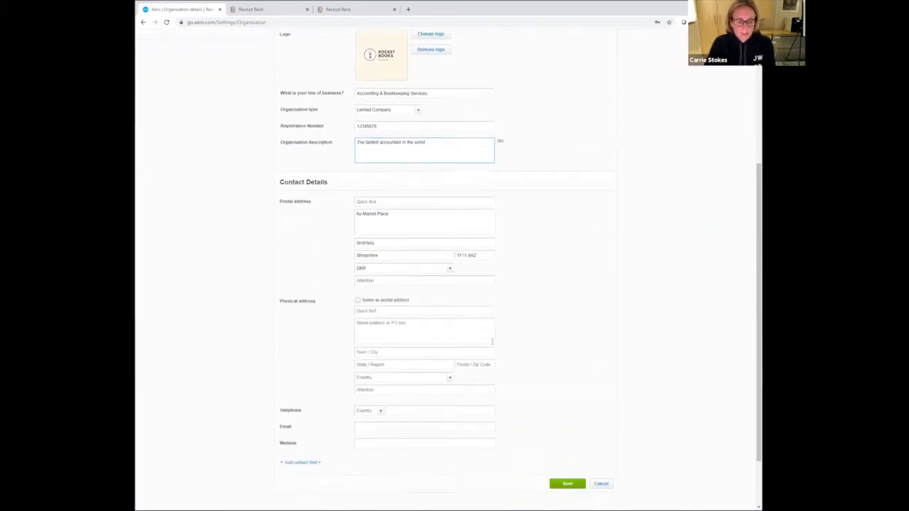
click(467, 346)
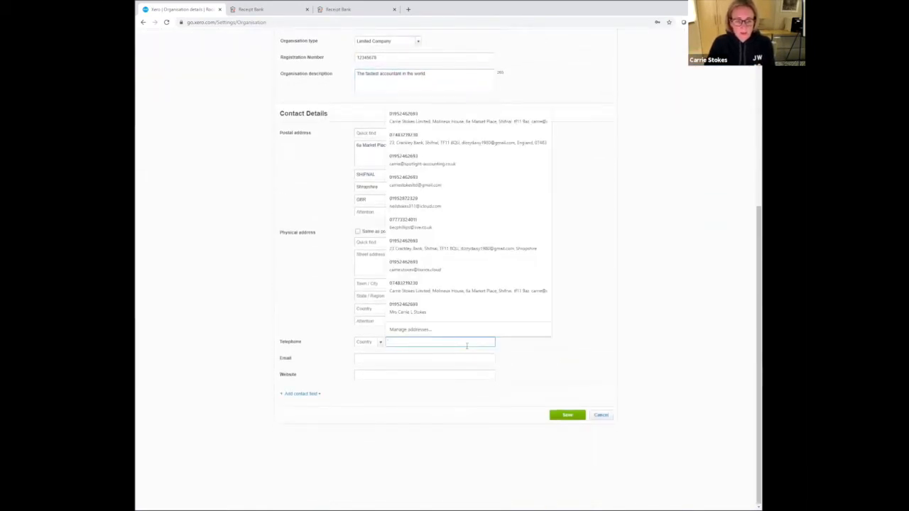
click(430, 360)
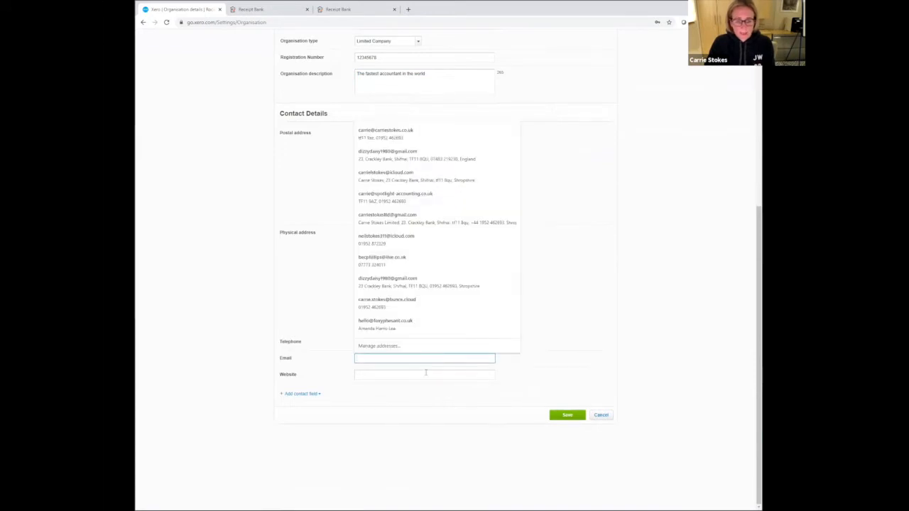
click(565, 415)
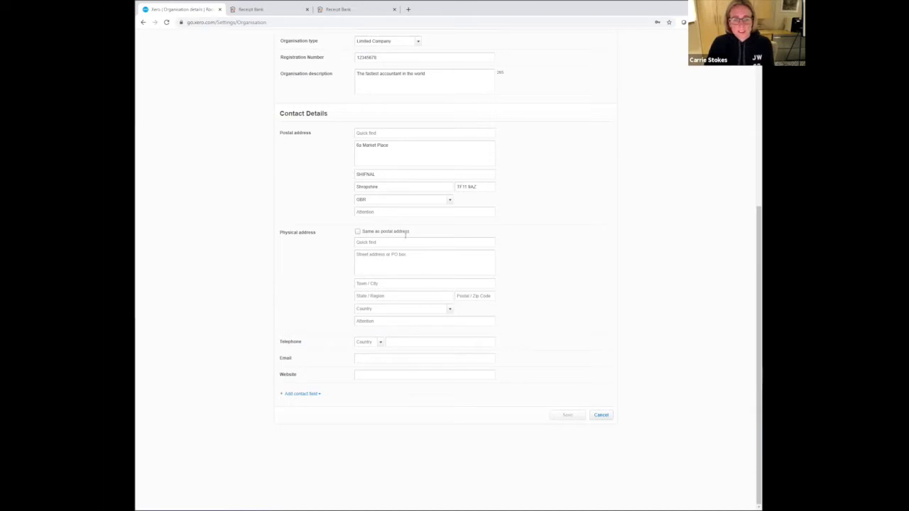
- Return to the organisation settings overview and open the invoice settings
scroll(402, 373, up, 3)
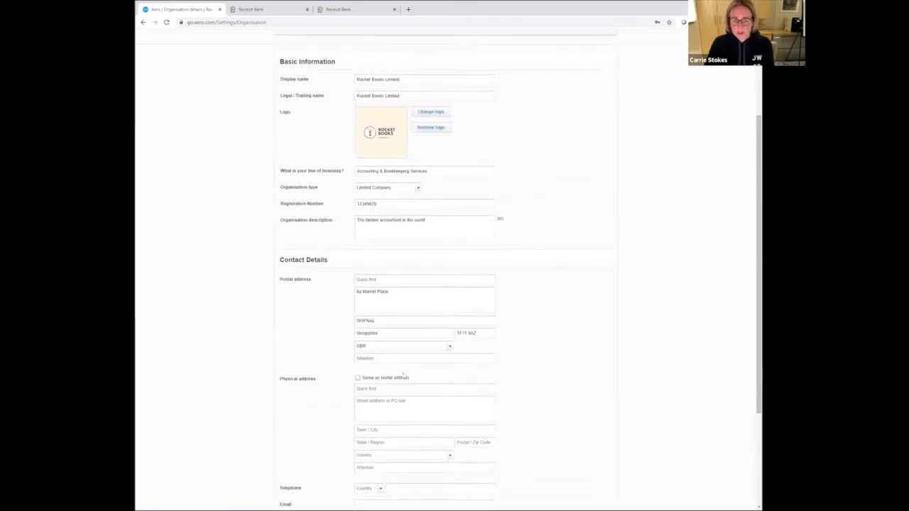
scroll(403, 375, up, 3)
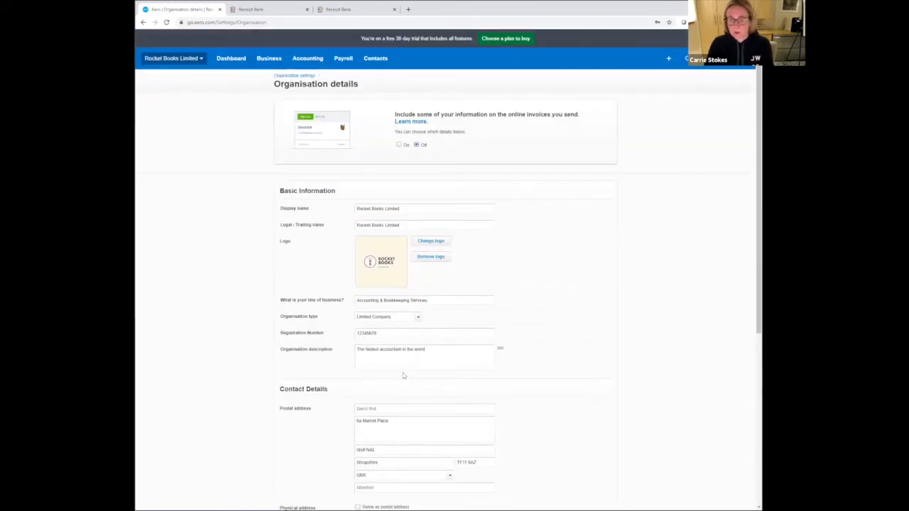
click(295, 76)
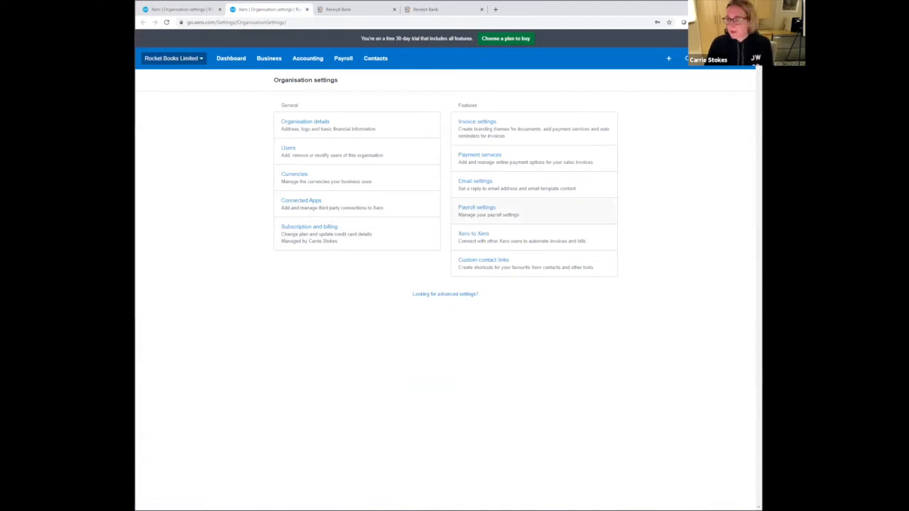
click(496, 122)
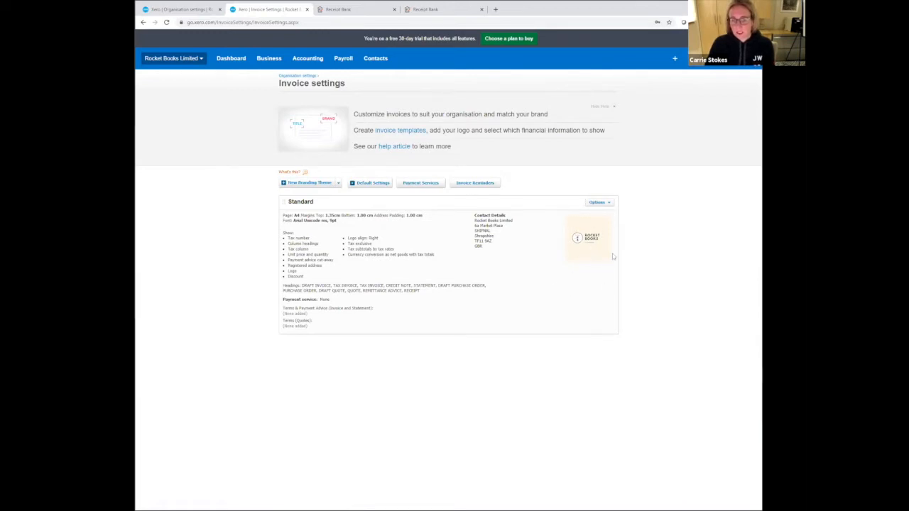
click(598, 204)
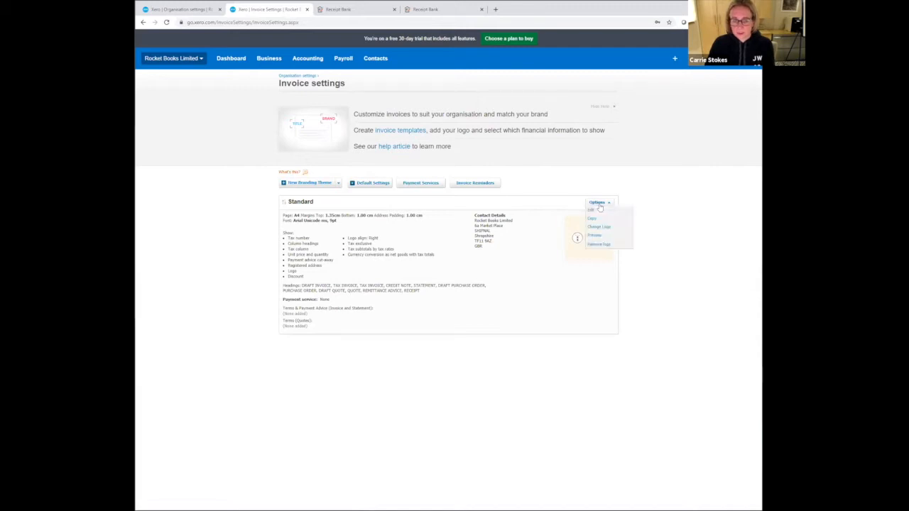
click(605, 228)
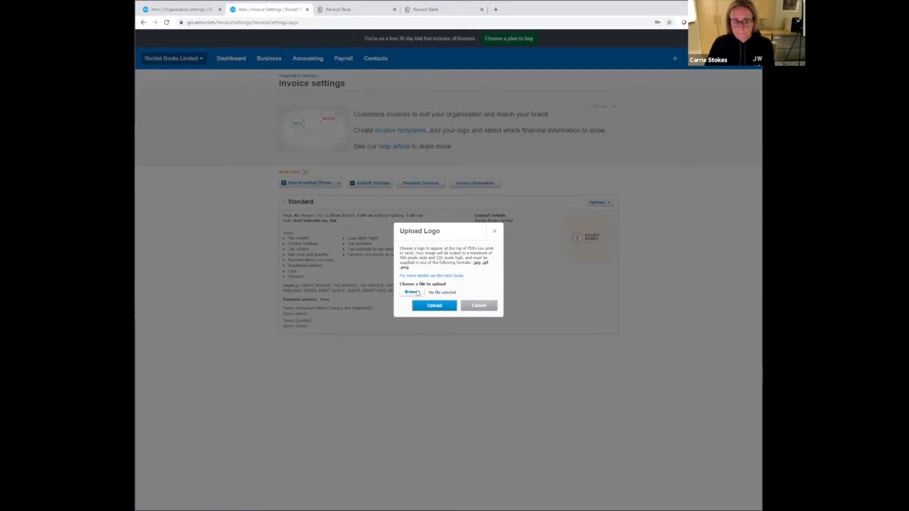
click(411, 292)
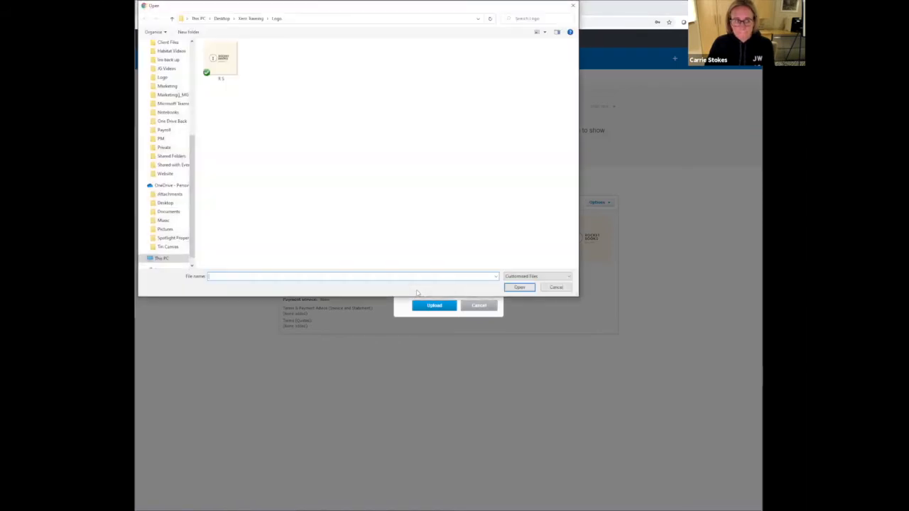
click(560, 288)
click(490, 309)
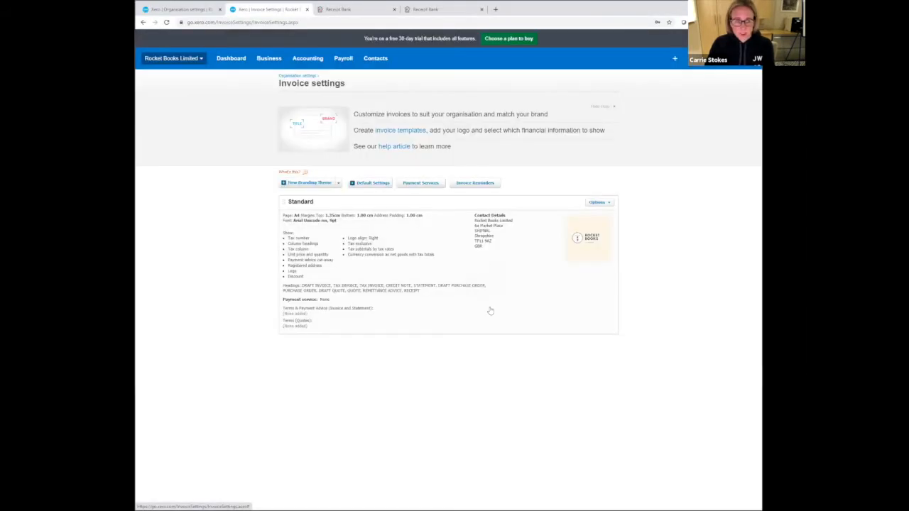
click(597, 203)
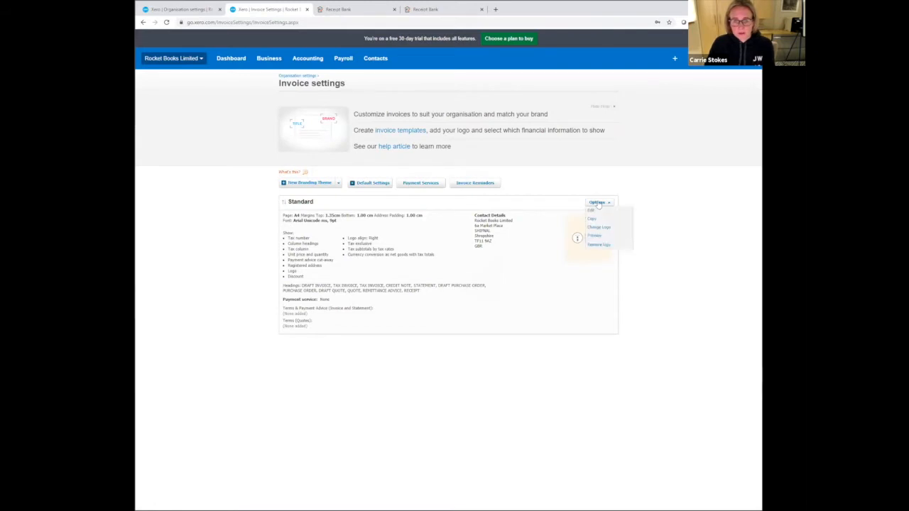
click(552, 291)
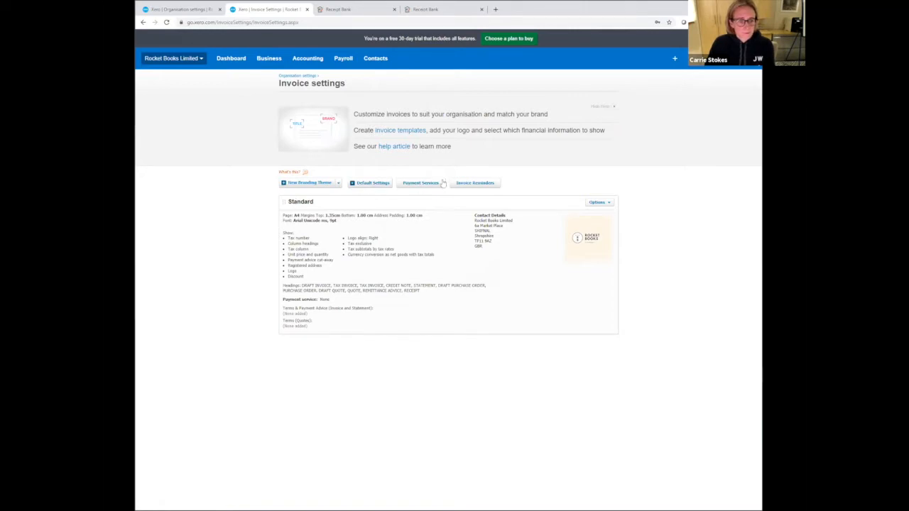
- In the invoice default settings, set the bills default due date to 30 day(s) after the bill date
click(362, 184)
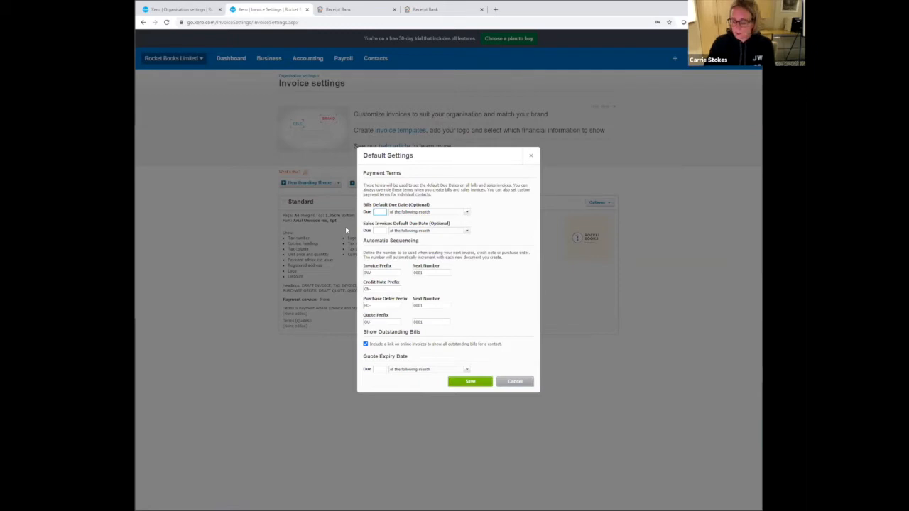
click(467, 211)
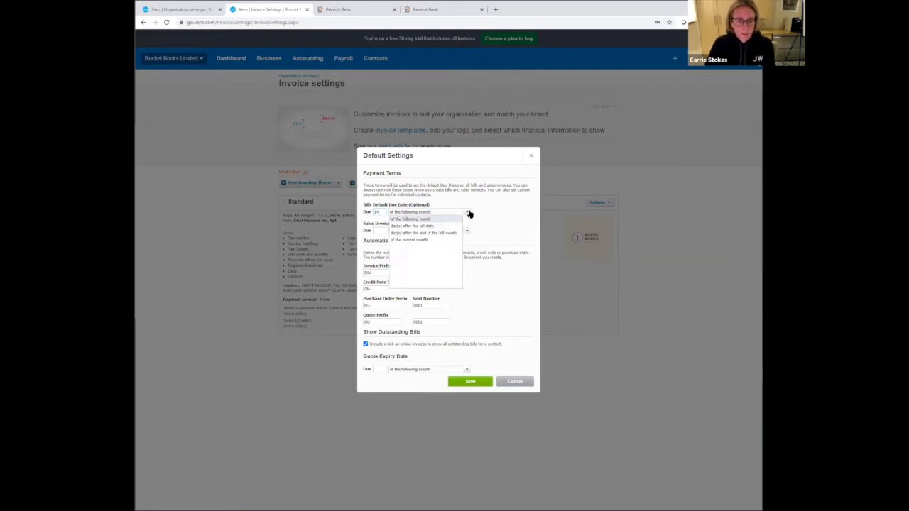
click(447, 227)
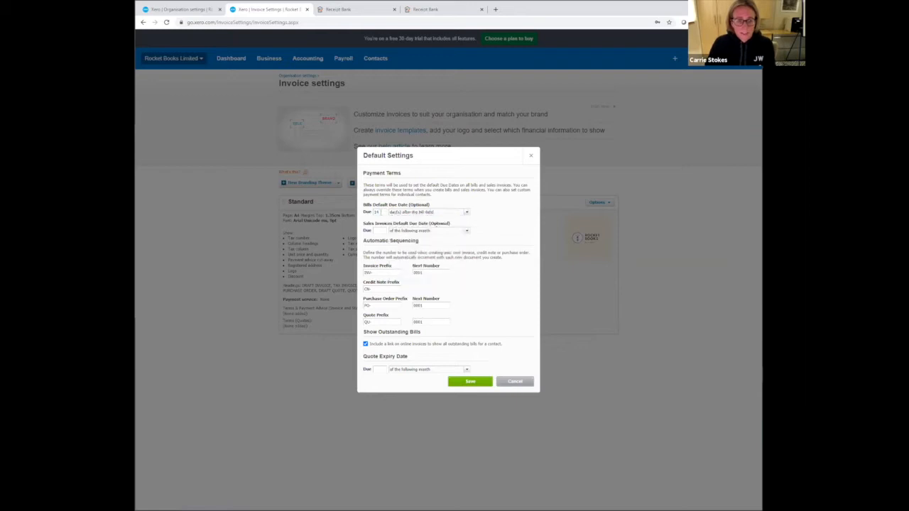
double_click(375, 212)
text(30)
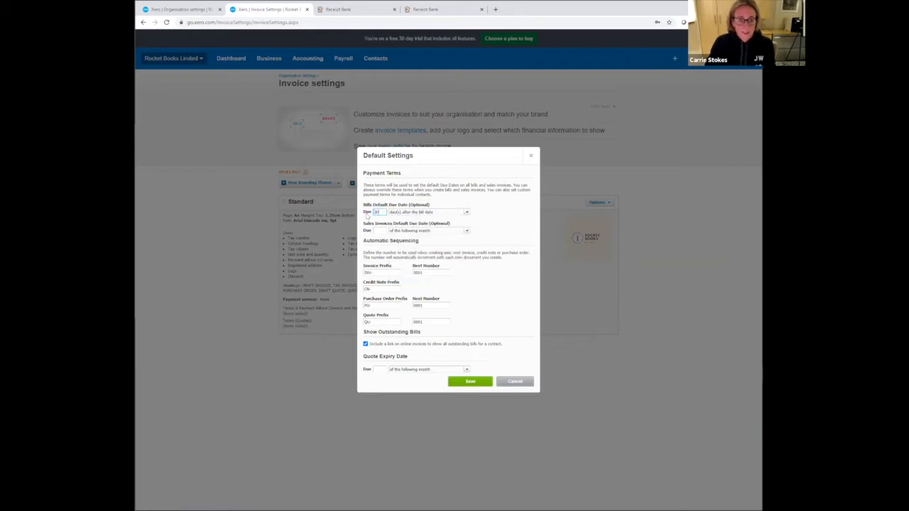
- Set the sales invoices default due date to 30 day(s) after the invoice date and the next invoice number to 9999
click(377, 230)
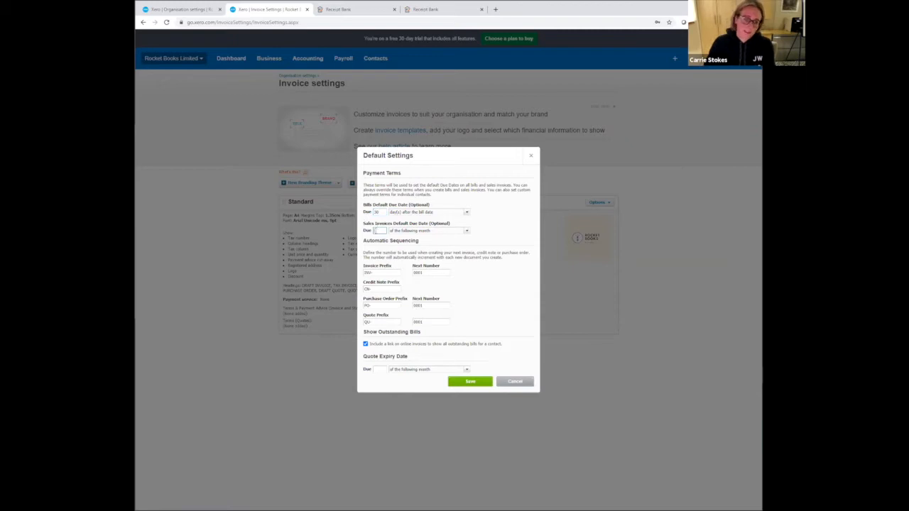
text(30)
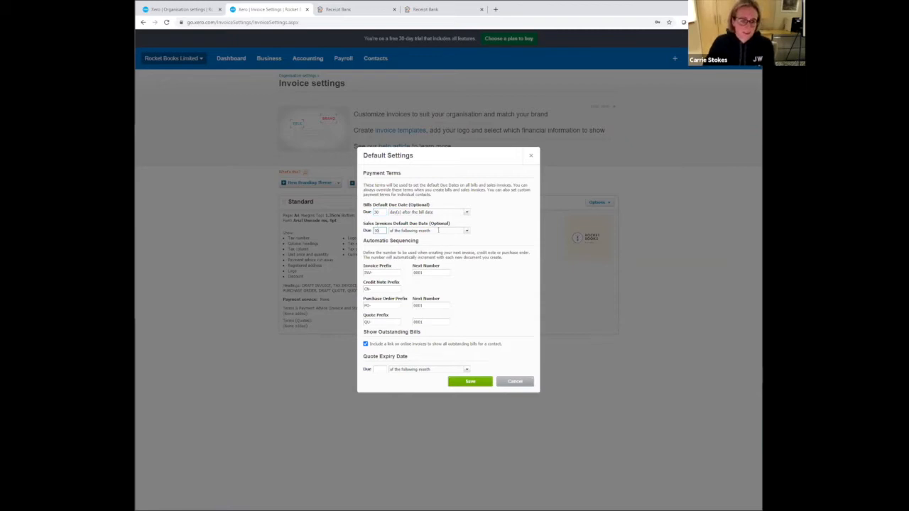
click(467, 231)
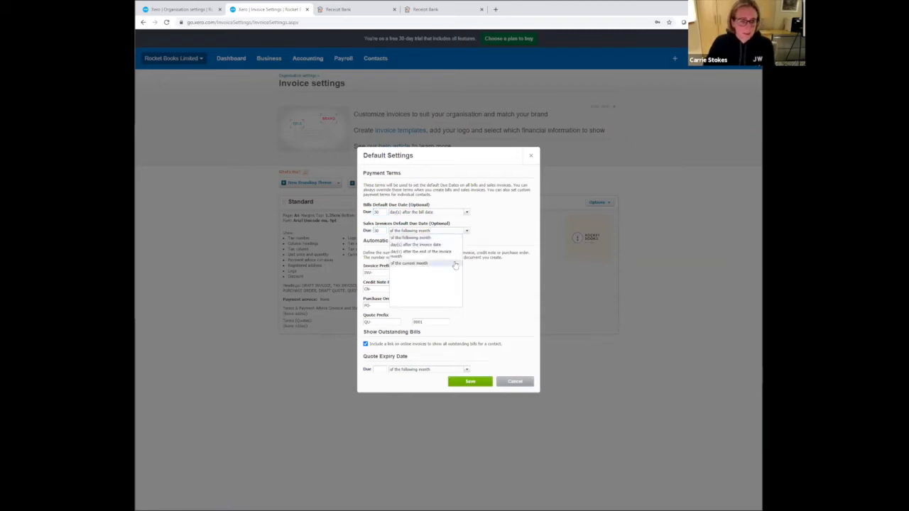
click(454, 245)
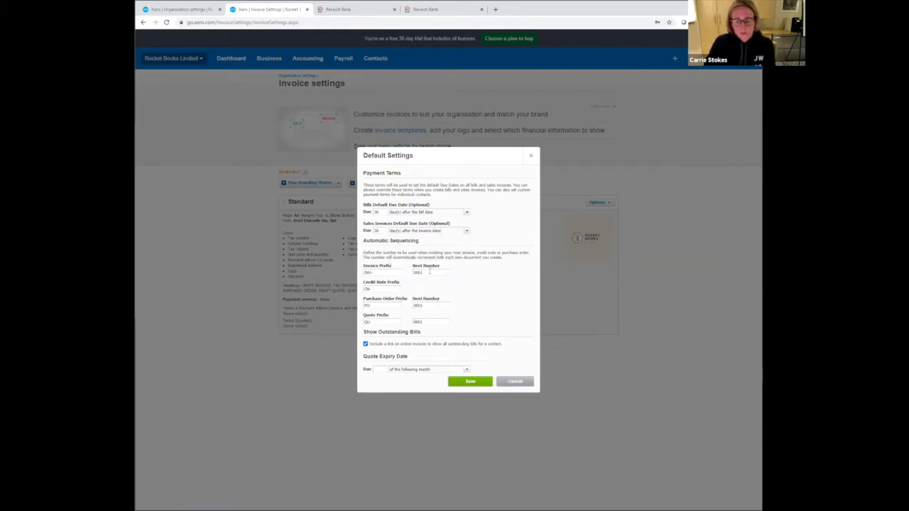
click(429, 272)
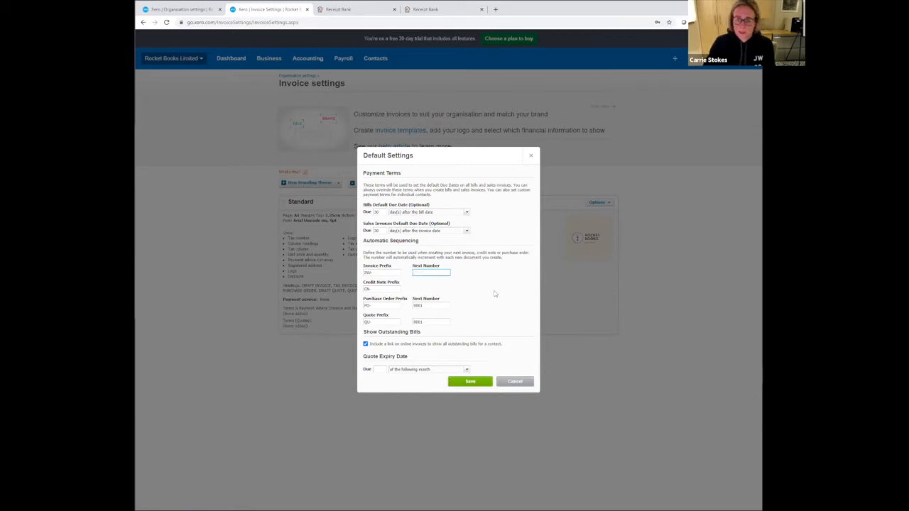
text(9999)
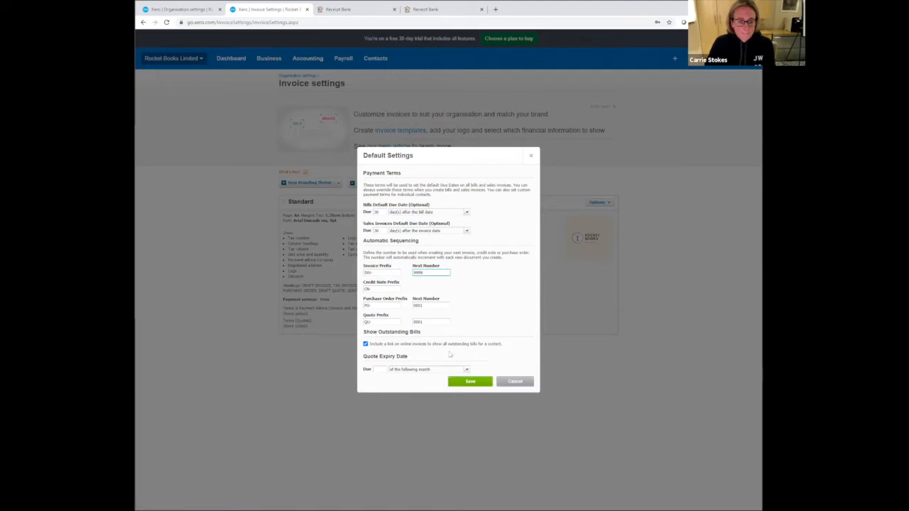
- Set the quote expiry date to 30 day(s) after the quote date and save the default settings
click(384, 371)
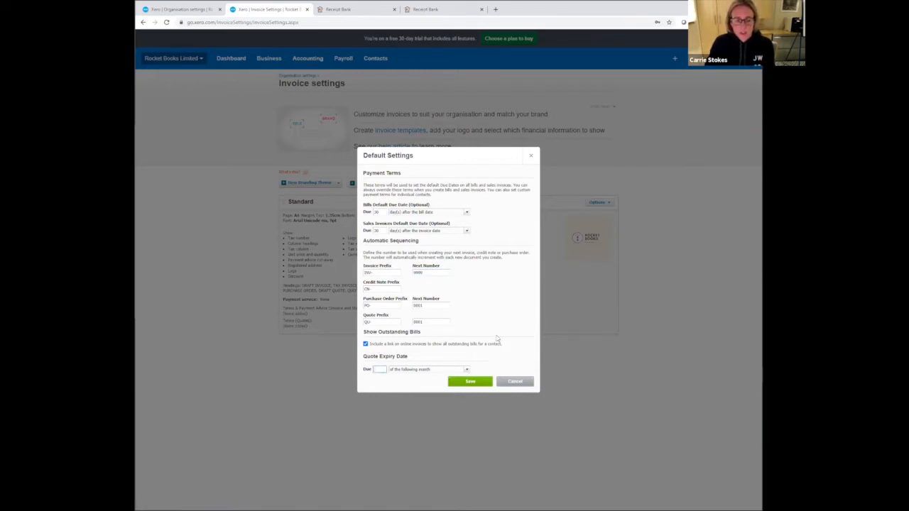
text(30)
click(467, 370)
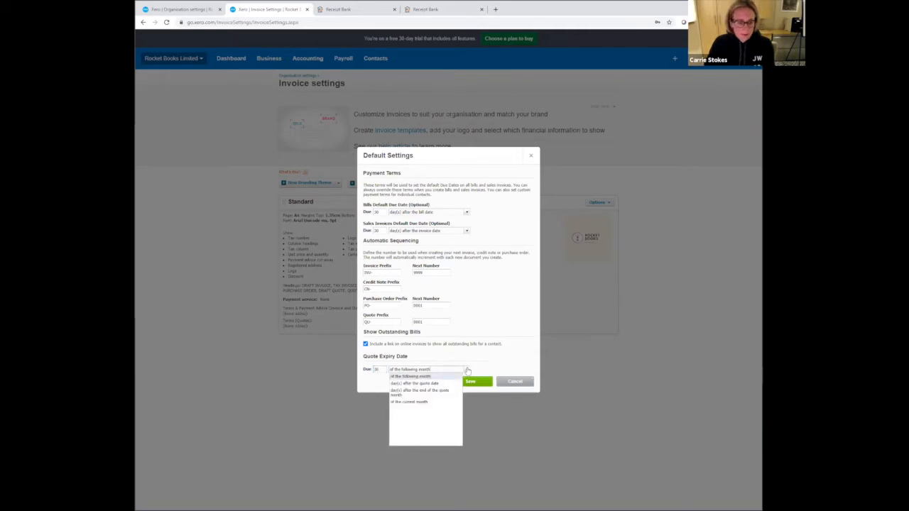
click(456, 384)
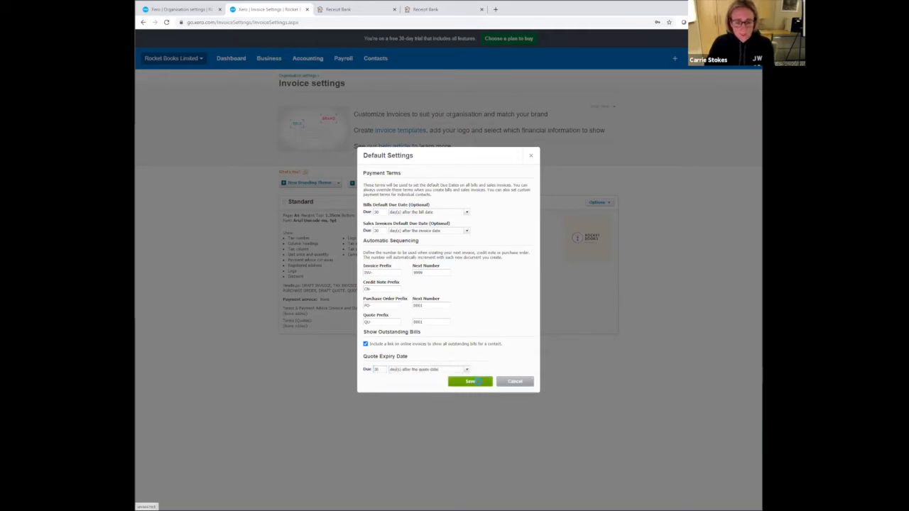
click(477, 382)
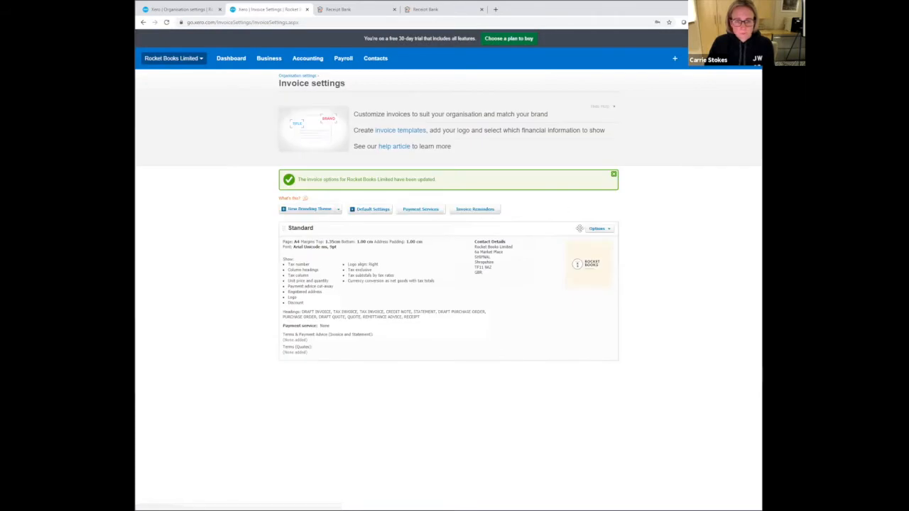
- Open the Standard branding theme for editing to review its options, and close it without saving
click(596, 232)
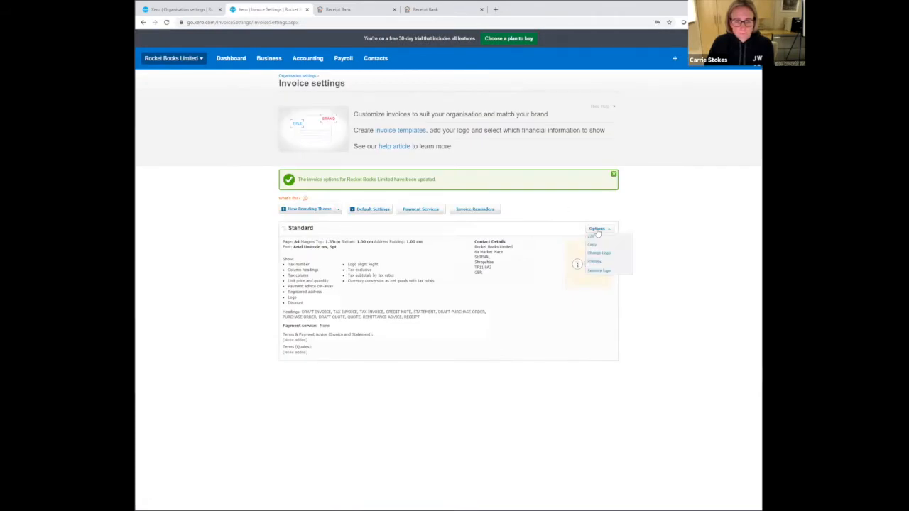
click(595, 233)
click(596, 233)
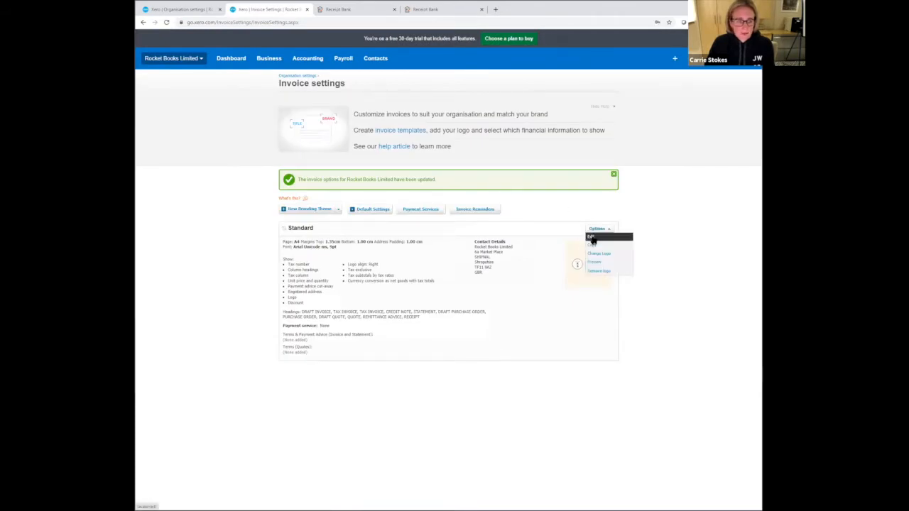
click(594, 239)
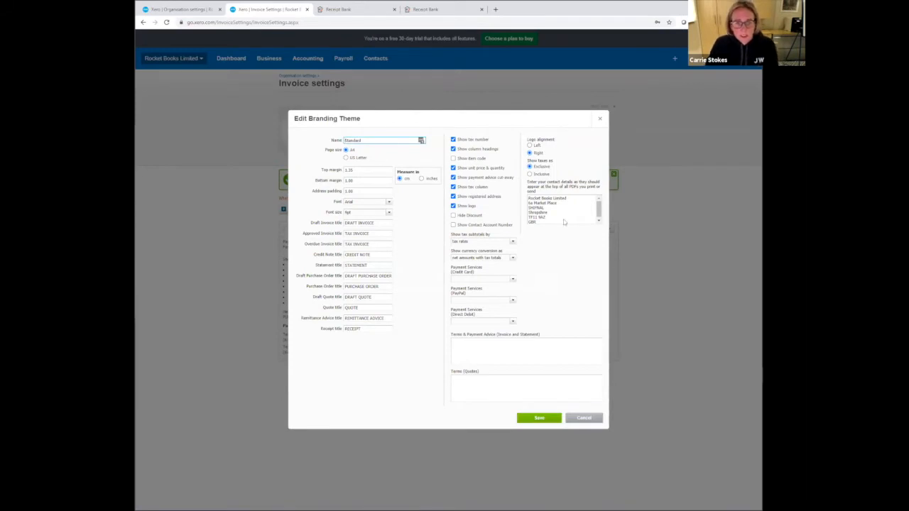
click(583, 419)
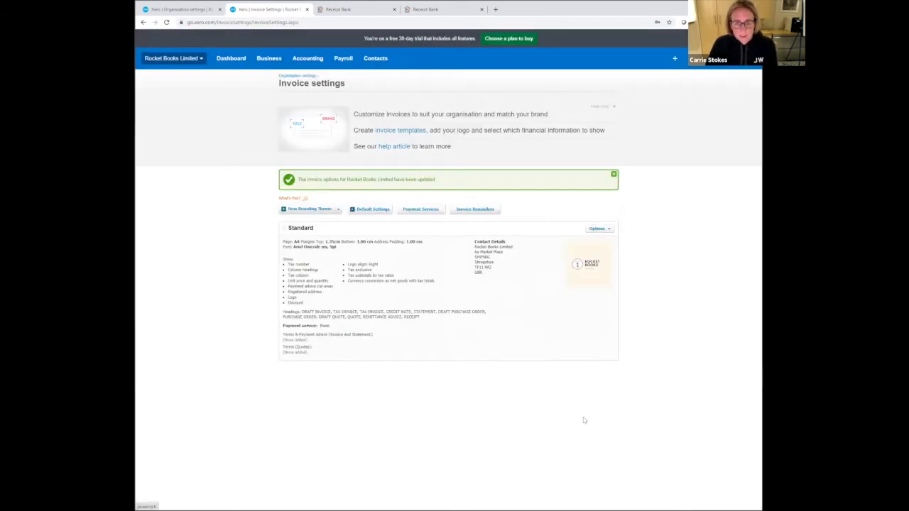
- Preview an invoice in the Standard branding theme to check its layout and logo, and close the preview
click(596, 230)
click(594, 262)
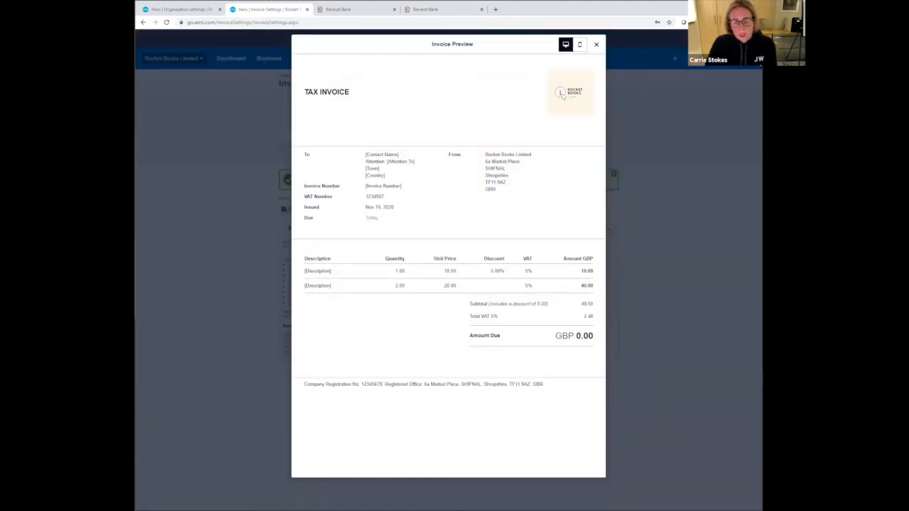
click(596, 46)
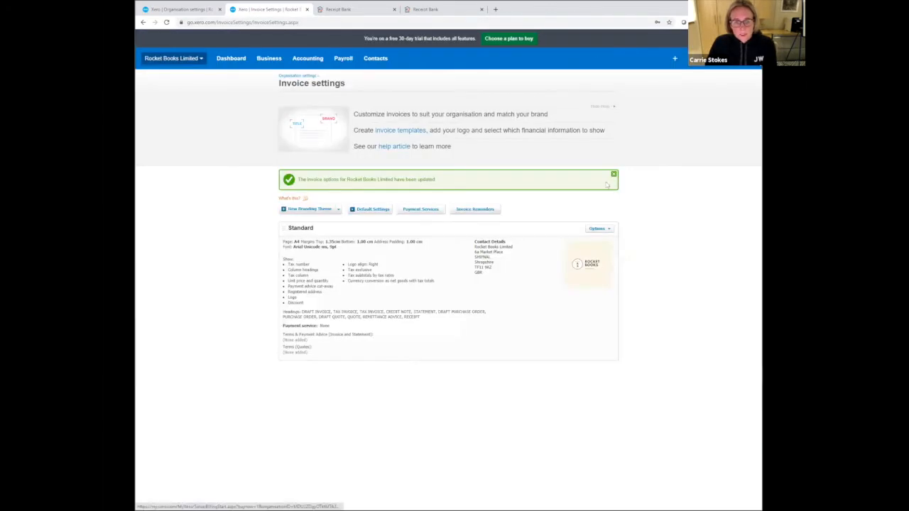
- Edit the Standard branding theme and turn off the payment advice cut away and the unit price & quantity display
click(598, 229)
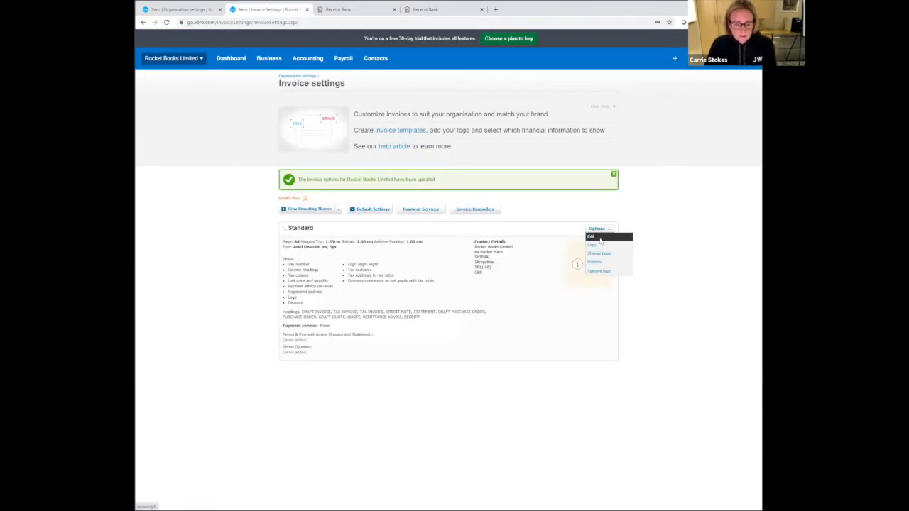
click(598, 238)
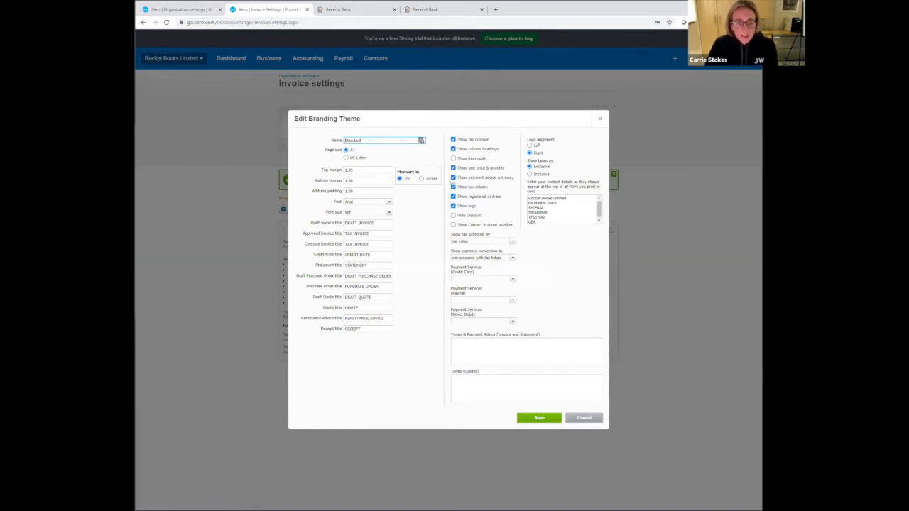
click(453, 178)
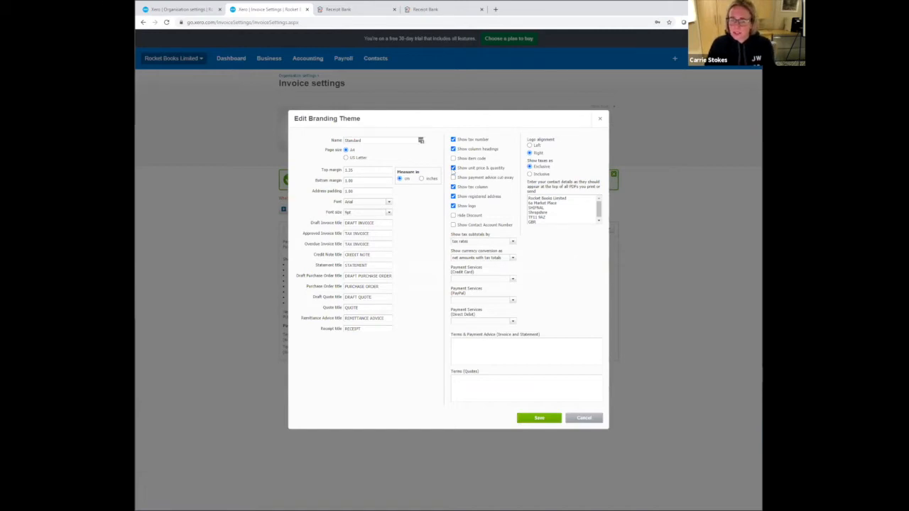
click(454, 169)
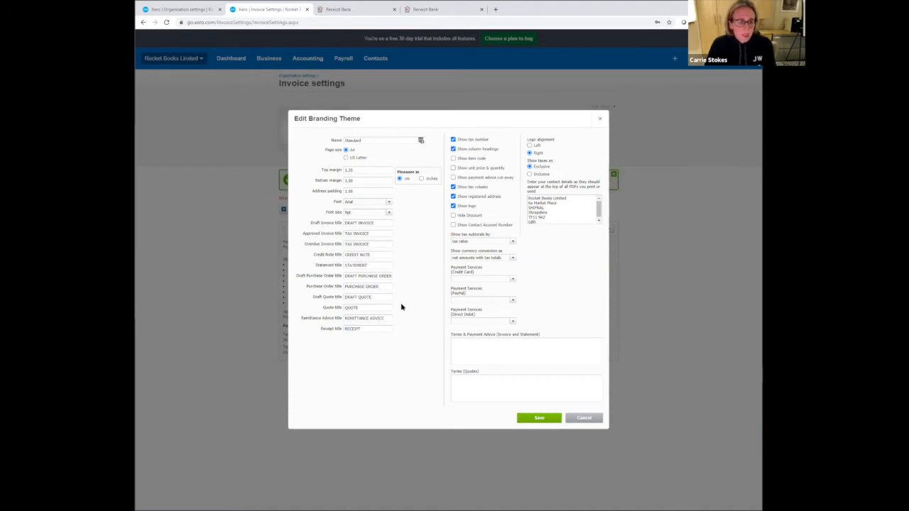
- Change both the approved invoice title and the overdue invoice title to "INVOICE"
click(353, 233)
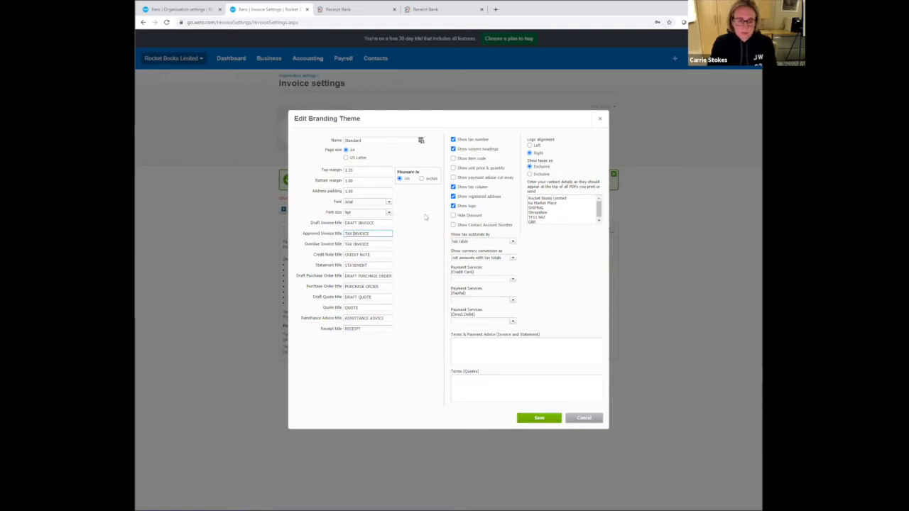
key(BackSpace)
key(BackSpace)
key(BackSpace)
key(BackSpace)
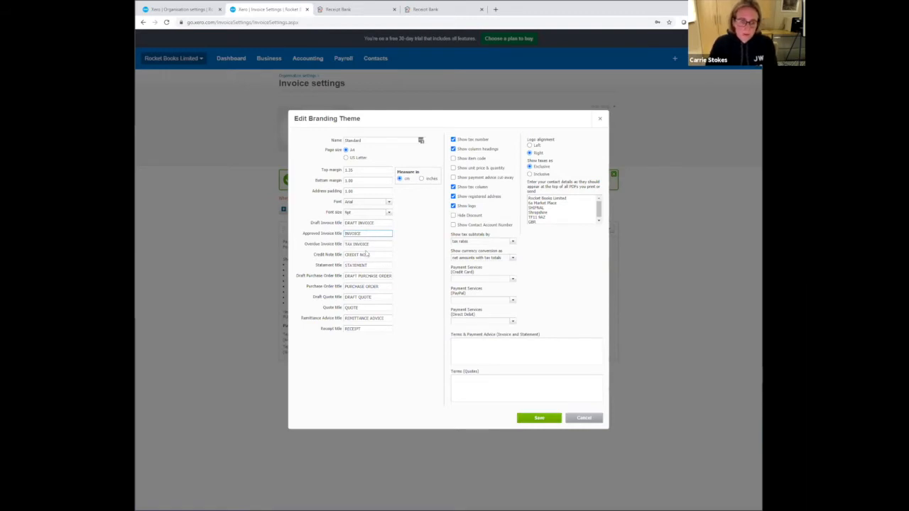
click(354, 244)
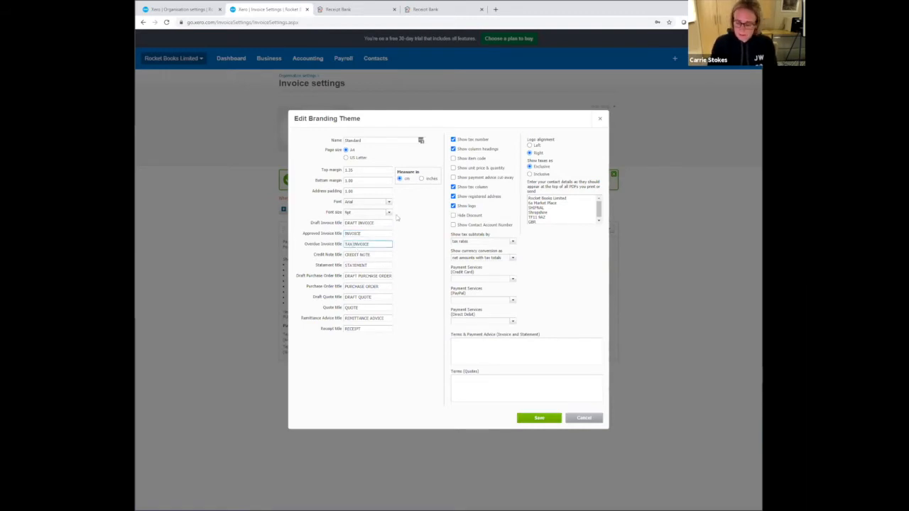
key(BackSpace)
key(BackSpace)
key(BackSpace)
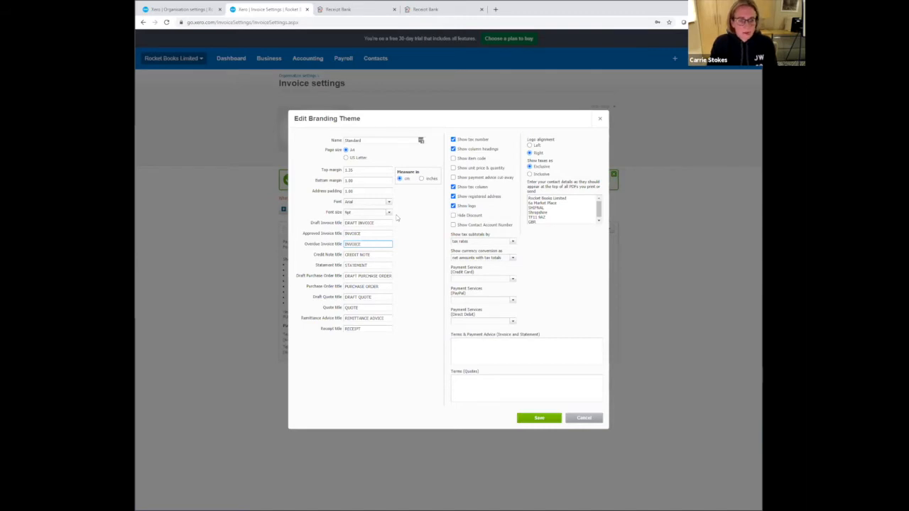
- Enter "Payment due within 7 days of receipt by bank transfer" as the invoice and statement terms and payment advice
click(476, 342)
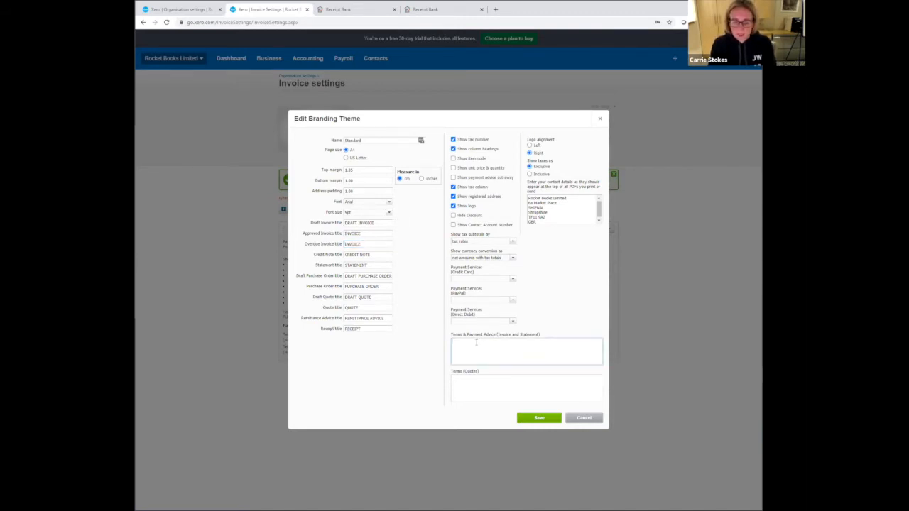
text(Paym)
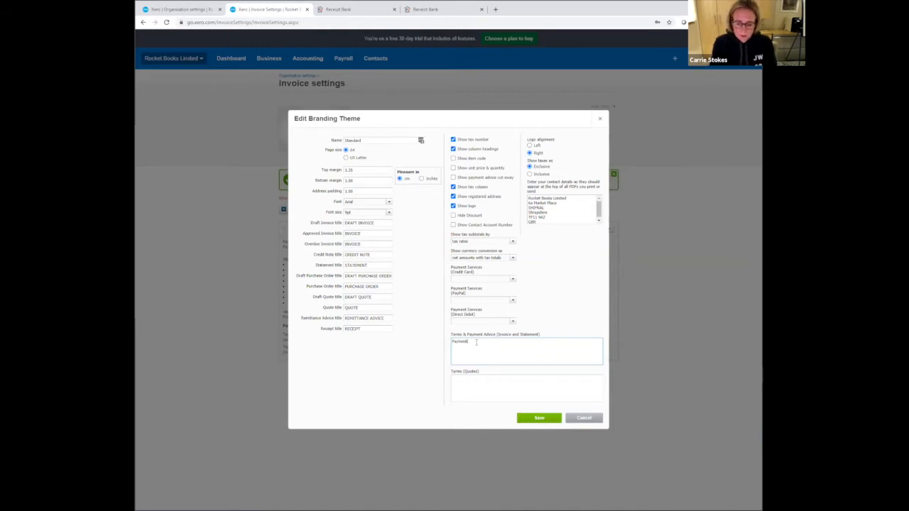
text(ent due within)
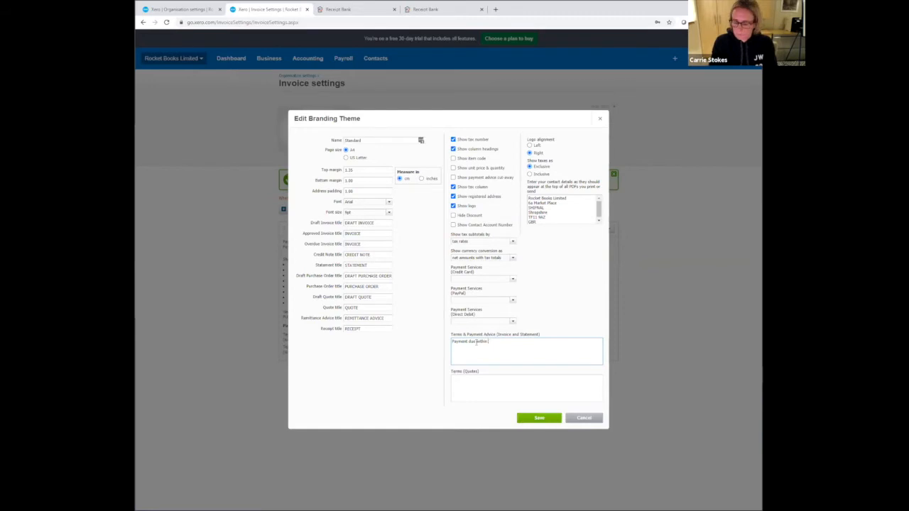
text( 7 days of r)
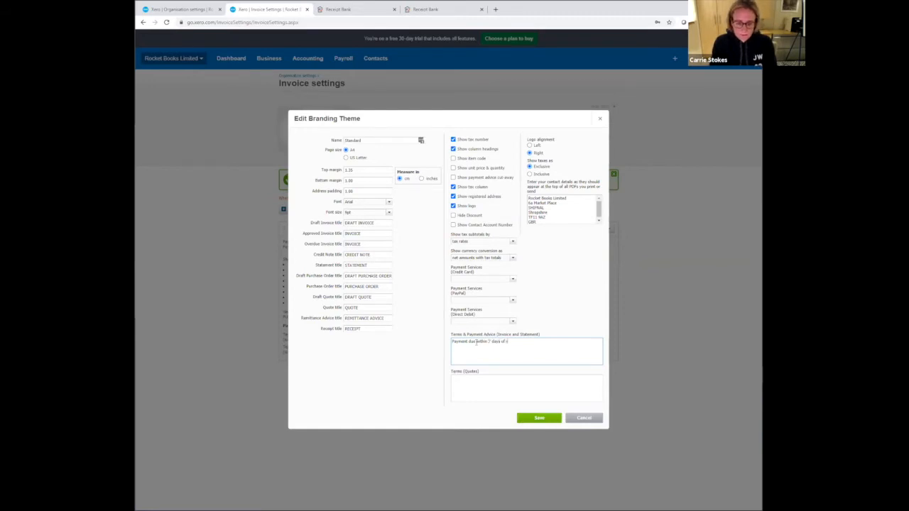
text(eceipt by )
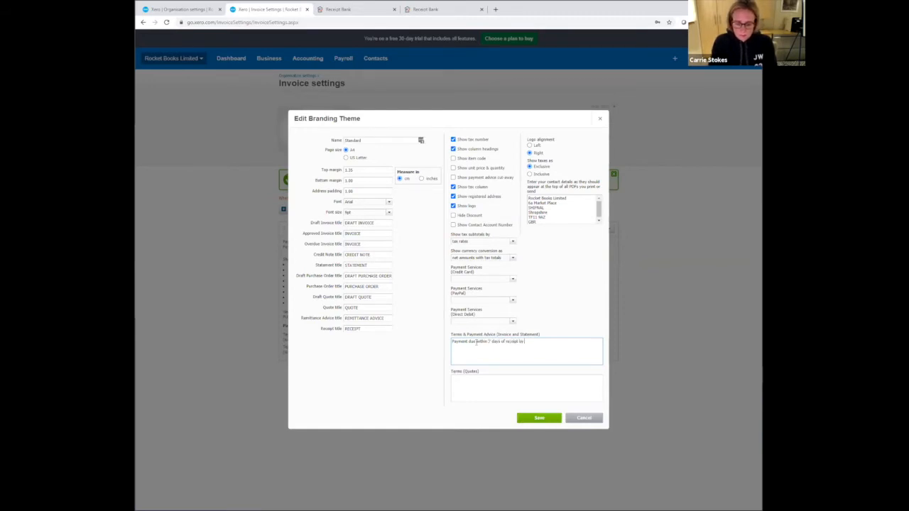
text(bank transfer)
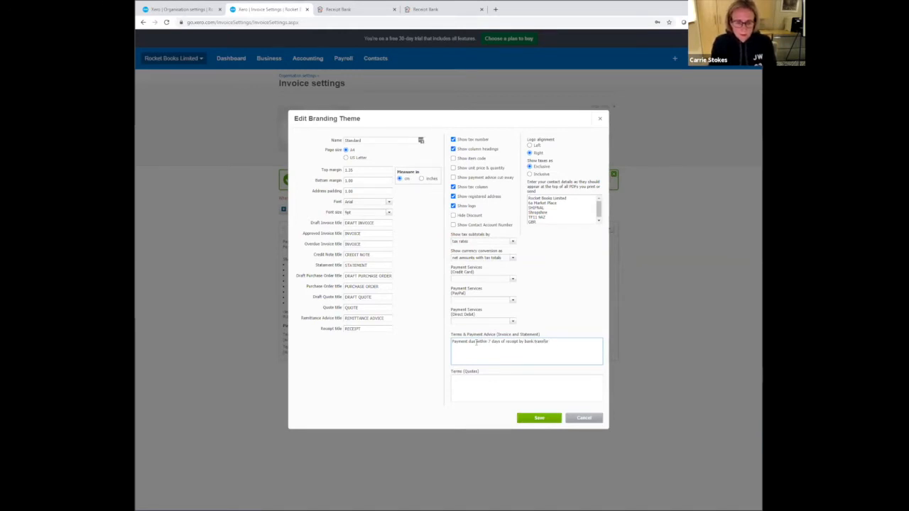
text(  Account)
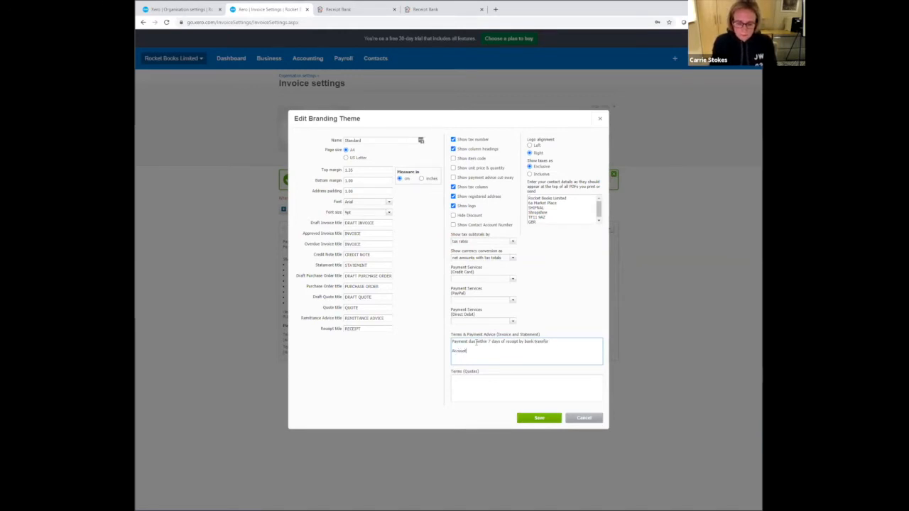
text( number:)
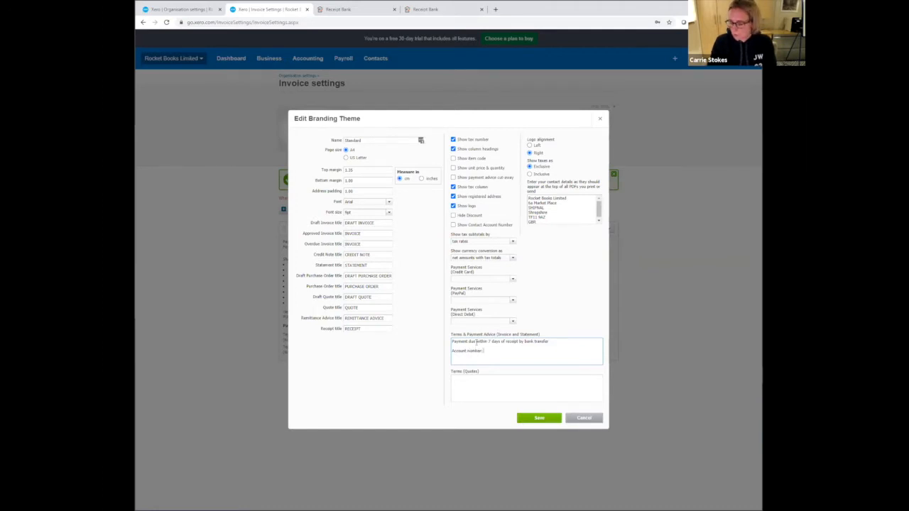
text( 12345678)
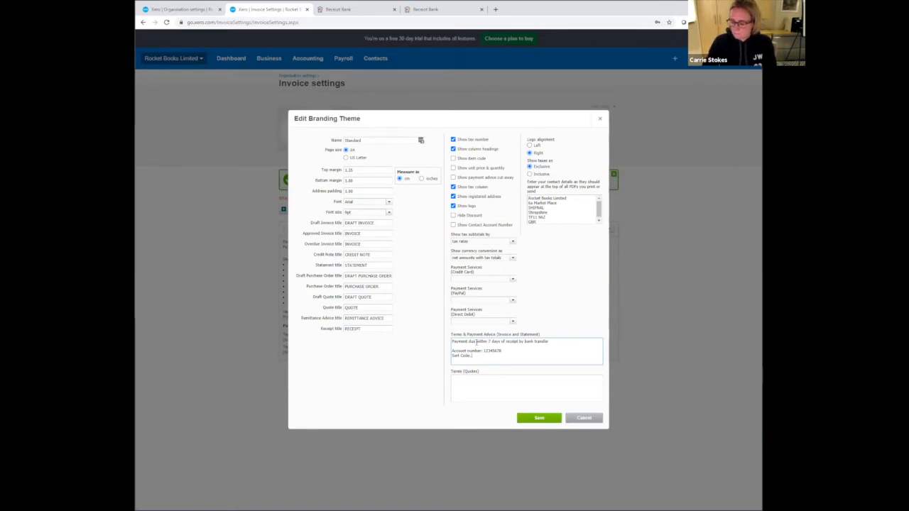
- Add the company's bank account number and sort code on separate lines below the payment terms sentence
text(20-10-55)
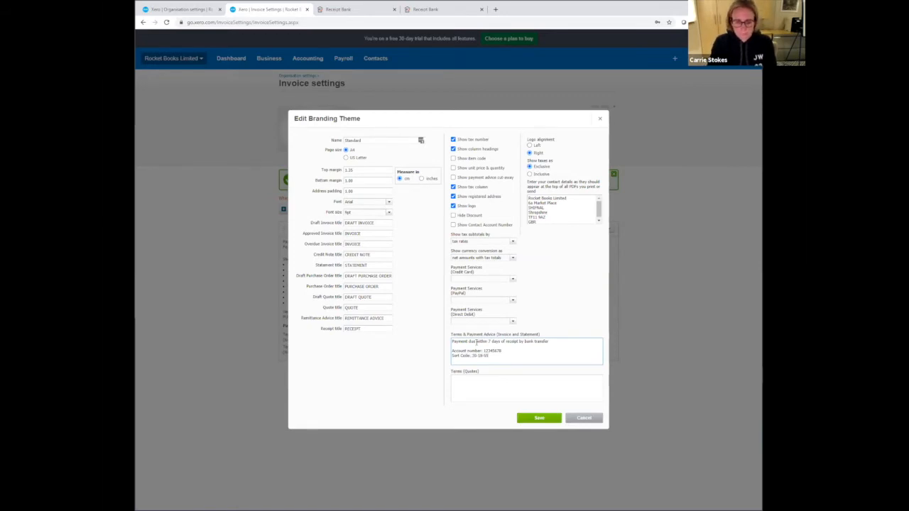
key(Return)
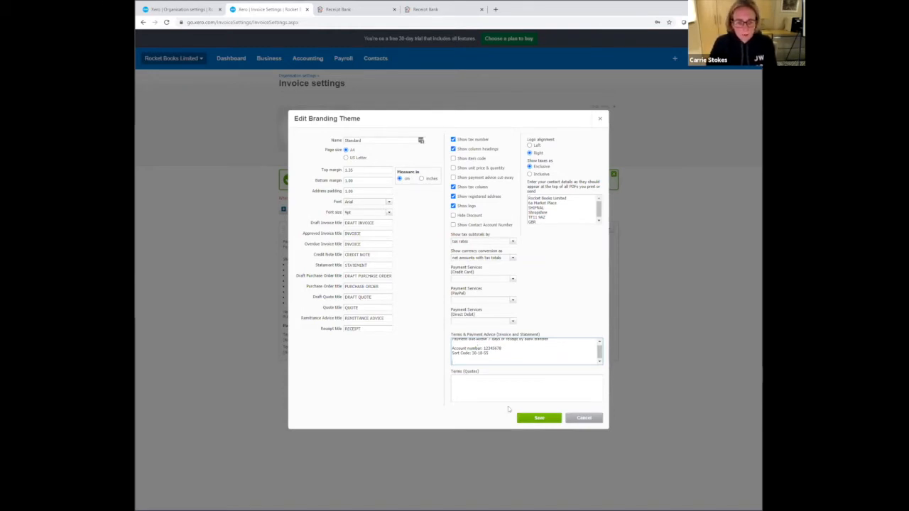
- Enter "Quote valid for 30 days payment due within 7 days of completing works" as the quote terms and save the branding theme
click(498, 380)
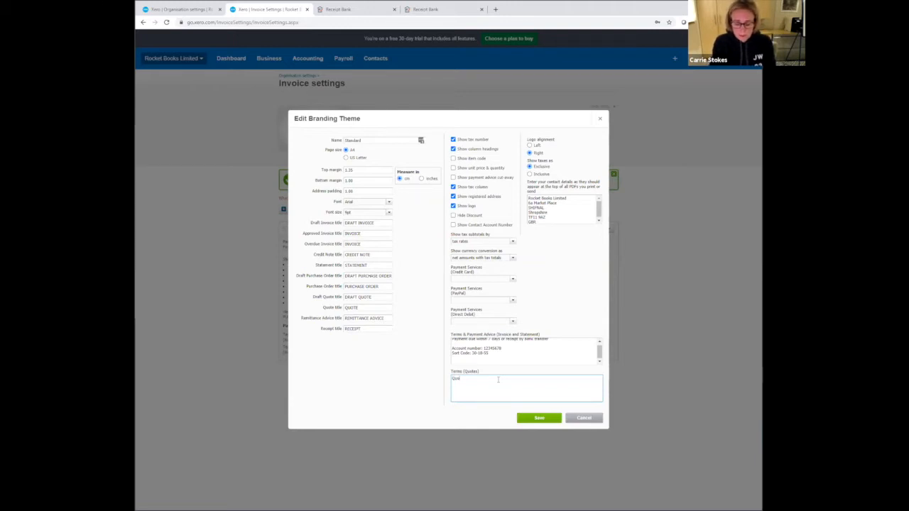
text(Quote valid)
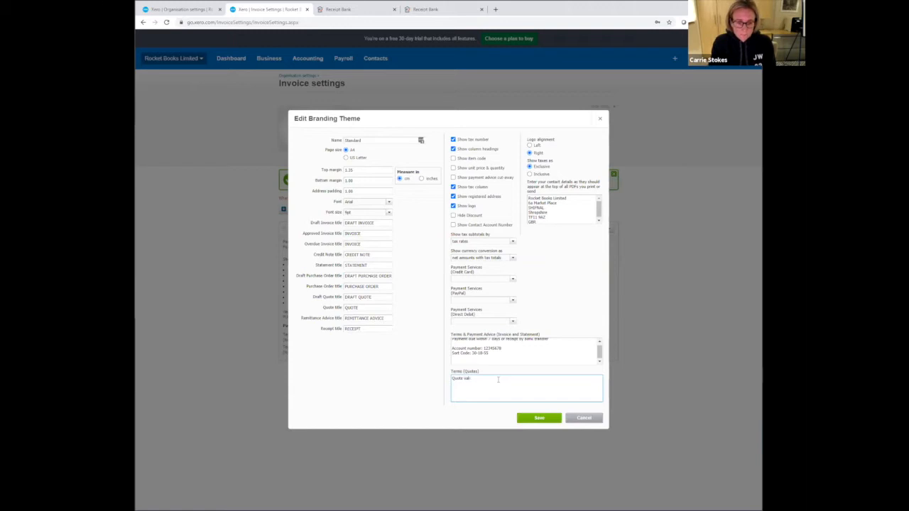
text( for 3)
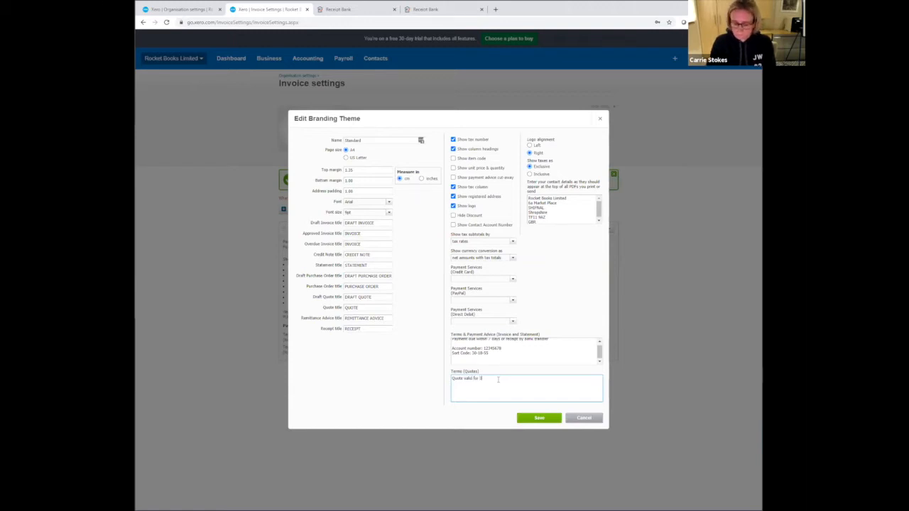
text(0 days)
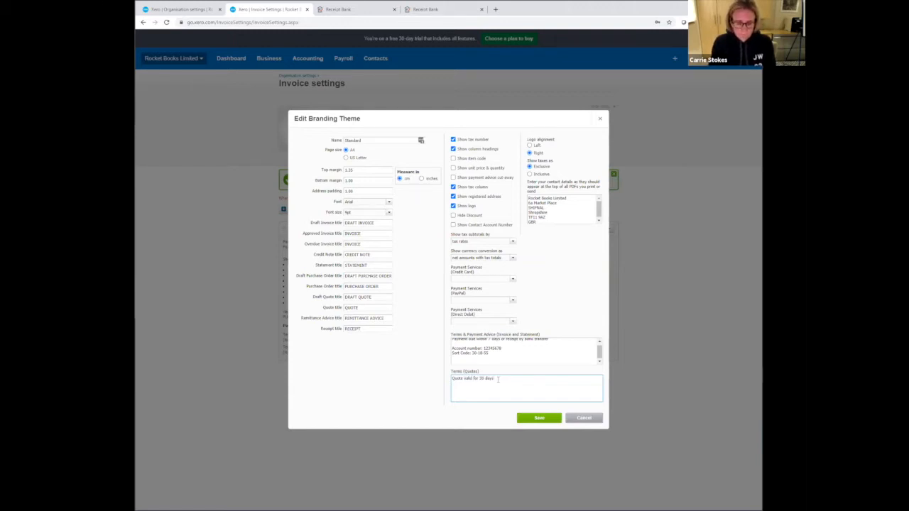
text( payment)
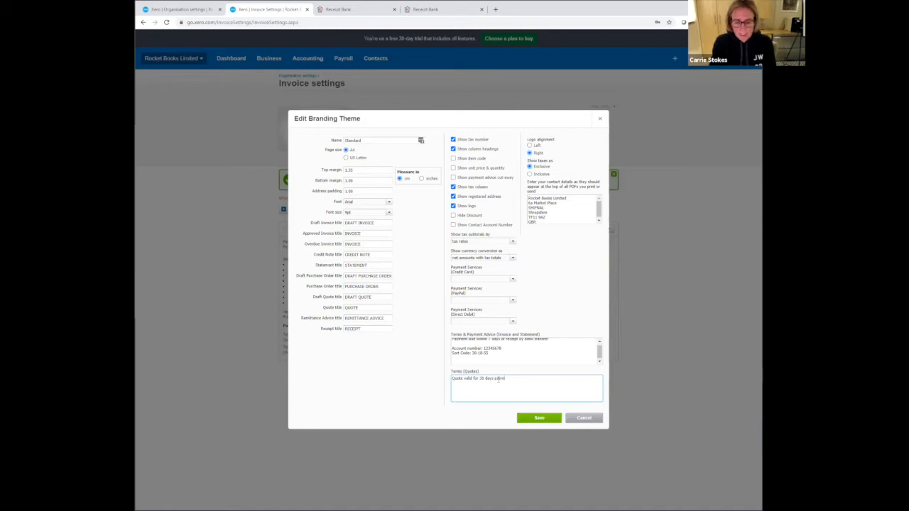
text( d)
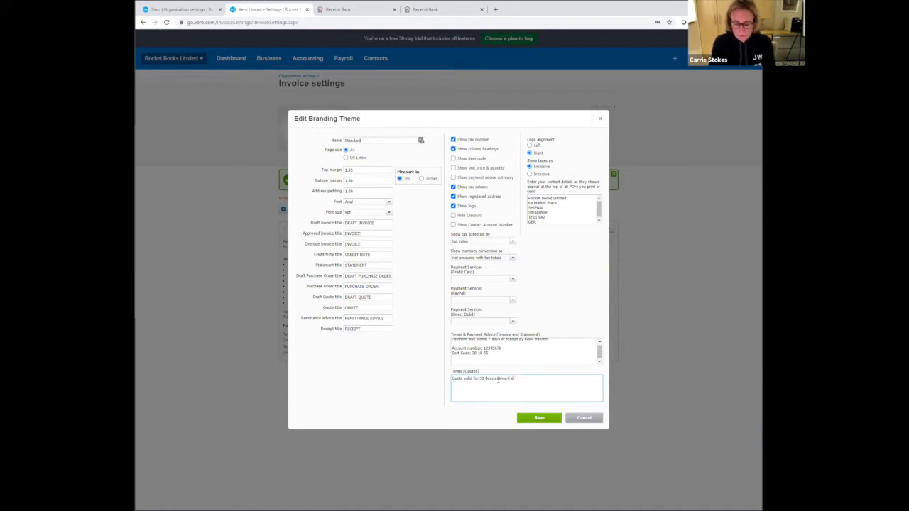
text(ue wit)
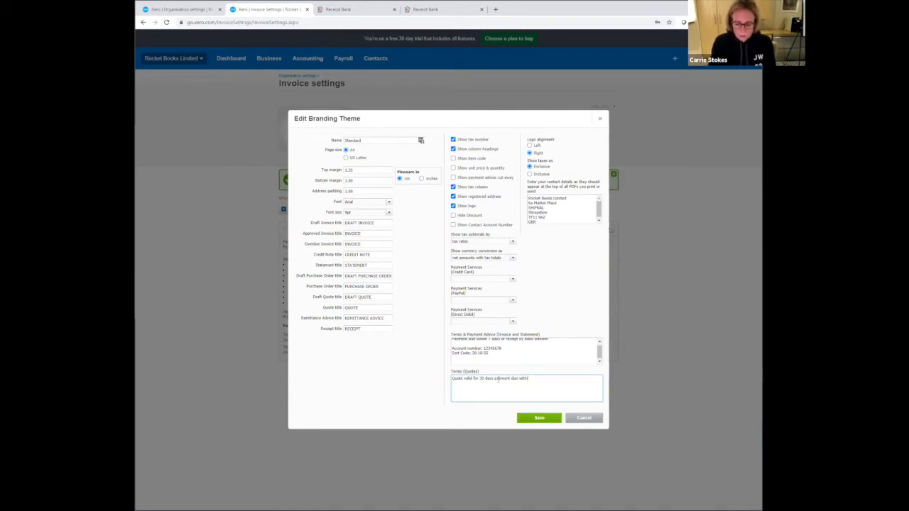
text(hin 7 days of completing works)
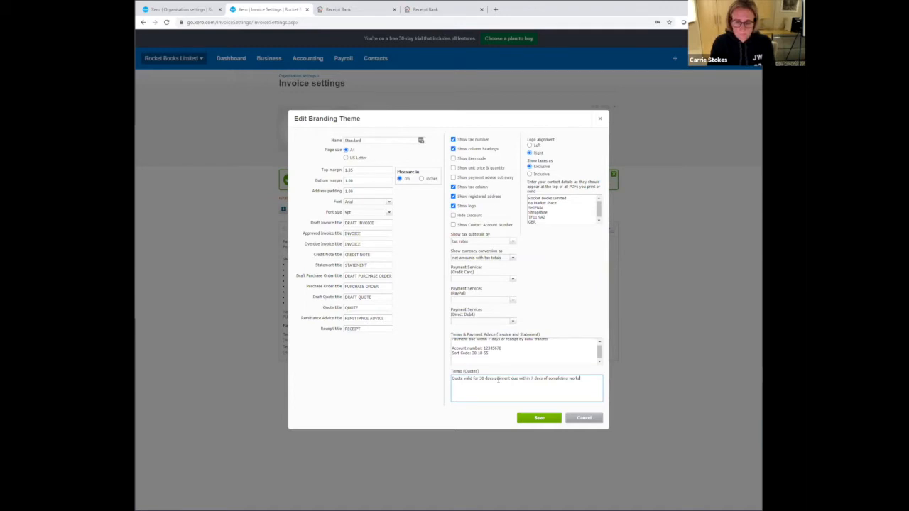
click(537, 418)
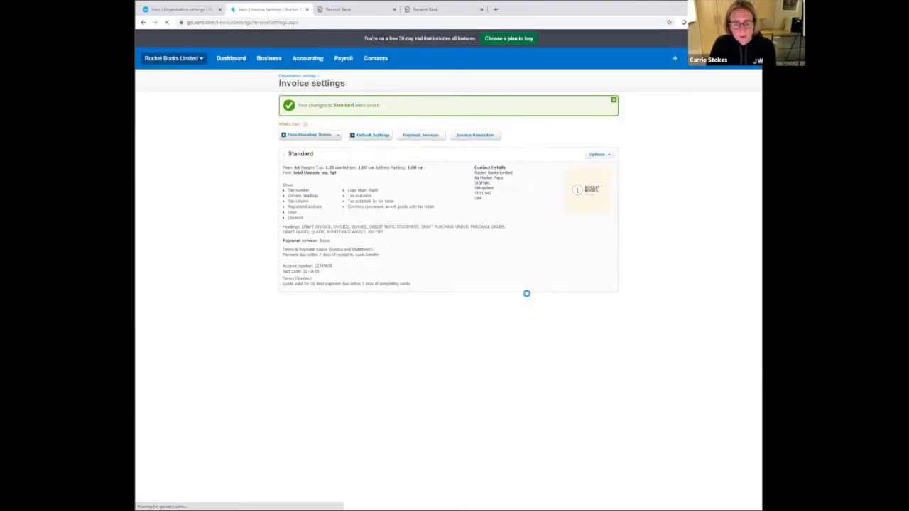
- Preview an invoice in the Standard branding theme and look over the available payment services
click(595, 228)
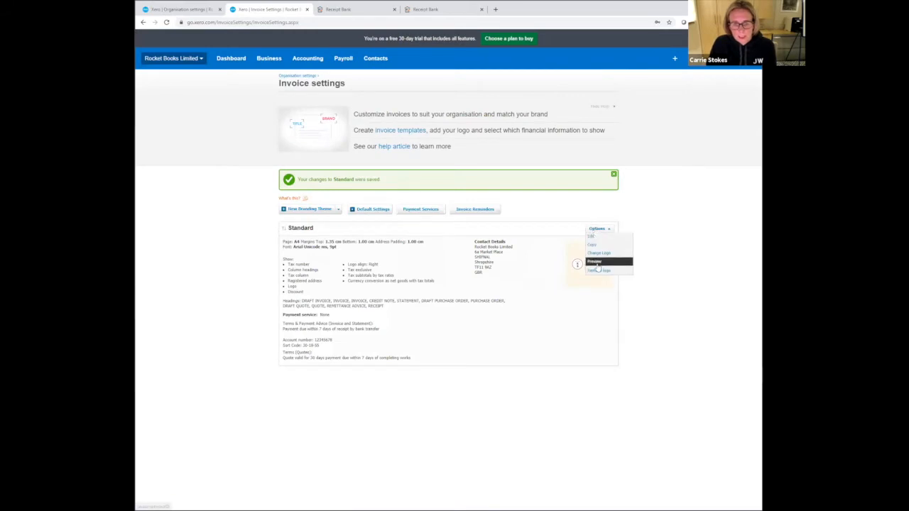
click(597, 263)
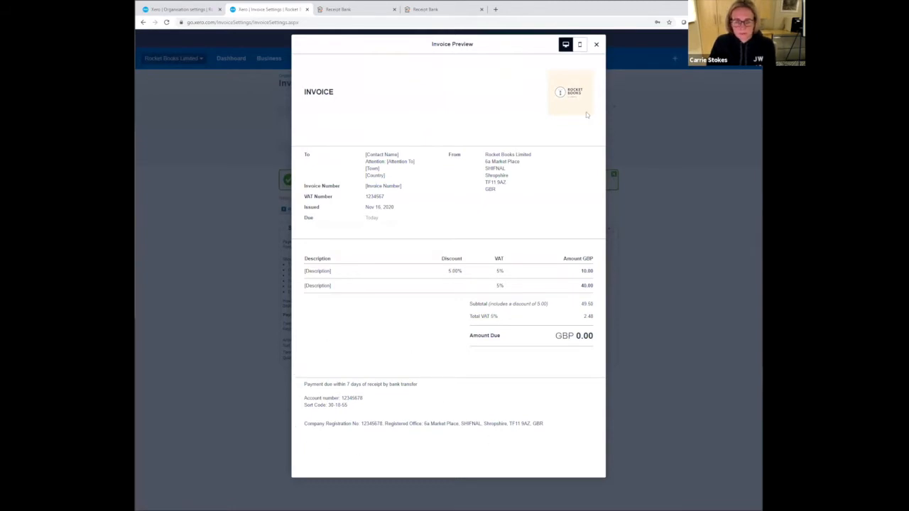
click(596, 44)
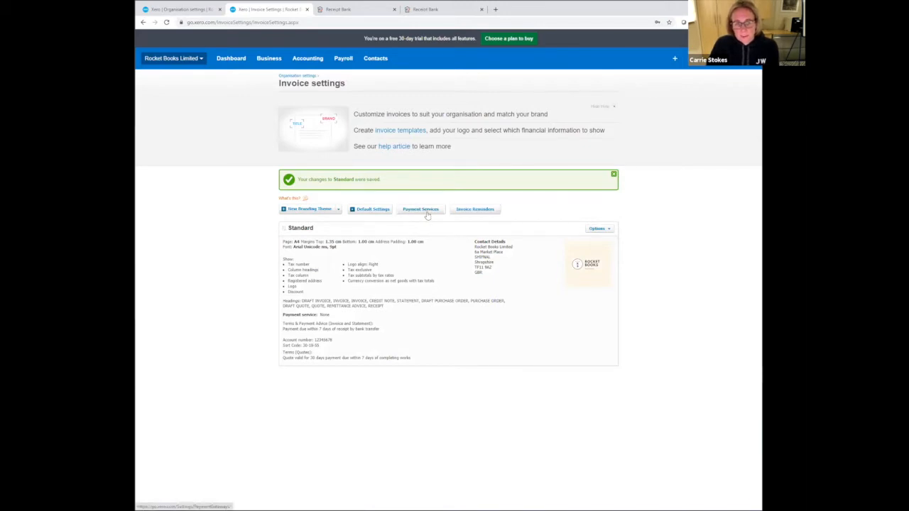
click(427, 215)
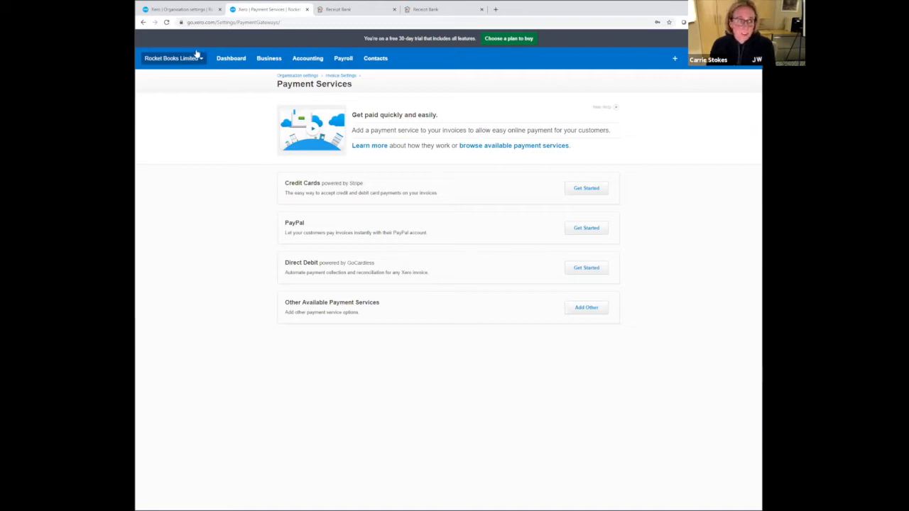
click(143, 23)
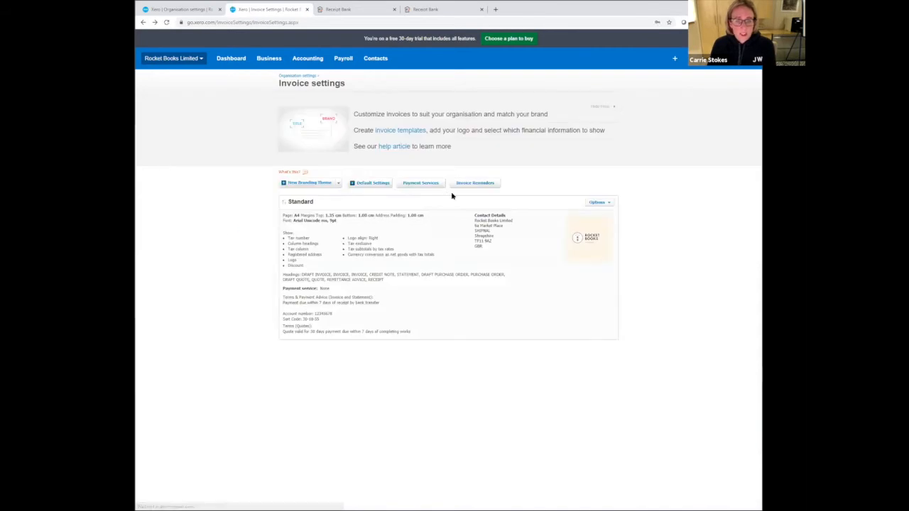
- Turn on email reminders for overdue invoices, and review and save the 21 days overdue reminder message
click(470, 182)
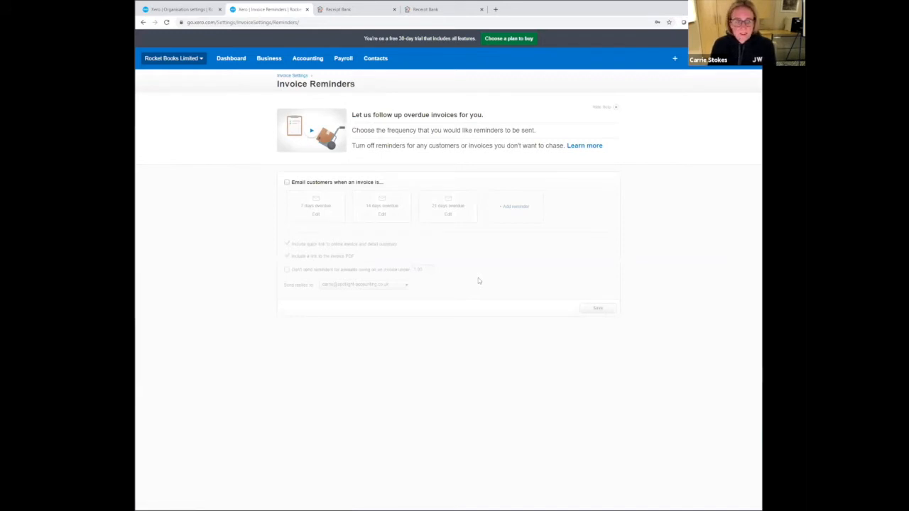
click(286, 182)
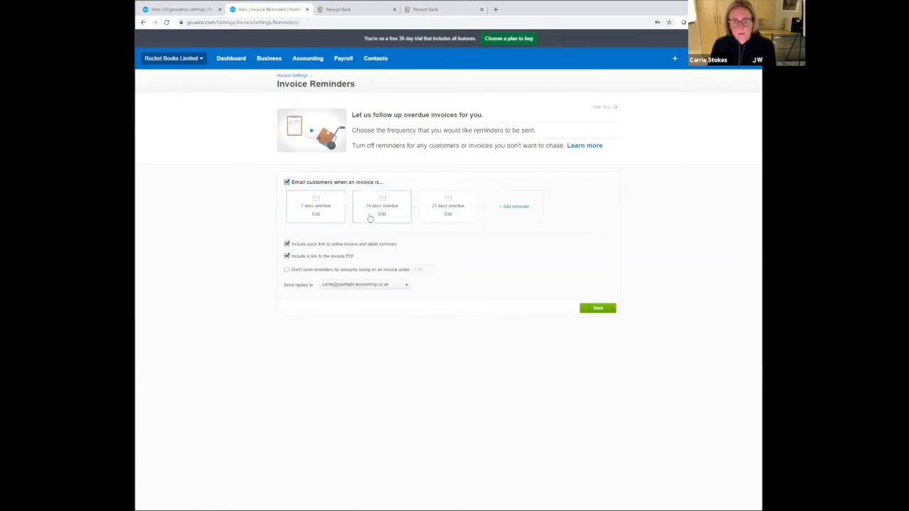
click(448, 214)
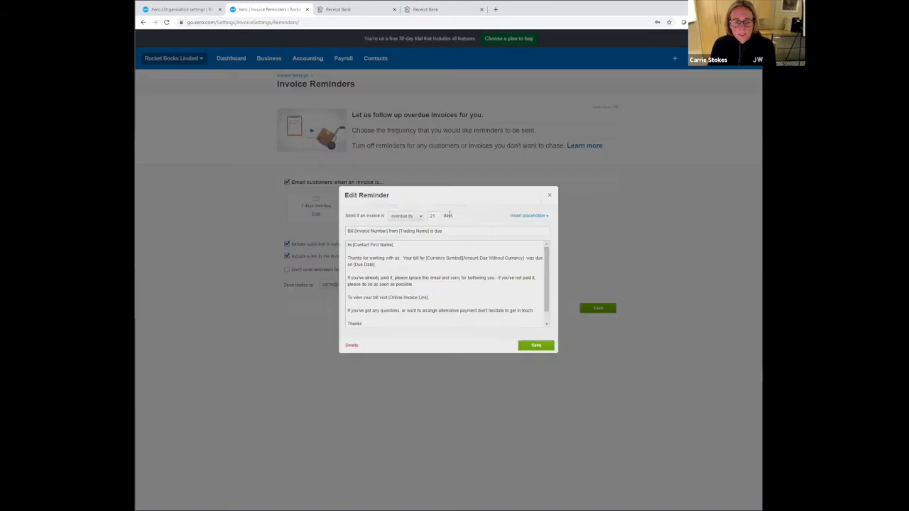
click(531, 348)
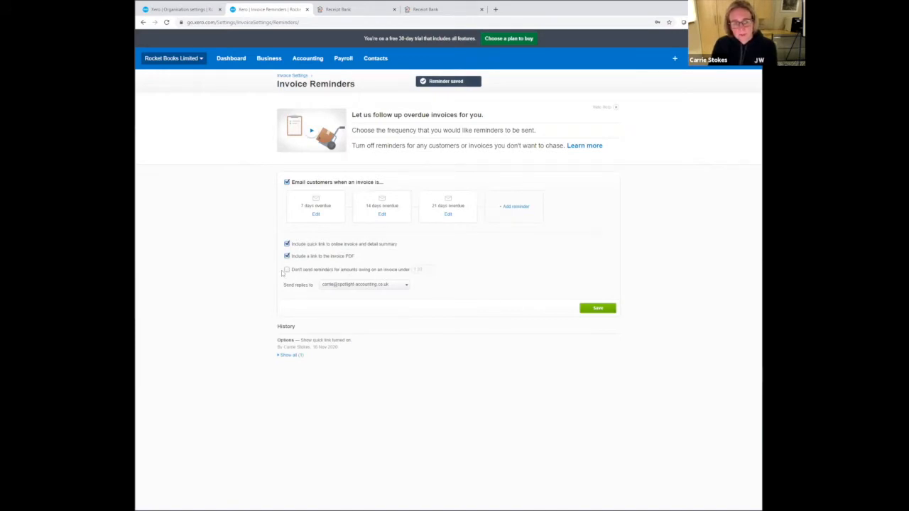
- Exclude invoices with less than 20.00 owing from the invoice reminders
click(286, 269)
click(421, 269)
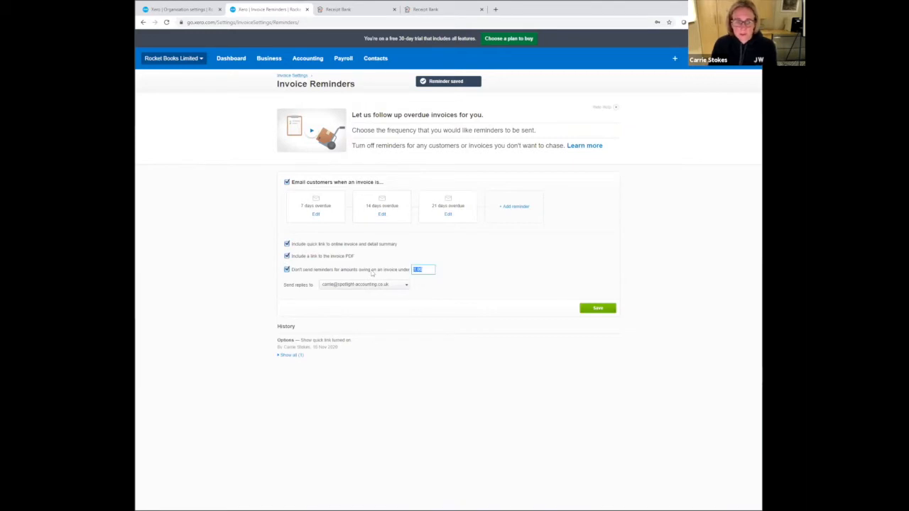
text(20)
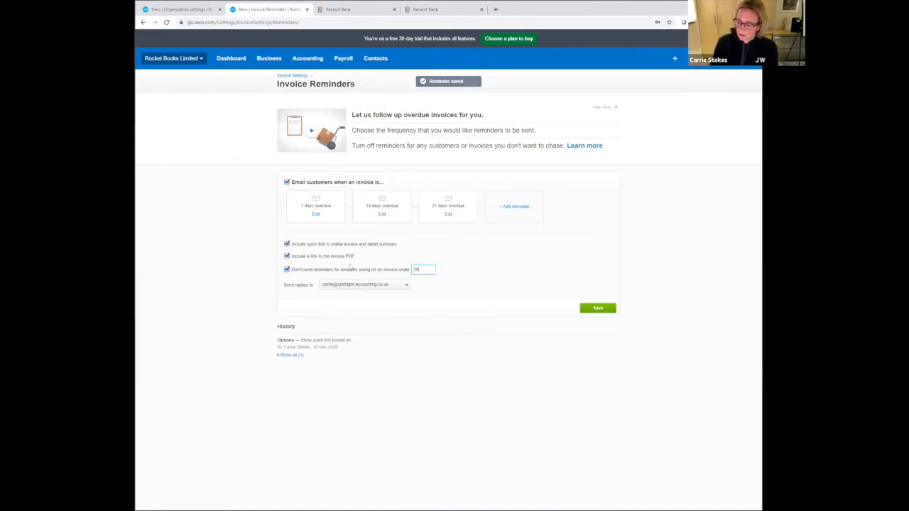
text(.00)
key(Tab)
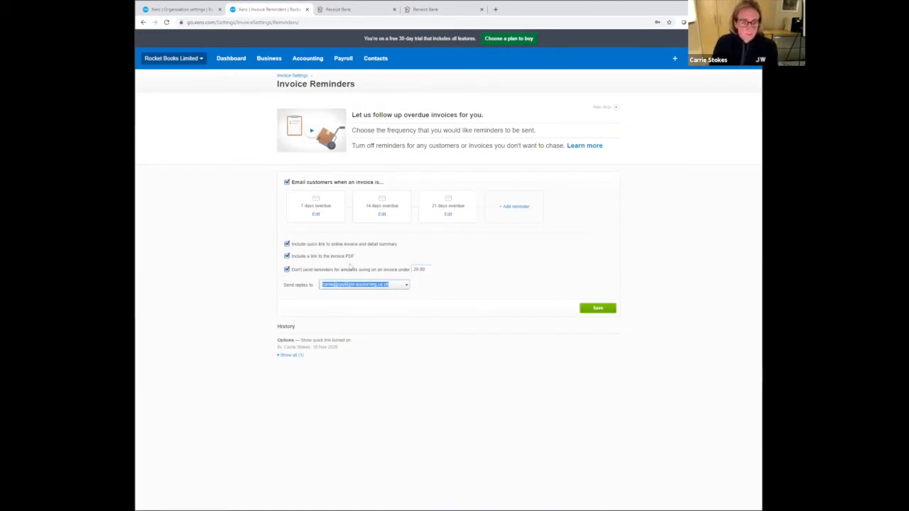
- Replace "bill" with "invoice" in the first paragraph of the 7 days overdue reminder message and save the reminder
click(315, 215)
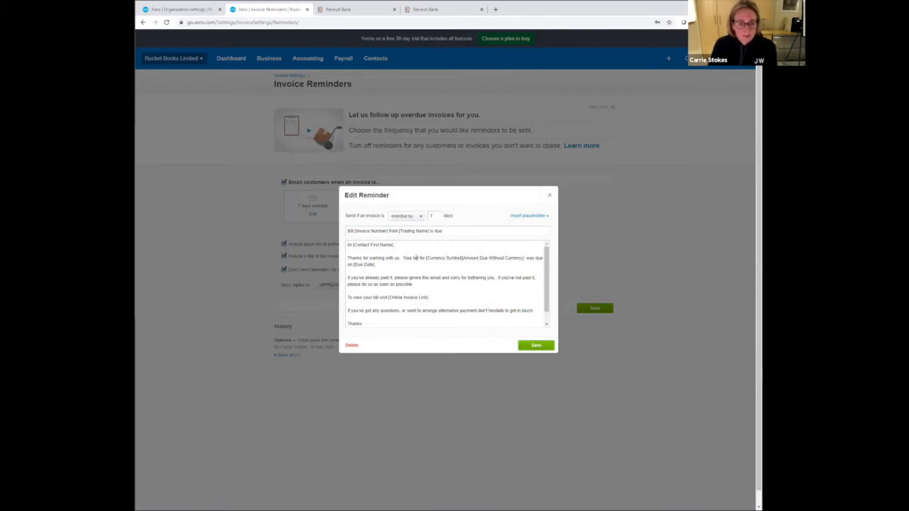
click(428, 264)
key(BackSpace)
key(BackSpace)
key(BackSpace)
key(BackSpace)
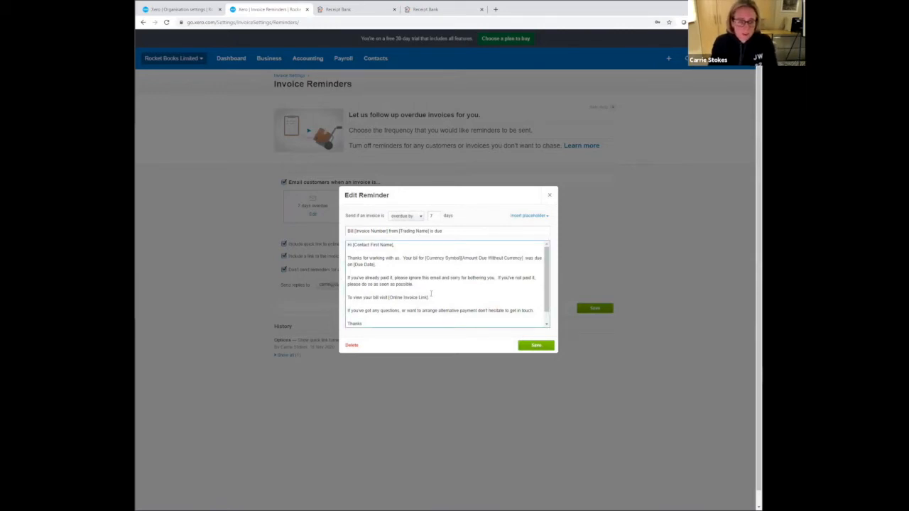
text(ill [Invoice)
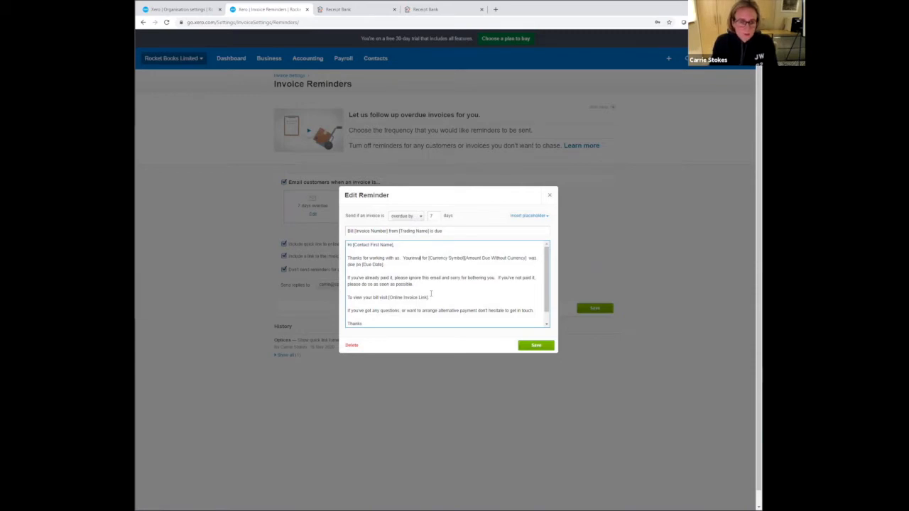
key(BackSpace)
key(BackSpace)
key(BackSpace)
key(BackSpace)
key(BackSpace)
key(BackSpace)
key(BackSpace)
text(invoice)
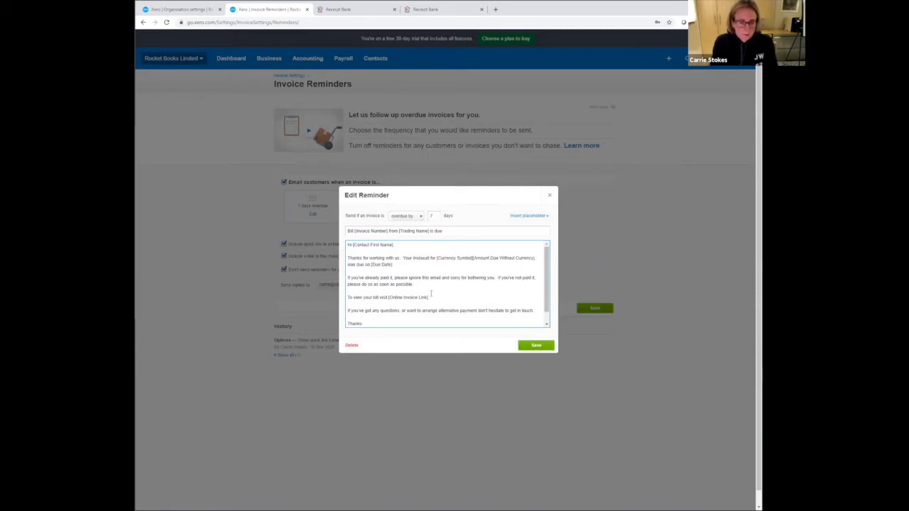
key(BackSpace)
key(BackSpace)
key(BackSpace)
text(ice)
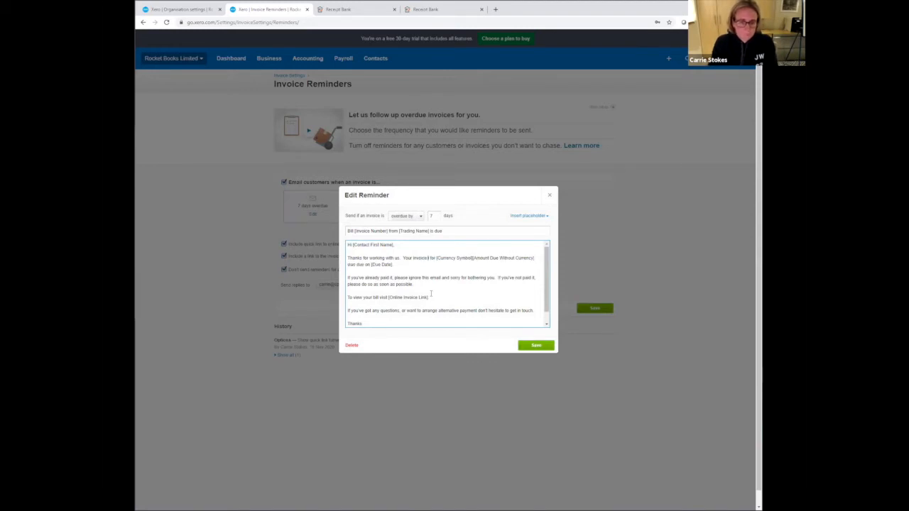
key(BackSpace)
key(BackSpace)
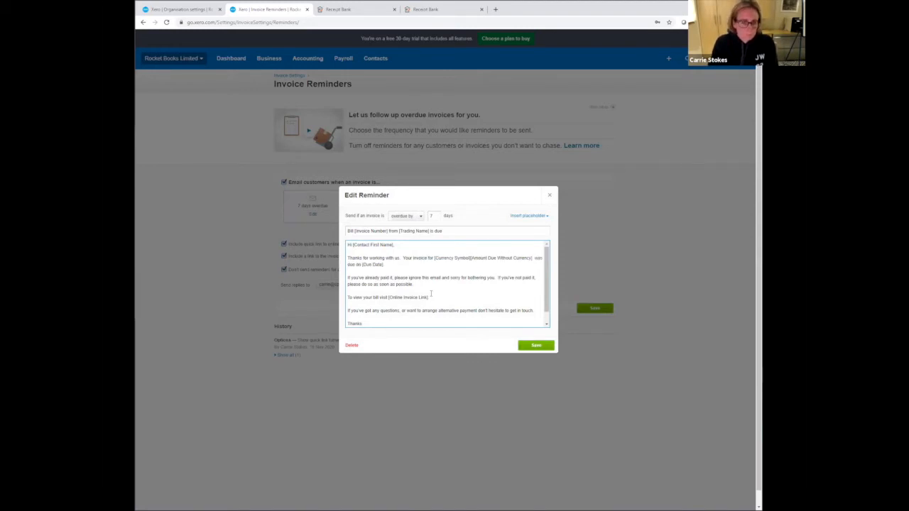
click(522, 345)
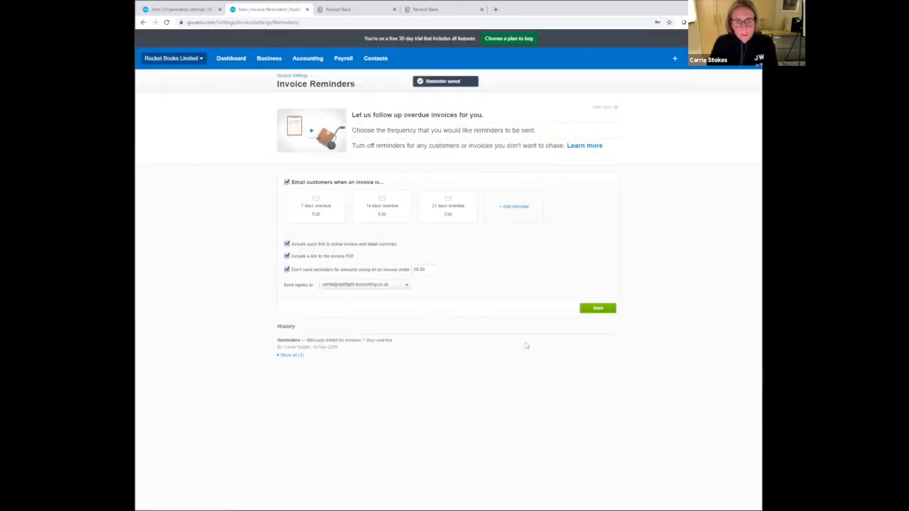
- Draft a reminder for invoices 60 days overdue with subject "Invoice [Invoice Number] from [Trading Name] is due - notice before action" and discard it
click(512, 206)
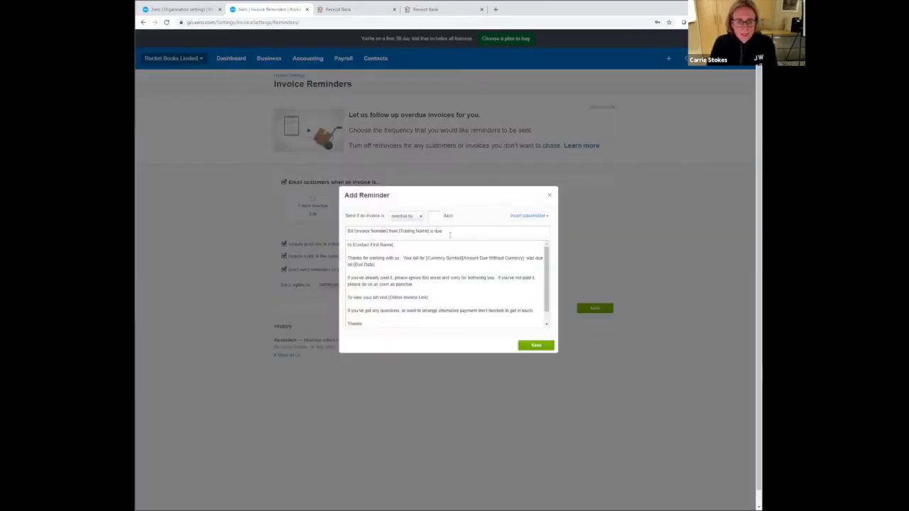
click(435, 215)
click(461, 231)
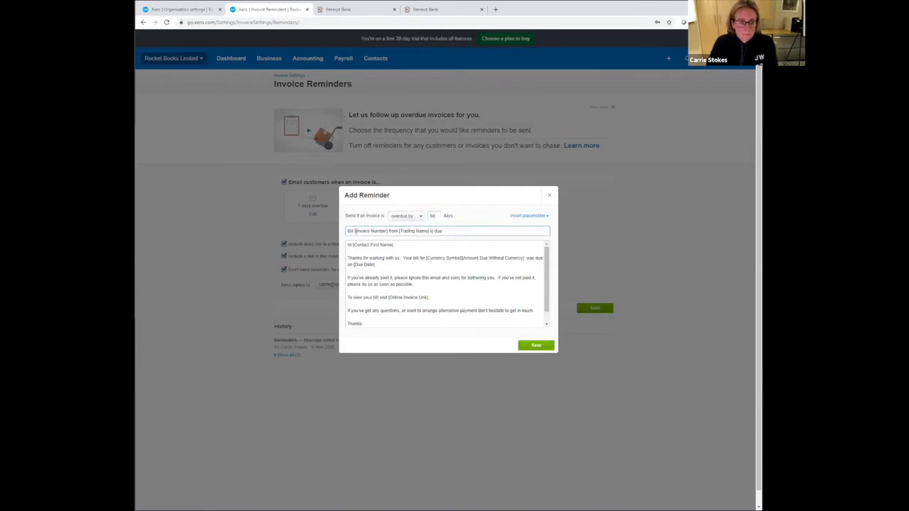
drag(353, 230, 330, 235)
text(Invoice)
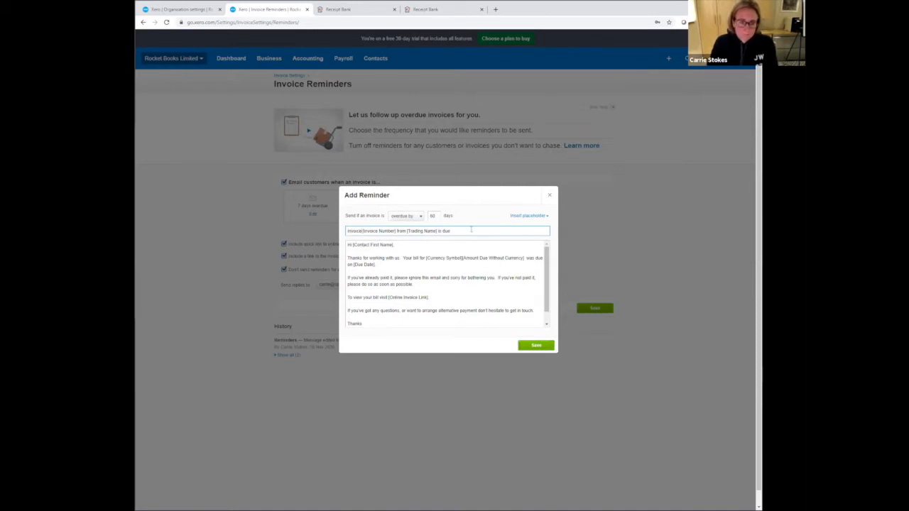
text(notice)
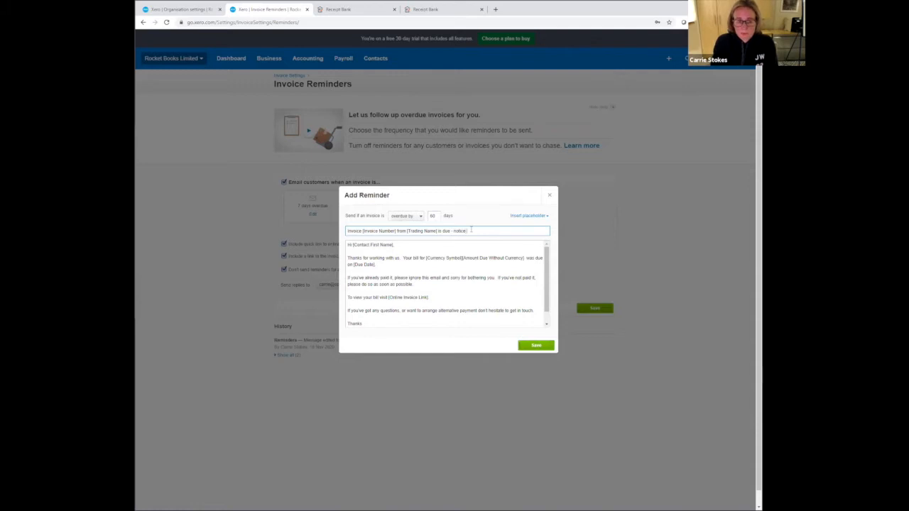
text( since ace)
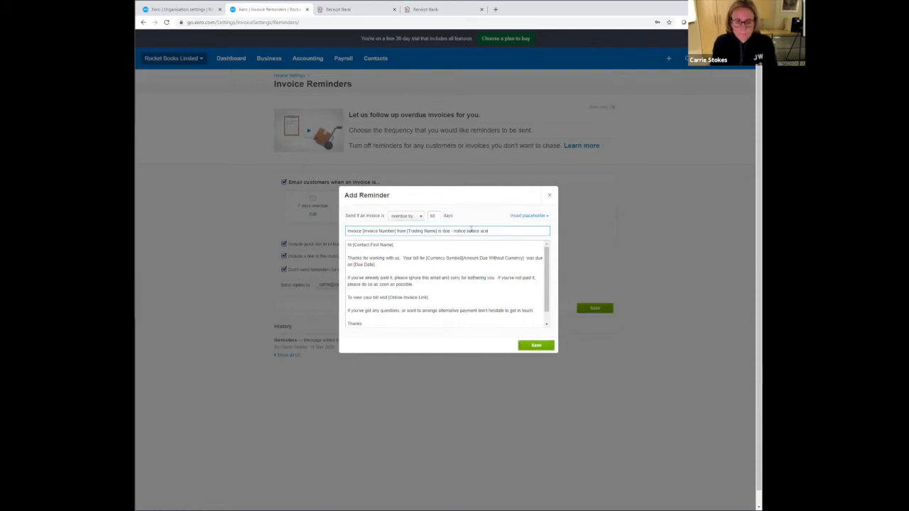
text(tion,)
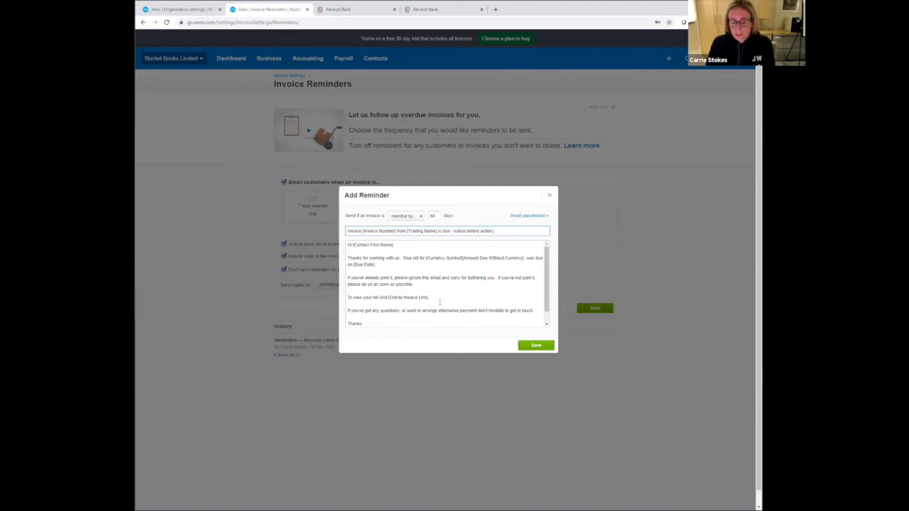
click(551, 197)
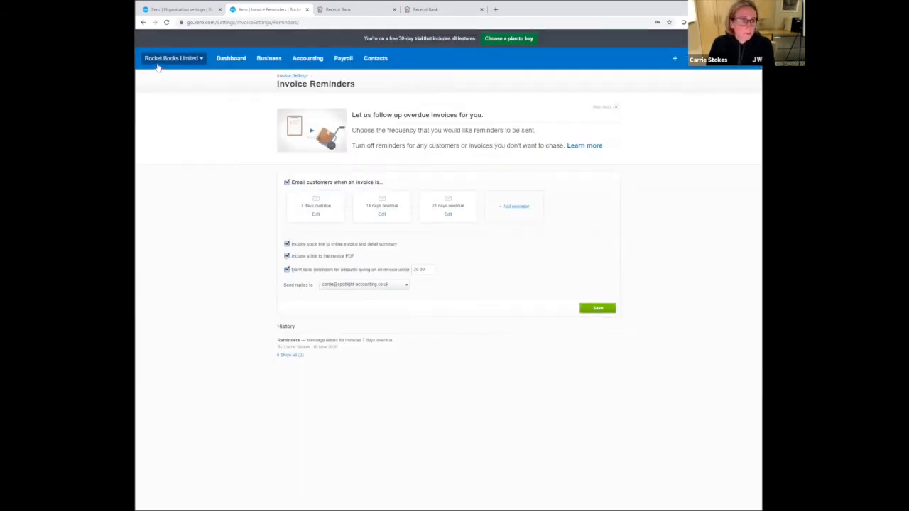
- Copy the Standard branding theme in the invoice settings to a new theme titled "Brand 2"
click(142, 22)
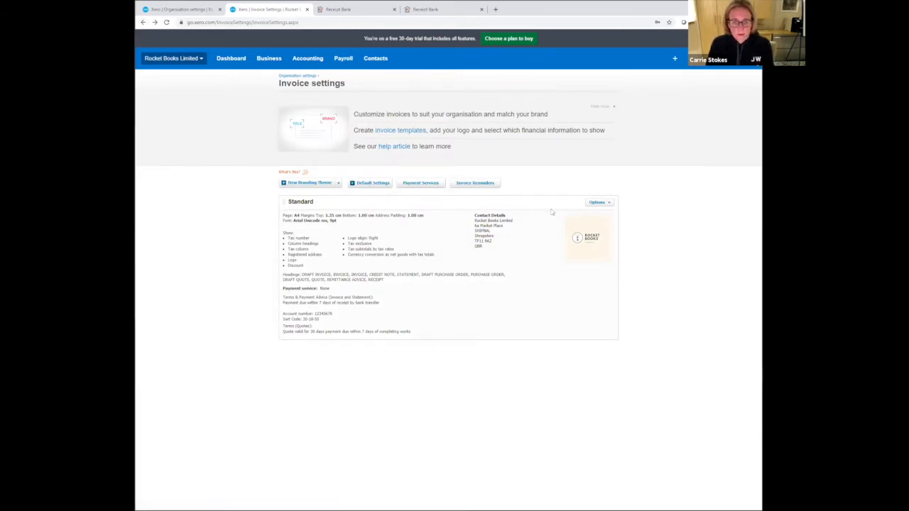
click(588, 203)
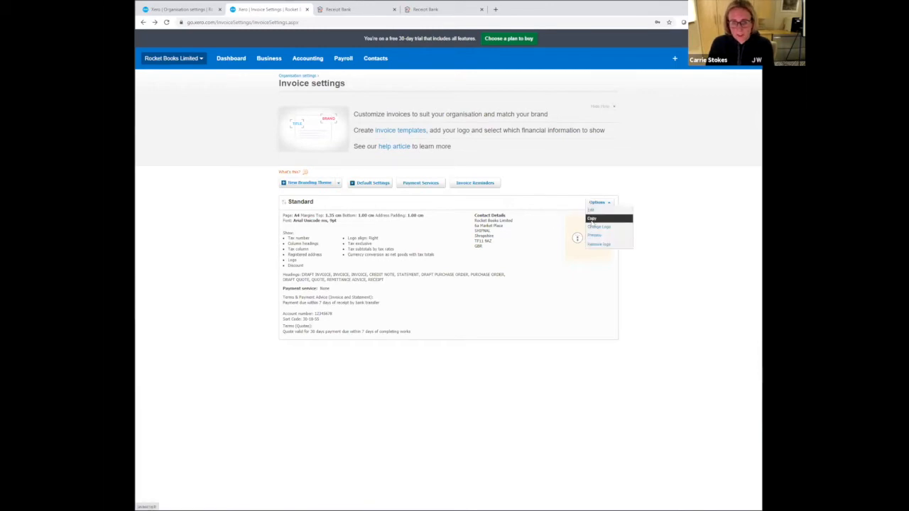
click(592, 219)
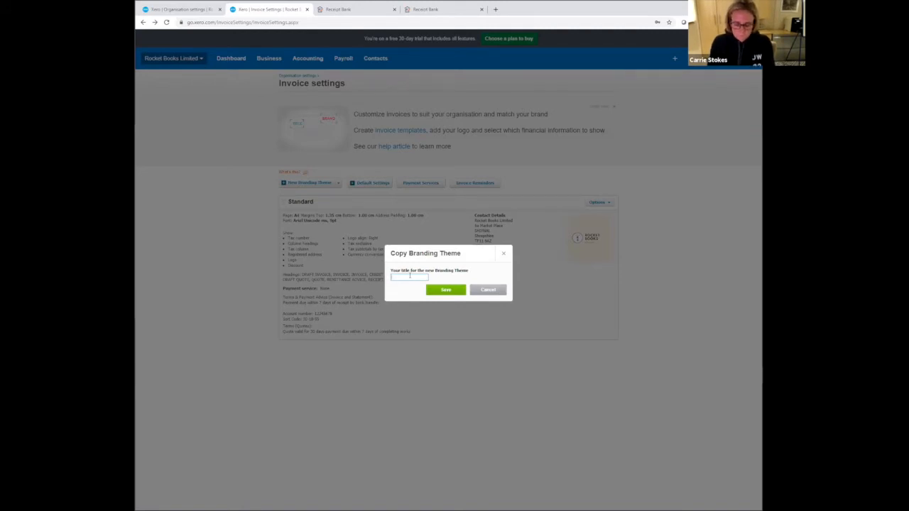
text(St)
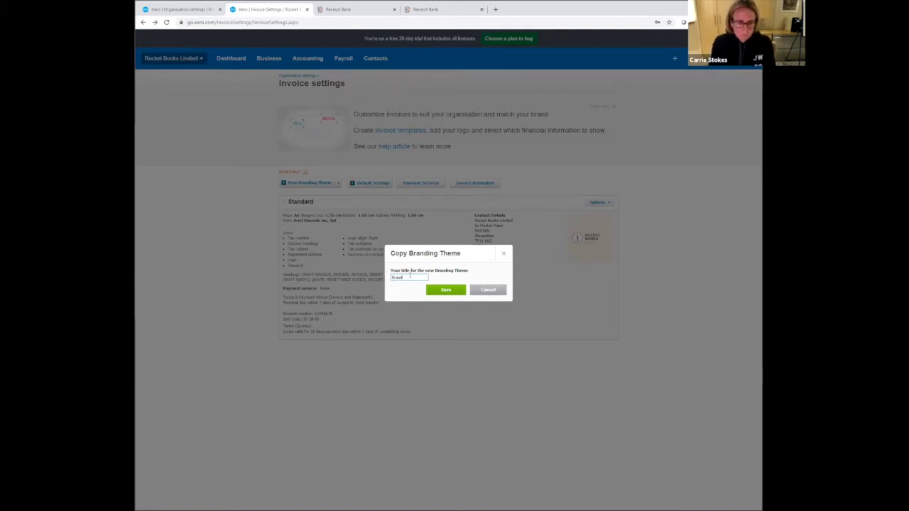
click(442, 290)
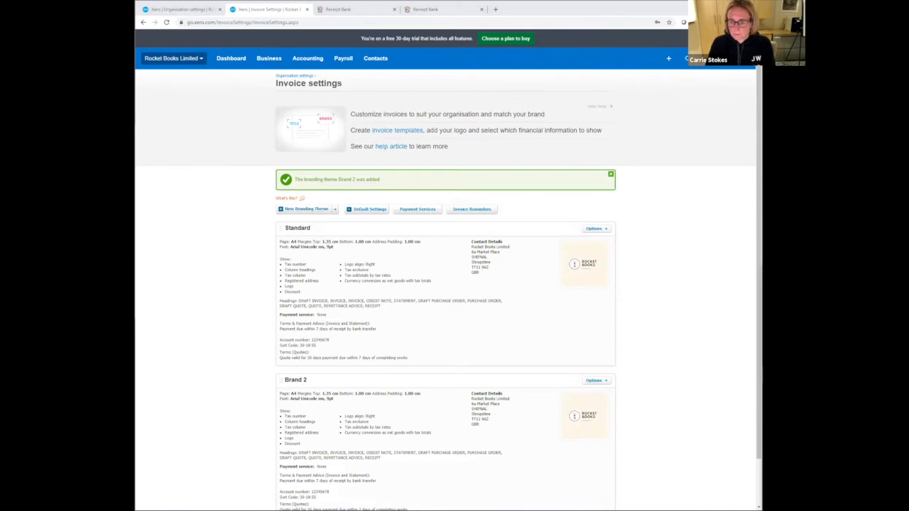
scroll(629, 274, down, 1)
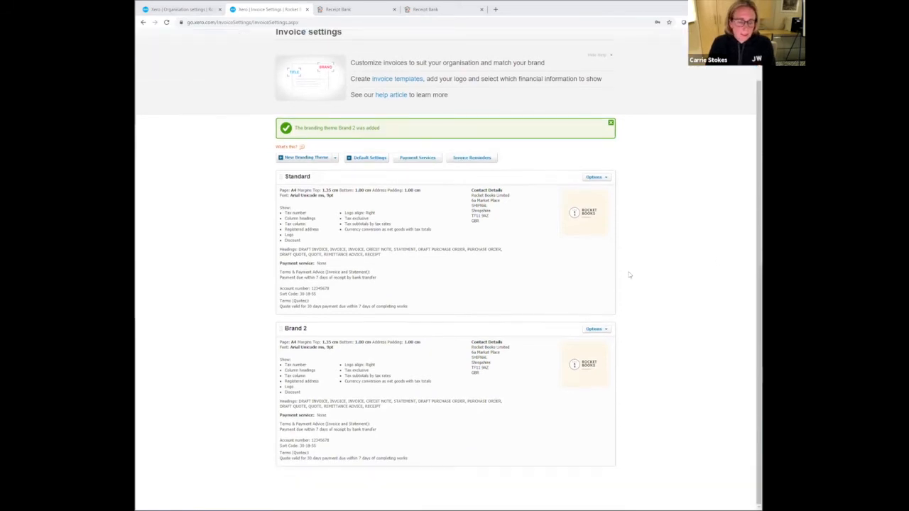
scroll(419, 202, up, 1)
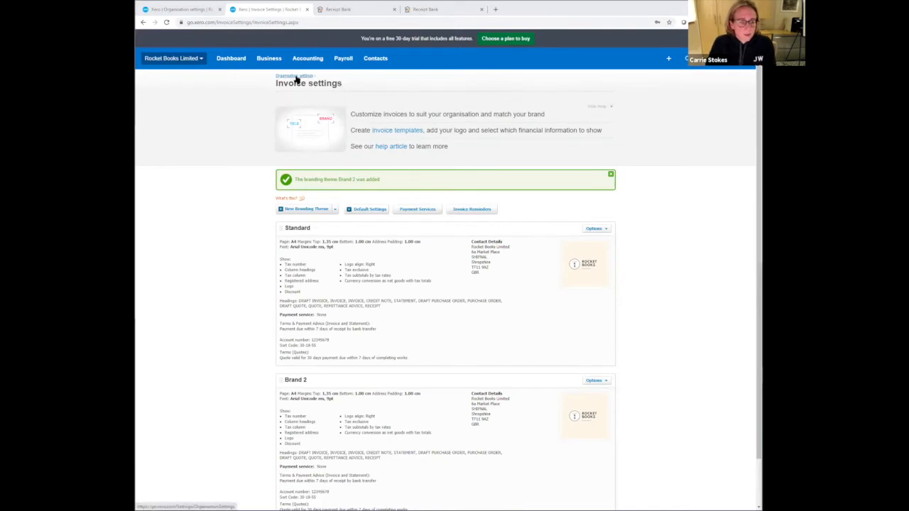
- Open the Basic Sales Invoice email template from the organisation's email settings and review its message
click(295, 76)
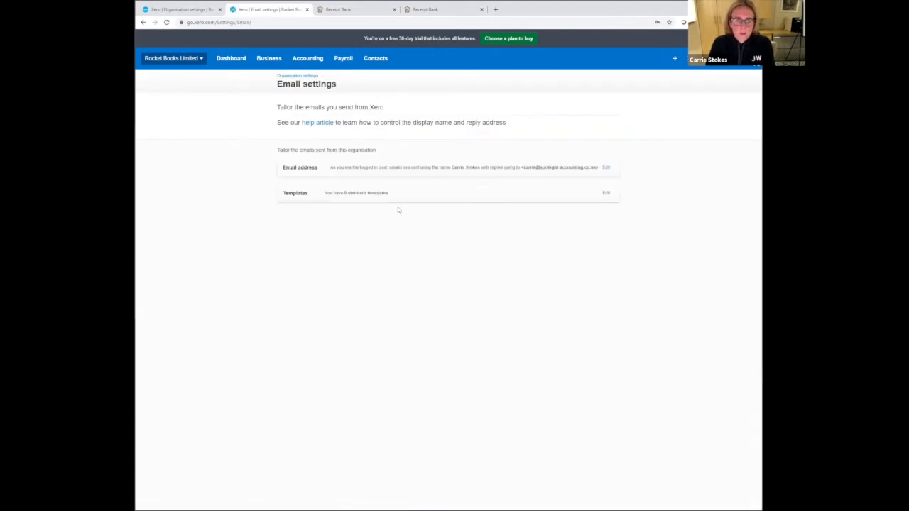
click(379, 195)
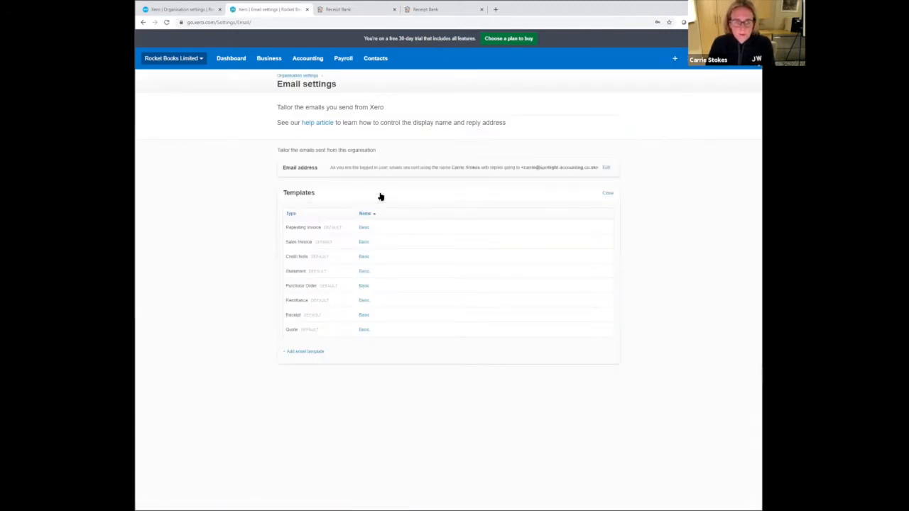
click(364, 242)
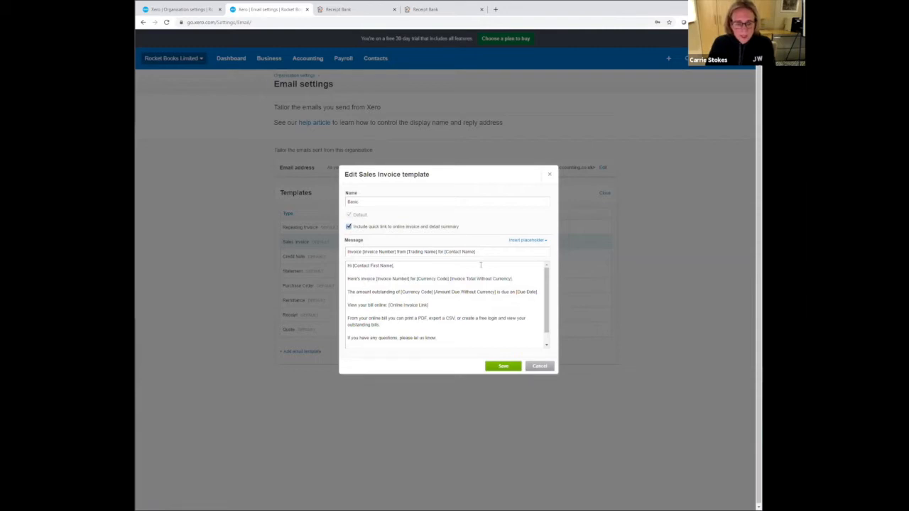
scroll(436, 313, down, 1)
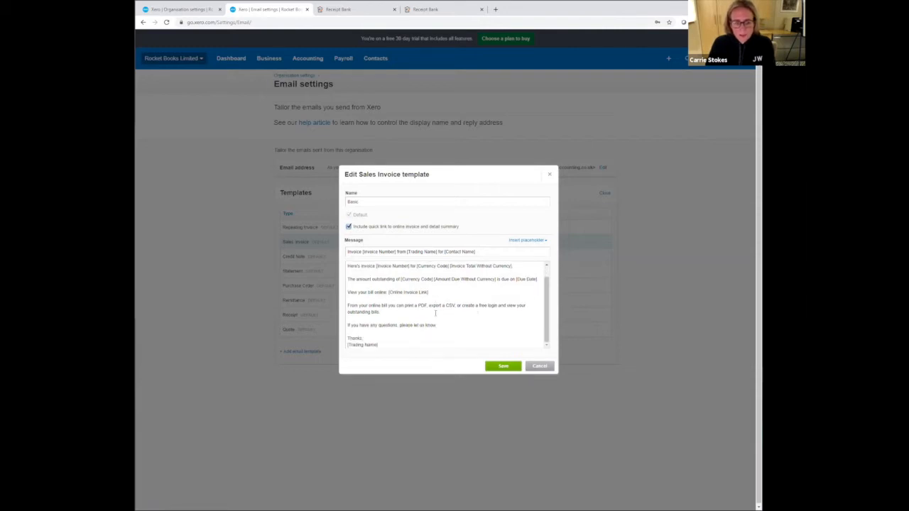
click(436, 313)
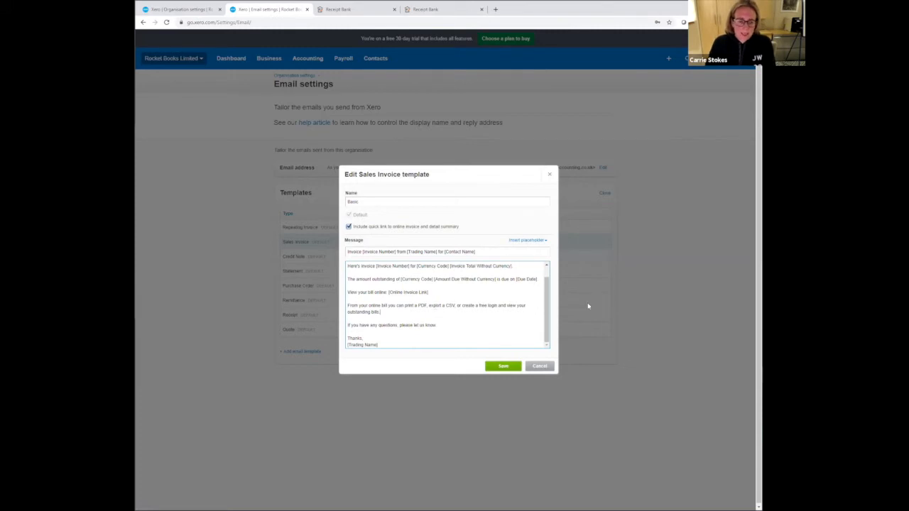
scroll(381, 302, up, 1)
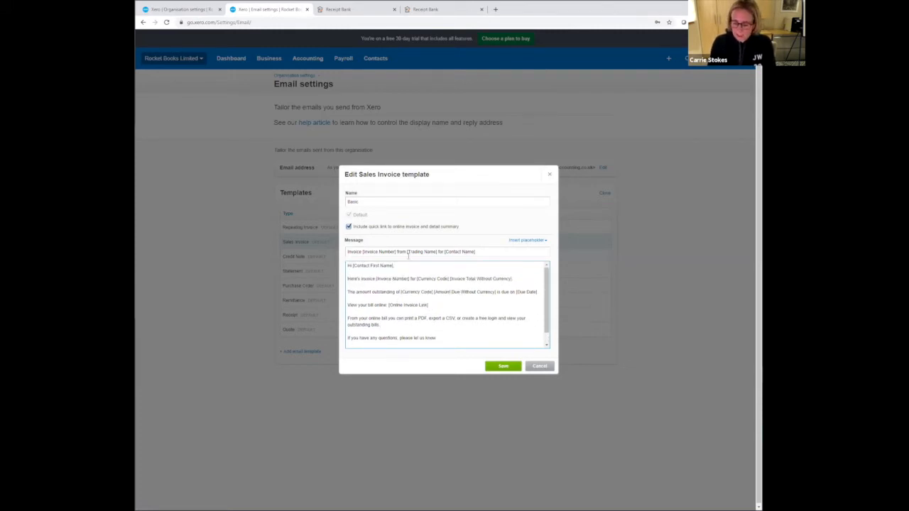
- Replace "Here's" with "Please find attached" before the invoice number in the Sales Invoice template message
key(BackSpace)
key(BackSpace)
key(BackSpace)
key(BackSpace)
key(BackSpace)
key(BackSpace)
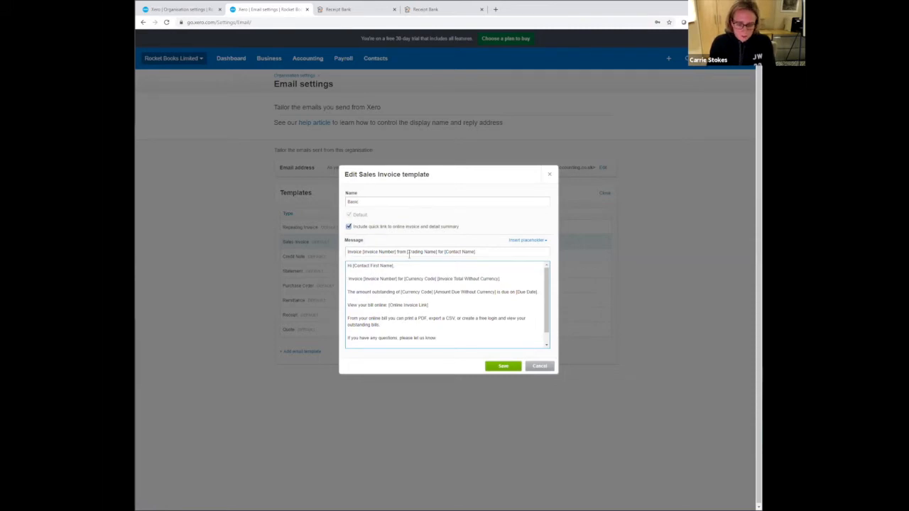
text(Please)
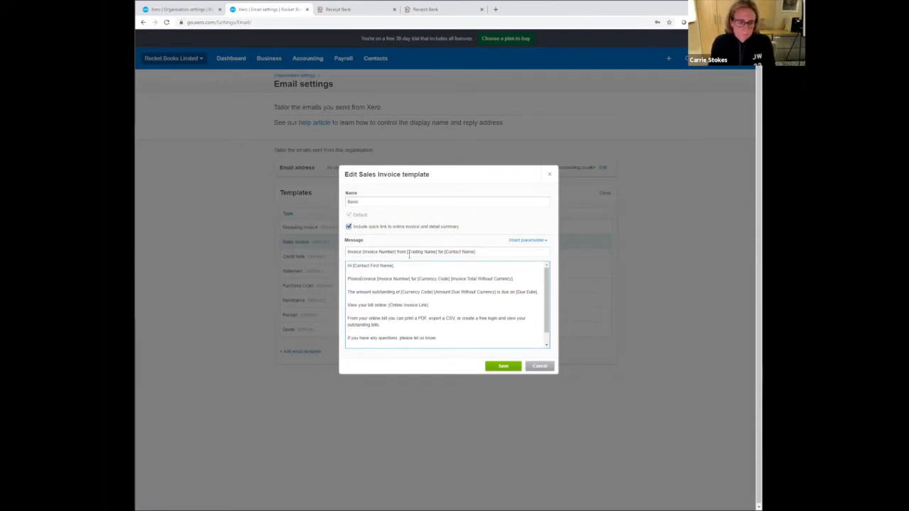
text( find attached)
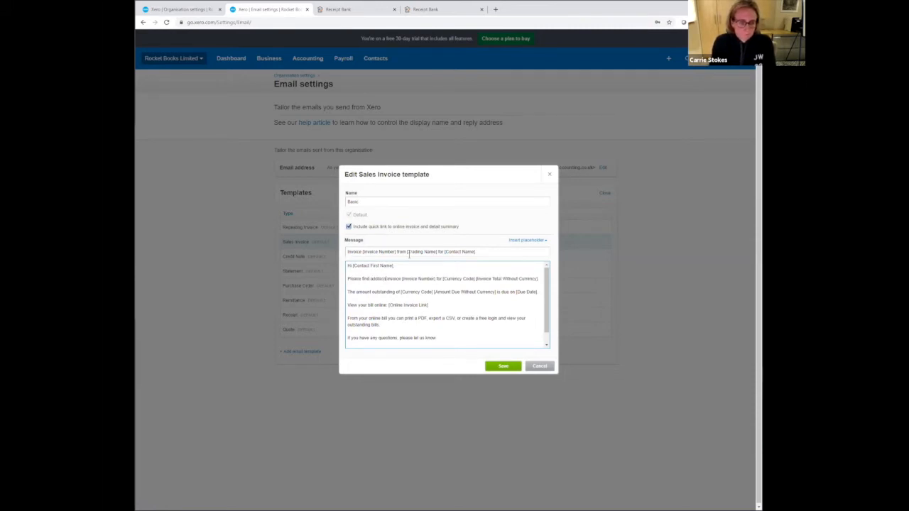
key(BackSpace)
key(BackSpace)
key(BackSpace)
key(BackSpace)
key(BackSpace)
text(ttached)
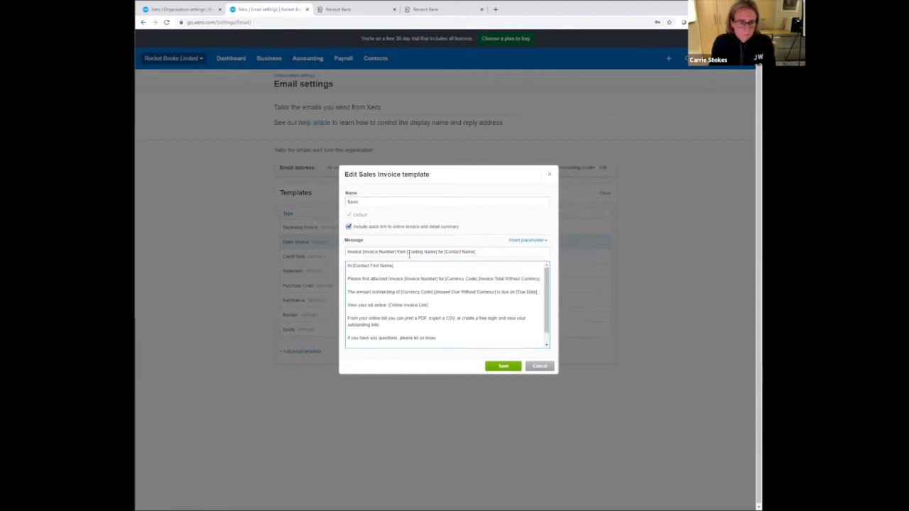
- Change the greeting of the Sales Invoice template message from "Hi" to "Dear"
click(361, 252)
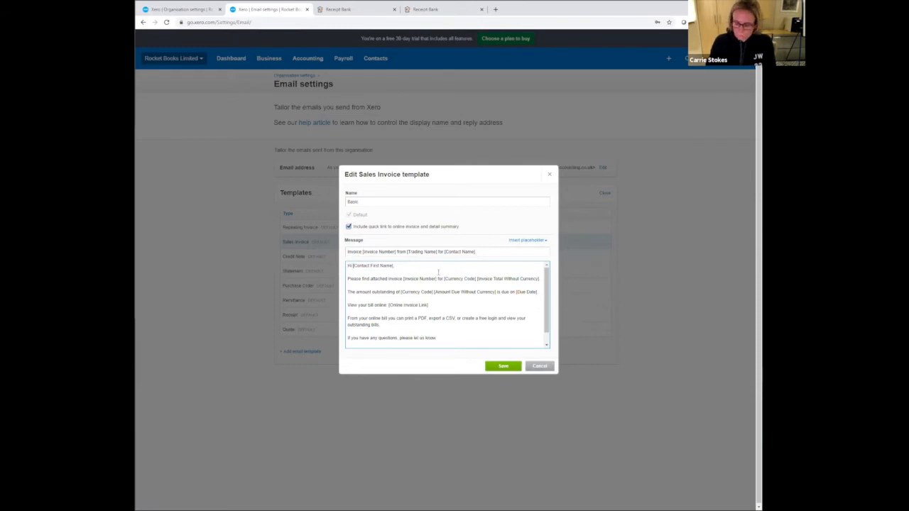
key(BackSpace)
key(BackSpace)
text(D)
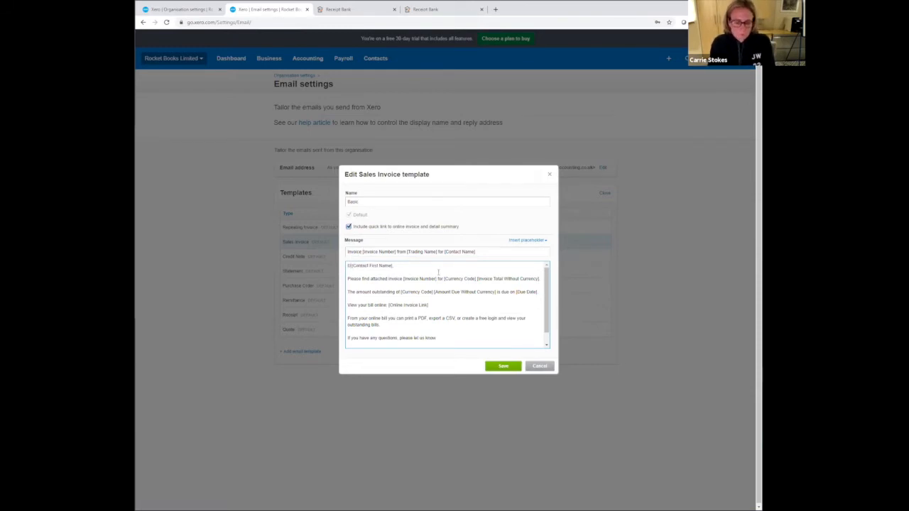
text(ear)
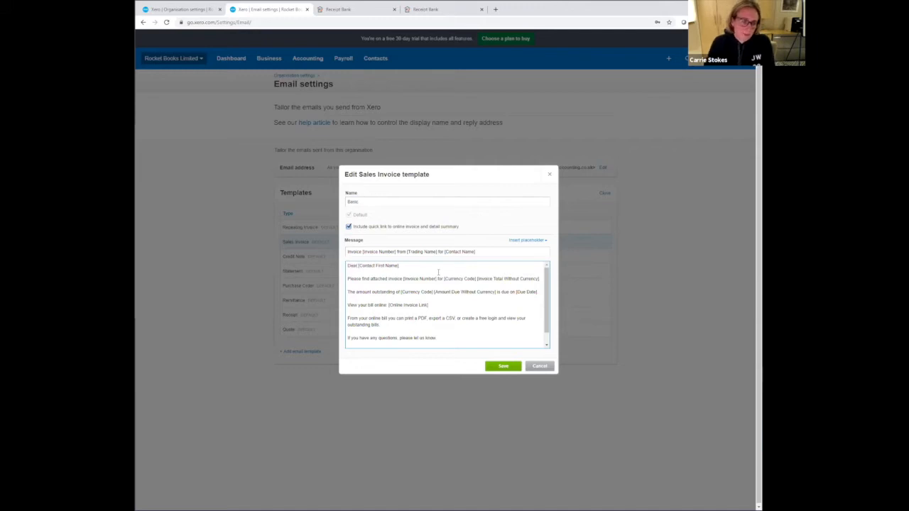
- Replace the [Trading Name] sign-off in the Sales Invoice template message with the sender's name and save the template
scroll(401, 334, down, 1)
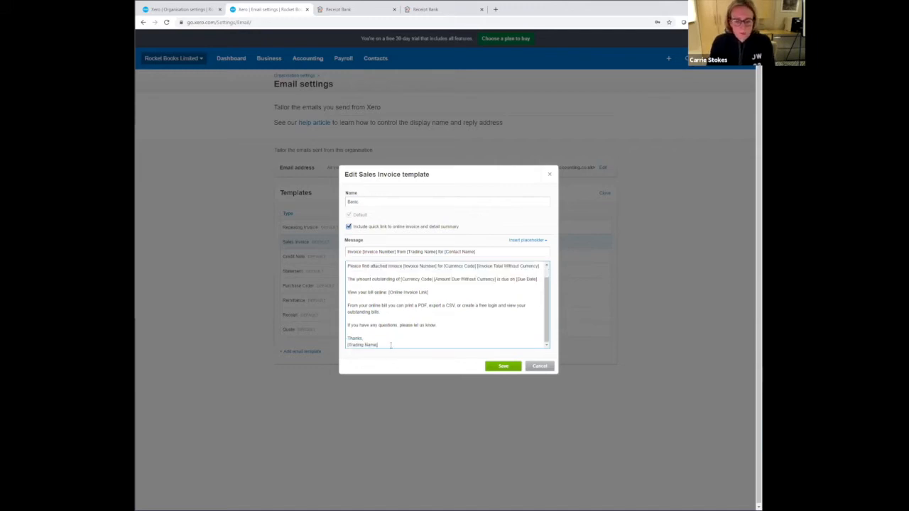
key(BackSpace)
key(BackSpace)
key(BackSpace)
key(BackSpace)
text(Carrie S)
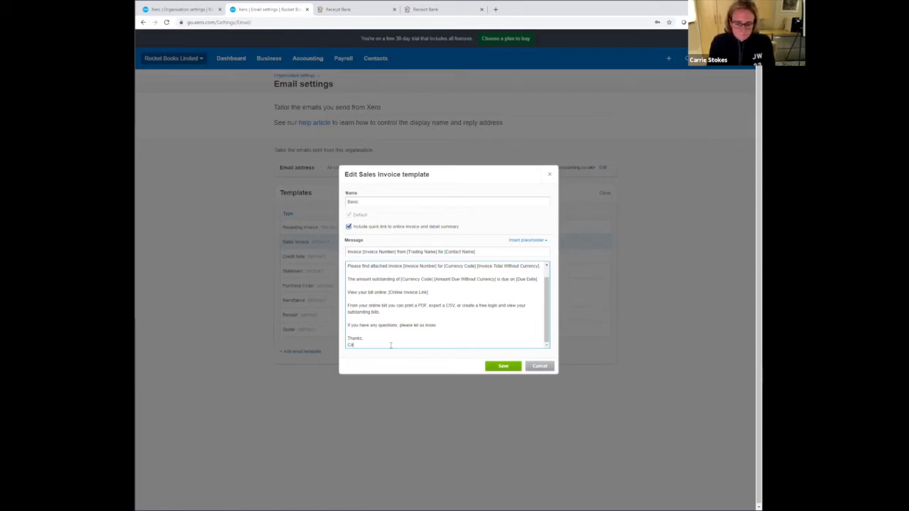
click(504, 367)
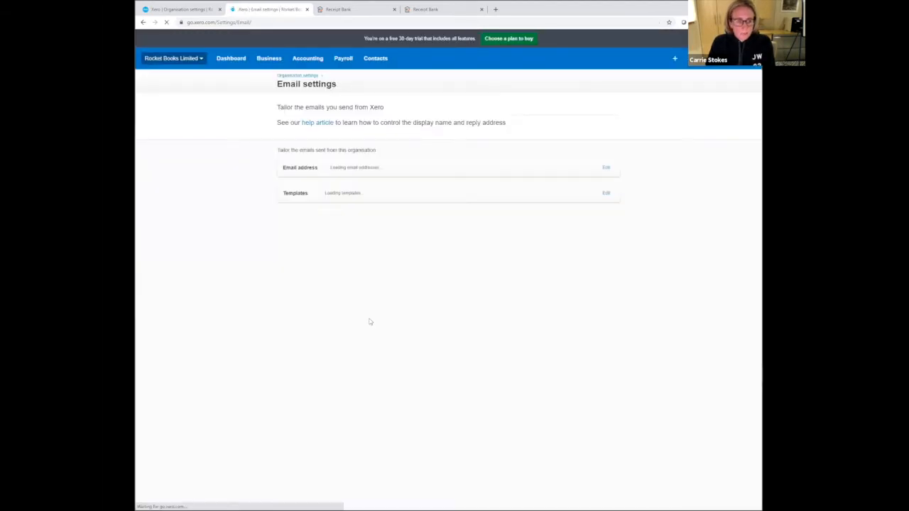
- Add "Please note our payment terms are 30 days after invoice date, prompt payment would be appreciated" below the date range line in the Statement email template
click(606, 194)
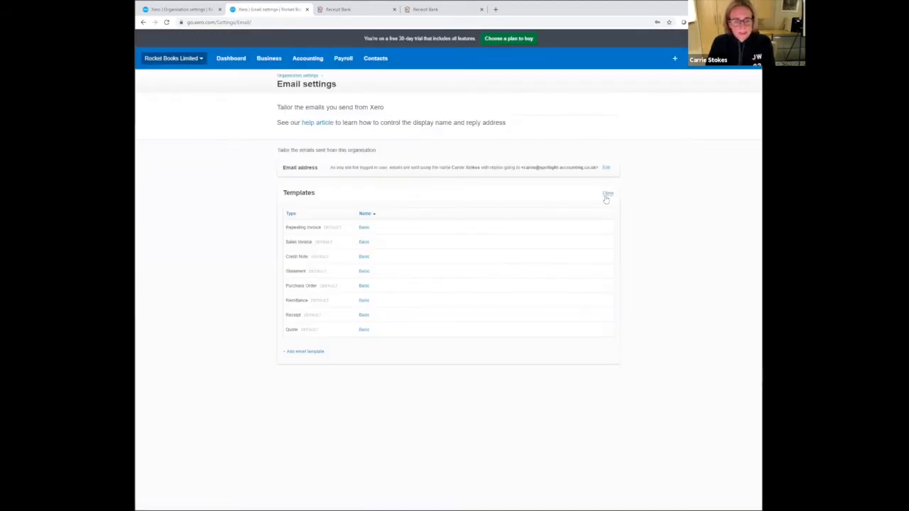
click(364, 271)
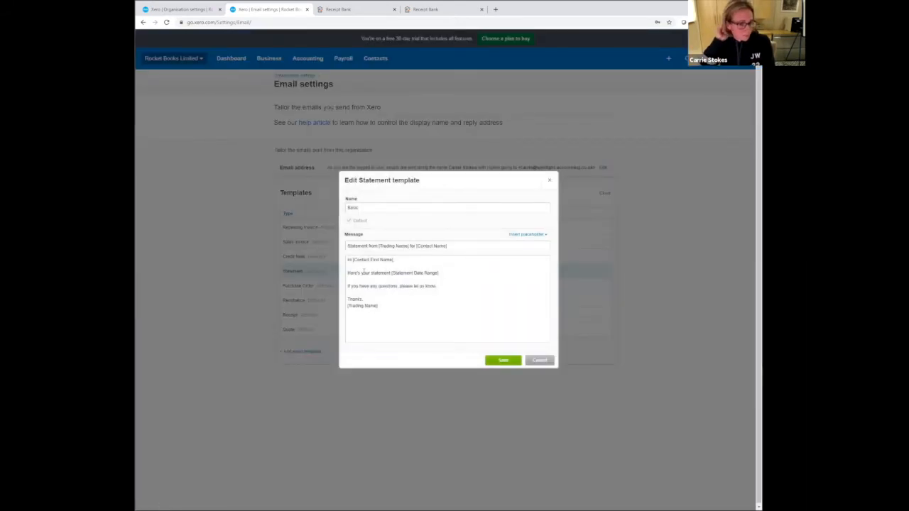
click(453, 272)
key(Return)
key(Return)
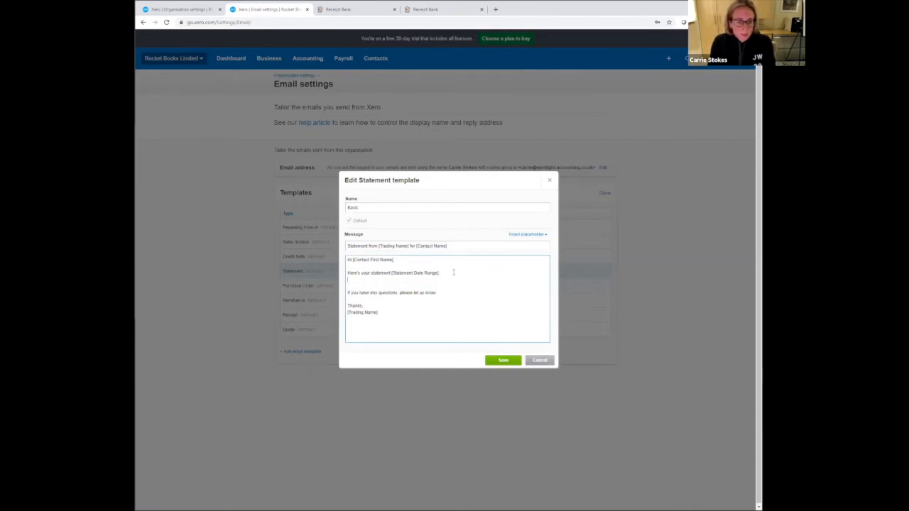
text(Please)
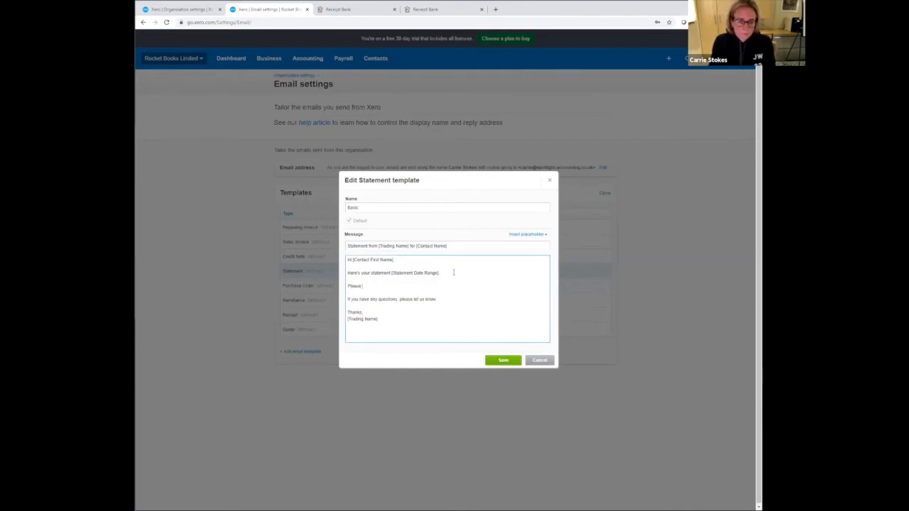
text( note our payment)
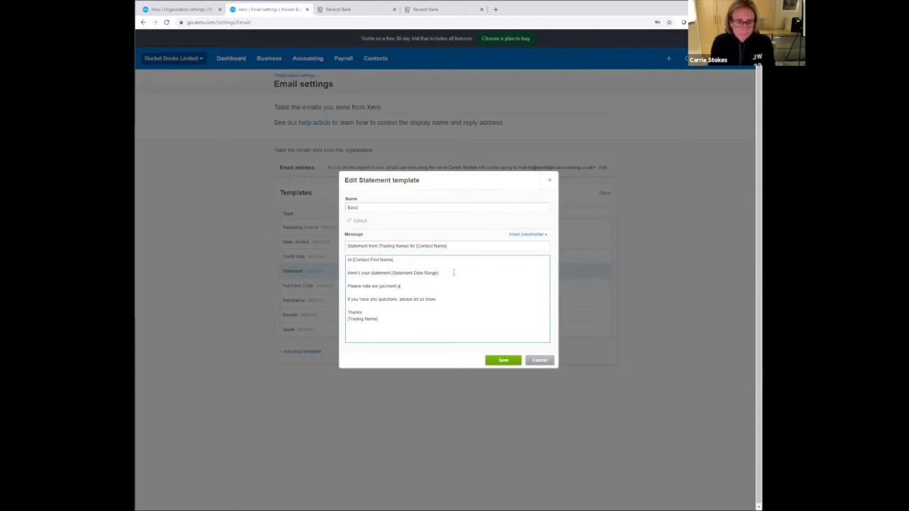
text( terms are )
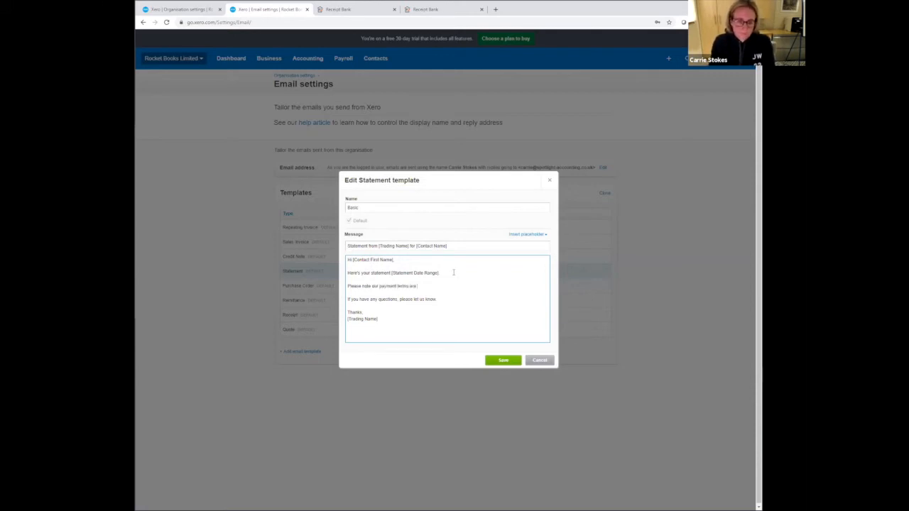
text(30 days after invoice)
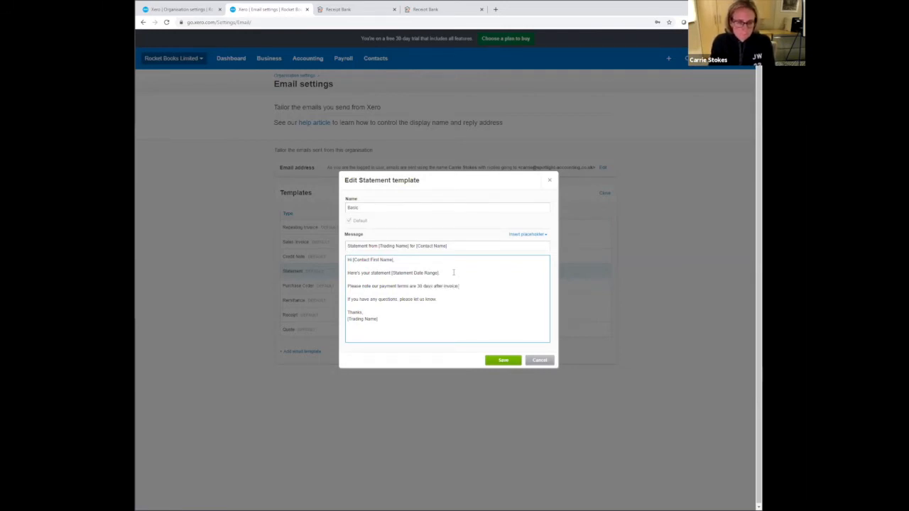
text( date. o)
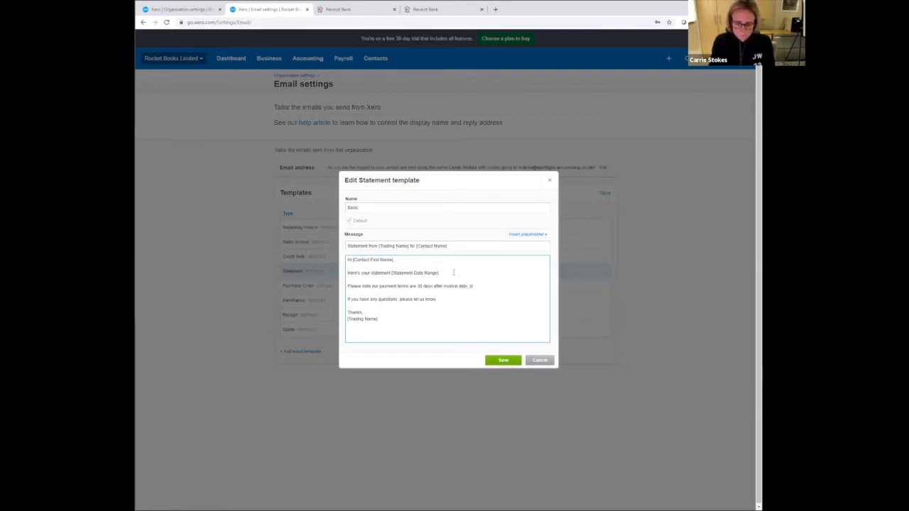
text(rovpt paymen)
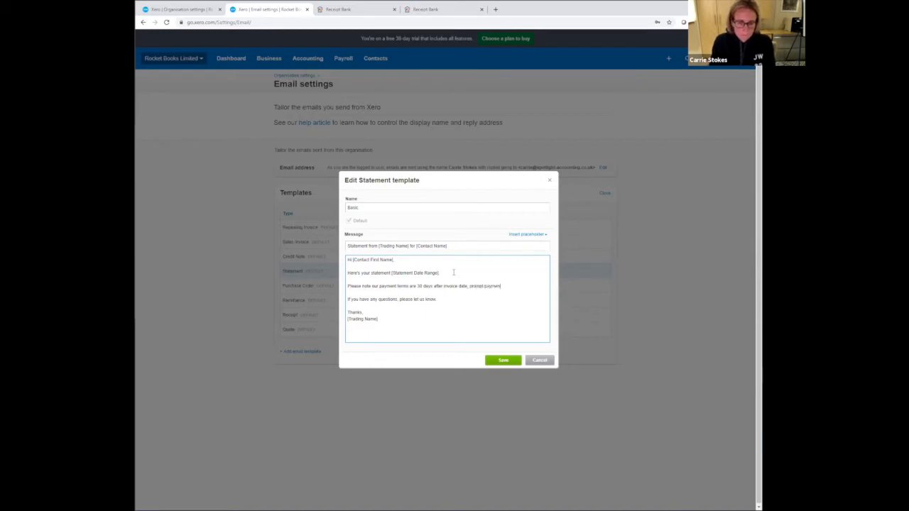
text(t would be apprec)
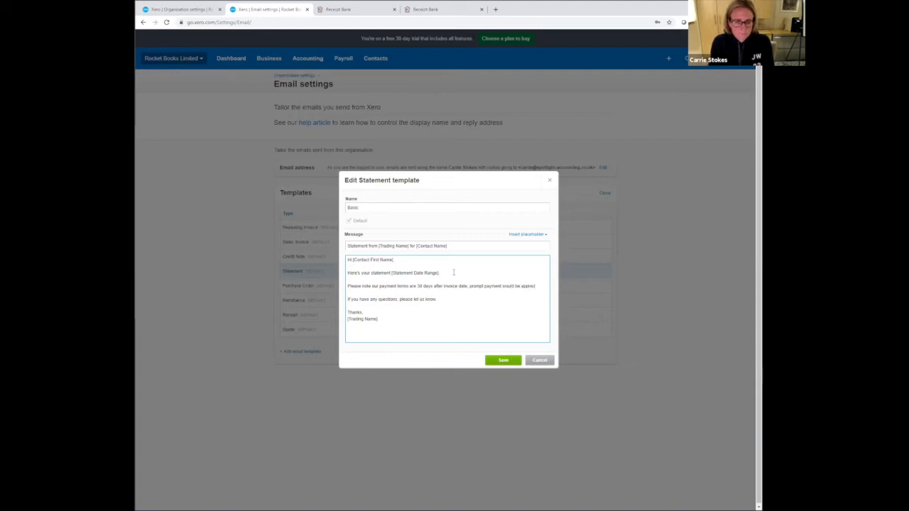
text(iat)
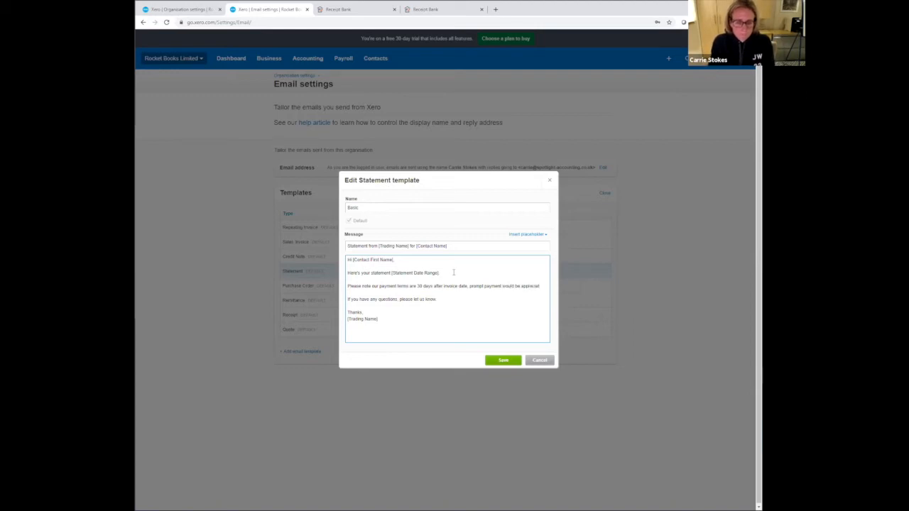
text(ed.)
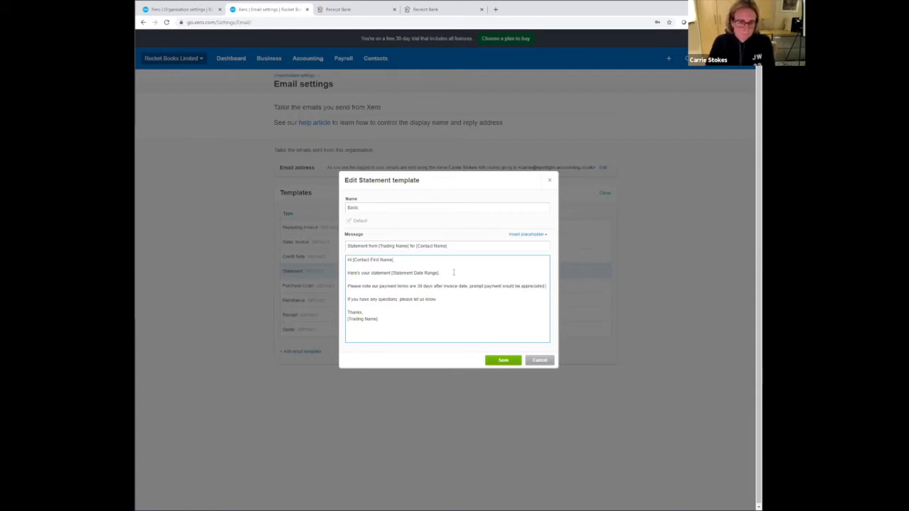
- Save the edited Statement email template and start a new quote
click(503, 360)
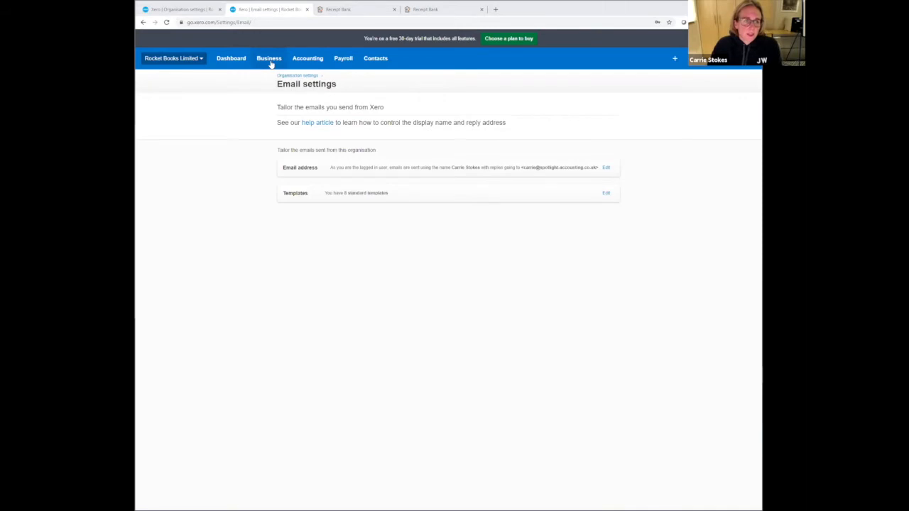
click(270, 62)
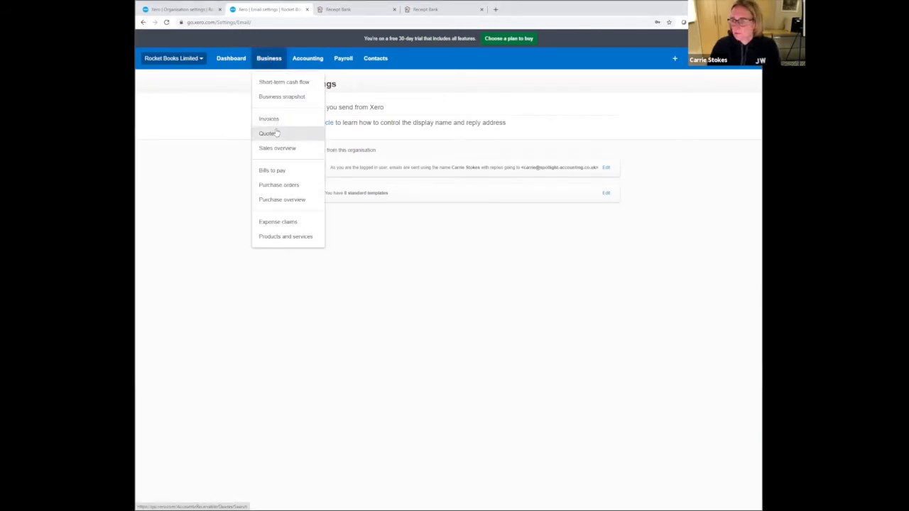
click(276, 133)
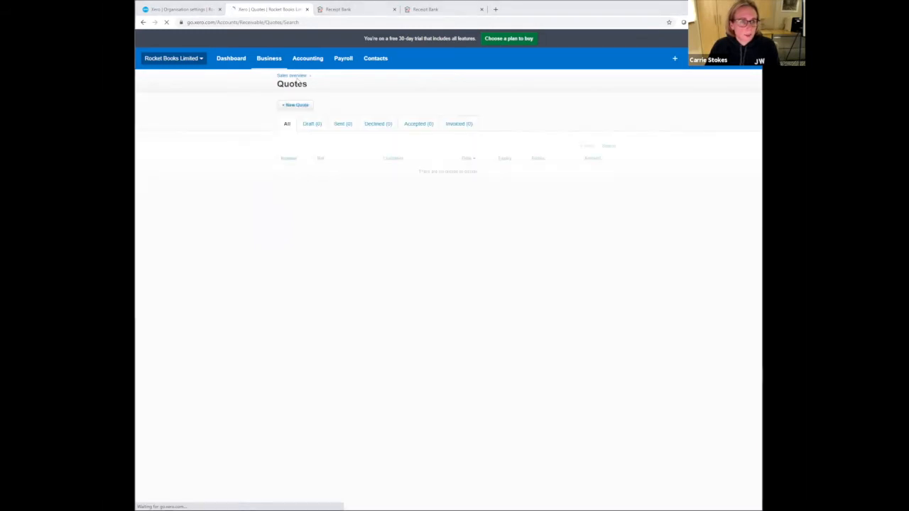
click(296, 105)
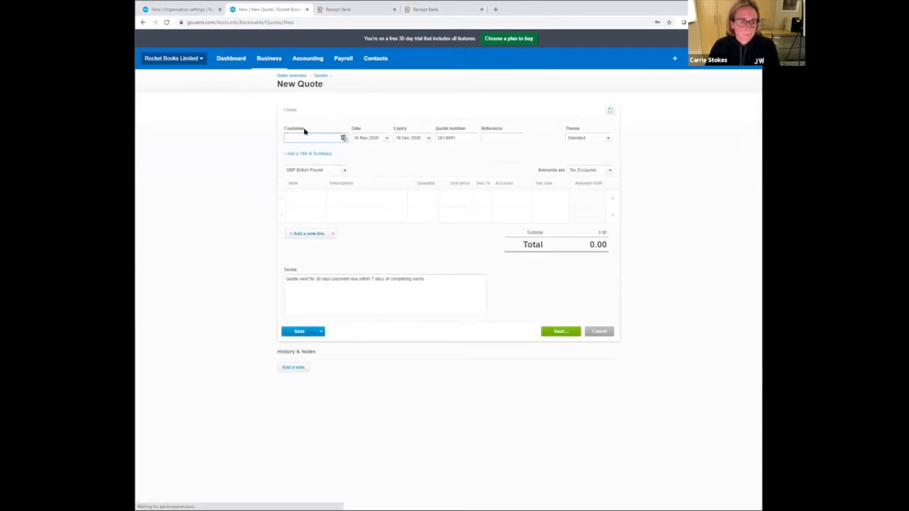
- Set the quote's customer to the new contact Client no.2 and its date to 01/04/2020
text(Client)
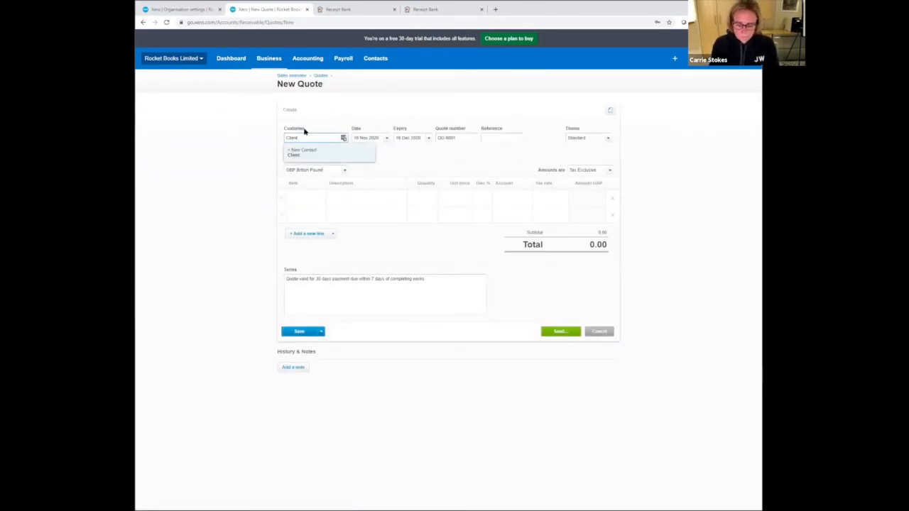
text( no.2)
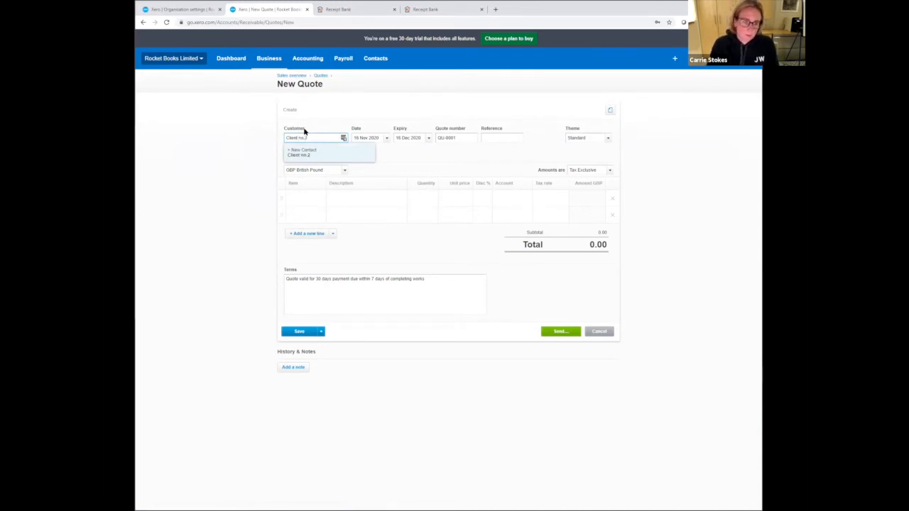
key(Tab)
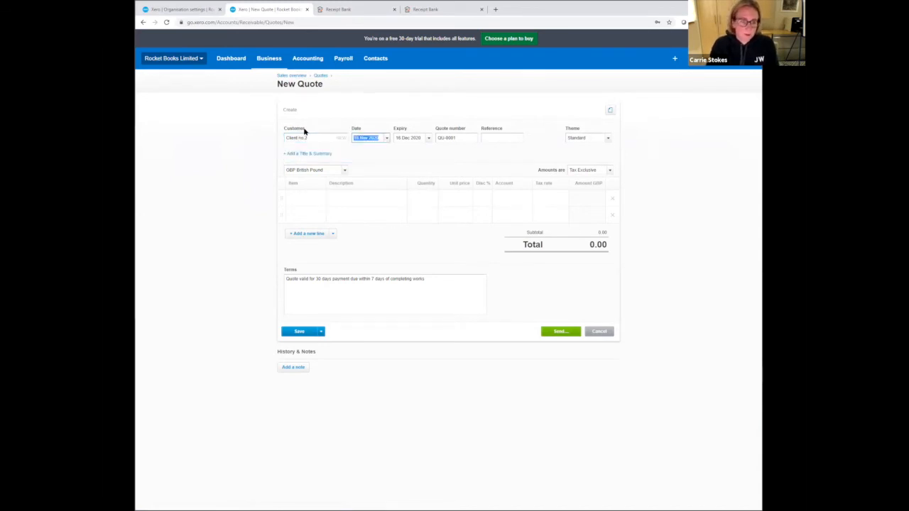
text(01/04)
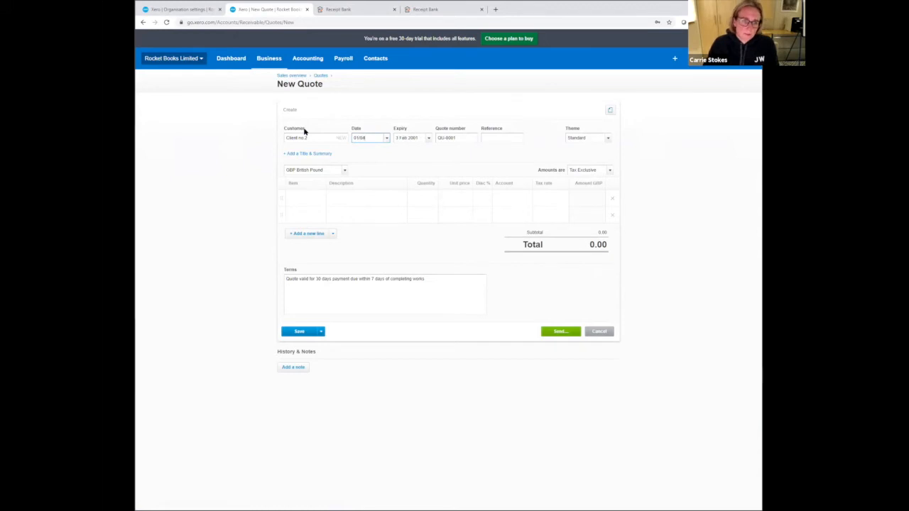
text(/2020)
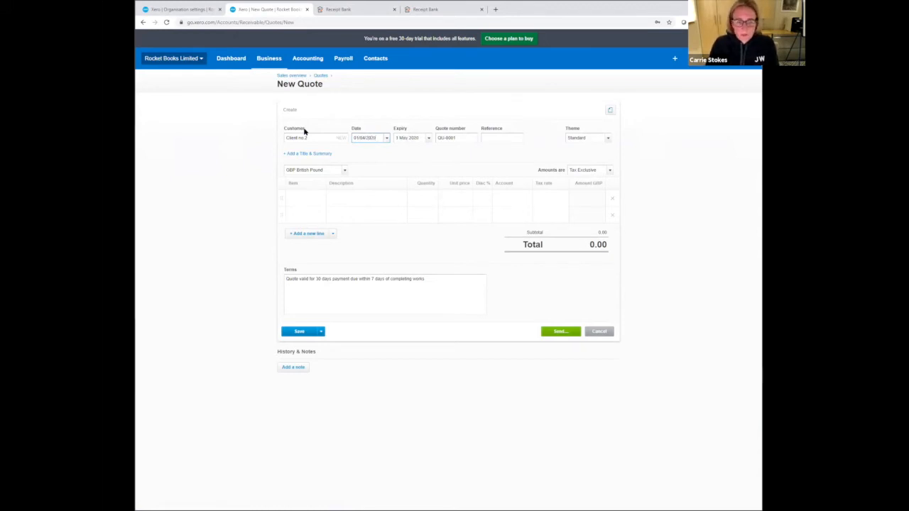
key(Tab)
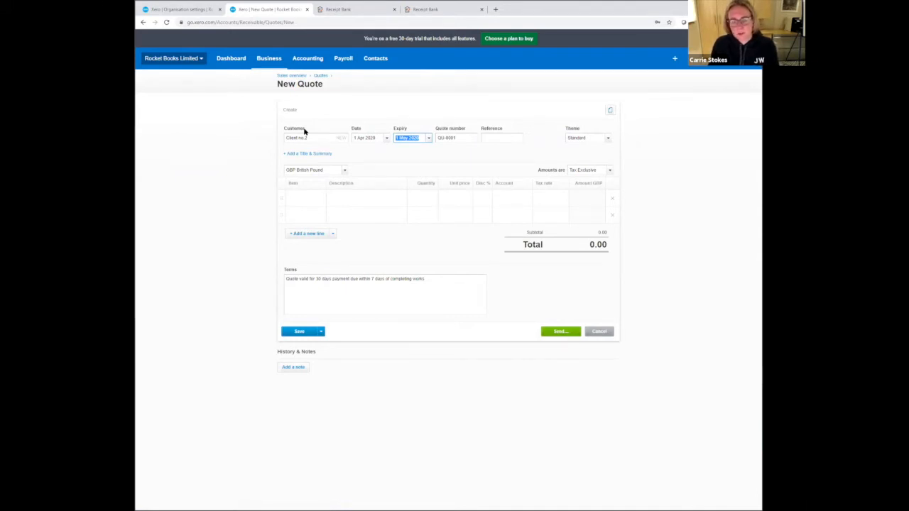
- Set the quote's expiry to 30 days ahead using the +30 entry
text(+30)
key(Tab)
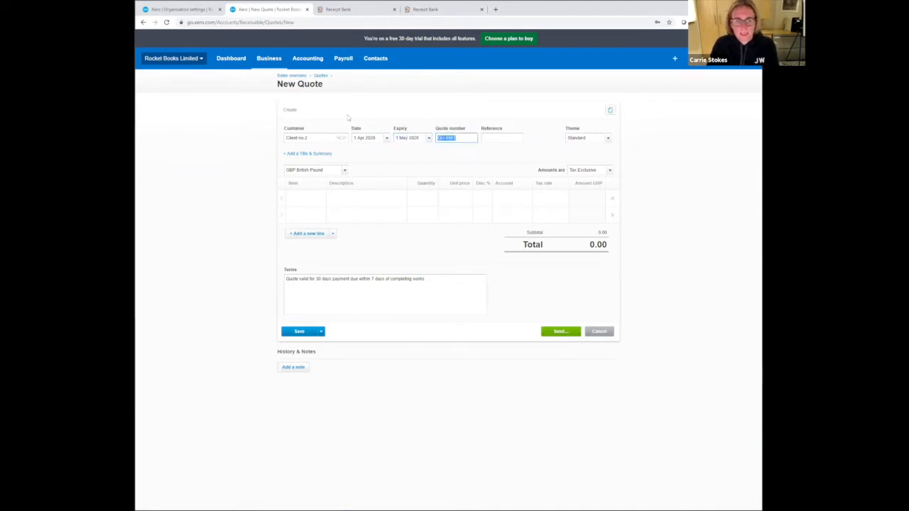
- Set the quote's expiry to 7 days ahead using the +7 entry and enter 123456 as the reference
click(422, 138)
drag(422, 139, 379, 130)
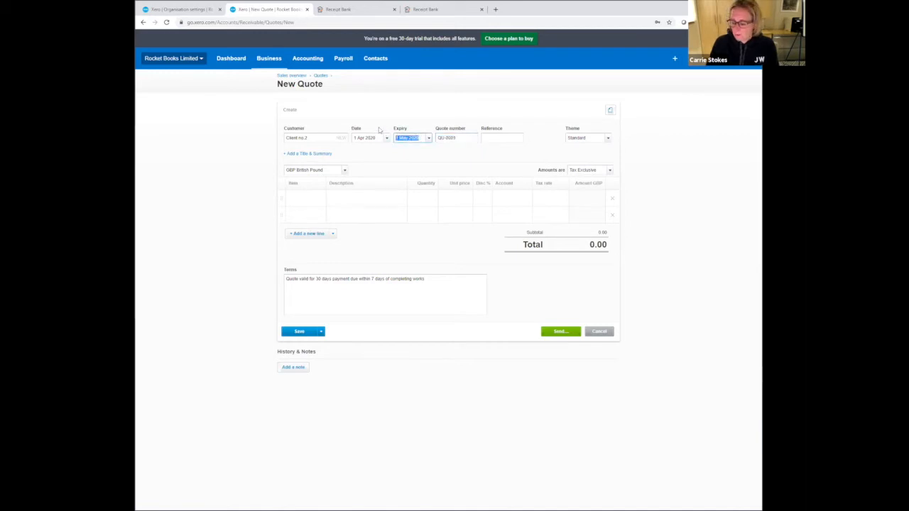
text(+7)
key(Tab)
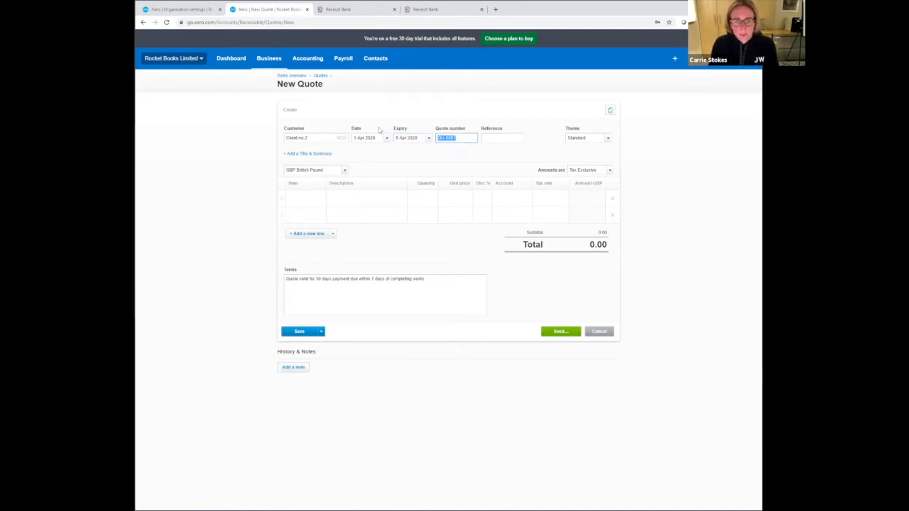
key(Tab)
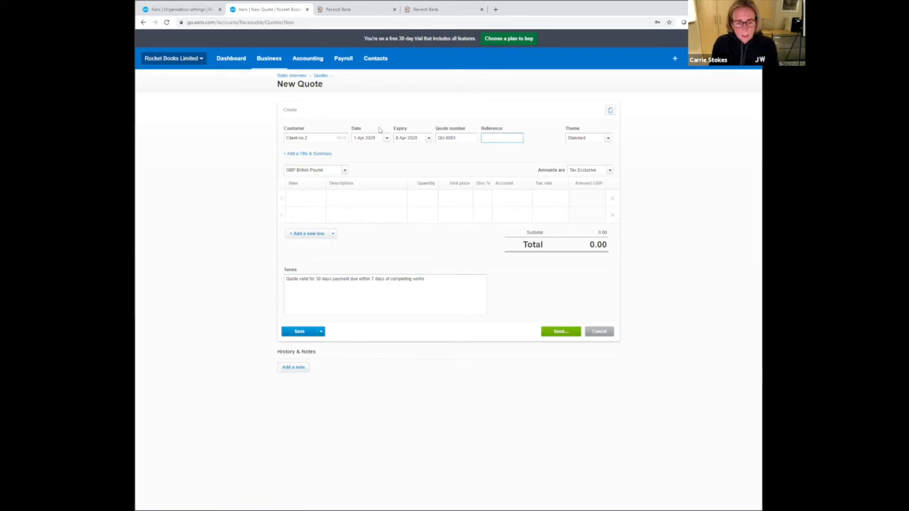
text(123456)
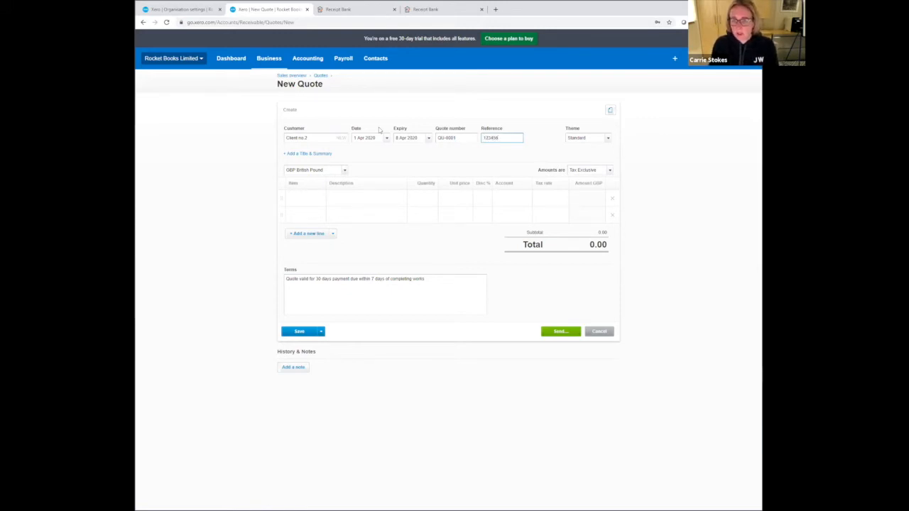
- Fill in the first quote line with description Additional work, quantity 1, unit price 2,000.00 and account 200 - Sales
click(344, 195)
text(Addi)
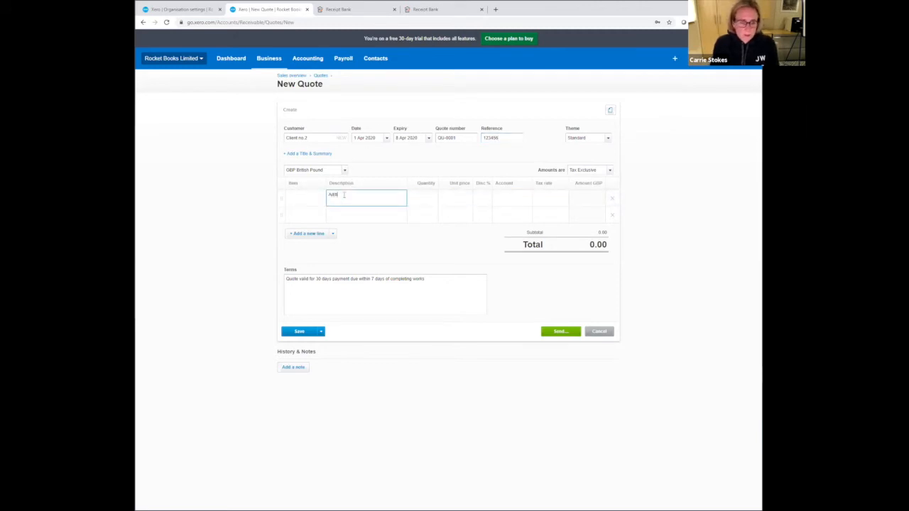
text(tional work)
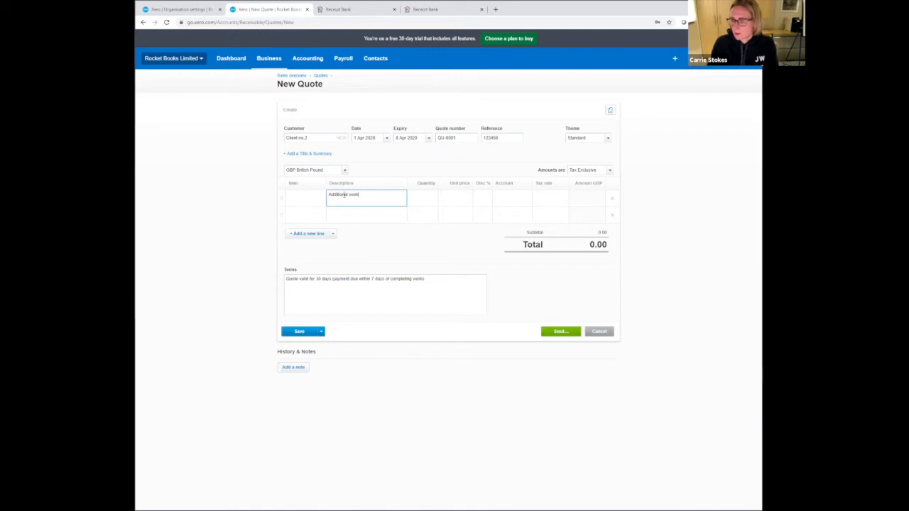
key(Tab)
key(Tab)
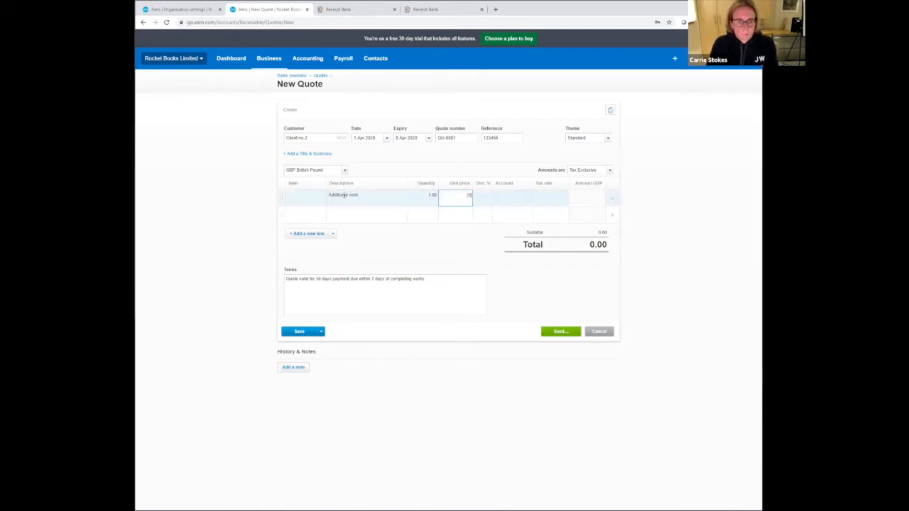
key(Tab)
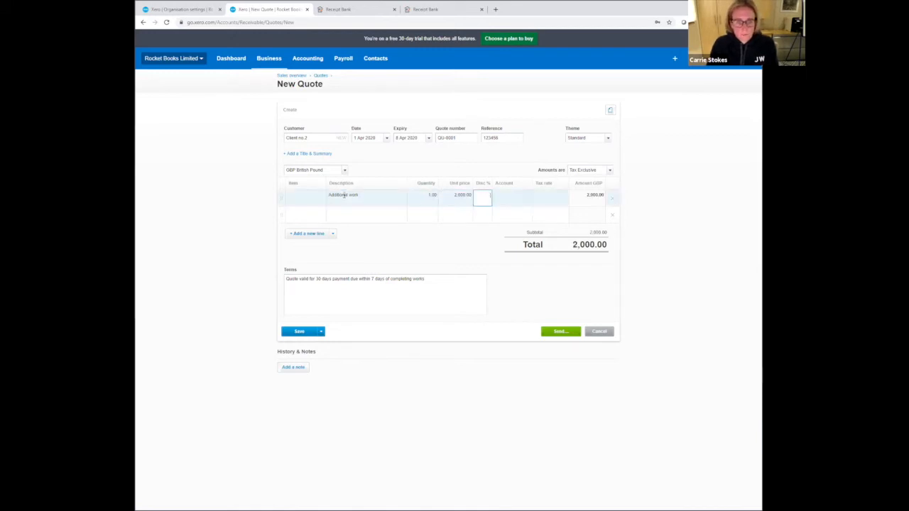
key(Tab)
text(sa)
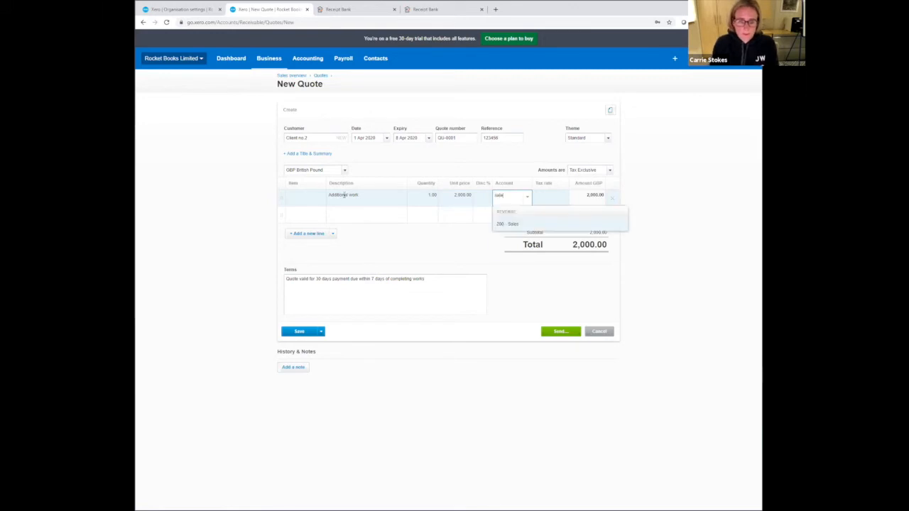
key(Tab)
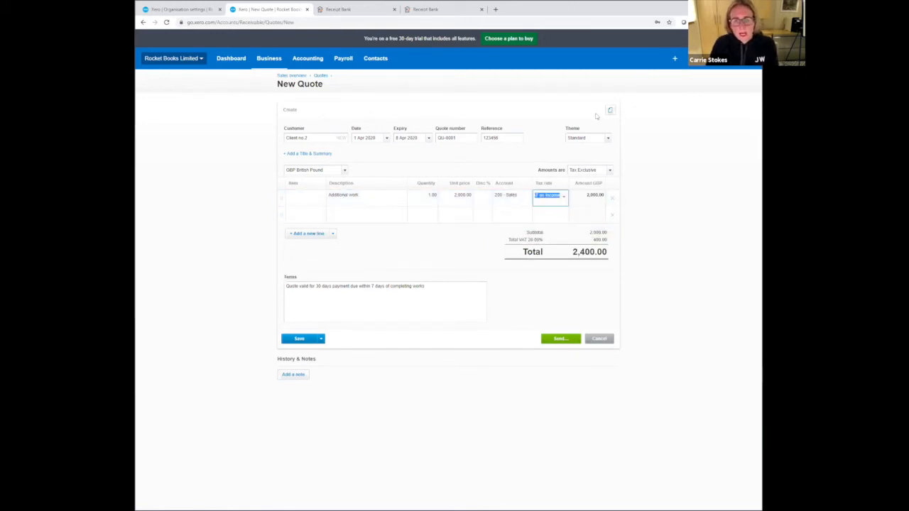
- Attach displaybill.pdf from the file library and set it to include with the quote
click(611, 111)
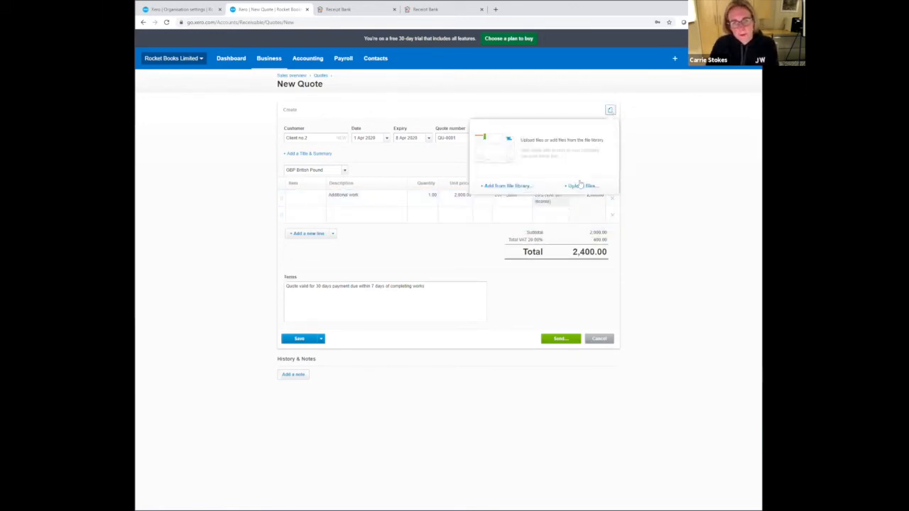
click(508, 186)
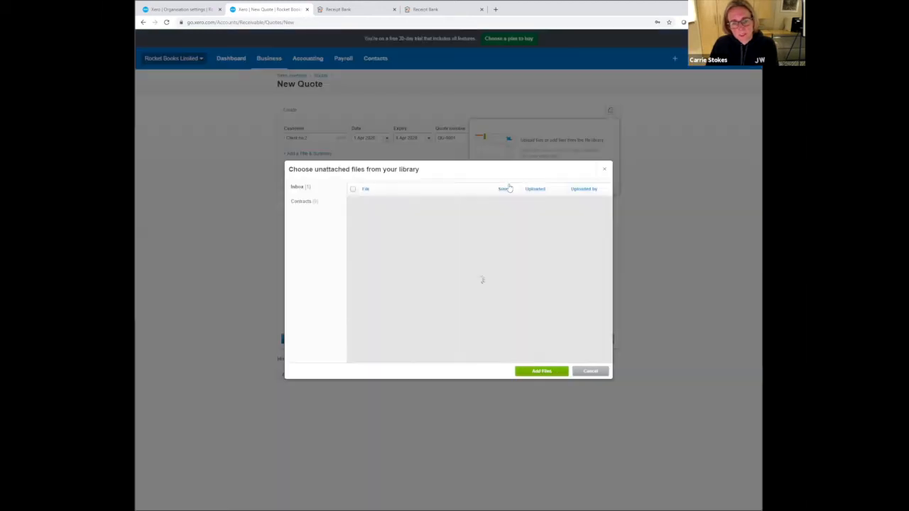
click(353, 206)
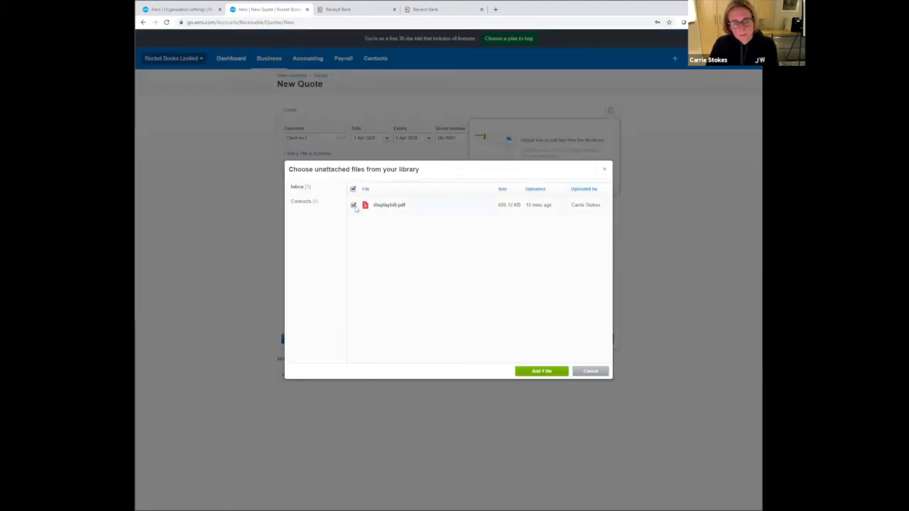
click(533, 371)
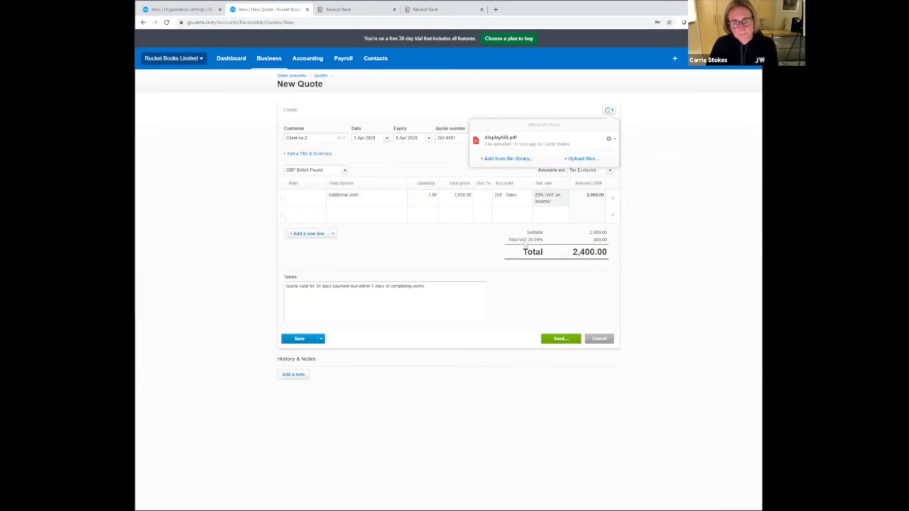
click(609, 139)
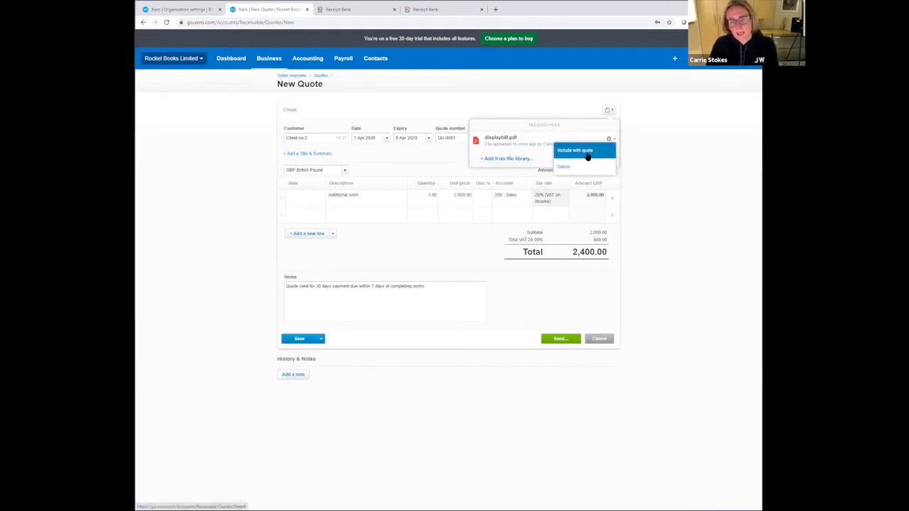
click(588, 155)
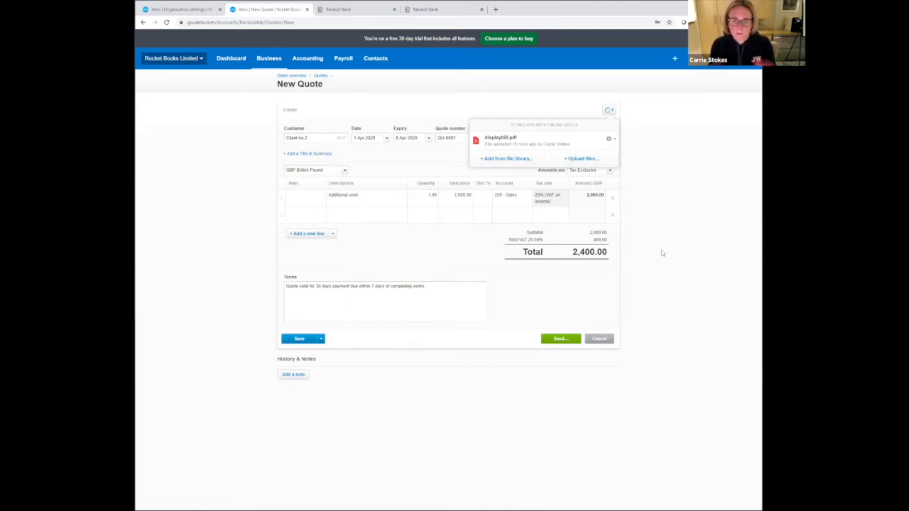
click(673, 154)
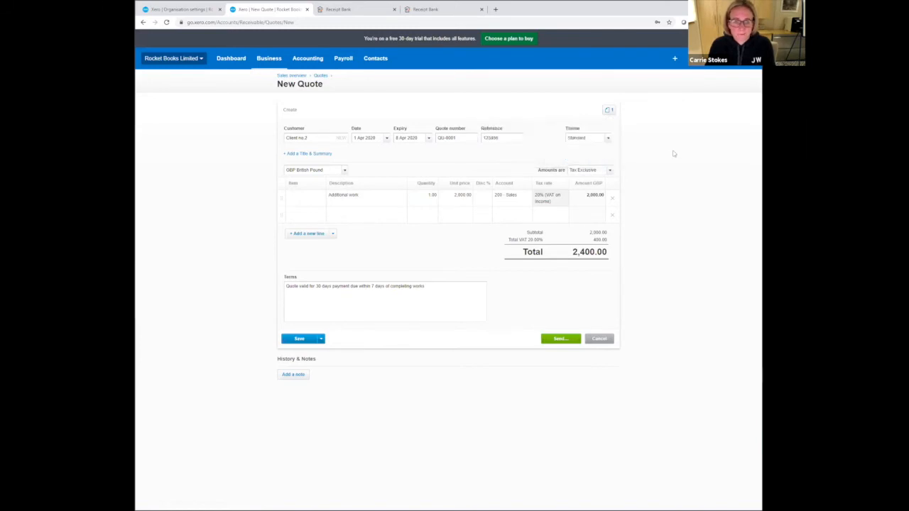
- Append a short string of placeholder text to the end of the quote's terms
click(448, 292)
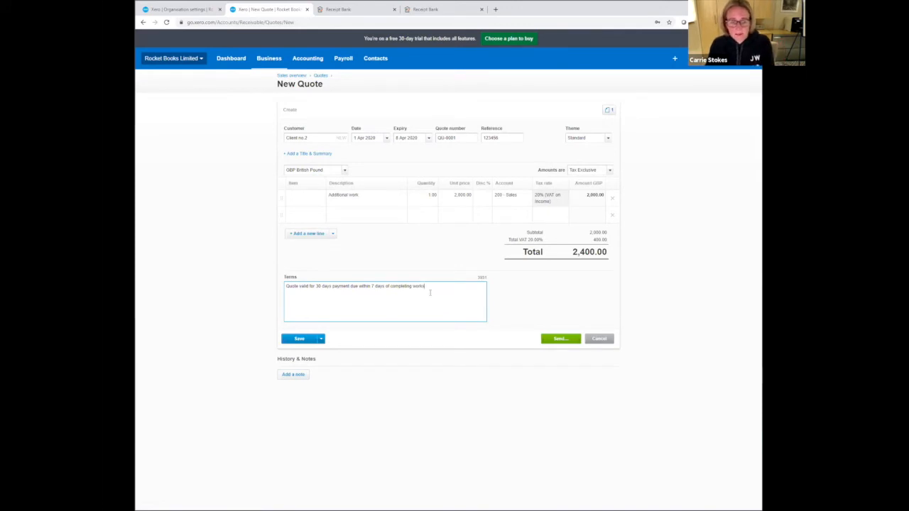
text(eryhryu8u)
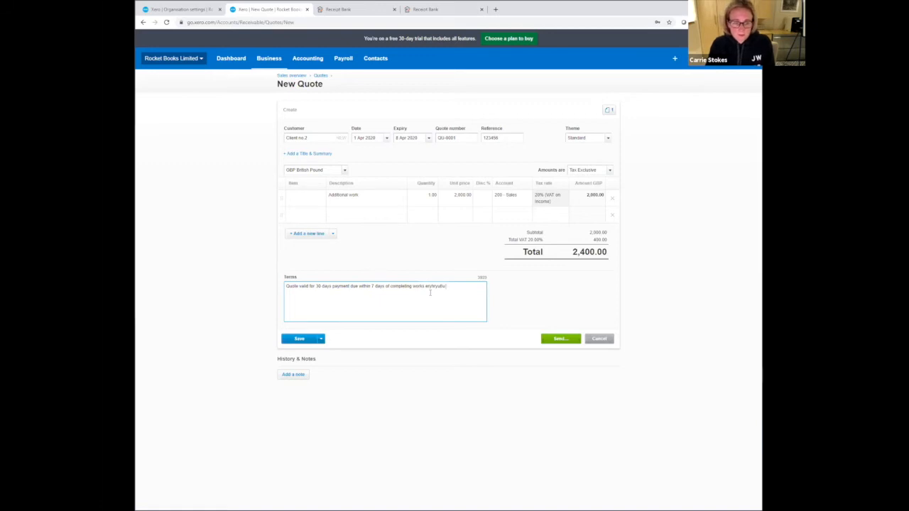
- Add a title and summary section to the quote and enter Project X as the title
click(329, 154)
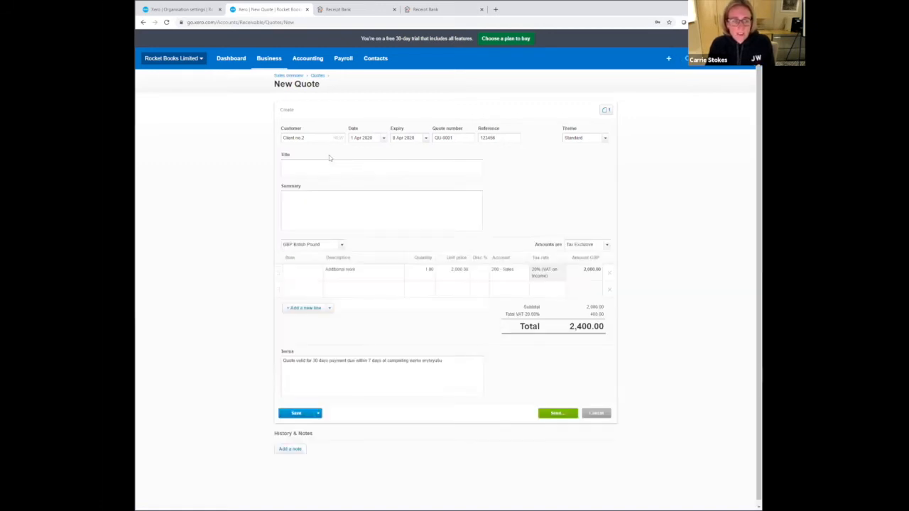
click(328, 172)
text(P)
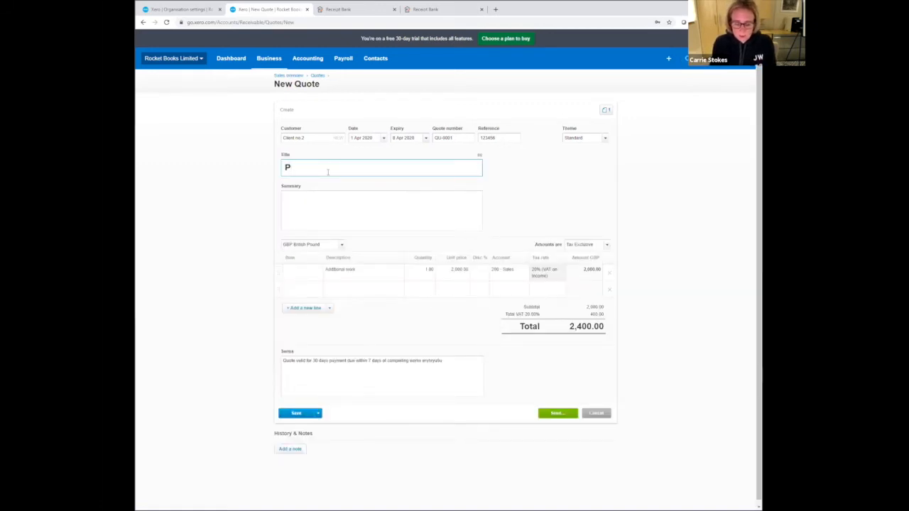
text(rojec)
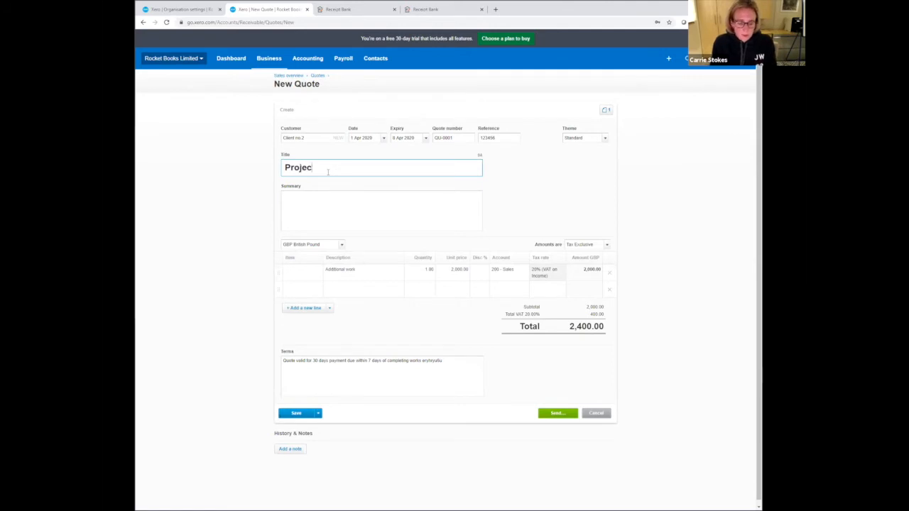
text(t X)
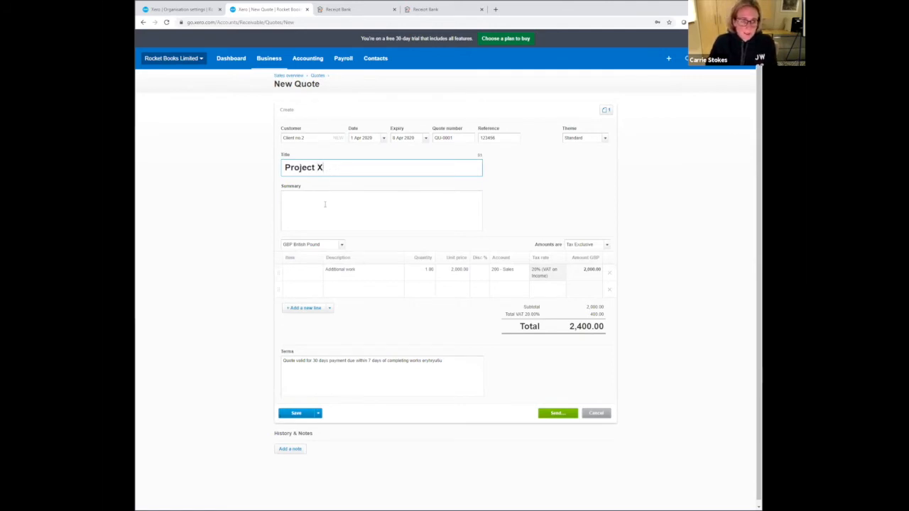
click(325, 204)
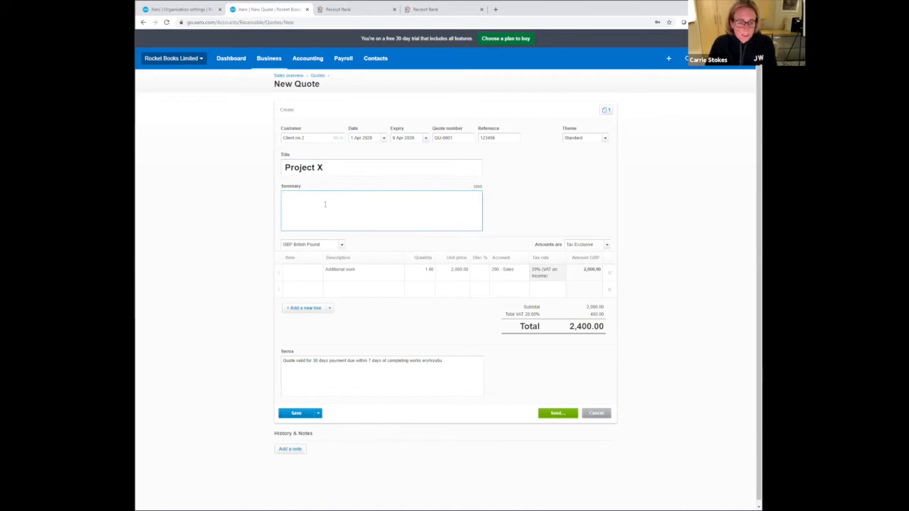
- Email the quote to the customer's e-mail address and return to the list of quotes
click(557, 414)
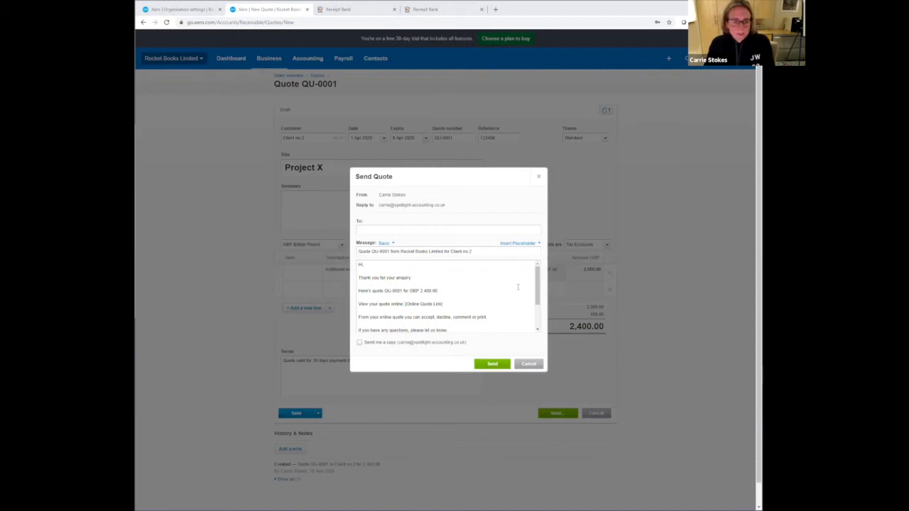
click(383, 228)
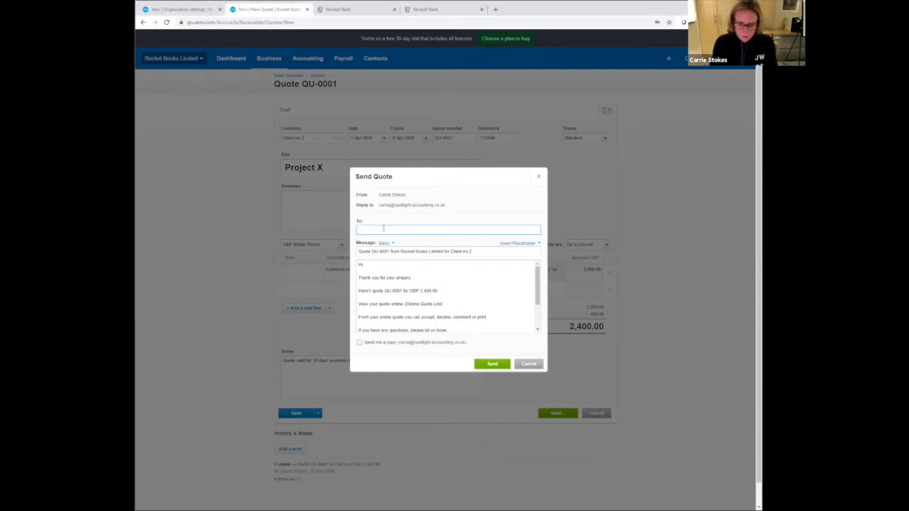
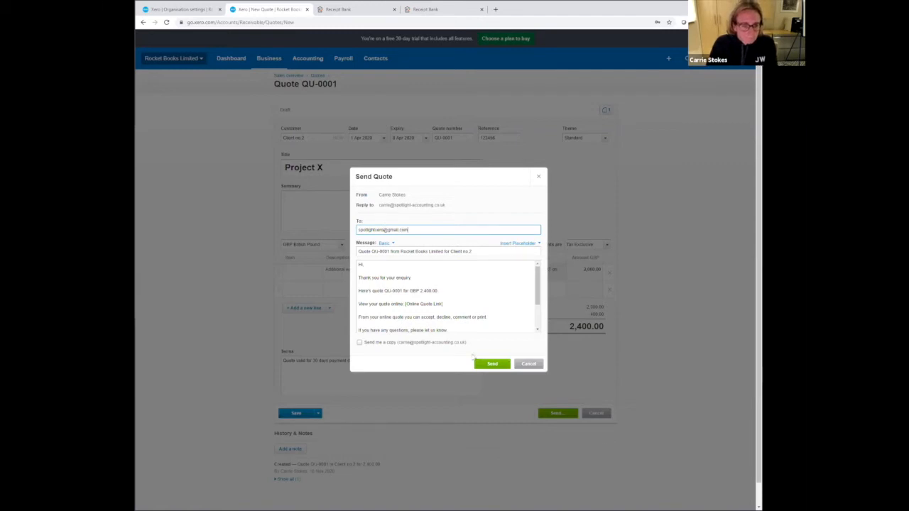
click(490, 364)
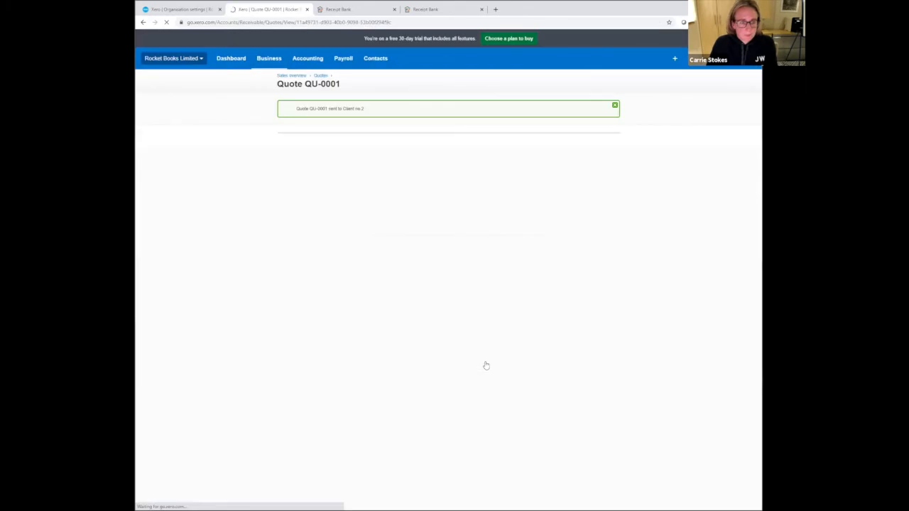
click(320, 76)
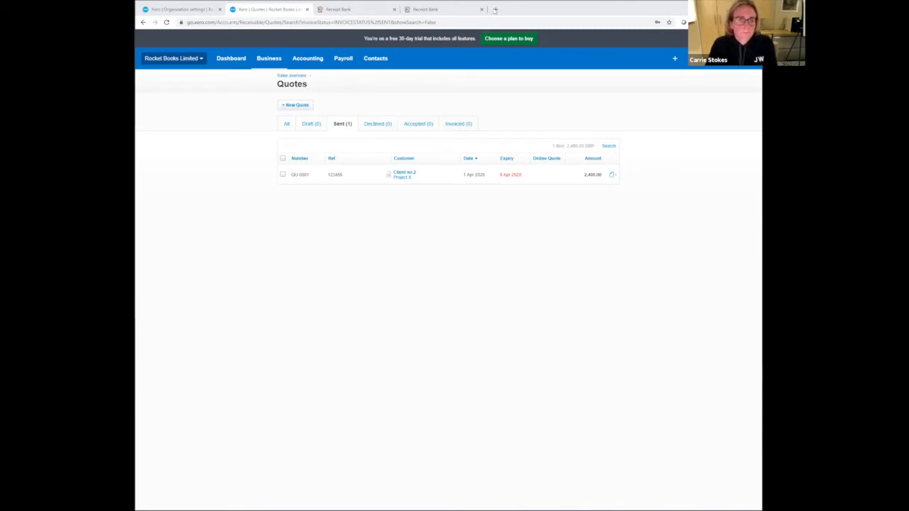
- Open the customer's Gmail inbox in a new browser tab and view the QU-0001 quote email and its attached PDF
click(496, 9)
text(https://mail.google.com/mail/u/2/?ogbl#inbox)
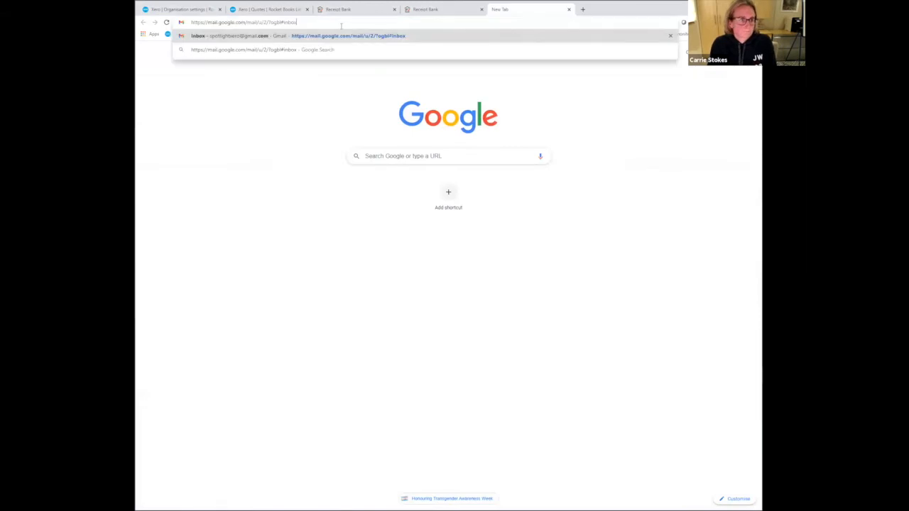
key(Return)
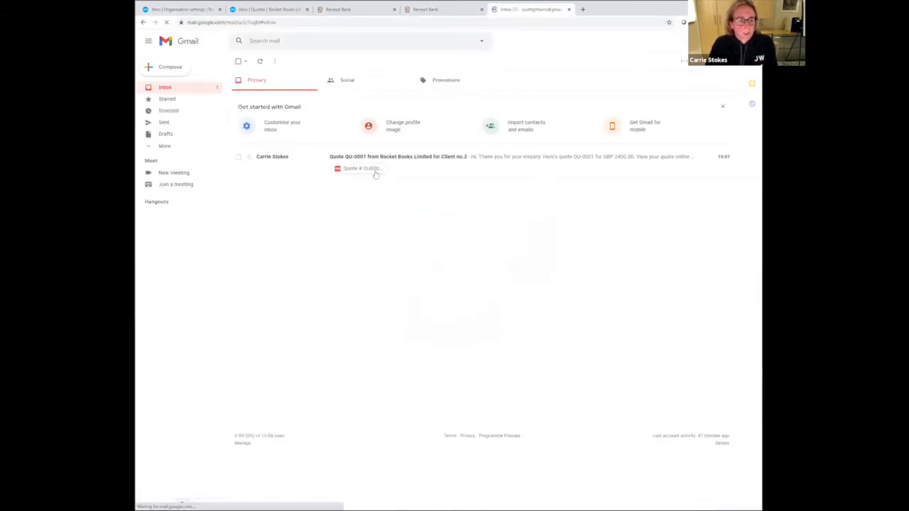
click(387, 158)
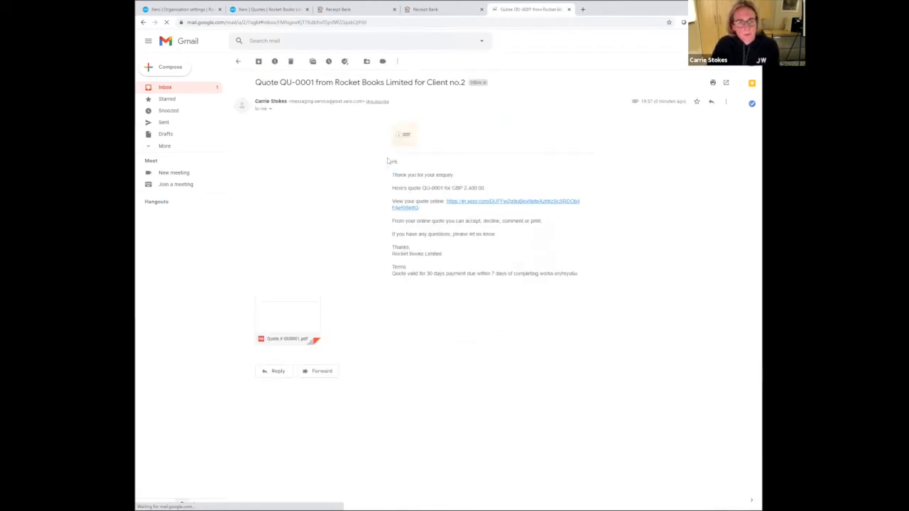
click(300, 326)
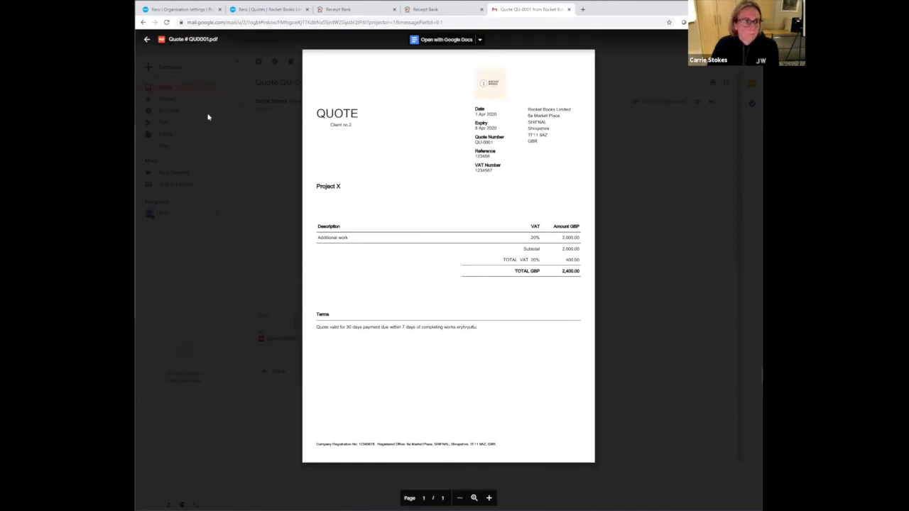
click(147, 41)
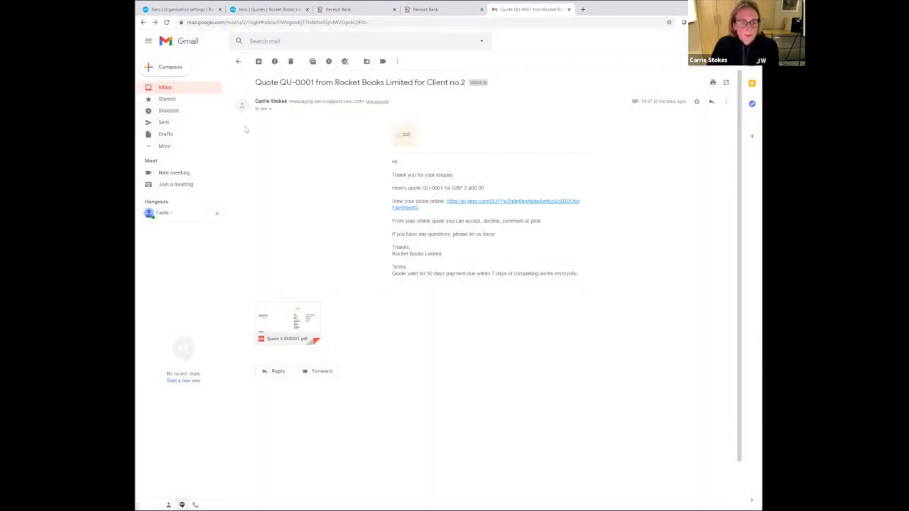
- View the online version of quote QU-0001 from the email and look at its comment form without sending anything
click(479, 203)
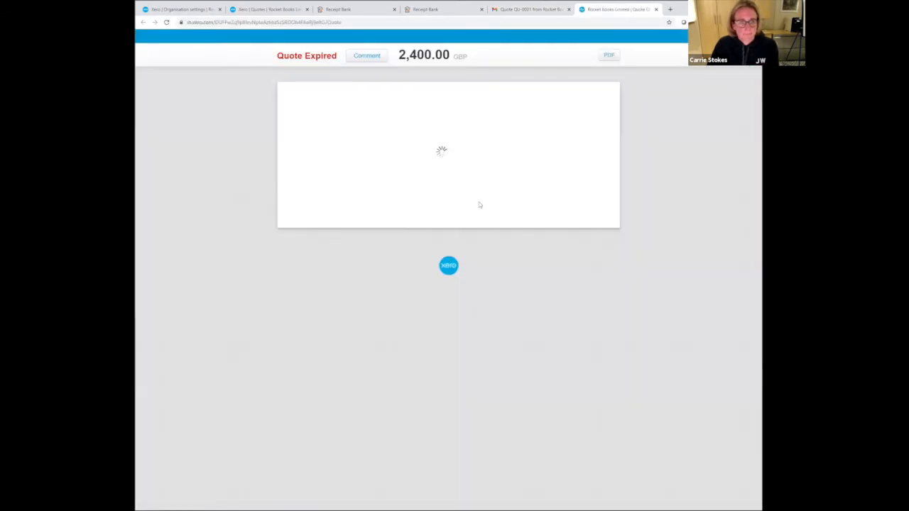
click(368, 56)
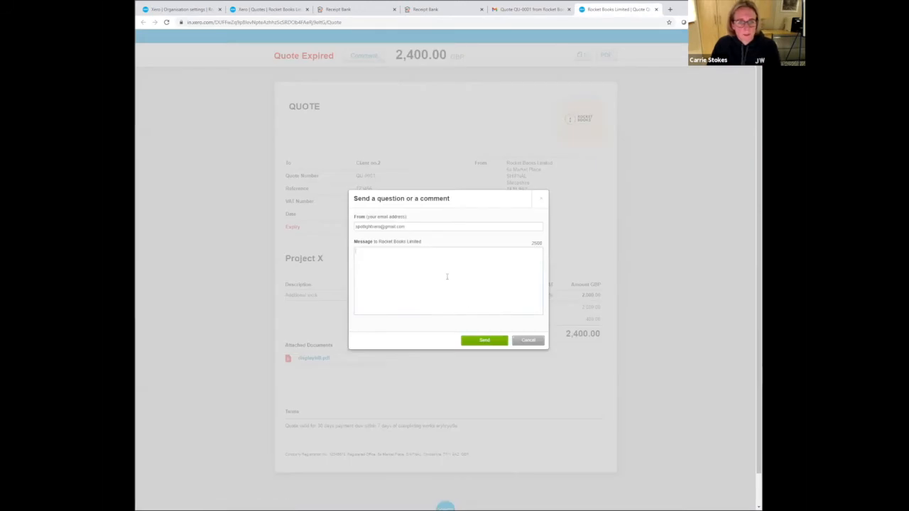
click(527, 342)
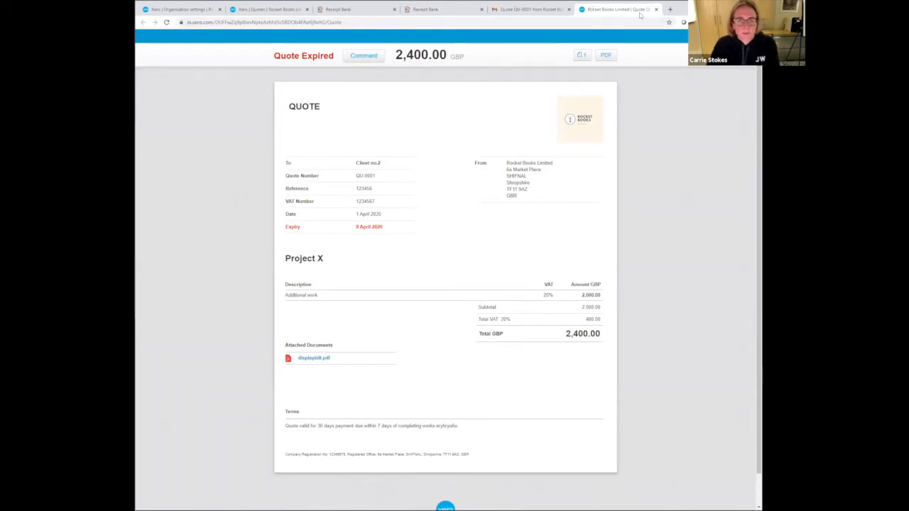
- Back in Xero, copy the contents of quote QU-0001 to a new draft quote and email it to the customer
click(271, 10)
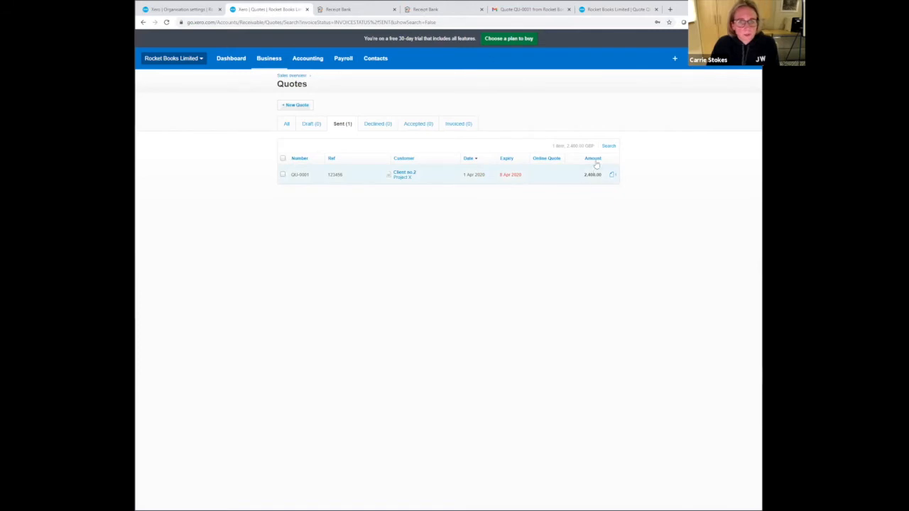
click(400, 175)
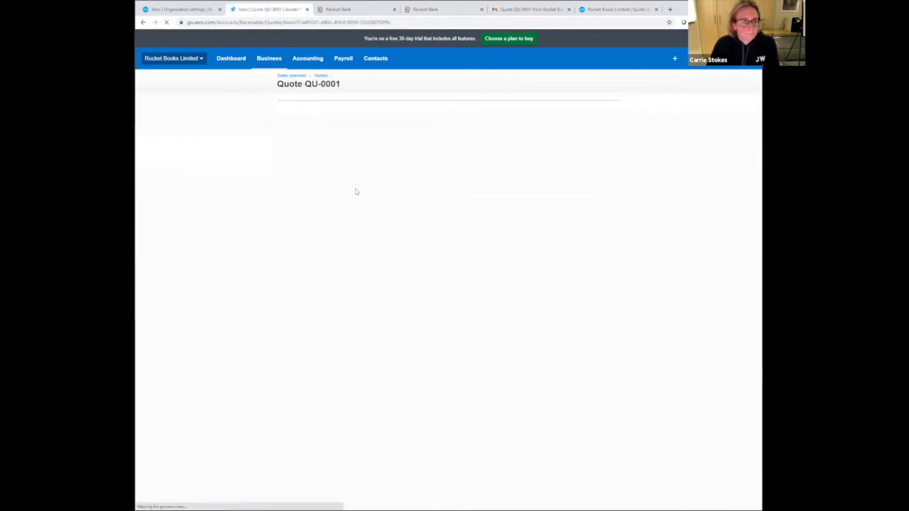
click(596, 110)
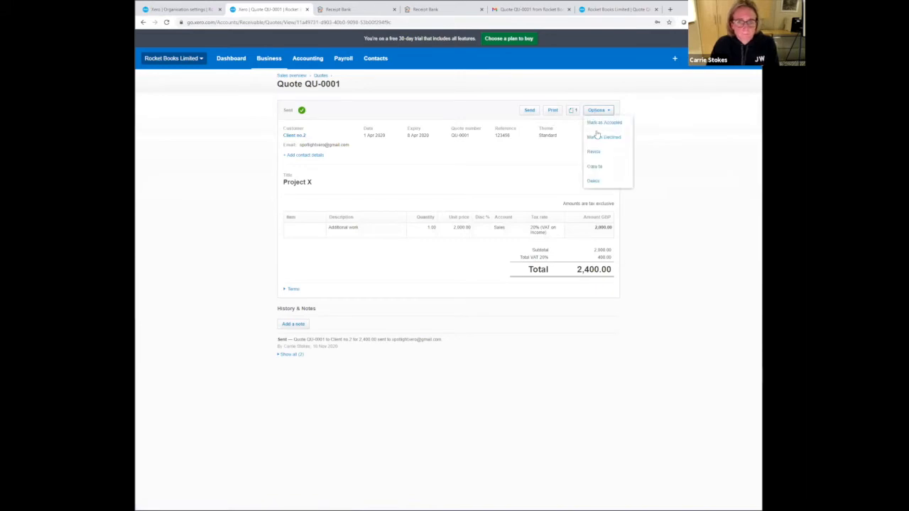
click(590, 165)
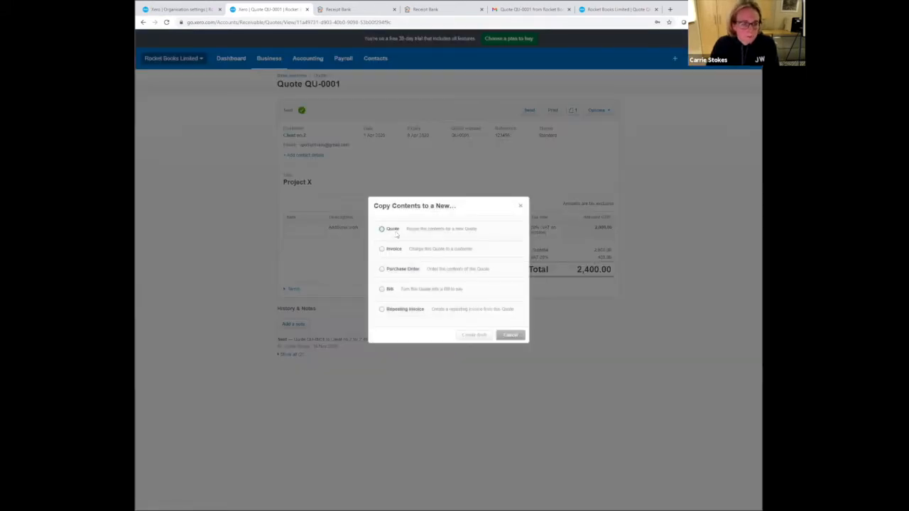
click(382, 231)
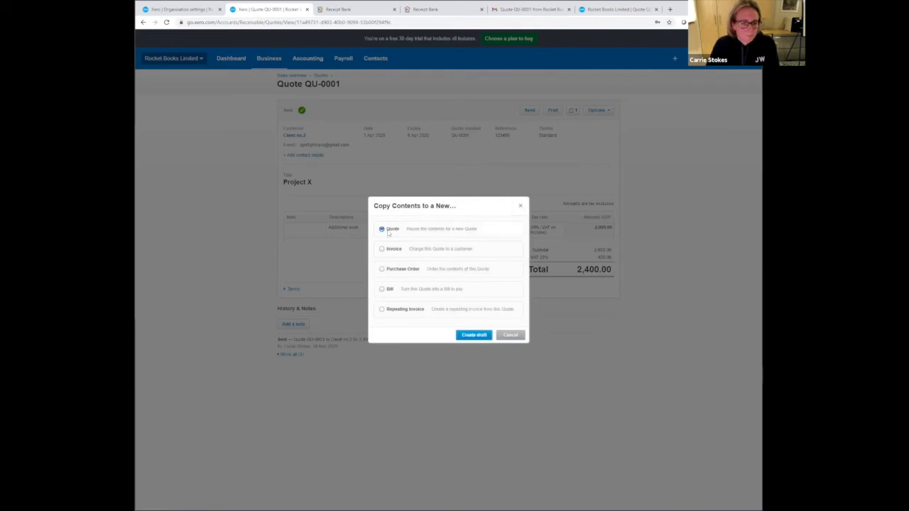
click(475, 336)
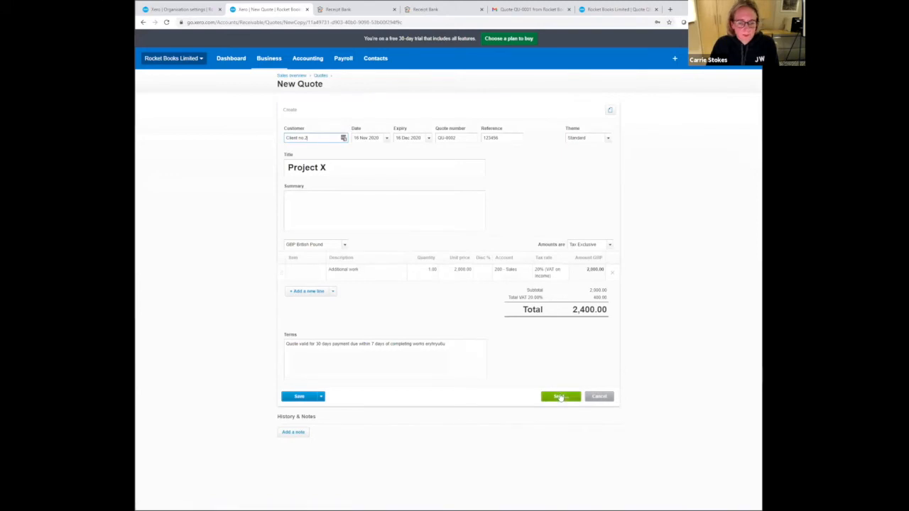
click(561, 398)
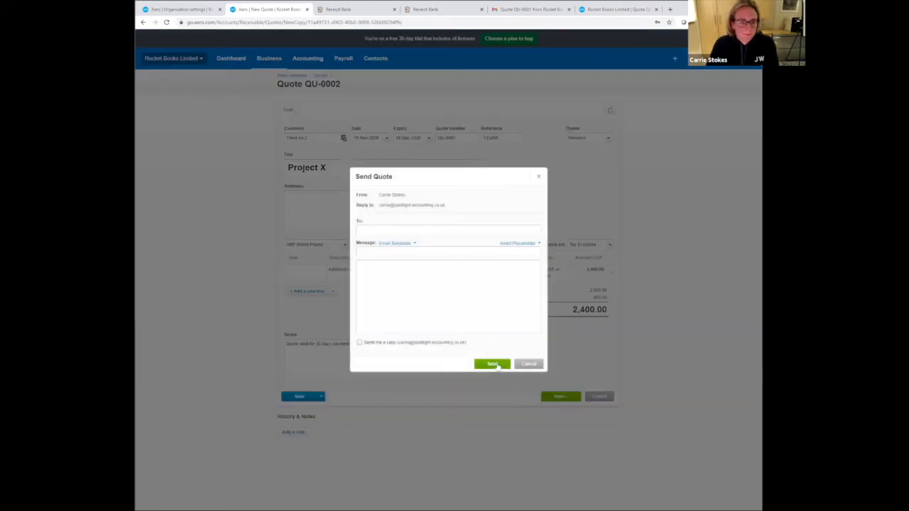
click(493, 365)
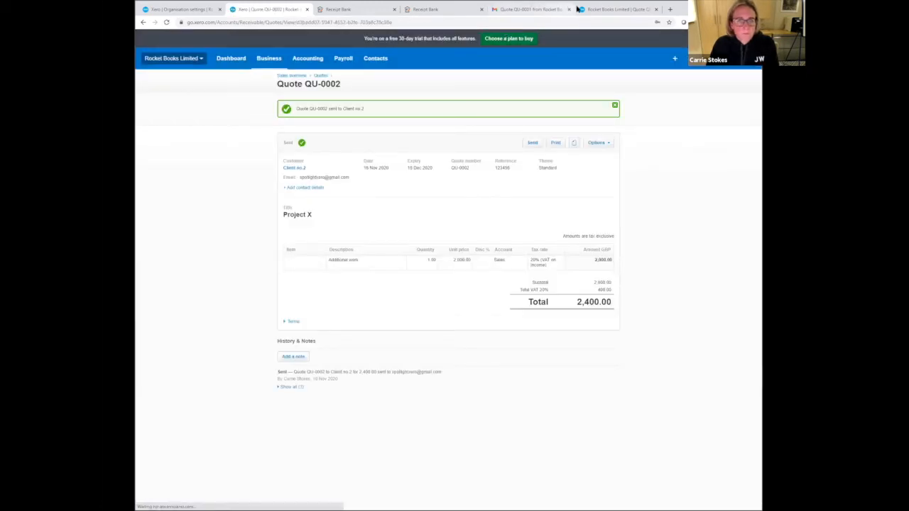
- Switch to Gmail, open the online quote from the QU-0002 email and accept it as the customer
click(532, 9)
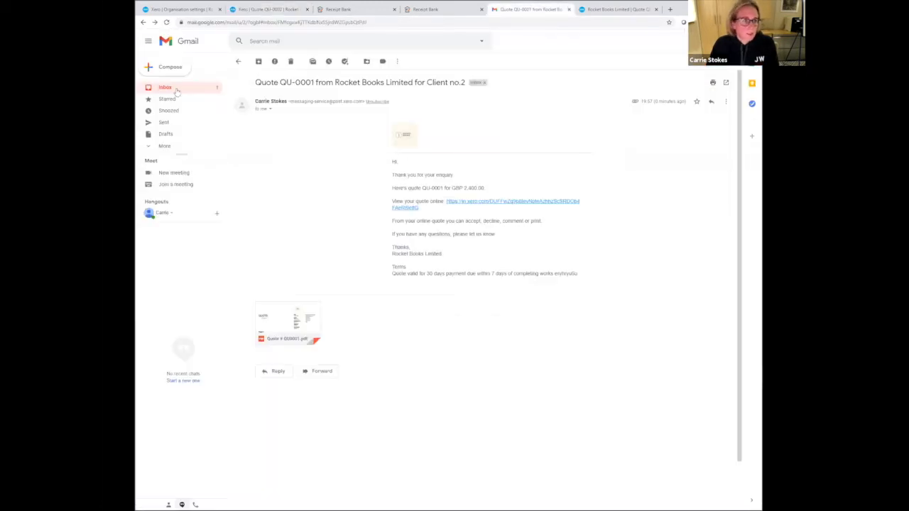
click(202, 91)
click(331, 160)
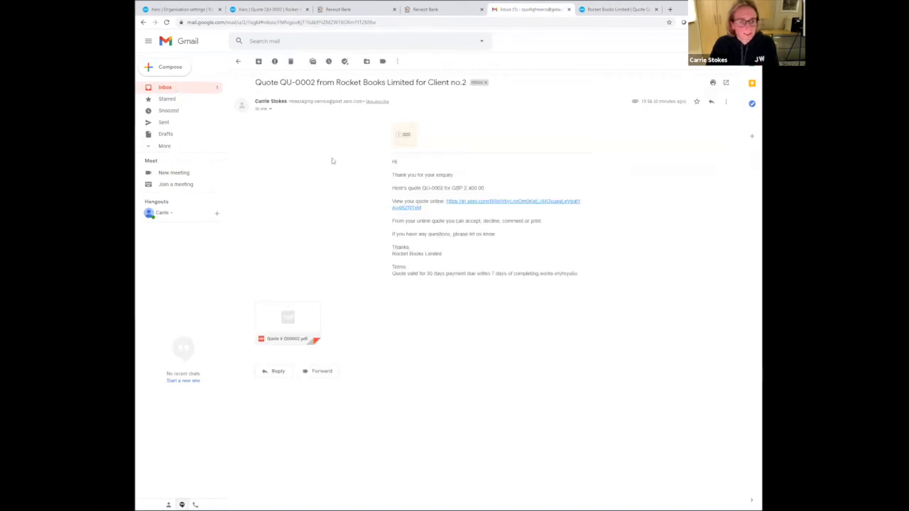
click(507, 203)
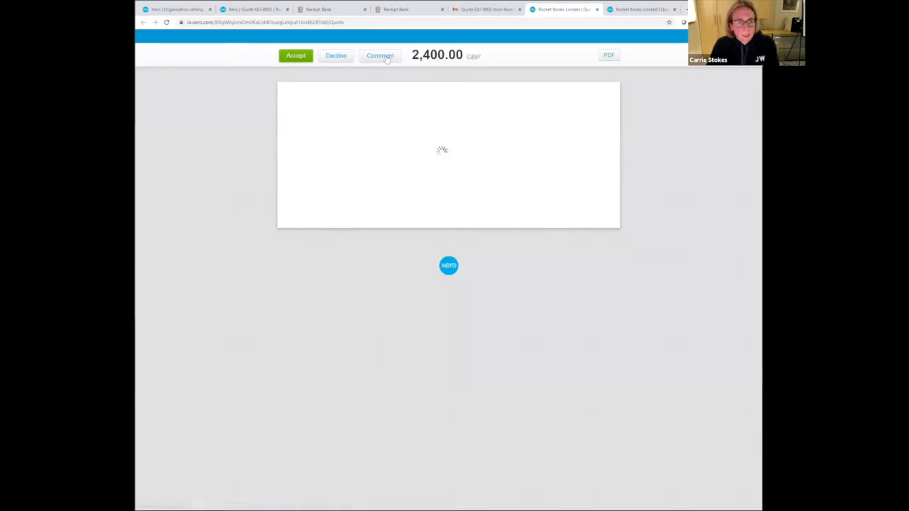
click(299, 58)
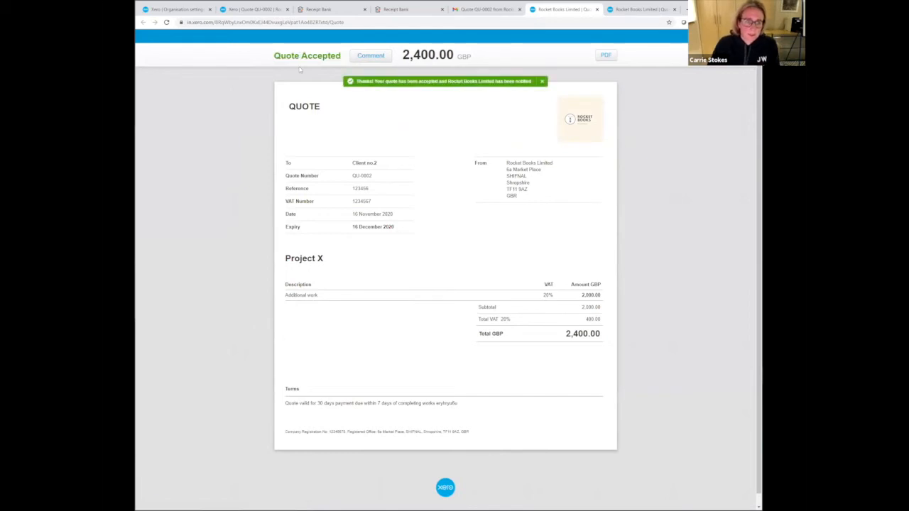
- Switch back to Xero and display the list of accepted quotes
click(251, 10)
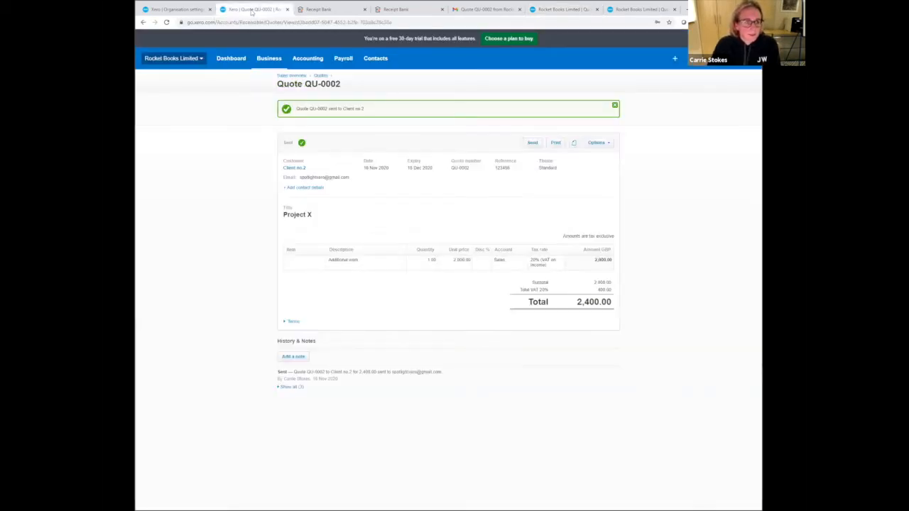
click(320, 76)
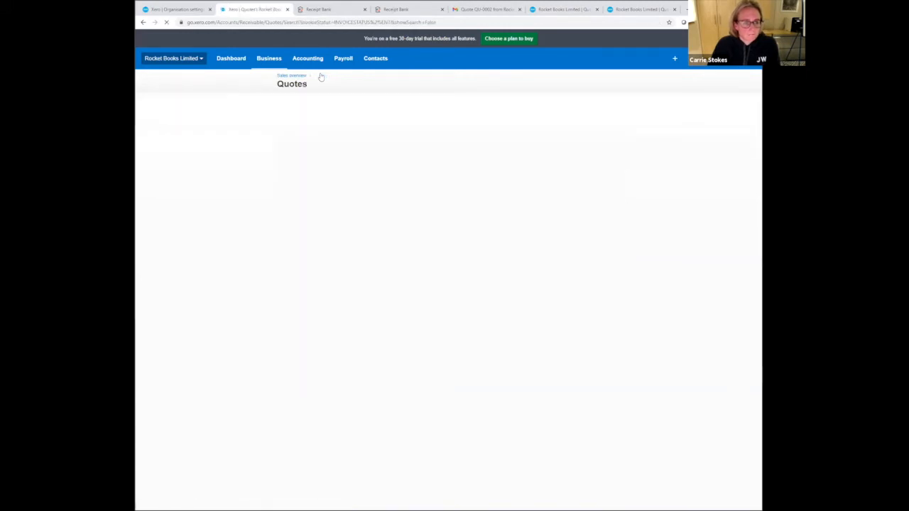
click(411, 123)
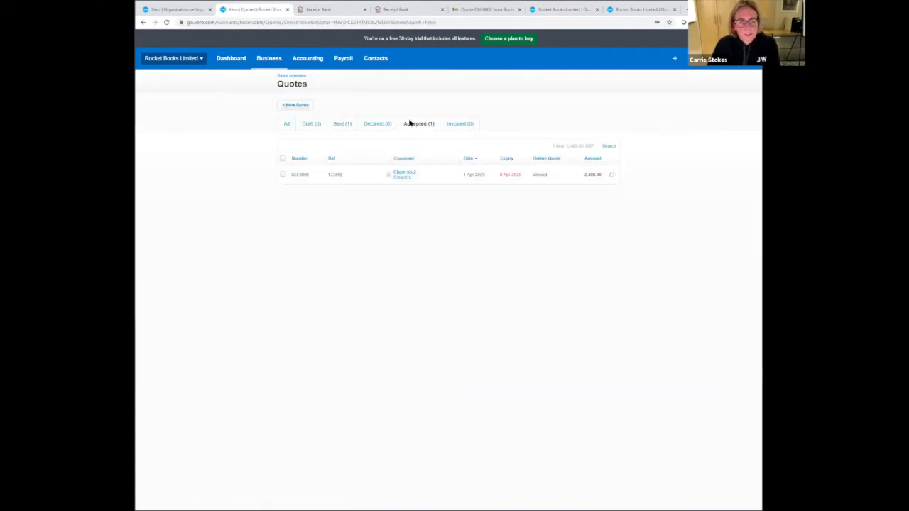
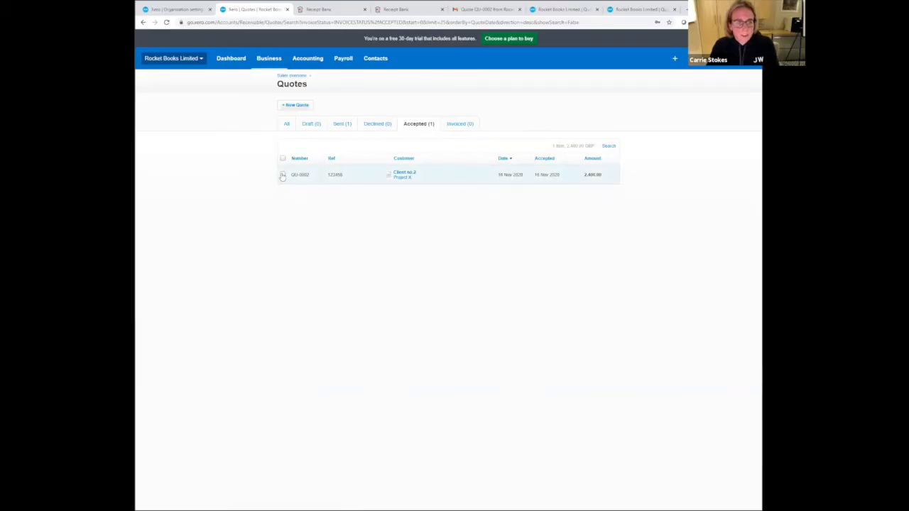
- Create an invoice from accepted quote QU-0002 and mark the quote as invoiced
click(283, 174)
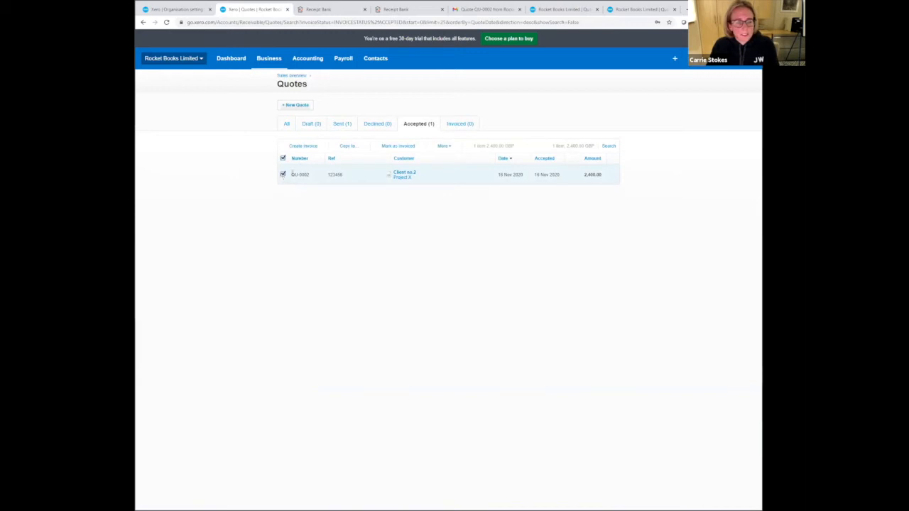
click(306, 147)
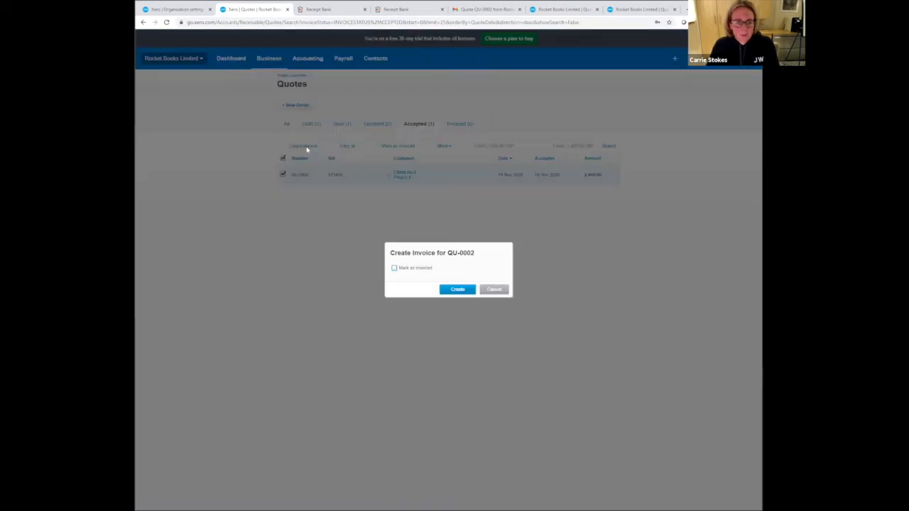
click(395, 268)
click(456, 290)
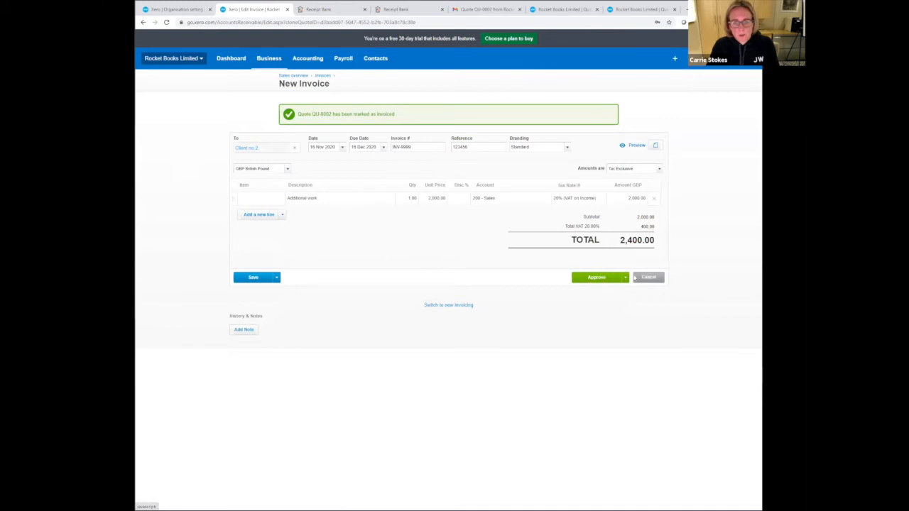
- Approve the invoice for Client no.2 and email it to the customer, marked as sent
click(596, 277)
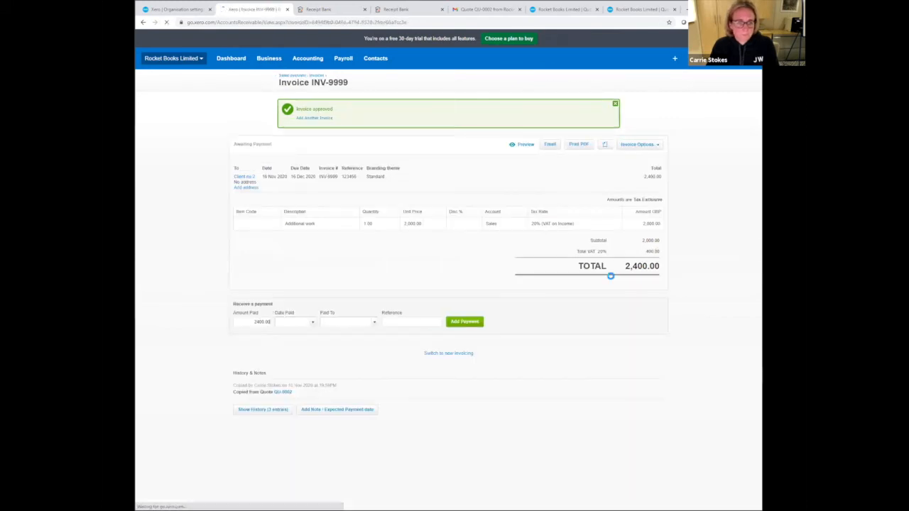
click(550, 145)
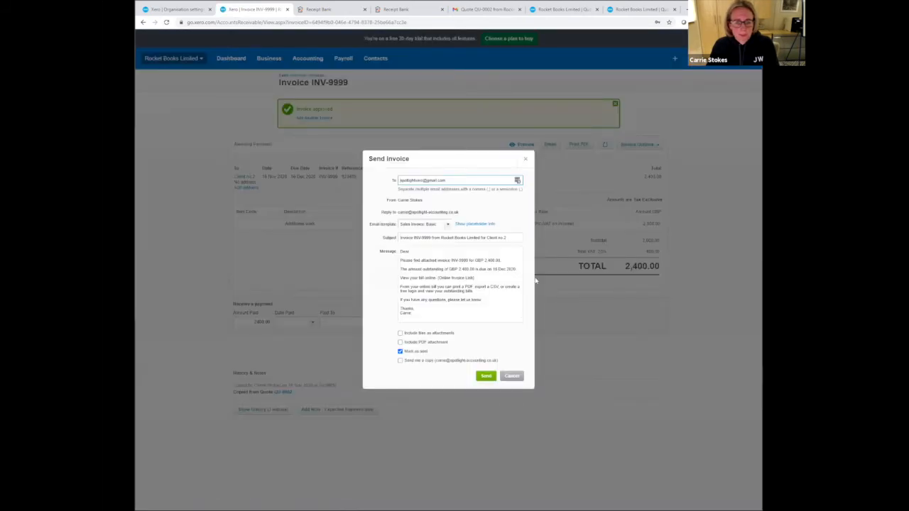
click(487, 375)
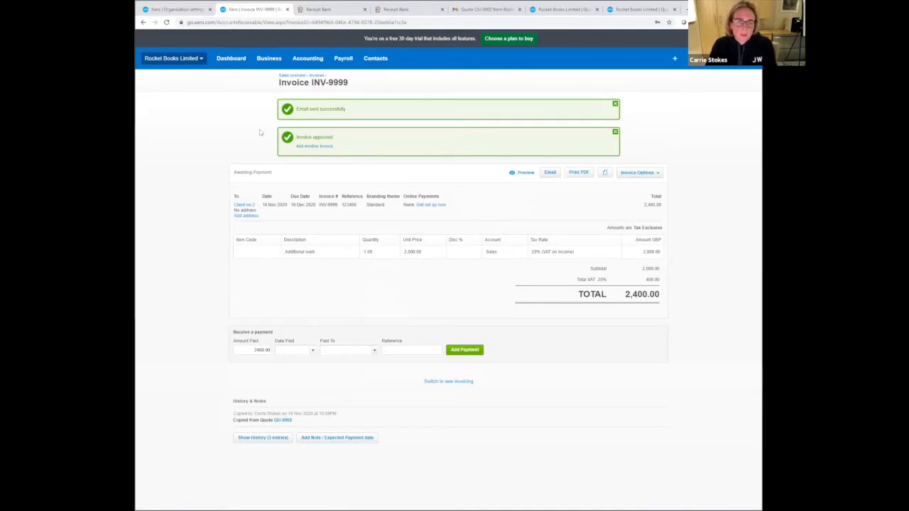
- Start a new sales invoice addressed to new contact Client No 3 and dated 30 Apr 2020
click(314, 76)
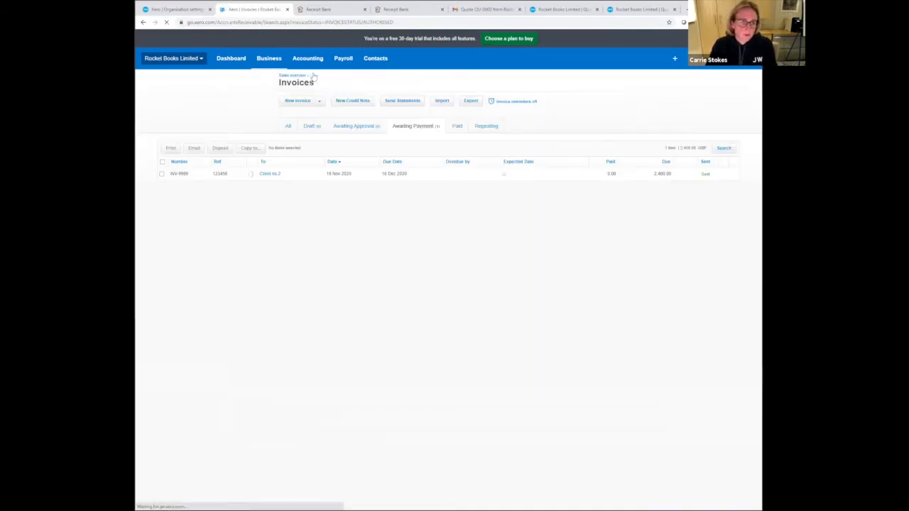
click(297, 101)
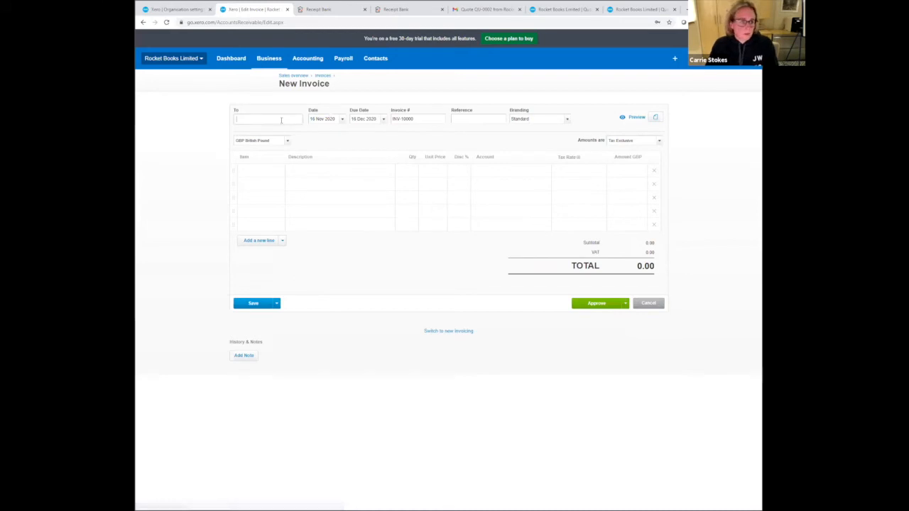
text(Cla)
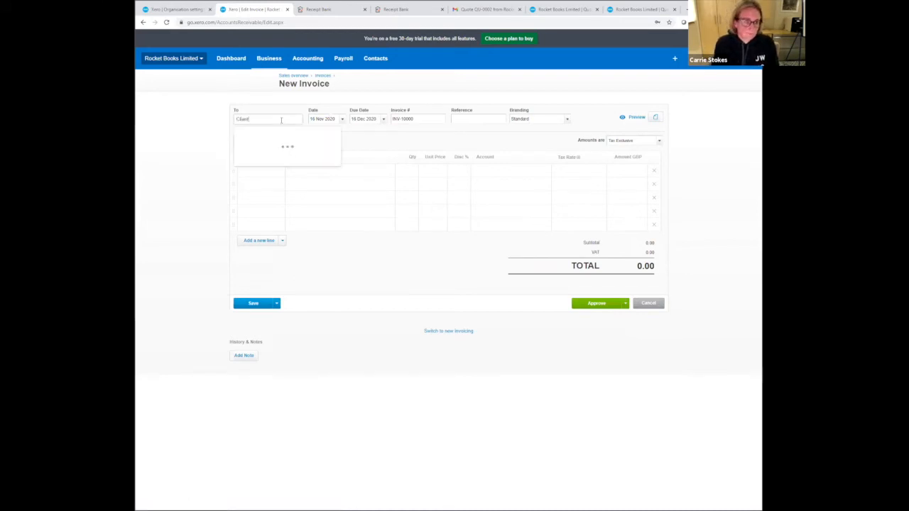
text(ent No 3)
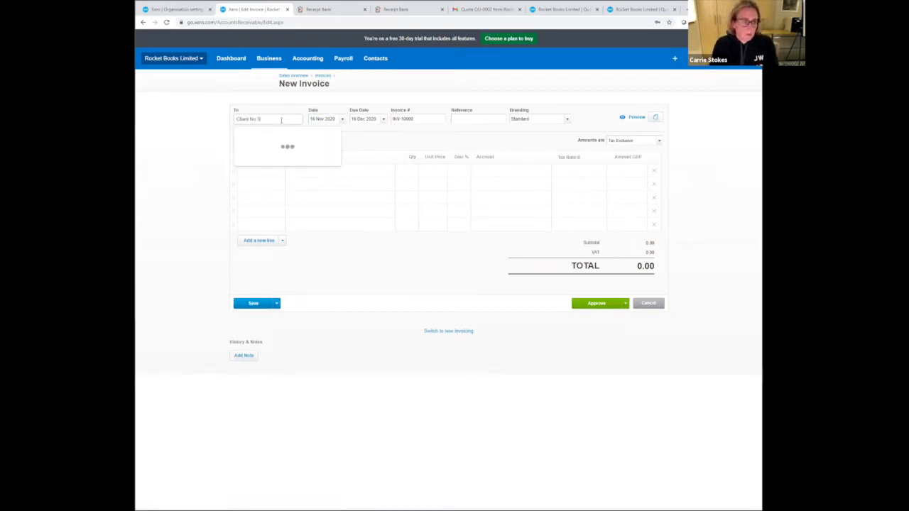
key(Tab)
text(1)
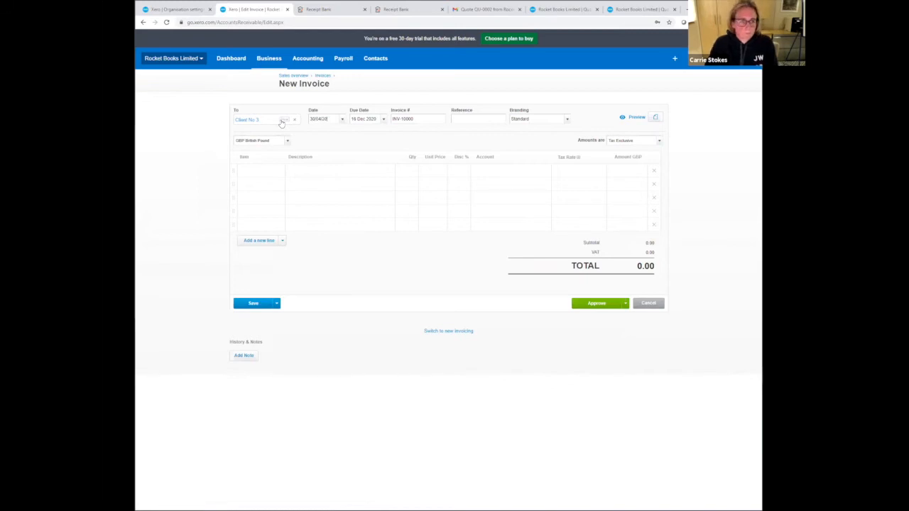
key(Tab)
- Add a Consultancy line with quantity 1 and unit price 4,000.00 to the invoice and approve it
click(308, 170)
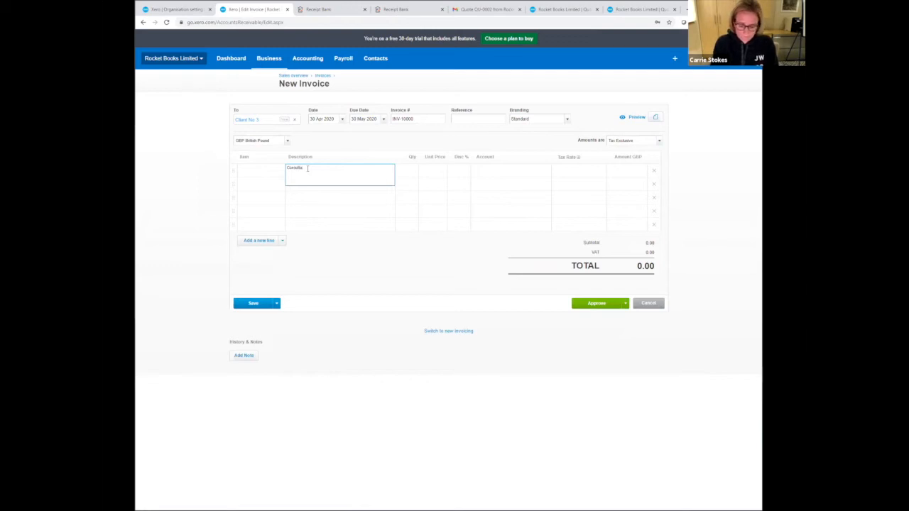
key(Tab)
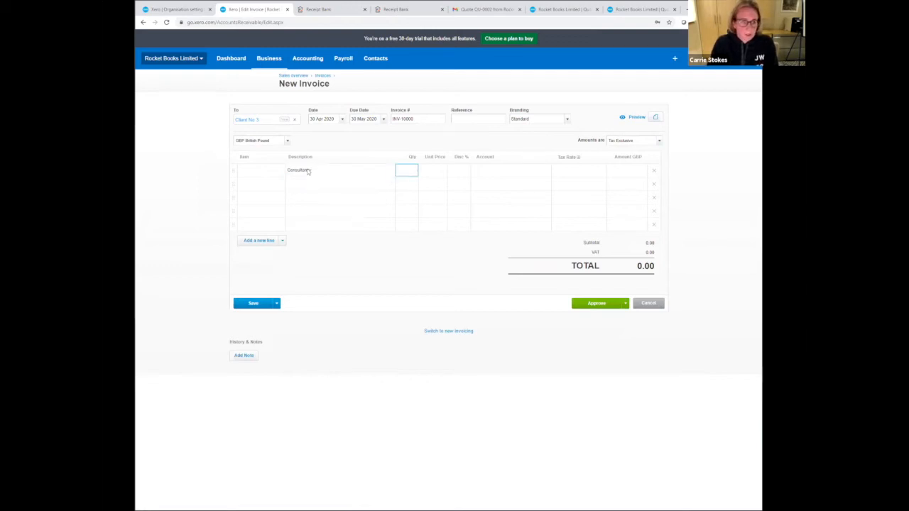
key(Tab)
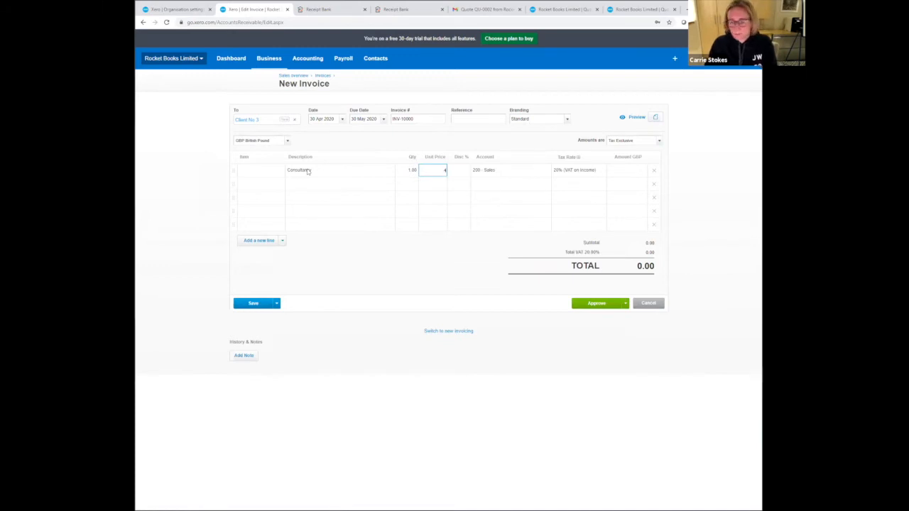
key(Tab)
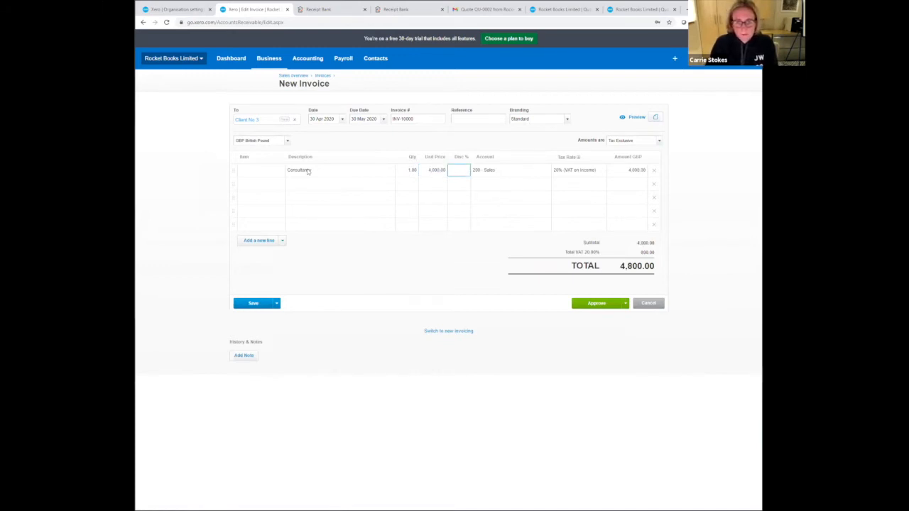
key(Tab)
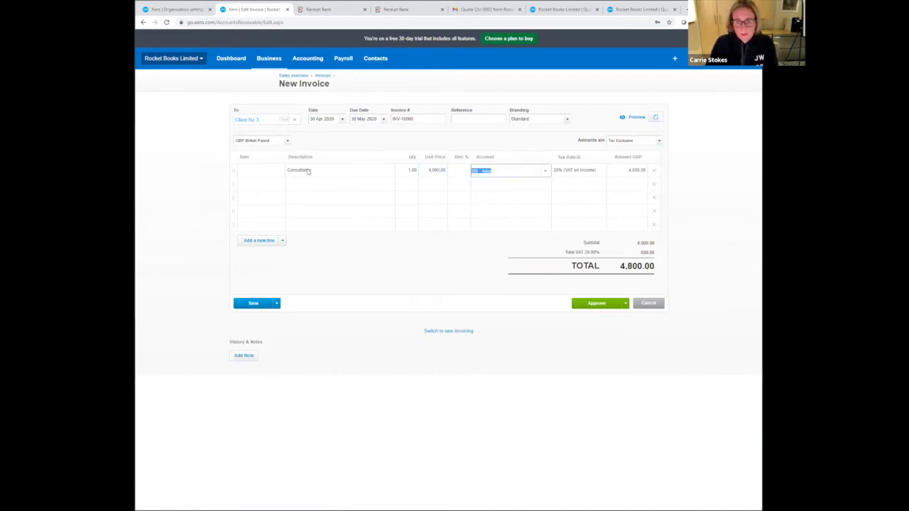
click(605, 305)
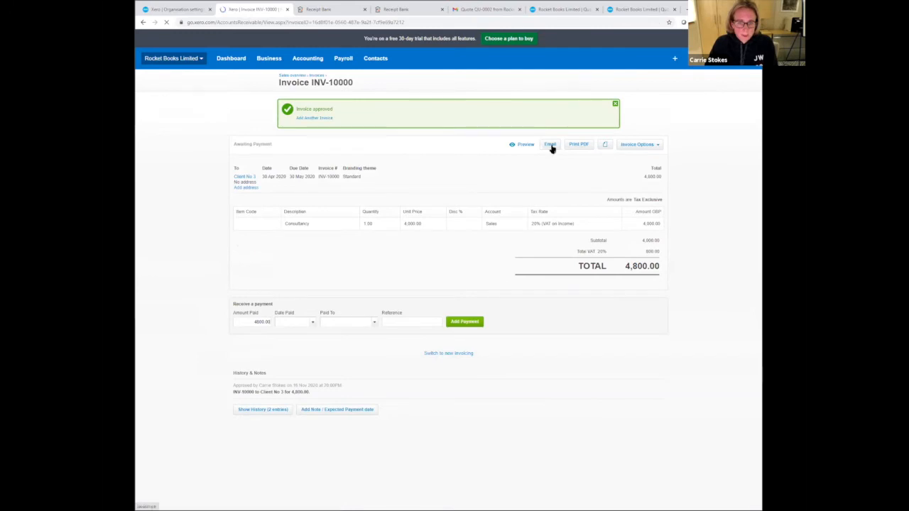
click(550, 145)
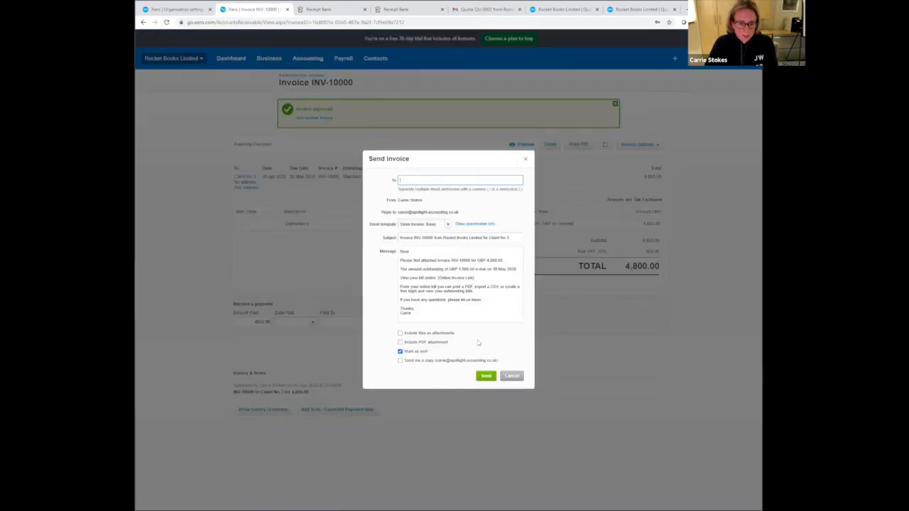
click(486, 377)
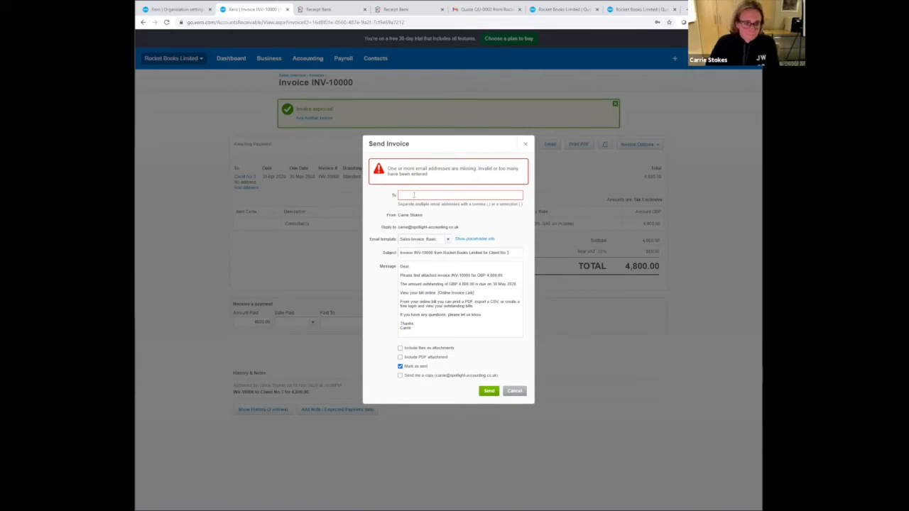
key(ctrl+v)
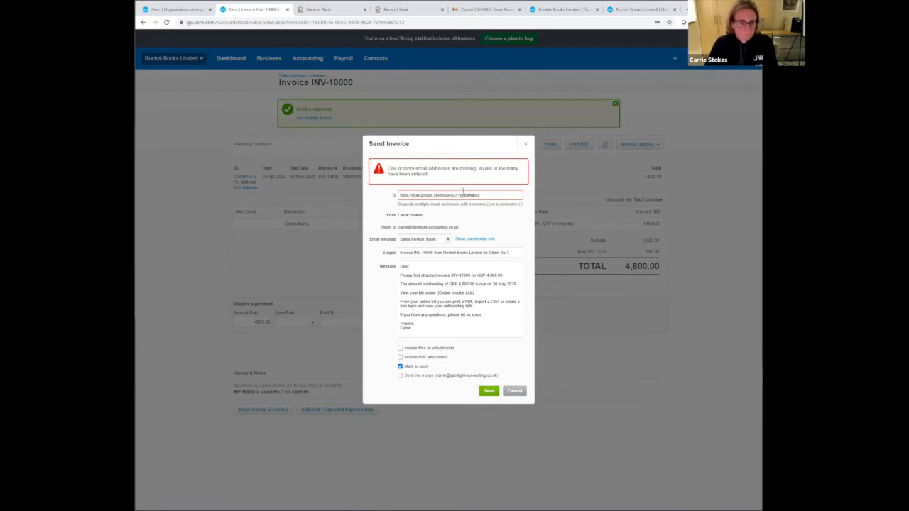
drag(483, 194, 369, 211)
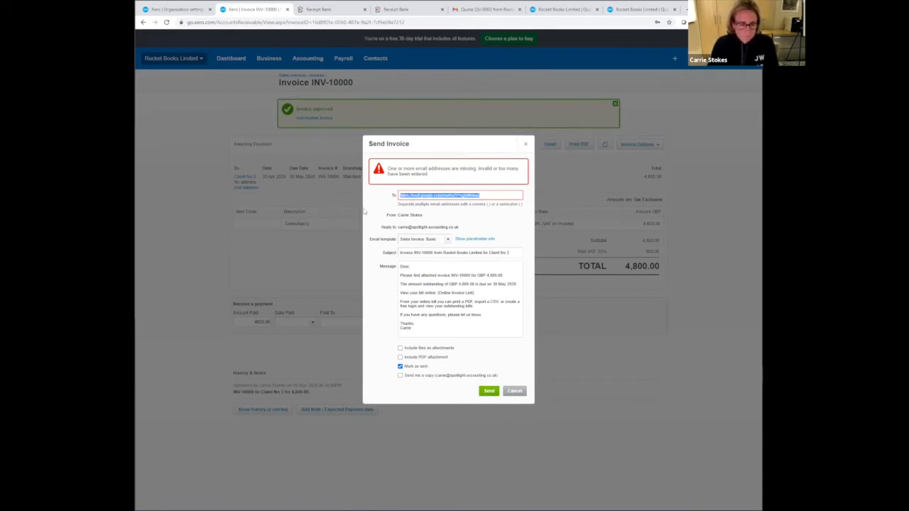
click(525, 144)
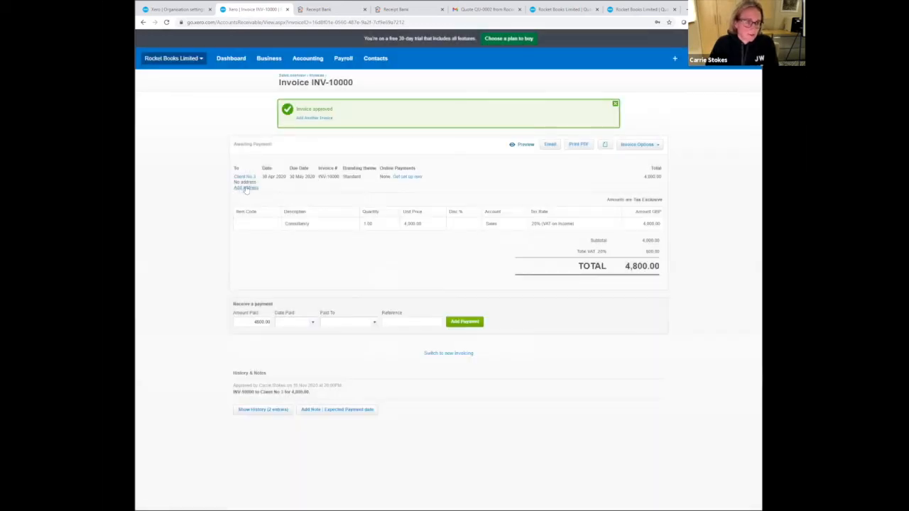
- Add the customer's email address and postal address to Client No 3, looking up the postal address by postcode, and save them
click(246, 188)
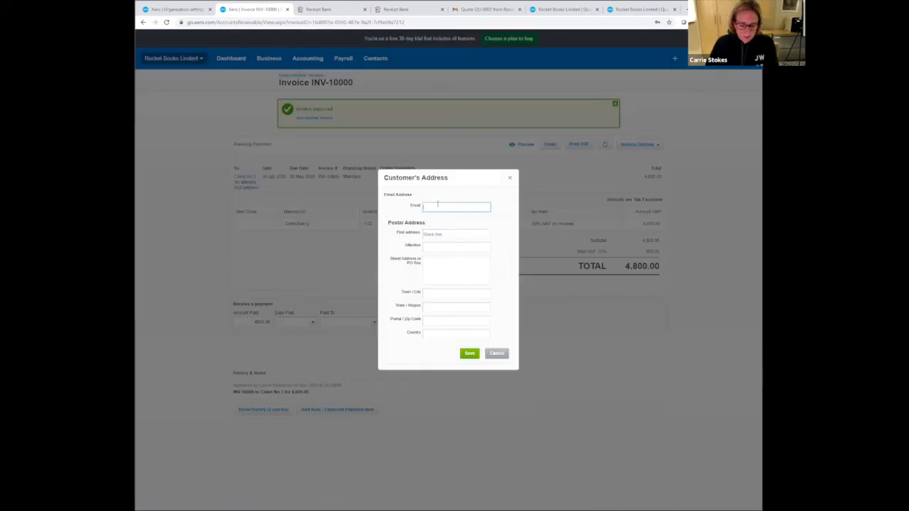
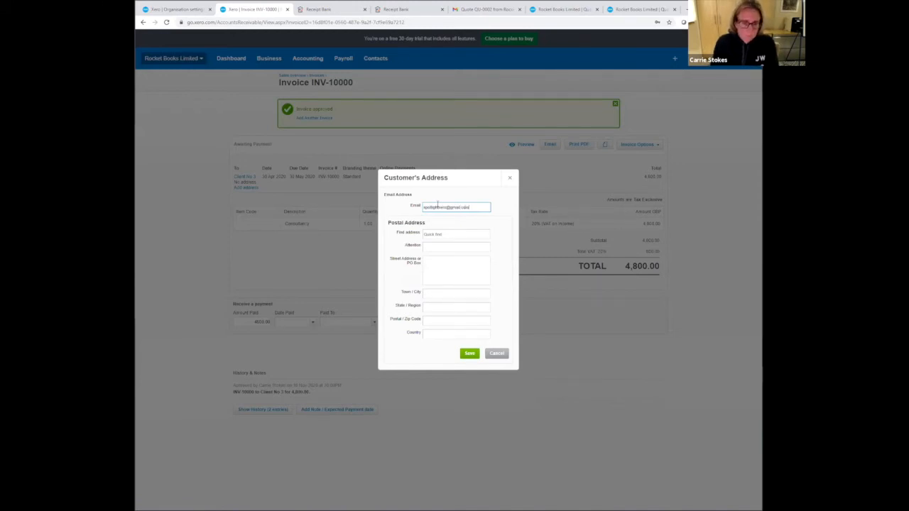
key(Tab)
text(1)
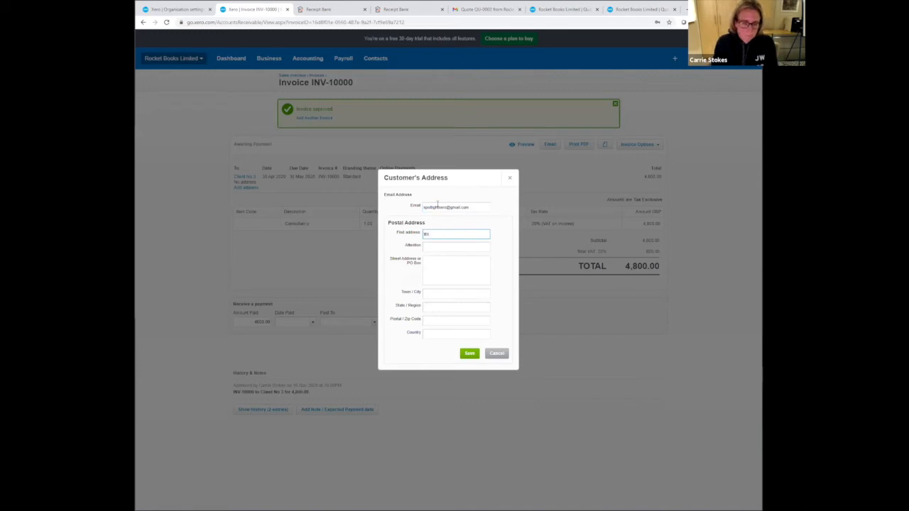
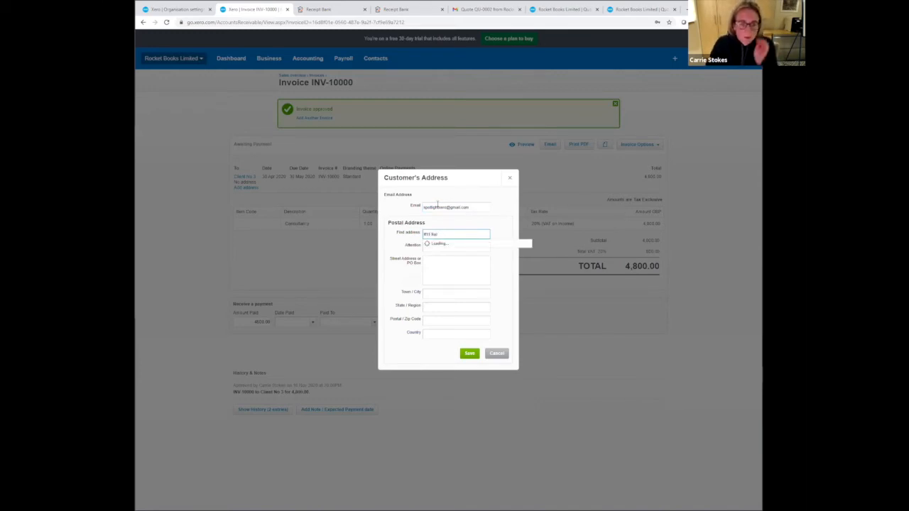
scroll(460, 295, down, 1)
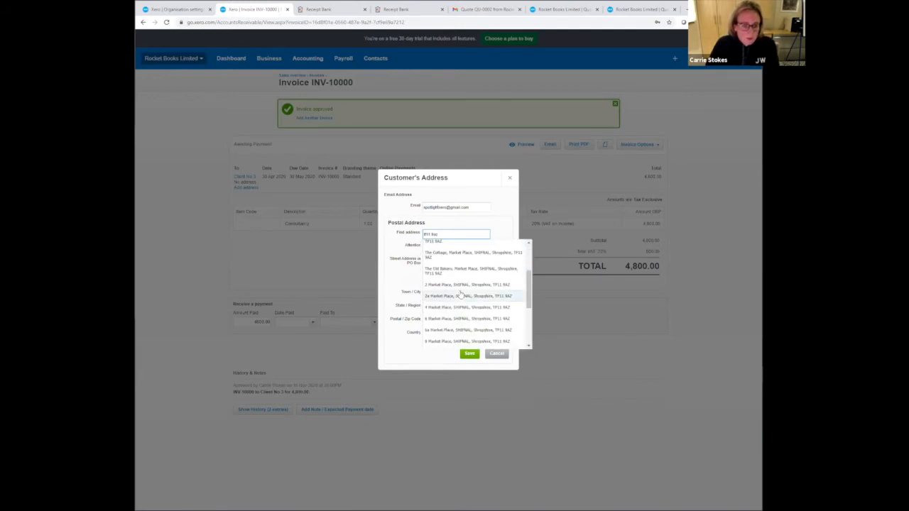
click(453, 323)
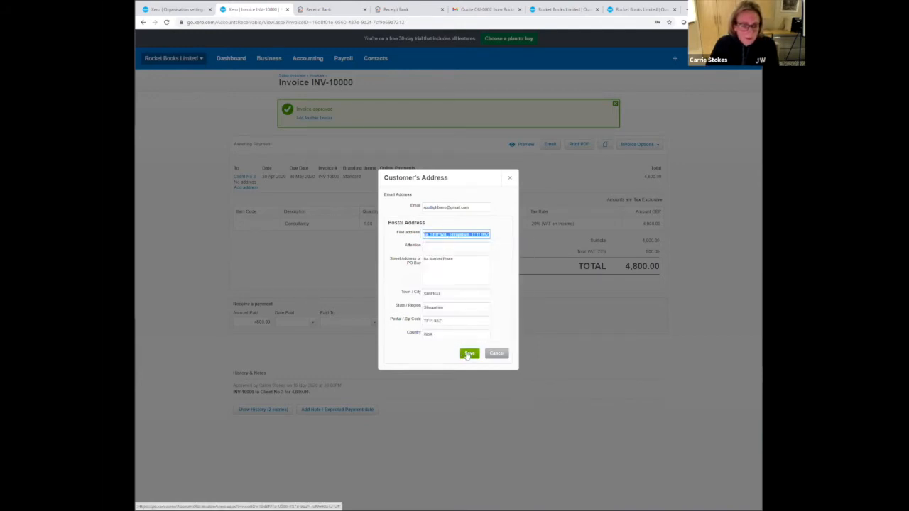
click(465, 354)
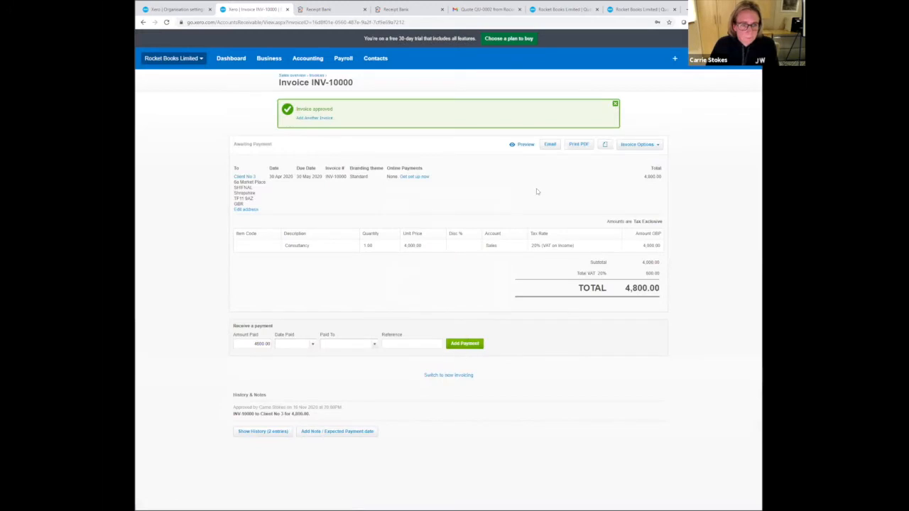
- Email the approved Consultancy invoice to Client No 3, marked as sent
click(545, 146)
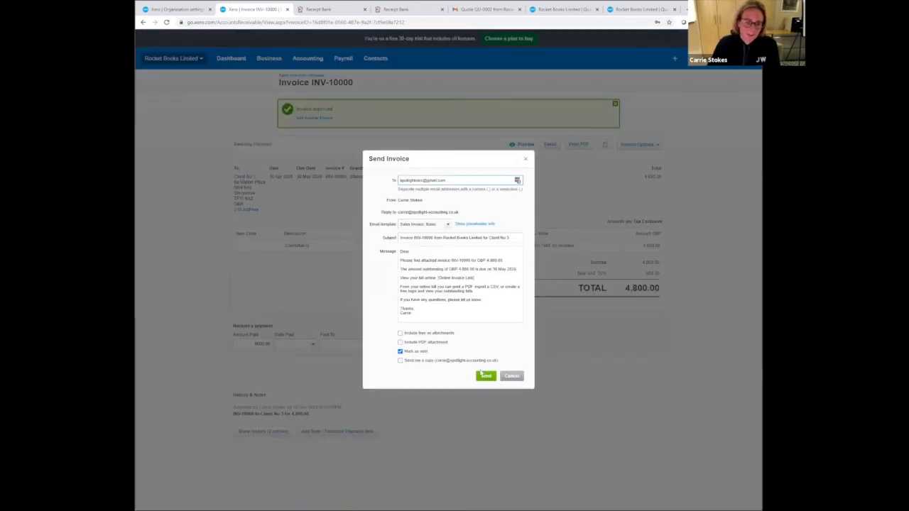
click(490, 375)
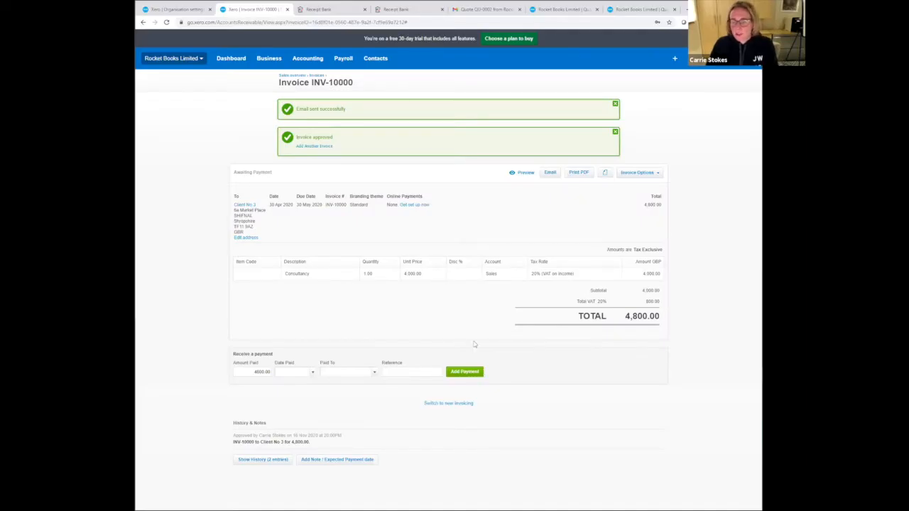
- Start a new repeating sales invoice, set its invoice date to 1 Apr 2020 and acknowledge the past-date notice
click(315, 76)
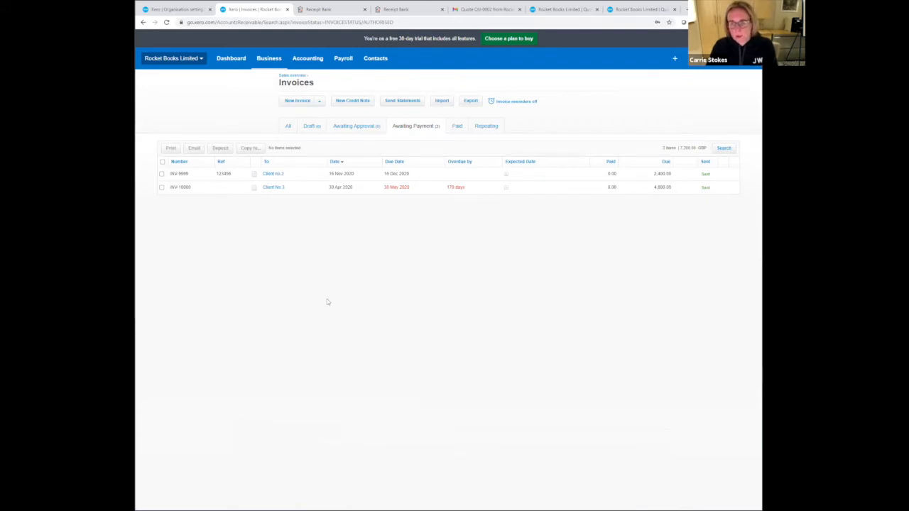
click(319, 101)
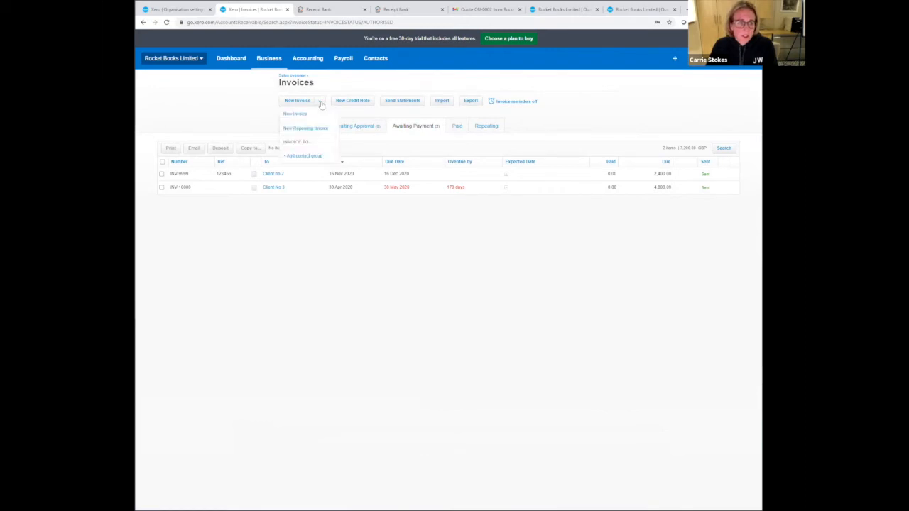
click(320, 127)
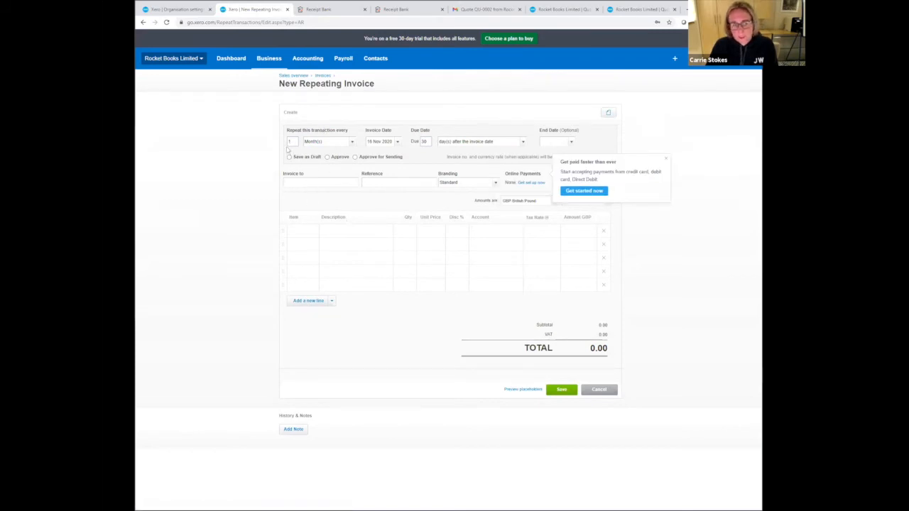
click(371, 142)
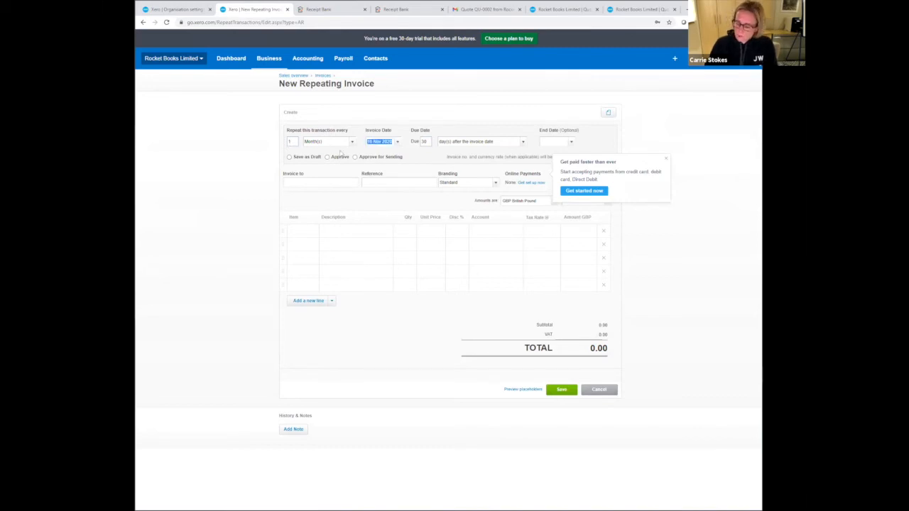
text(01/04)
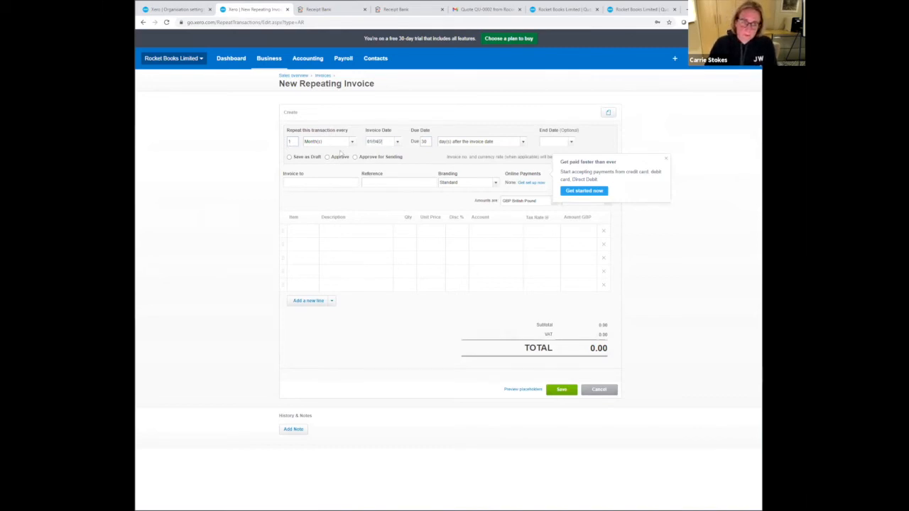
text(/2020)
key(Tab)
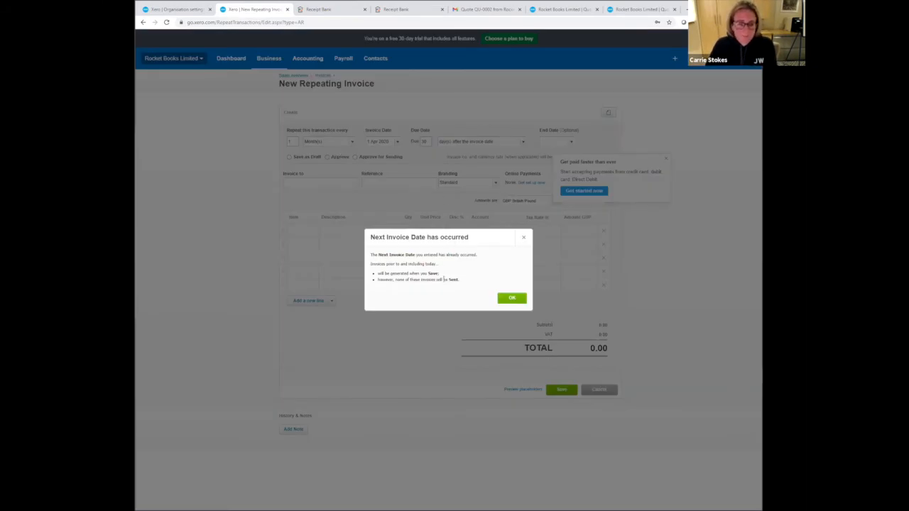
click(508, 298)
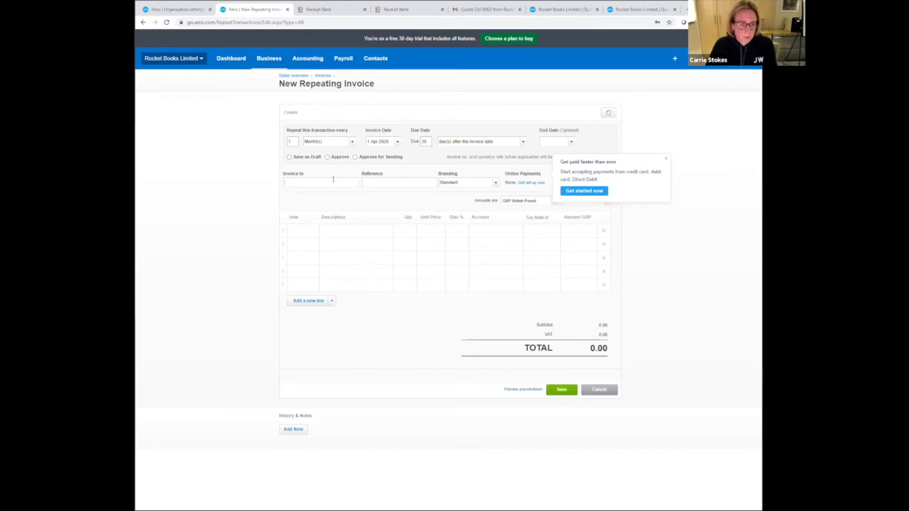
- Address the repeating invoice to Client no.2 with the reference Retainer
text(clien)
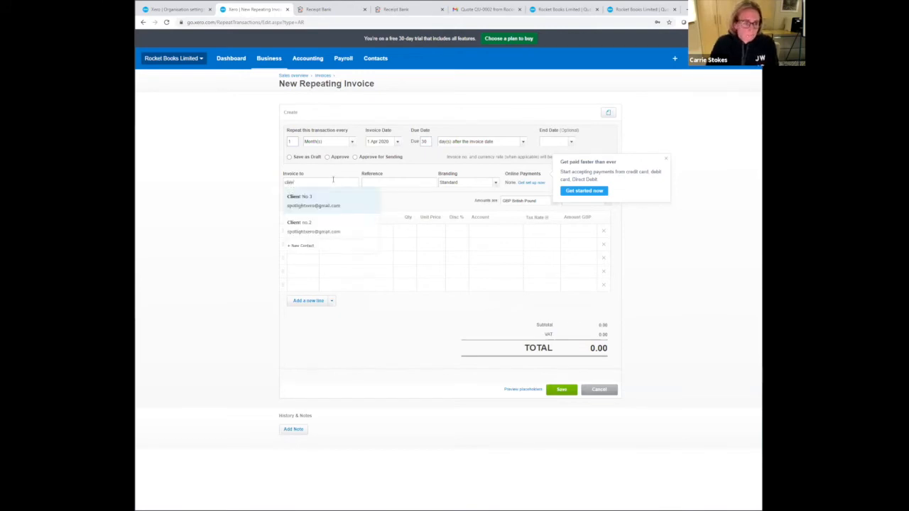
click(331, 223)
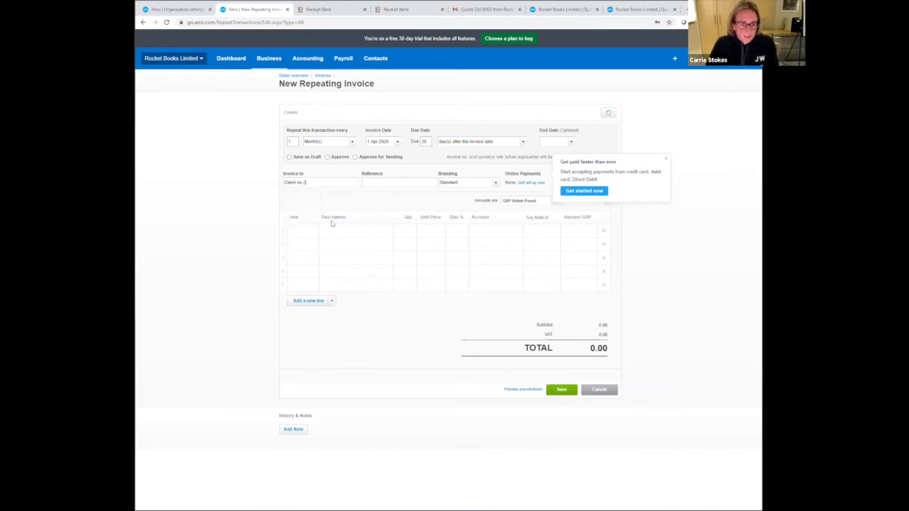
click(379, 180)
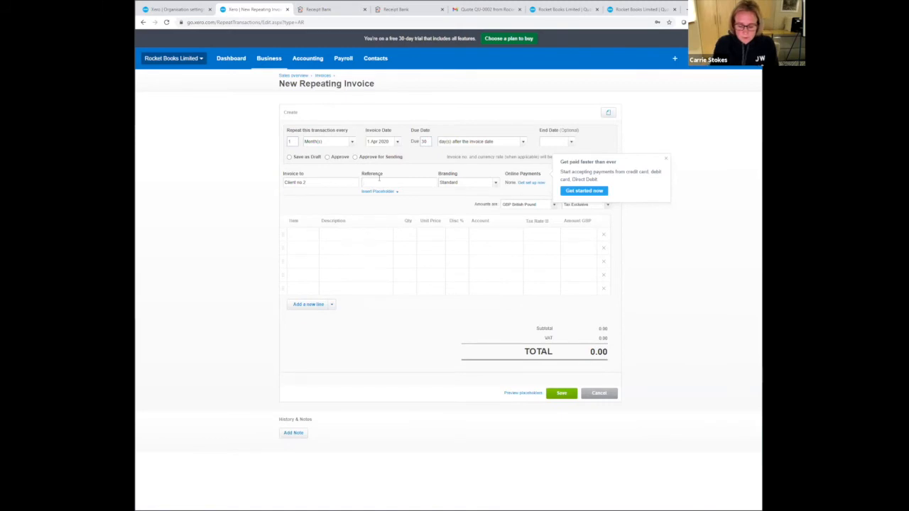
text(Retainer)
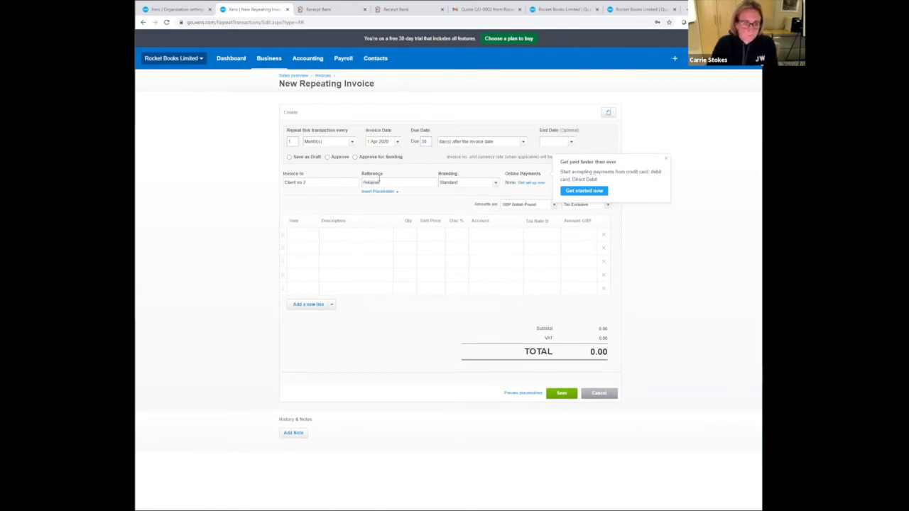
- Describe the first invoice line as "[Month] [Year] retainer", using the Month and Year placeholders
click(344, 233)
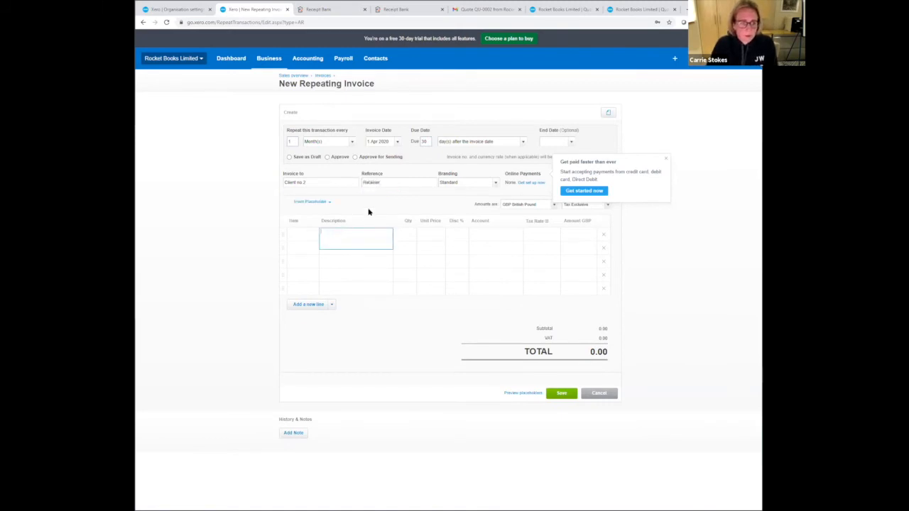
click(312, 203)
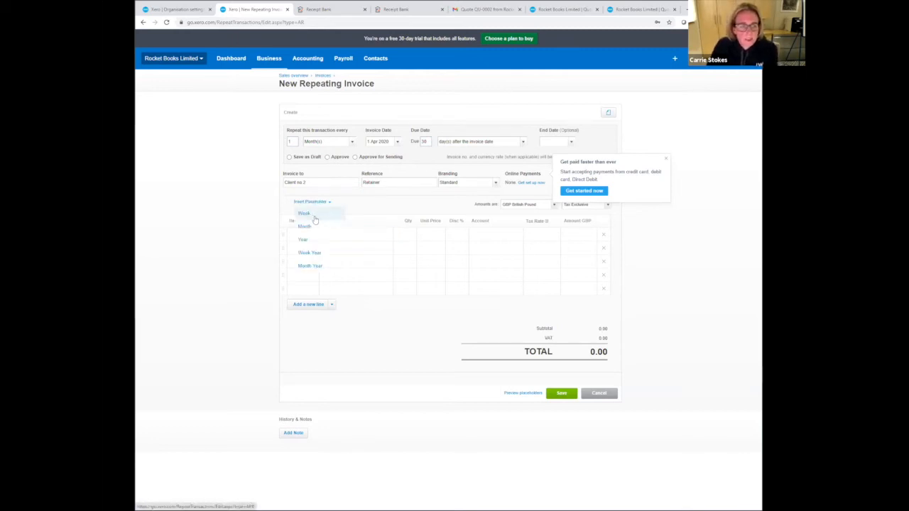
click(316, 226)
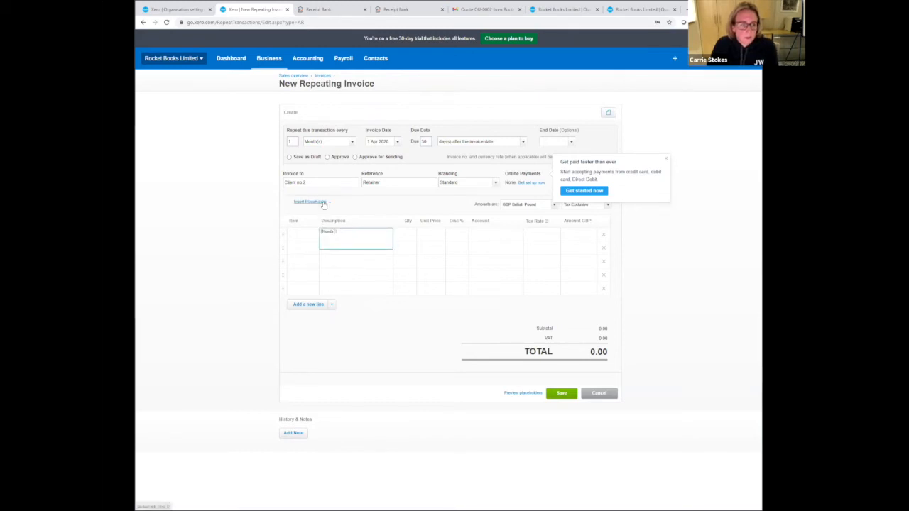
click(324, 204)
click(319, 239)
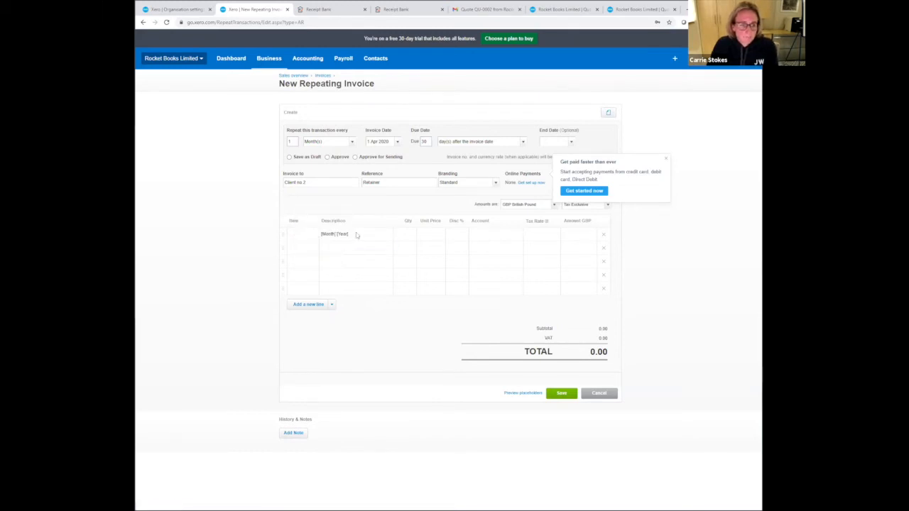
text(r)
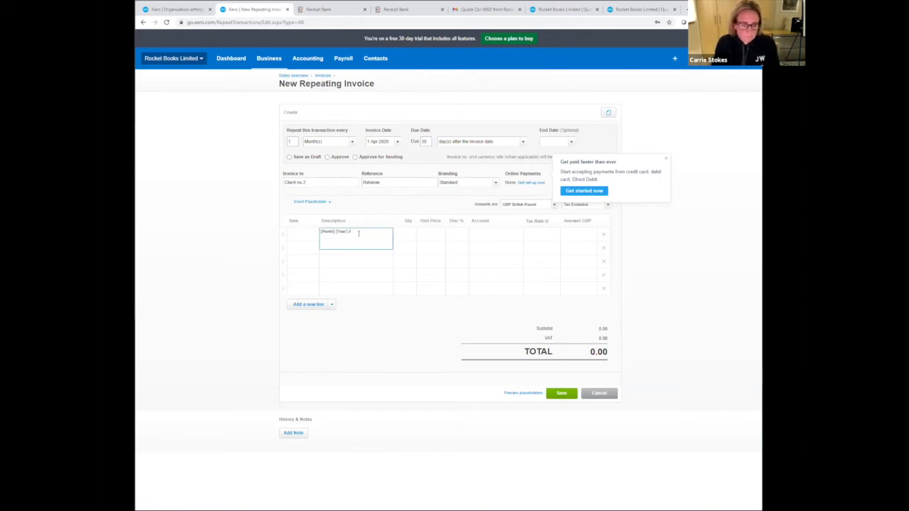
text(etainer)
- Give the retainer line quantity 1, unit price 1,000.00 and account 200 - Sales
key(Tab)
key(Tab)
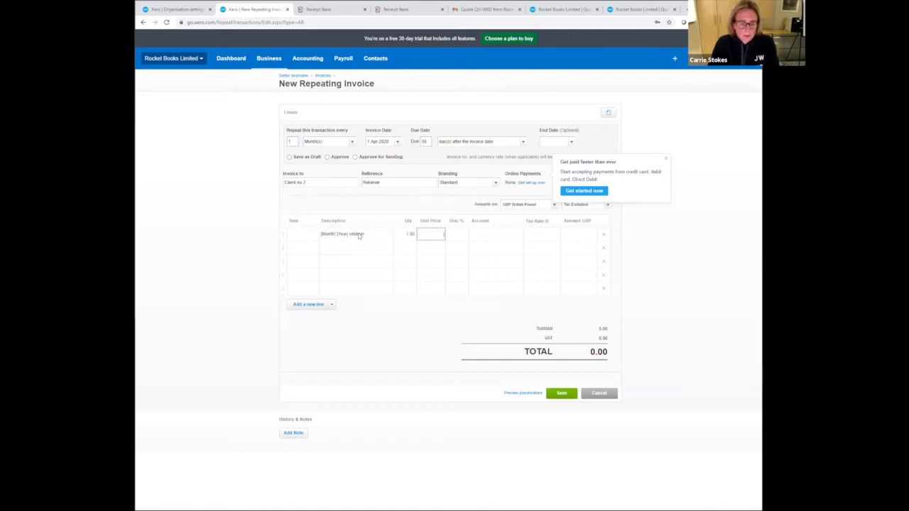
key(Tab)
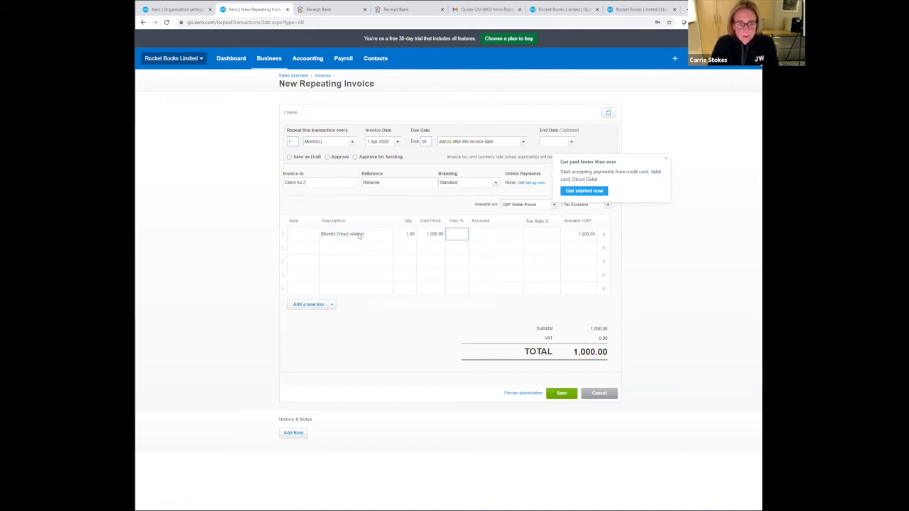
key(Tab)
text(2)
key(Tab)
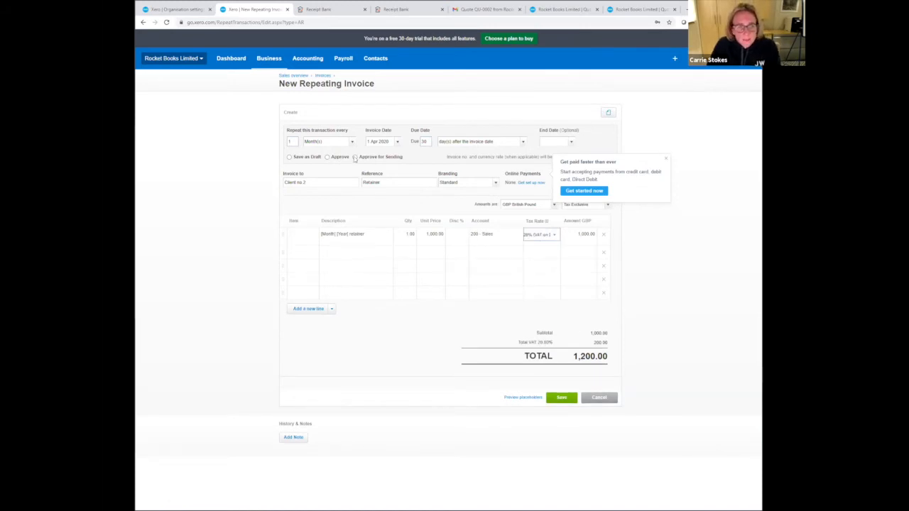
- Set the repeating invoice to Approve for Sending, preview its placeholders and save the template
click(354, 157)
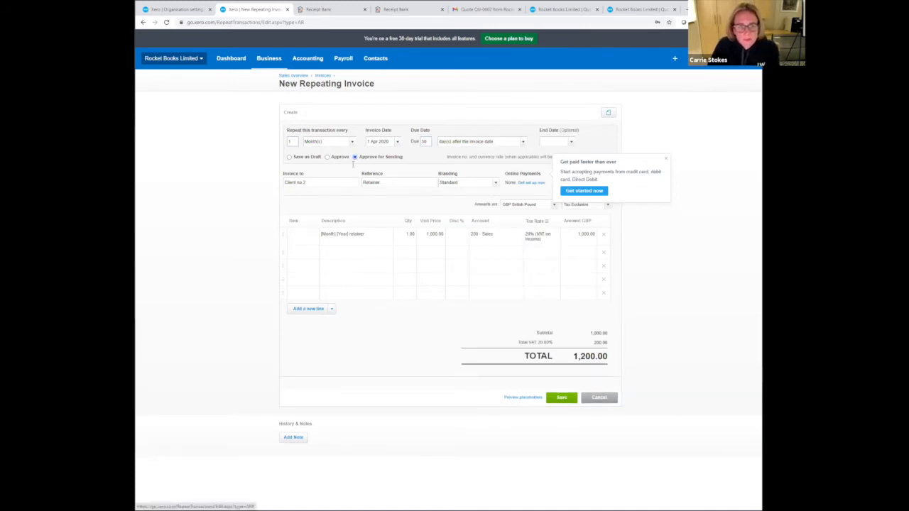
click(534, 400)
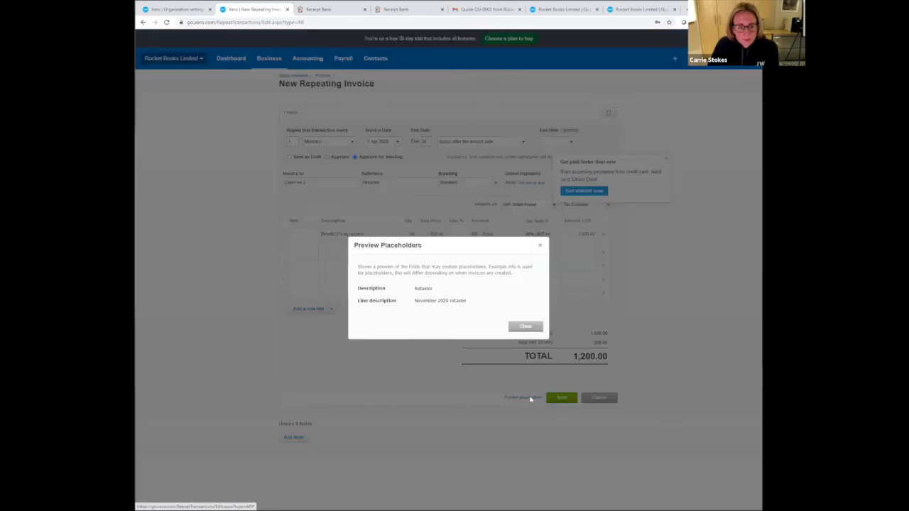
click(519, 326)
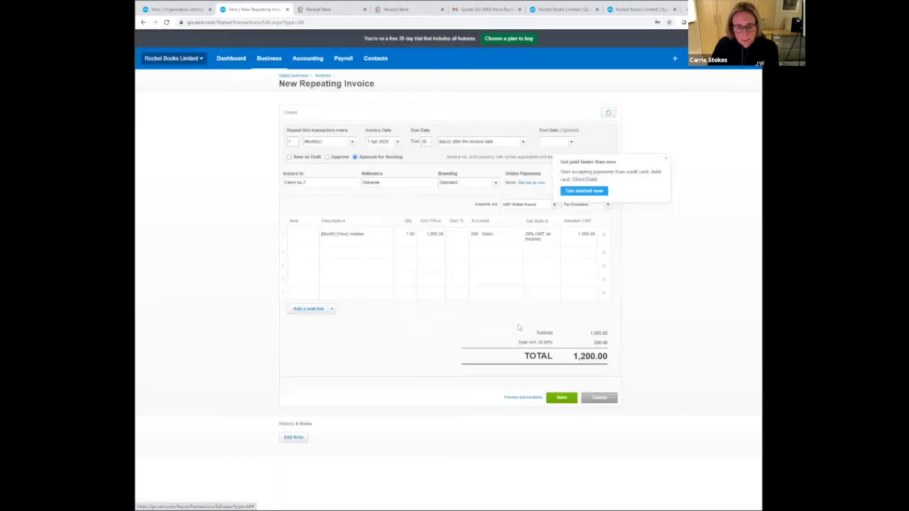
click(561, 398)
click(481, 366)
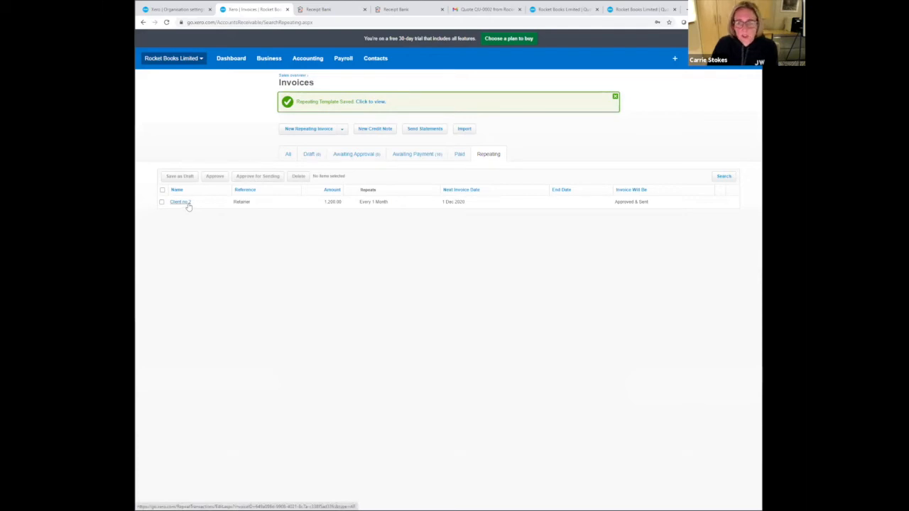
- Start another repeating invoice dated 1 Apr 2020 and address it to Client No 3
click(322, 128)
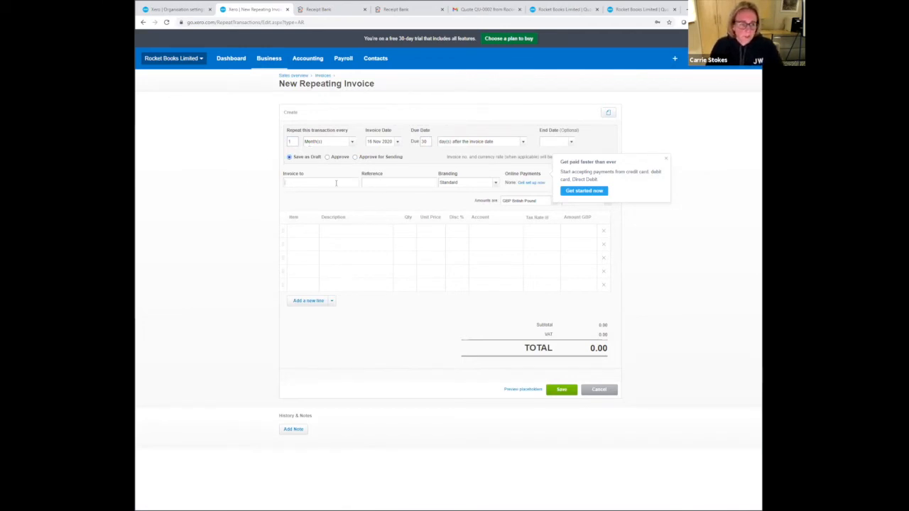
click(368, 140)
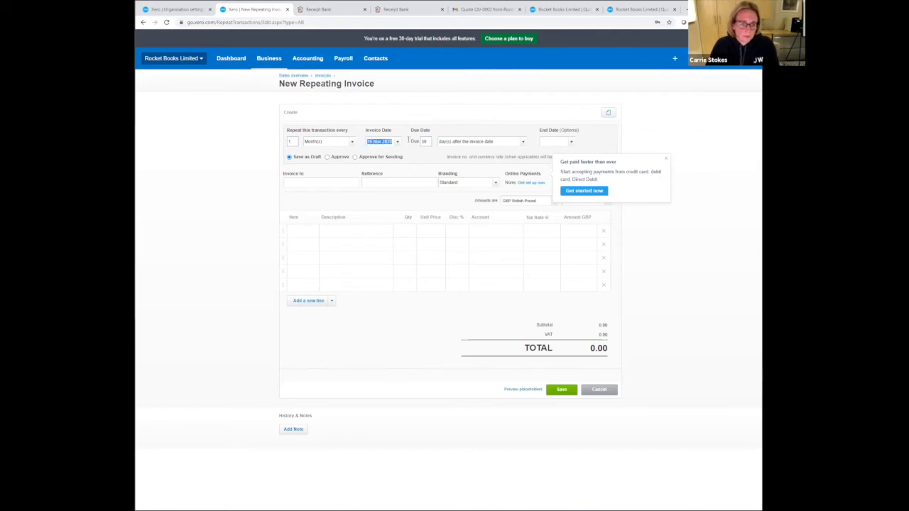
text(01/04)
key(Tab)
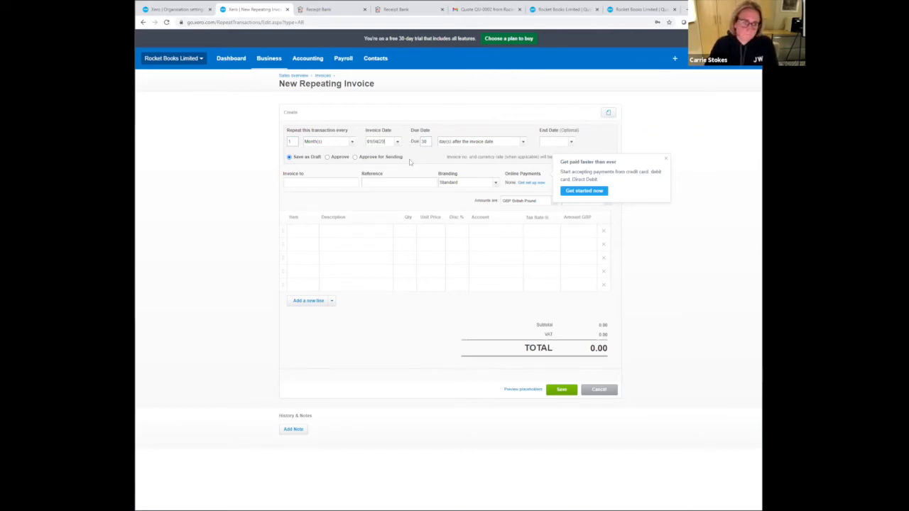
click(511, 298)
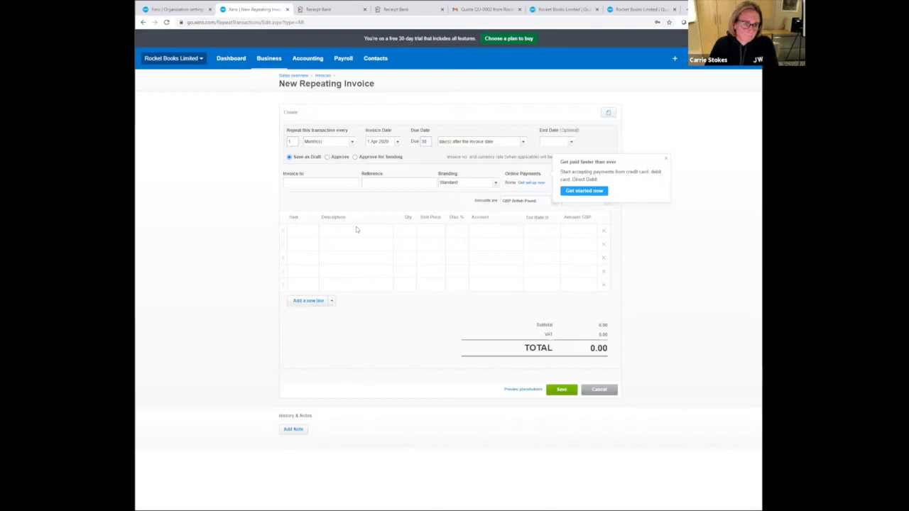
click(337, 182)
text(clien)
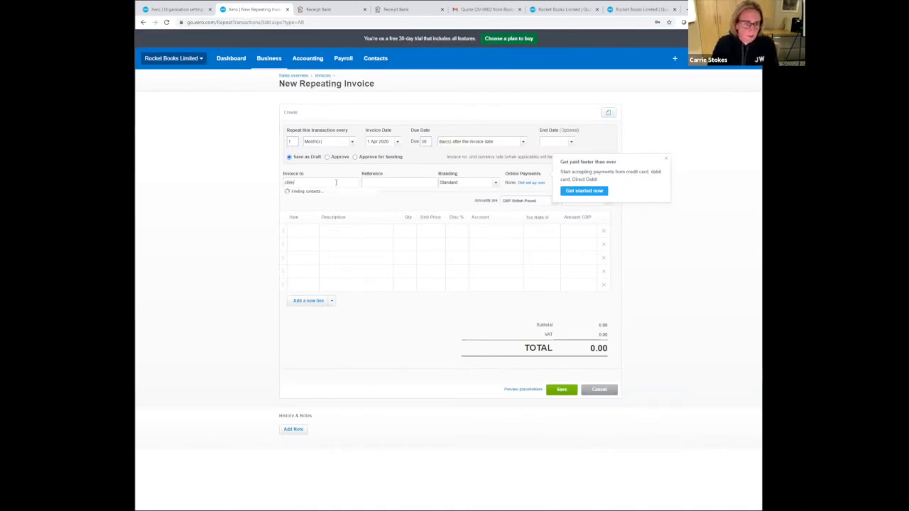
key(Tab)
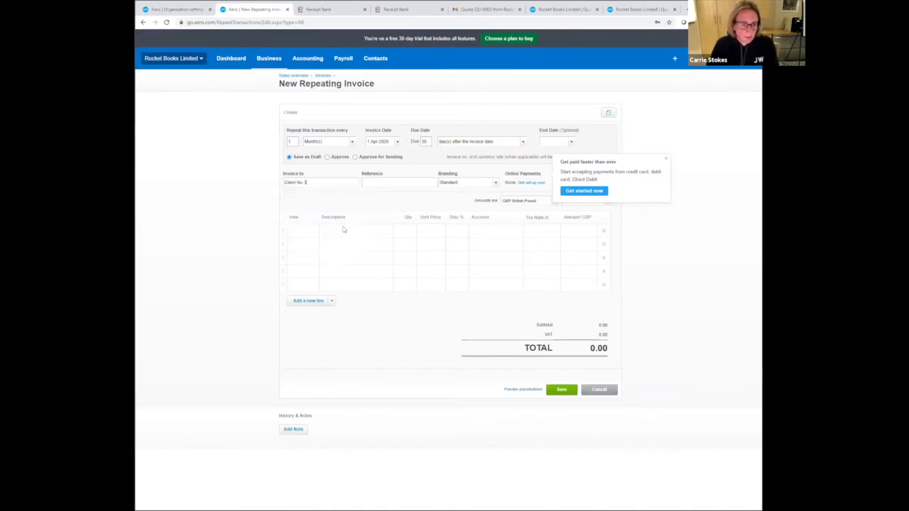
- Add a "Monthly accountancy fees" line with quantity 1, unit price 500.00 and account 200 - Sales
click(343, 230)
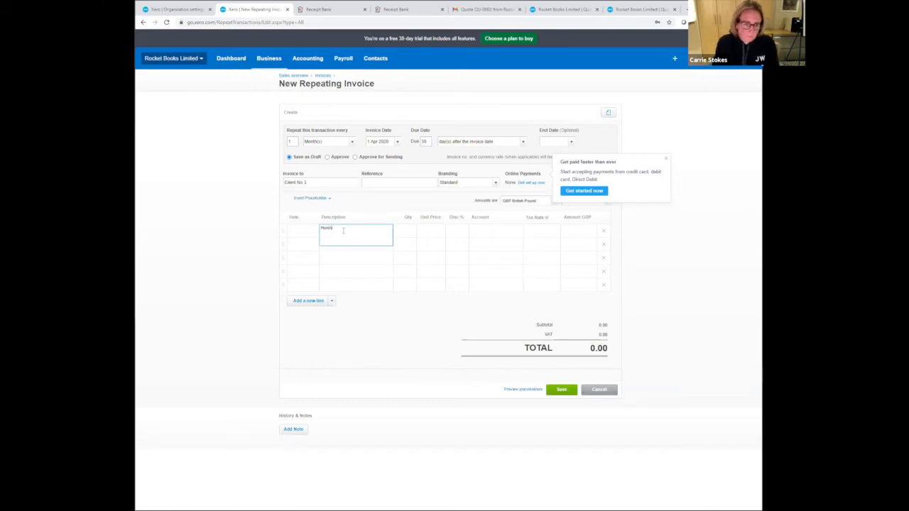
text(Monthly accountan)
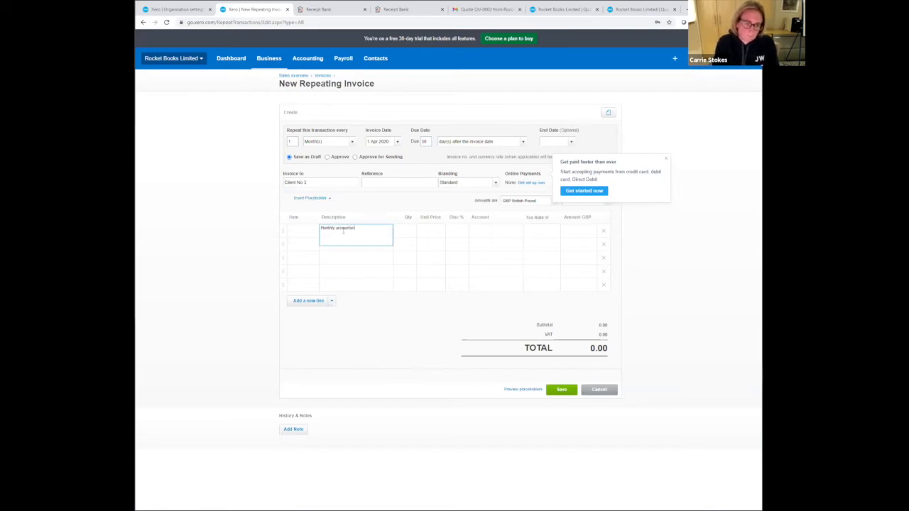
text(cy fees)
key(Tab)
key(Tab)
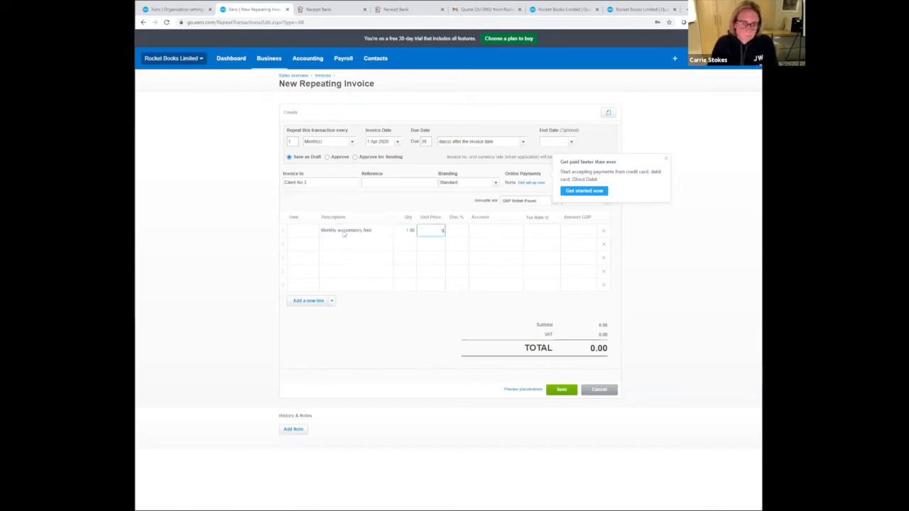
text(500)
key(Tab)
key(Tab)
text(200)
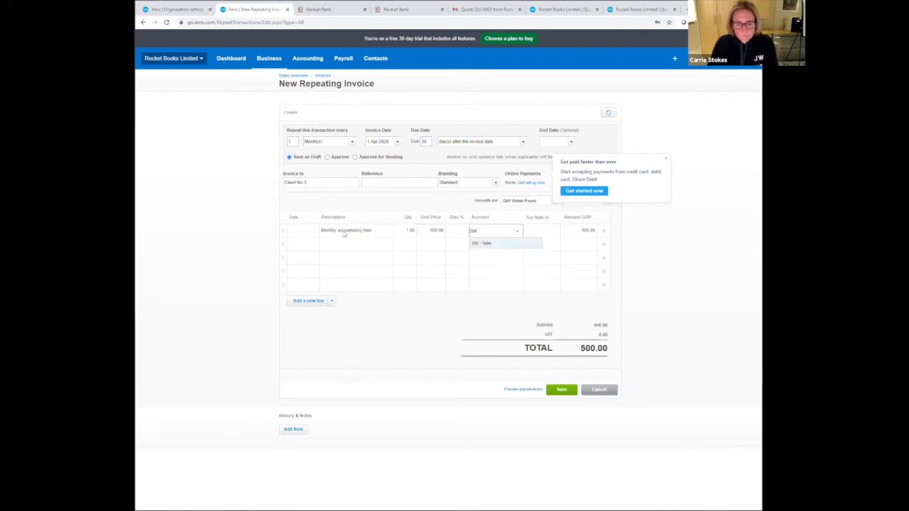
key(Tab)
- Save the Client No 3 repeating invoice template and open the list of draft invoices
click(554, 393)
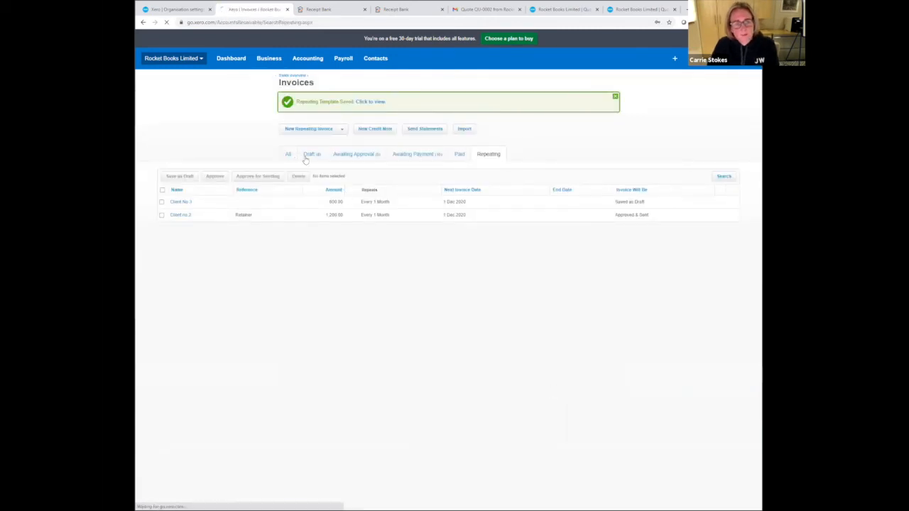
click(306, 157)
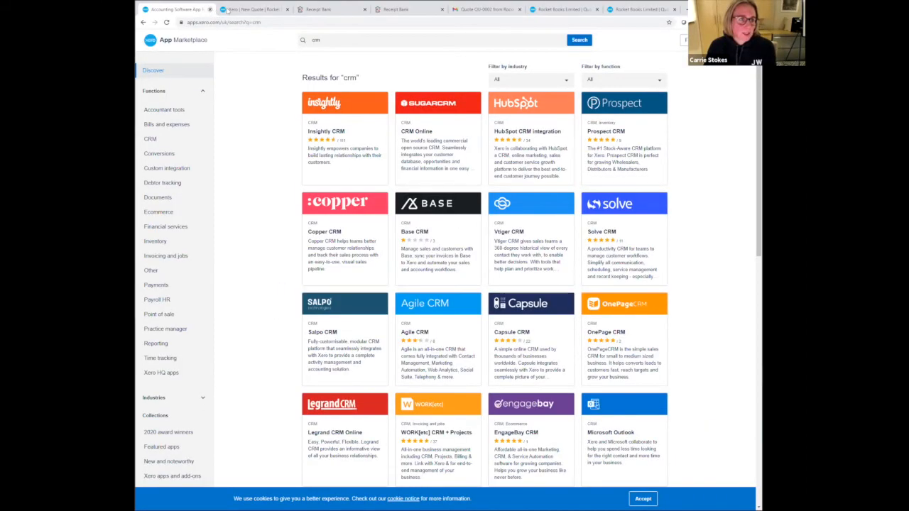
- Switch to Receipt Bank, close the add-documents pane, refresh the Costs inbox and check which documents are still in processing
click(321, 10)
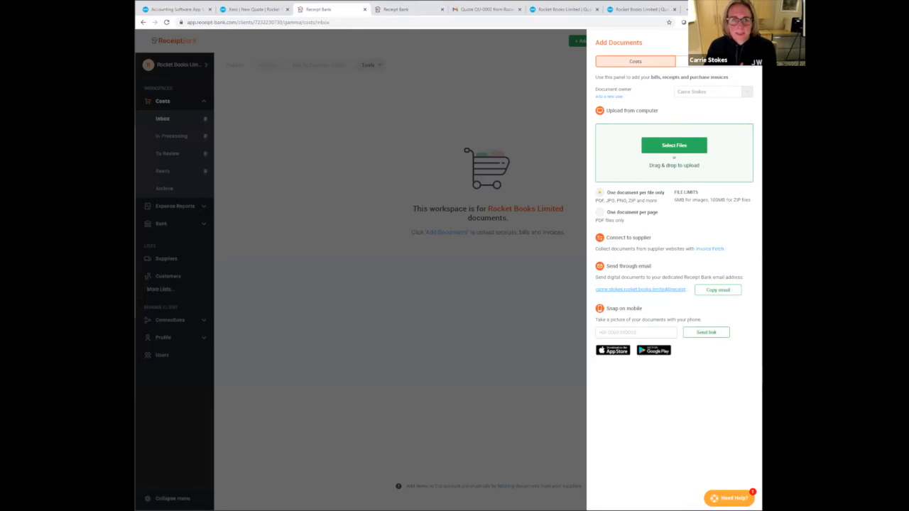
click(434, 59)
click(373, 33)
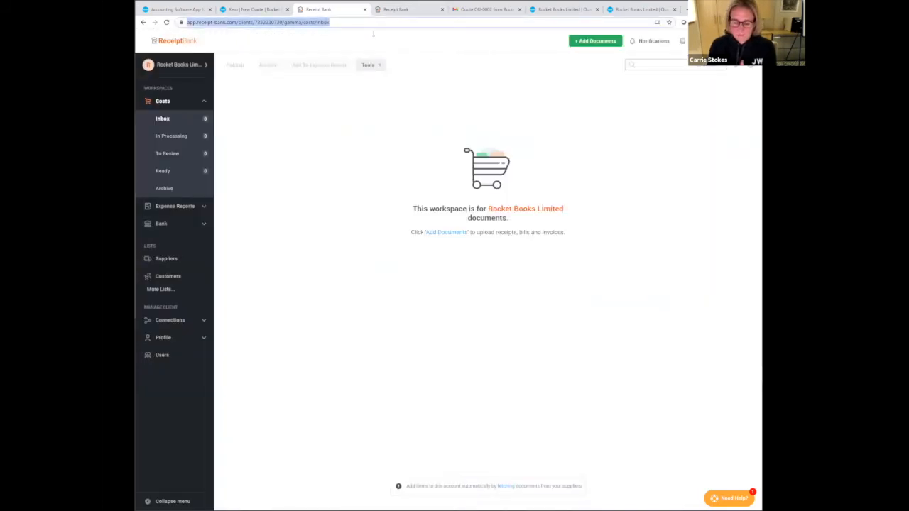
key(Return)
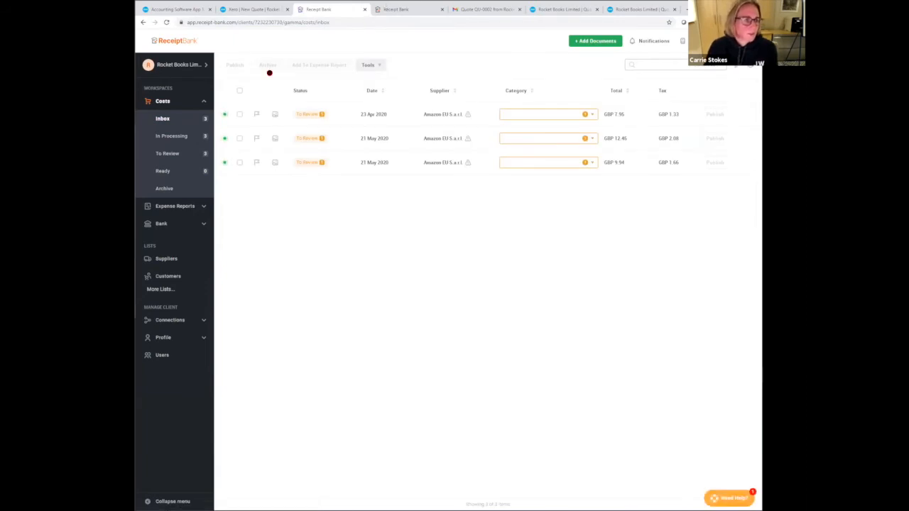
click(173, 136)
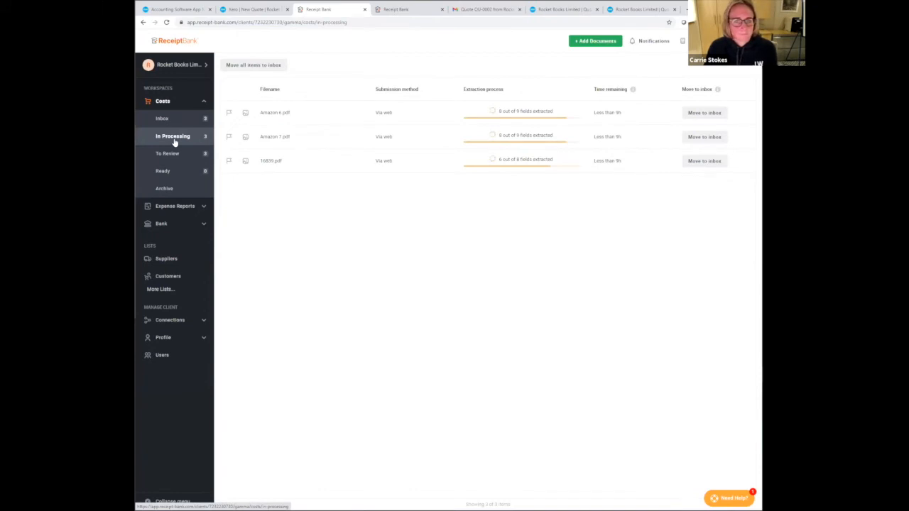
click(177, 122)
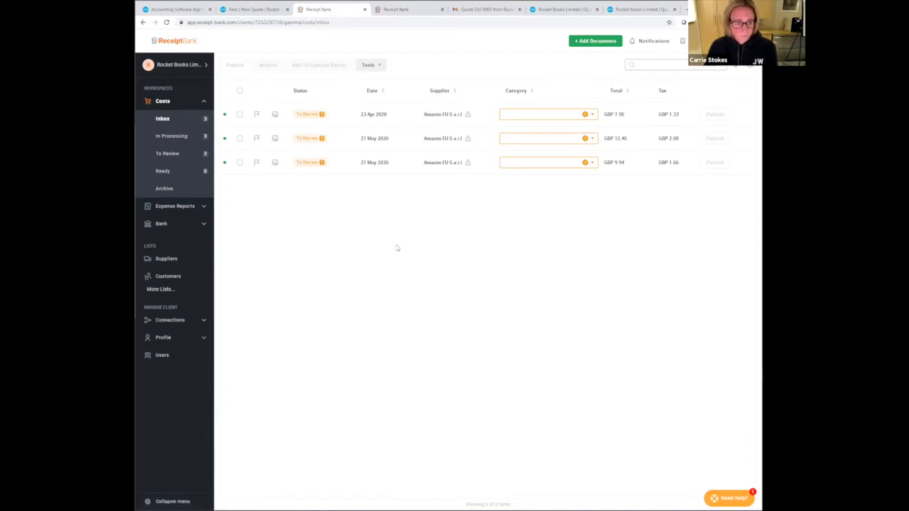
- Filter the suppliers list to those with inbox items and turn on auto-publish for Amazon EU S.a.r.l
click(187, 260)
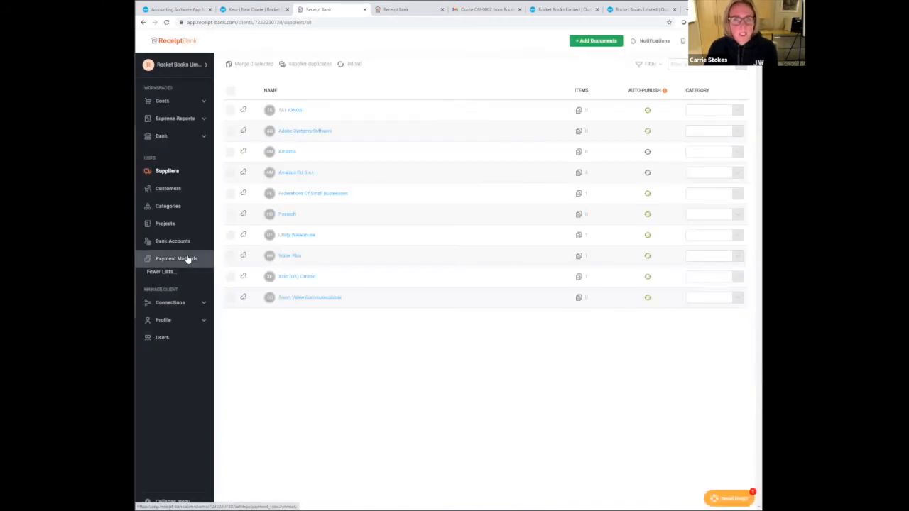
click(649, 64)
click(649, 100)
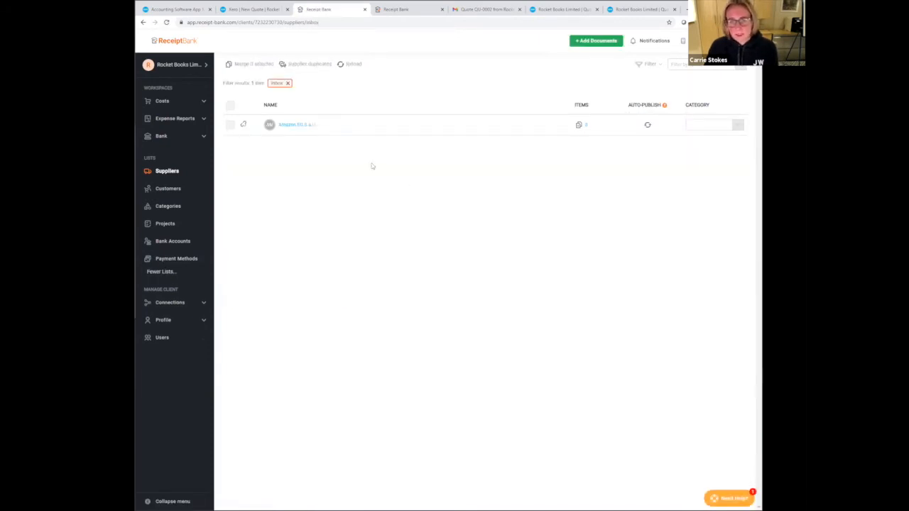
click(307, 125)
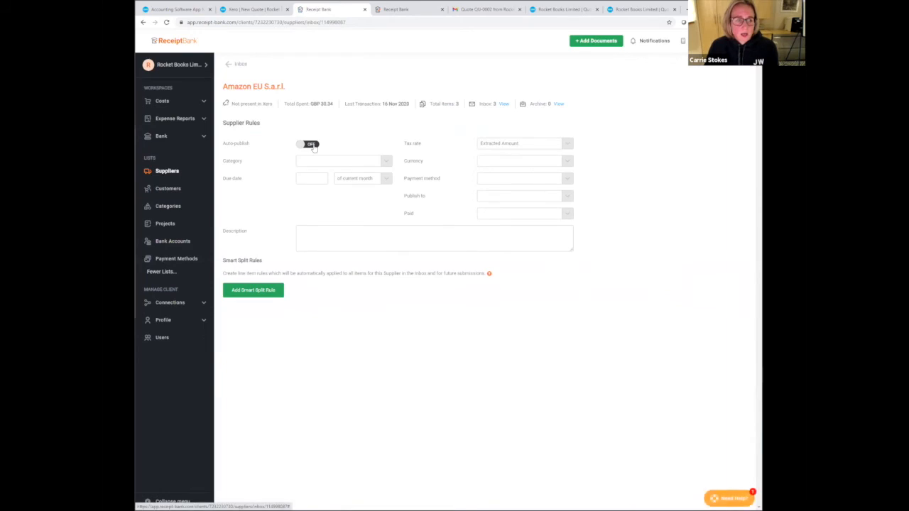
click(313, 145)
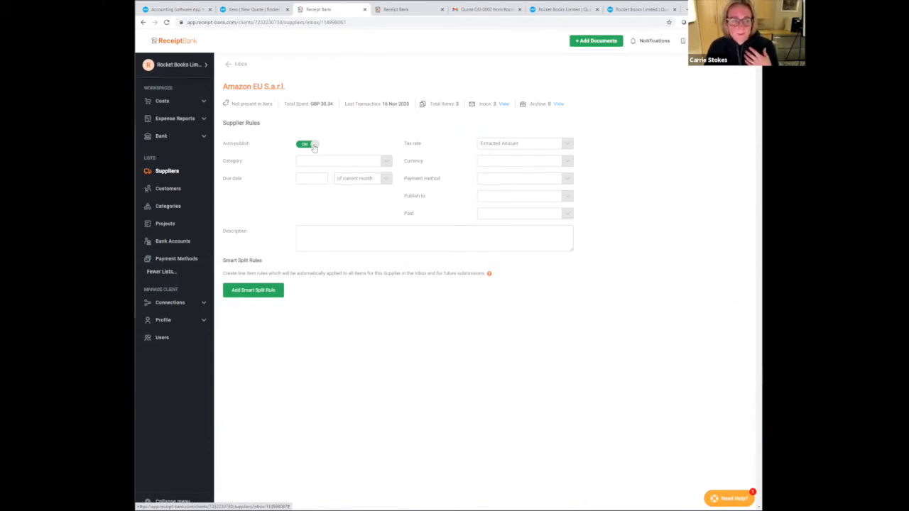
- Set Amazon EU's supplier rules to category 461 - Printing & Stationery, published to Purchases as Awaiting Payment
click(316, 162)
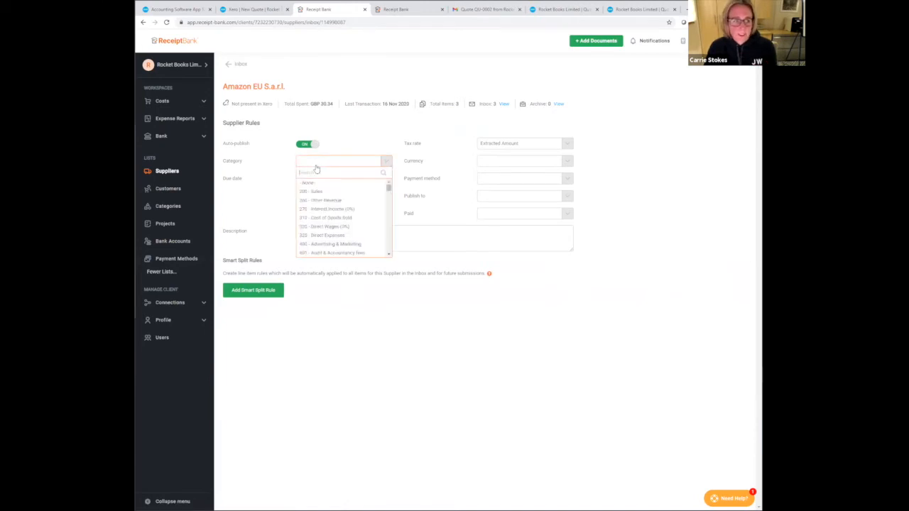
text(stat)
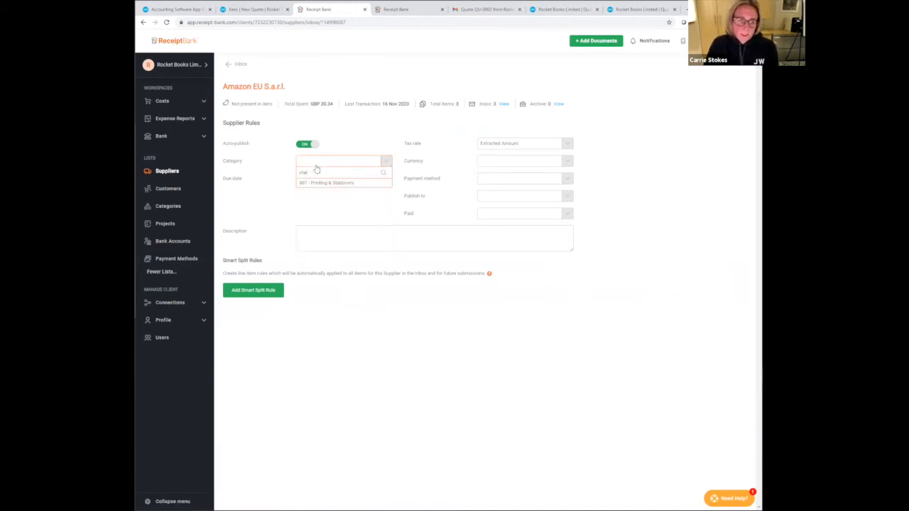
click(321, 182)
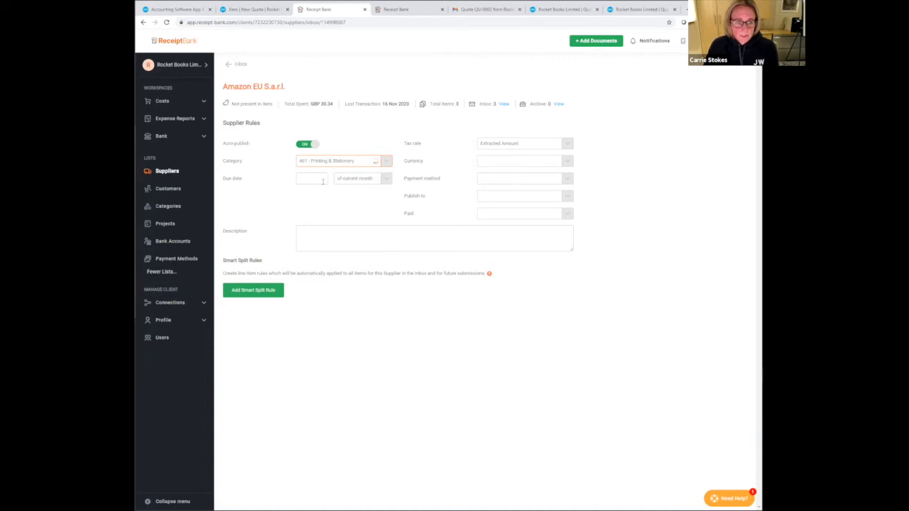
click(508, 198)
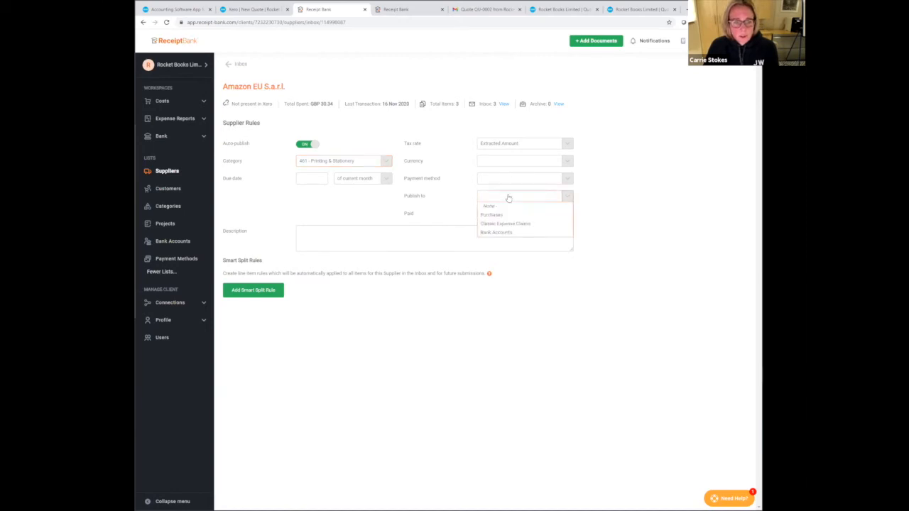
click(507, 215)
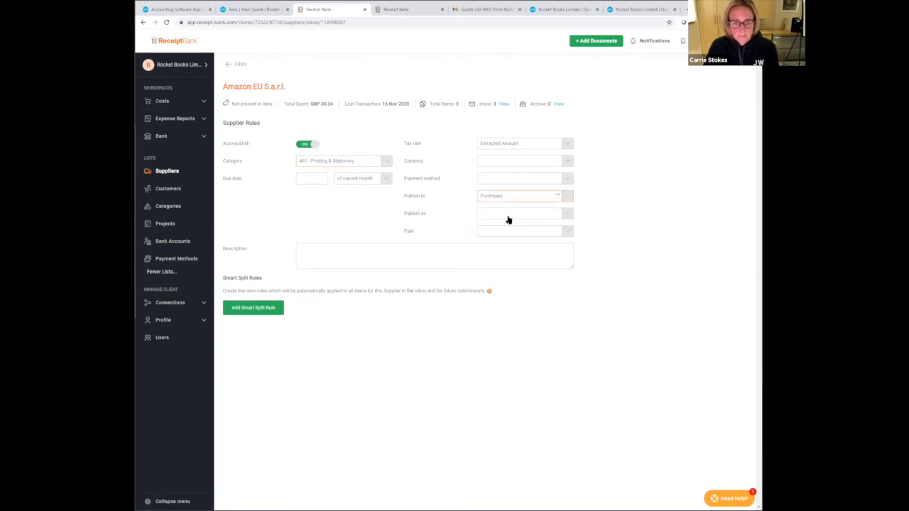
click(507, 216)
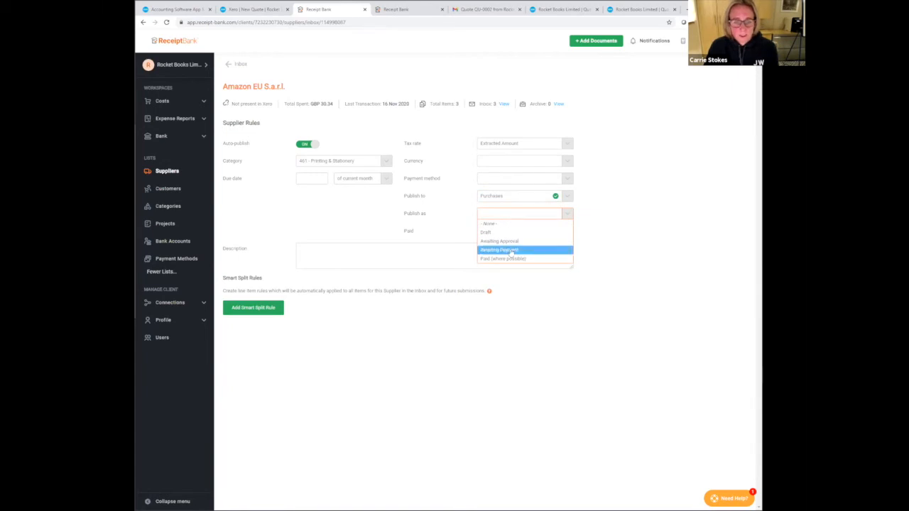
click(511, 251)
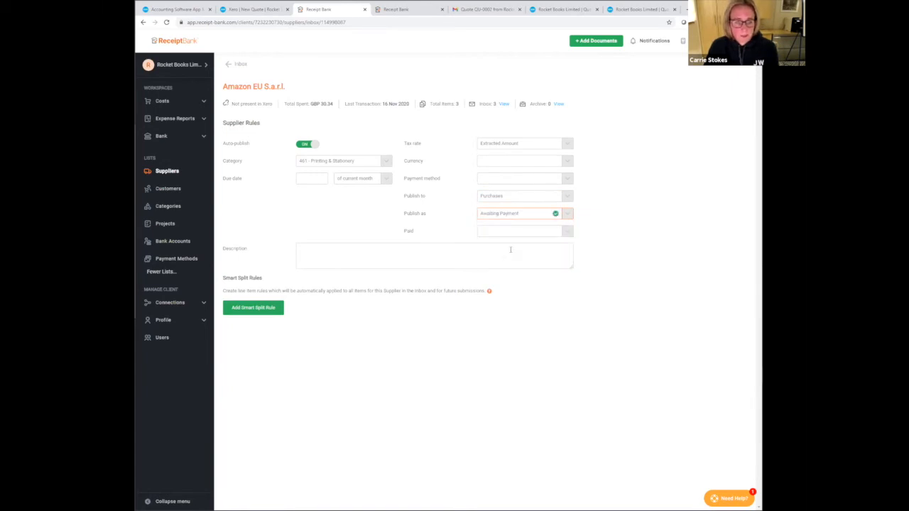
- Publish all of the Amazon EU S.a.r.l. inbox items to Xero and return to the Costs inbox
click(505, 105)
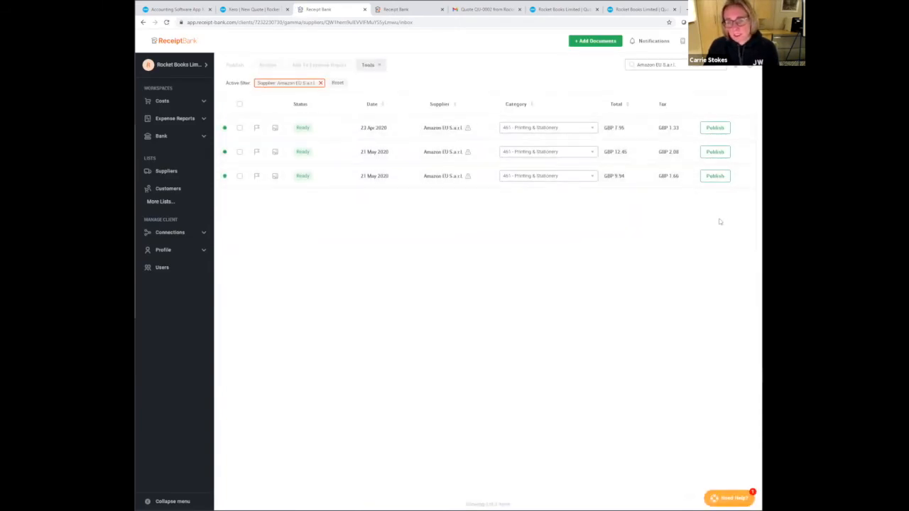
click(239, 104)
click(230, 63)
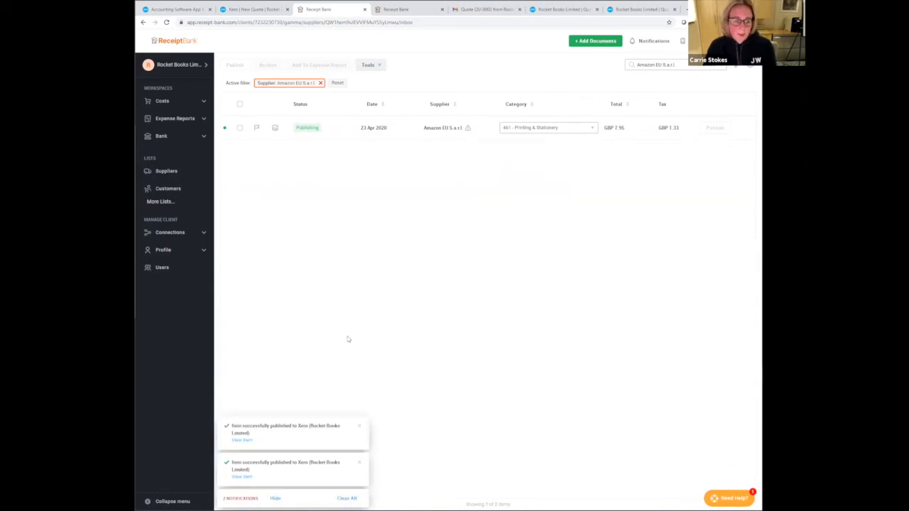
click(165, 102)
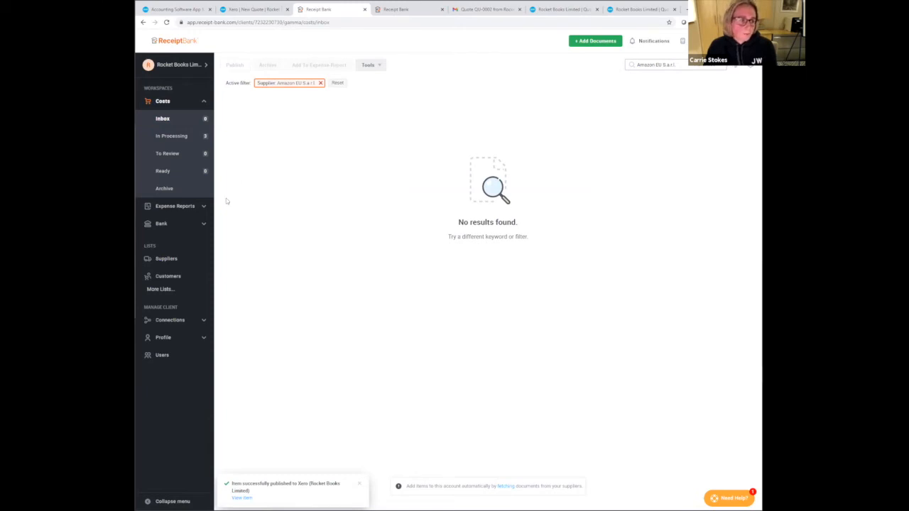
- Set the Utility Warehouse supplier's category to 445 - Light, Power, Heating and return to the Costs inbox
click(195, 264)
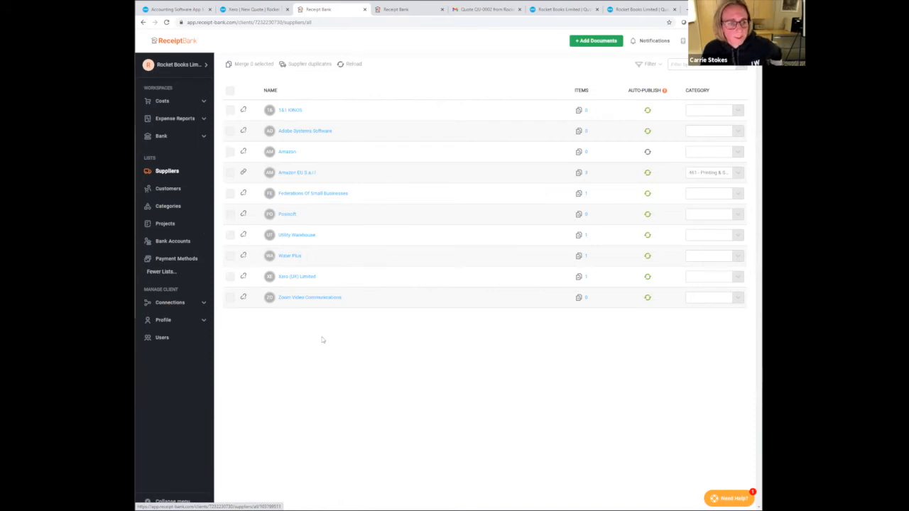
click(293, 236)
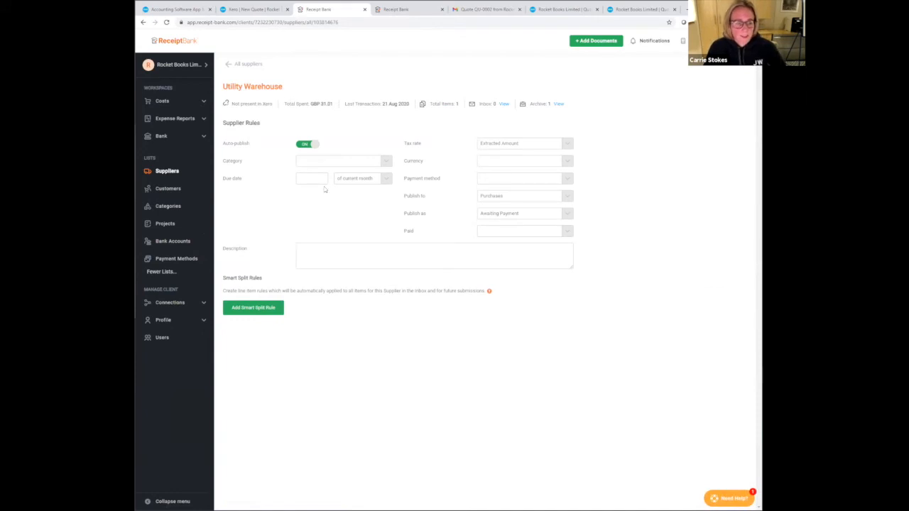
click(328, 163)
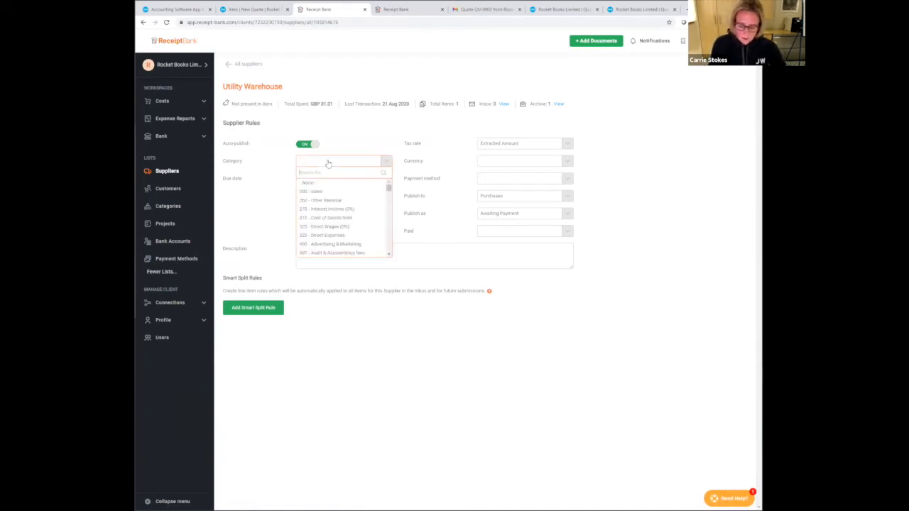
text(lig)
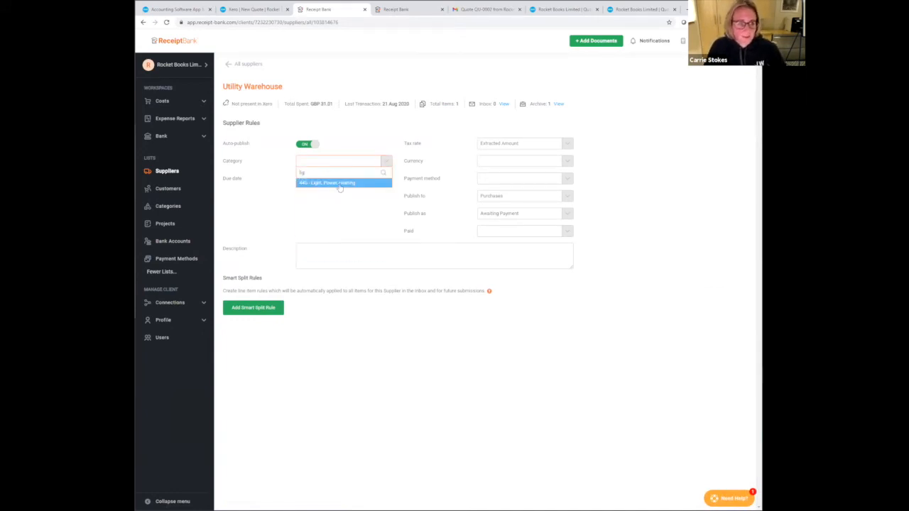
click(339, 183)
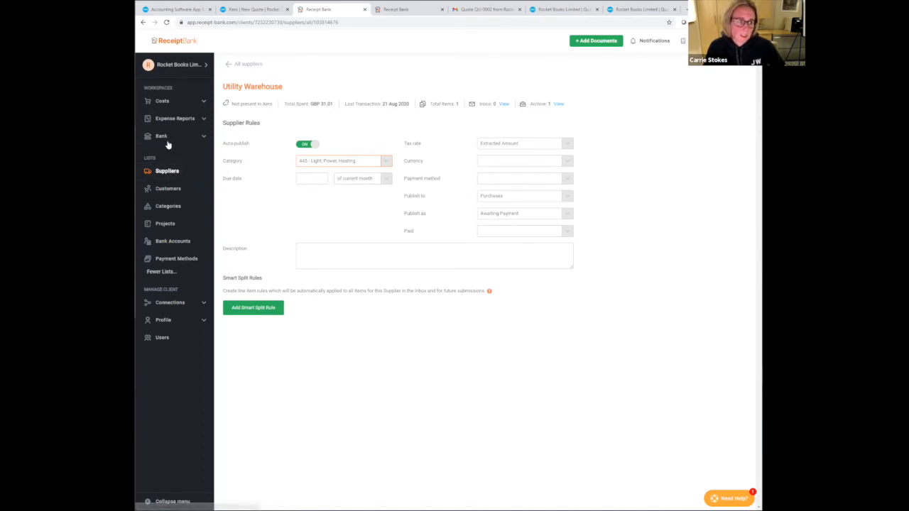
click(171, 105)
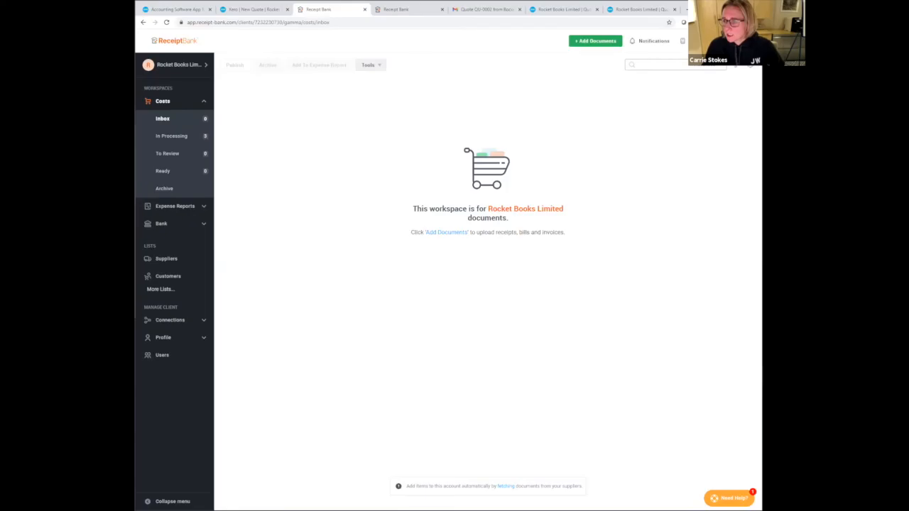
- Switch to Xero, leave the new quote without saving and open the Current Account's bank reconciliation
click(247, 10)
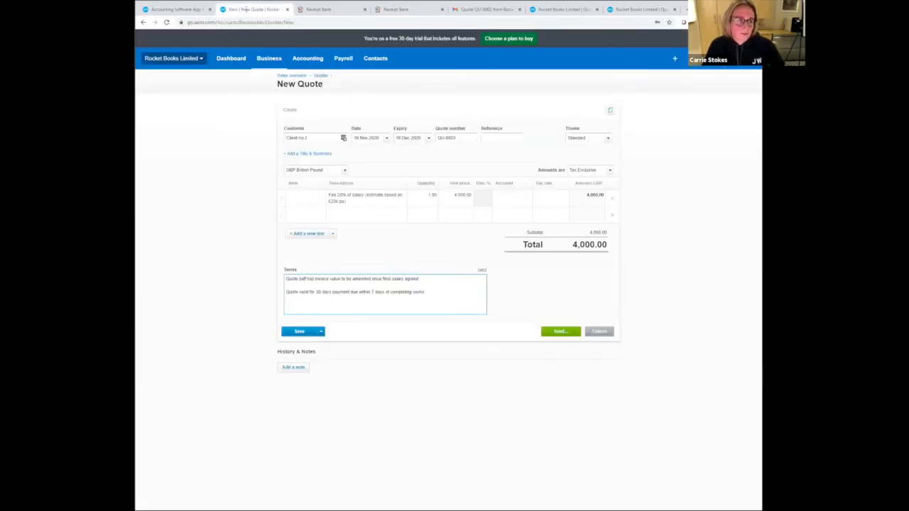
click(308, 60)
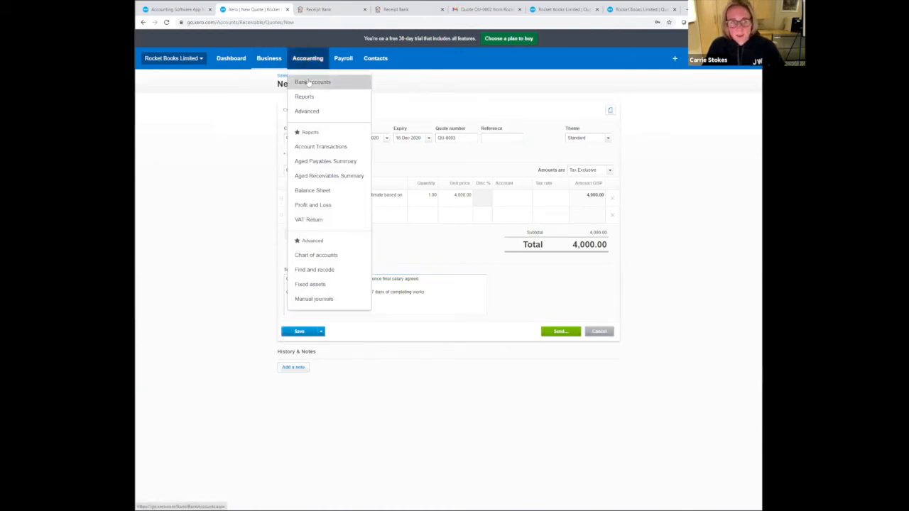
click(309, 84)
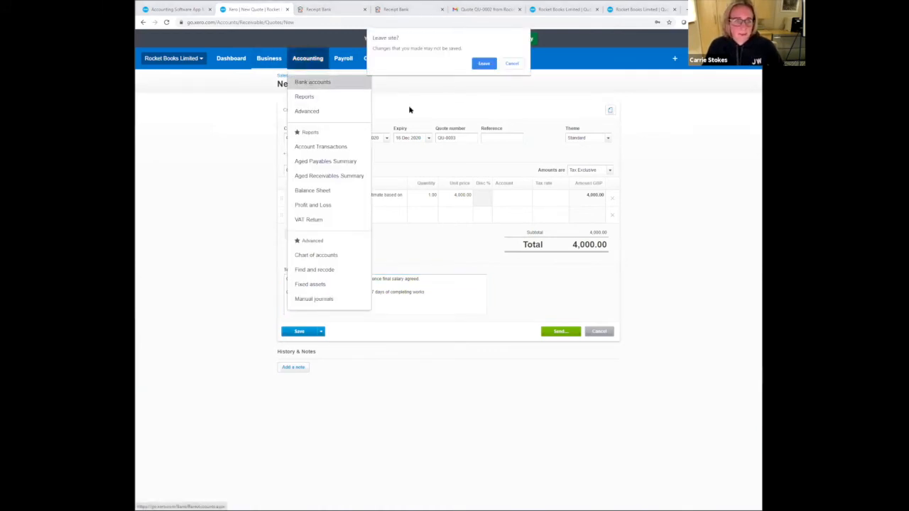
click(483, 64)
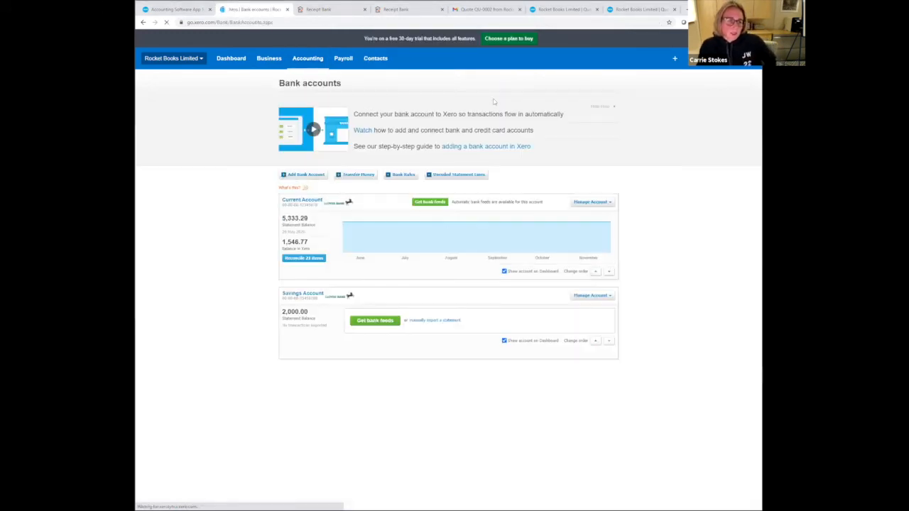
click(229, 59)
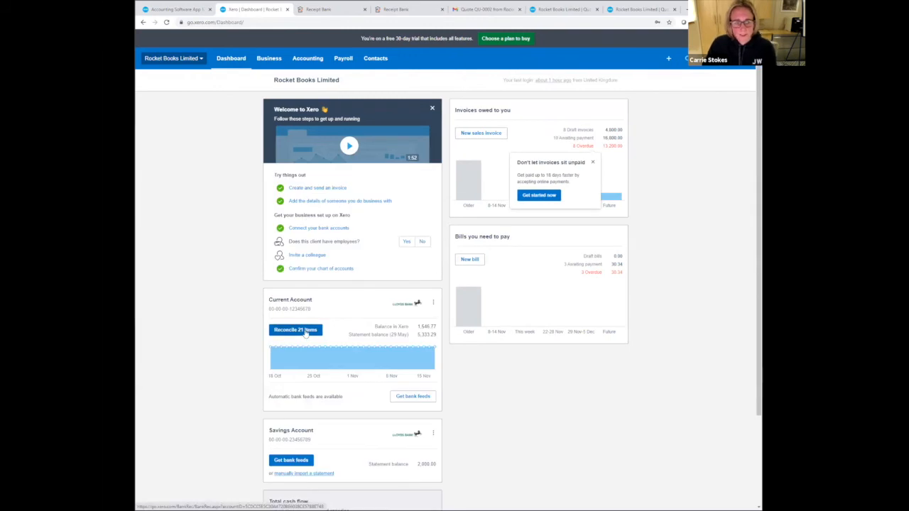
click(306, 334)
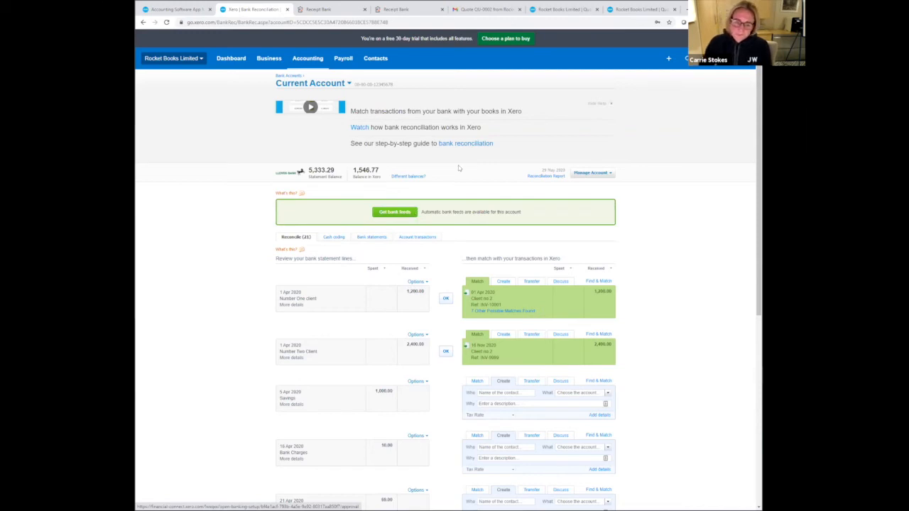
- Examine the other possible matches for the 1 Apr 2020 Number One client receipt, leaving the match unchanged
scroll(272, 210, down, 1)
scroll(274, 209, down, 2)
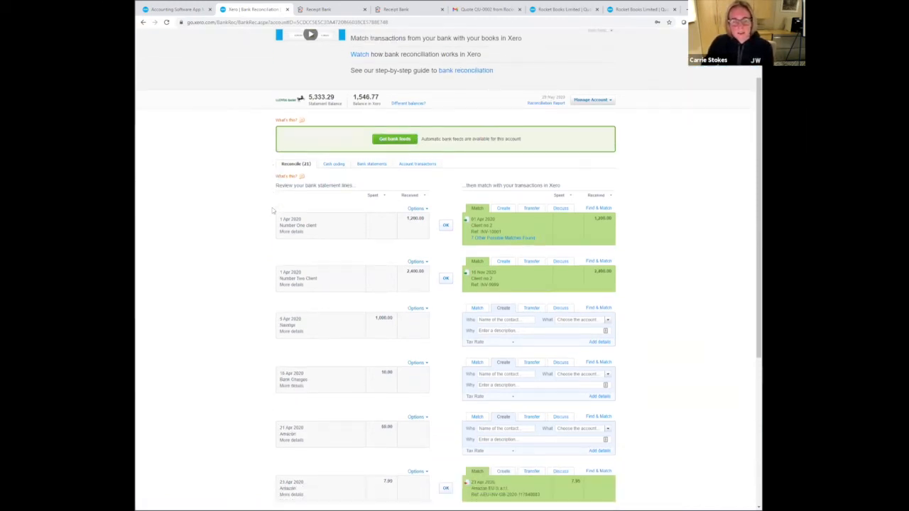
scroll(274, 209, up, 2)
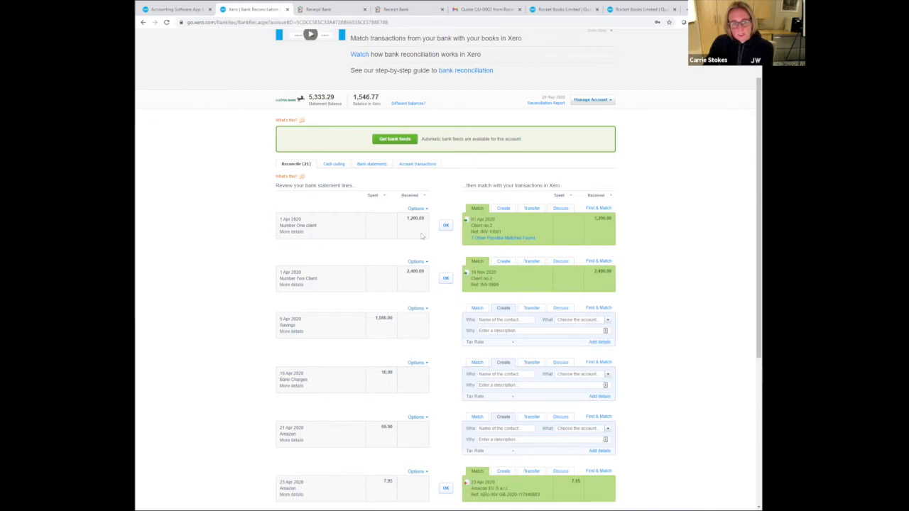
click(503, 238)
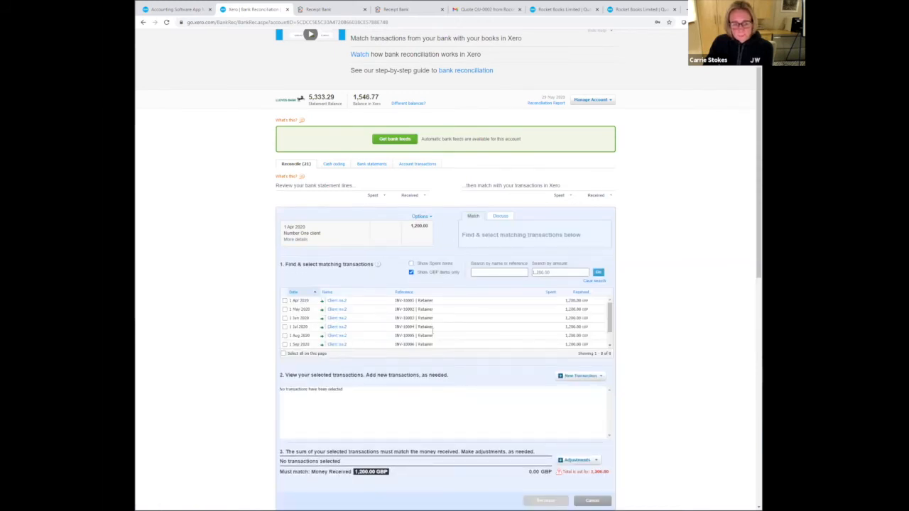
scroll(509, 378, down, 2)
click(594, 429)
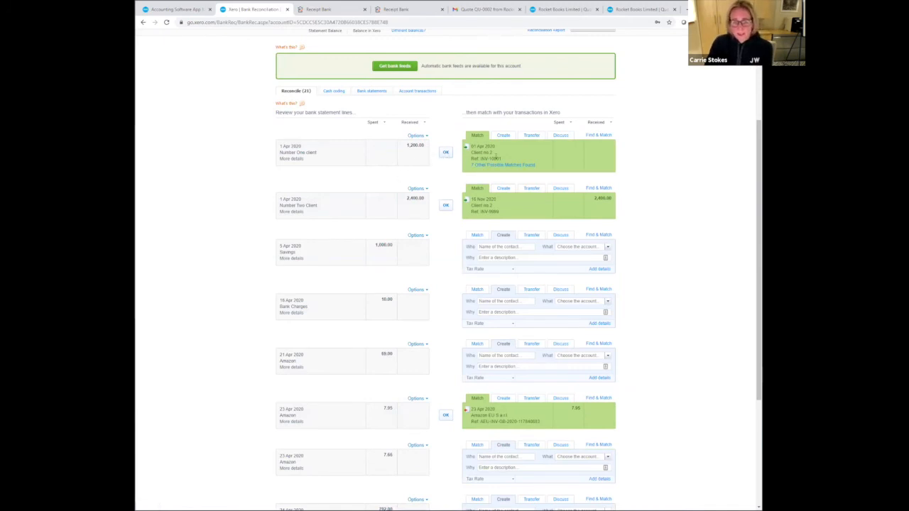
- Reconcile the 1 Apr 2020 receipts from Number One client and Number Two Client with their suggested invoice matches
click(446, 153)
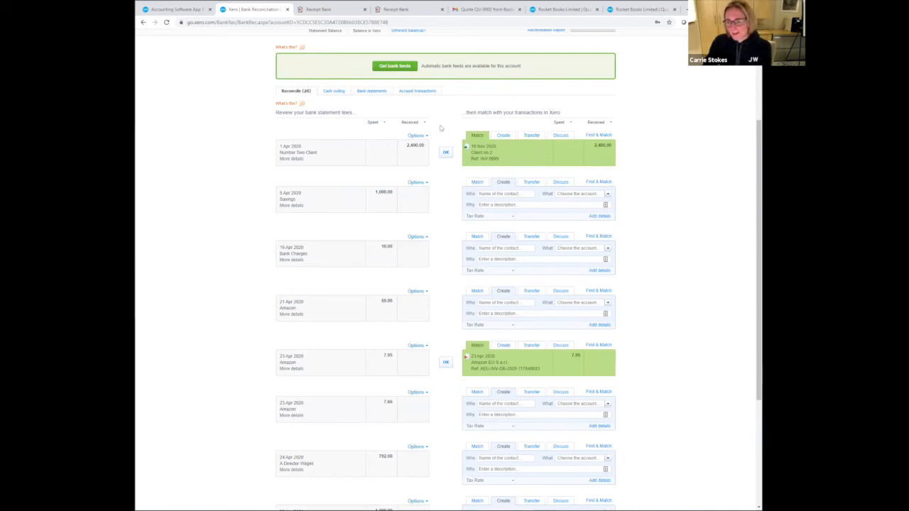
click(446, 154)
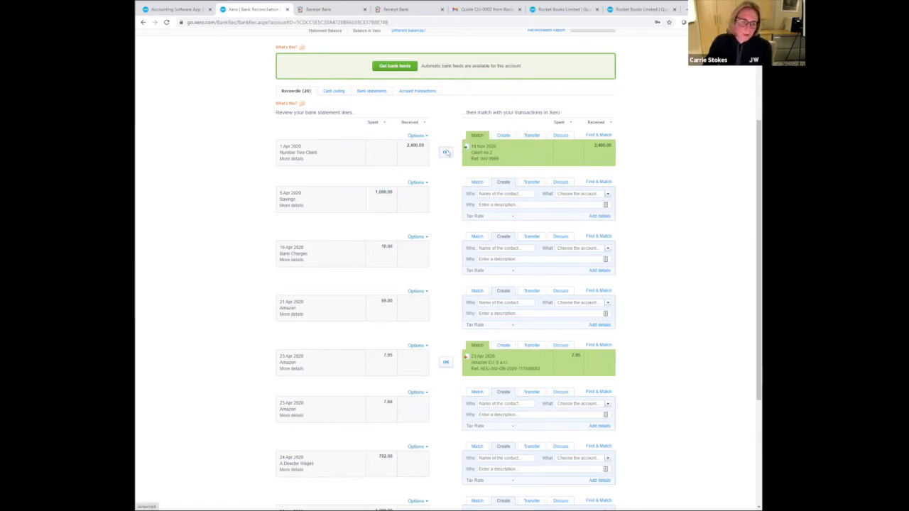
click(458, 300)
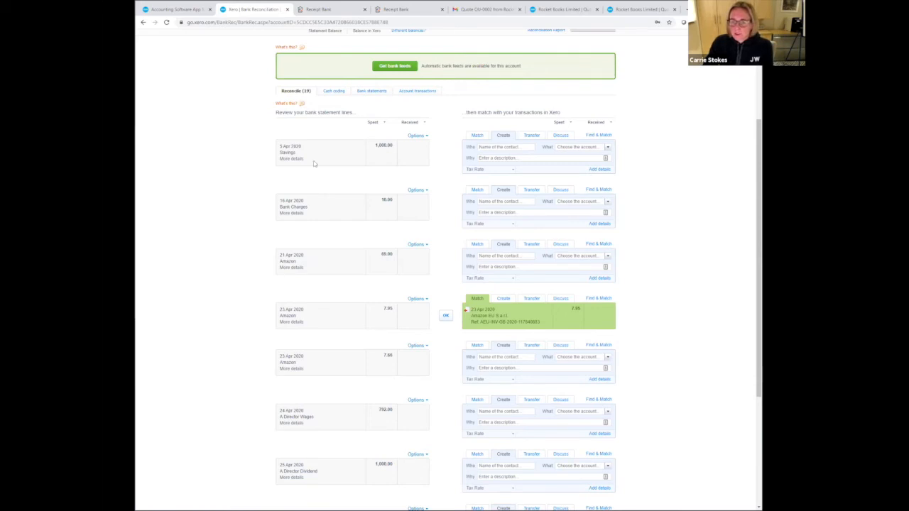
- Reconcile the 5 Apr 2020 Savings payment as a transfer to the Savings Account
click(532, 137)
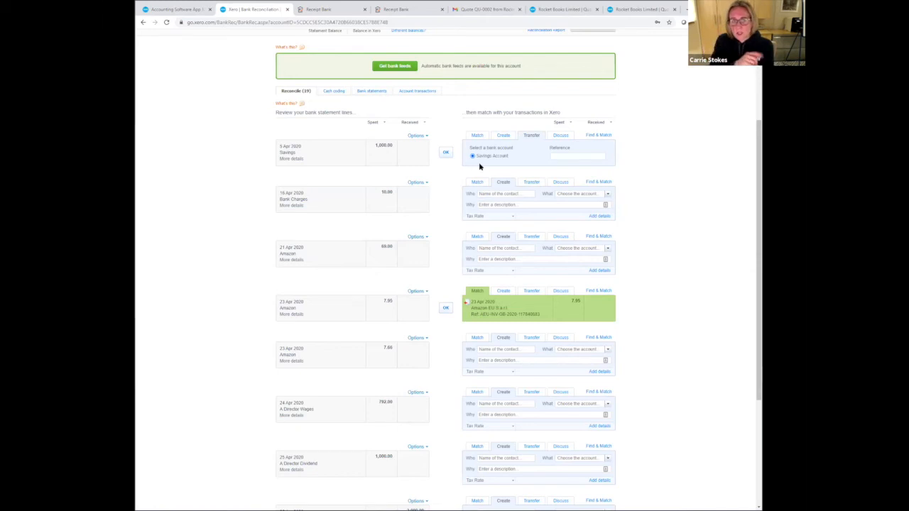
click(443, 153)
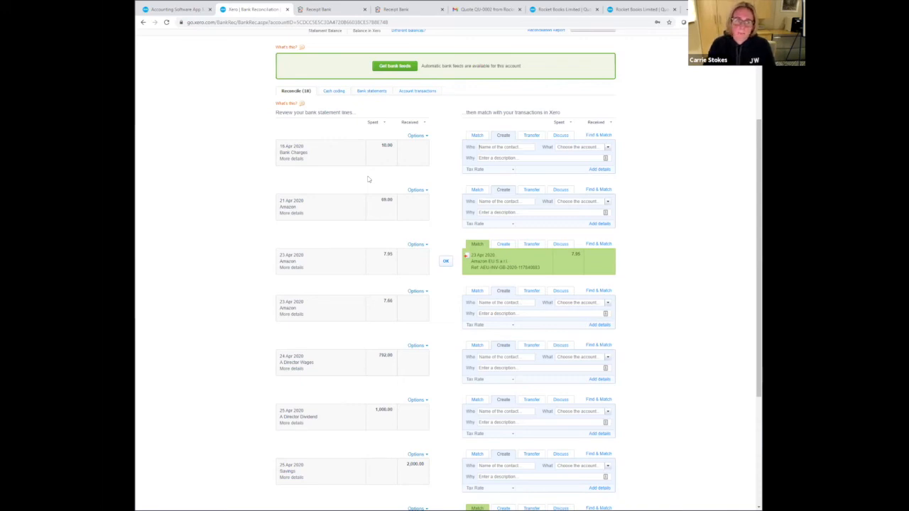
- Create a bank rule from the 16 Apr Bank Charges line, with payee contains Bank Charges and contact lloyds bank
click(416, 137)
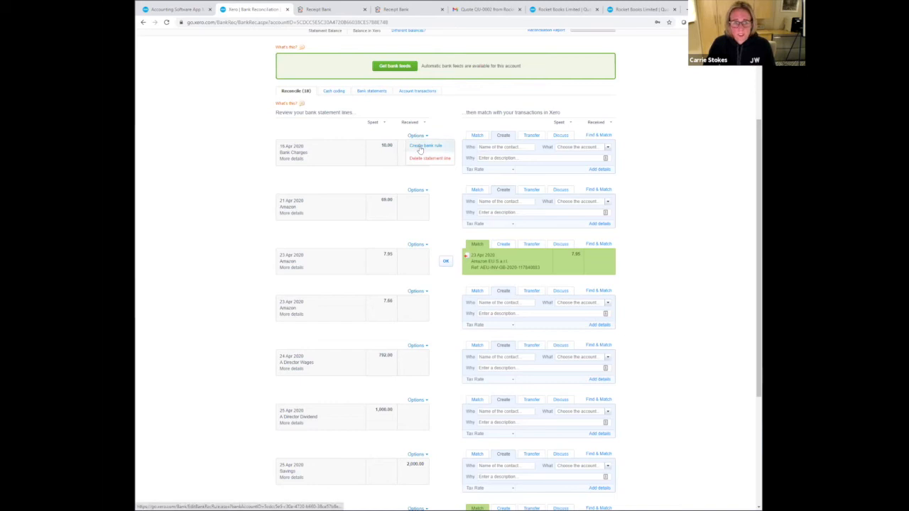
click(421, 146)
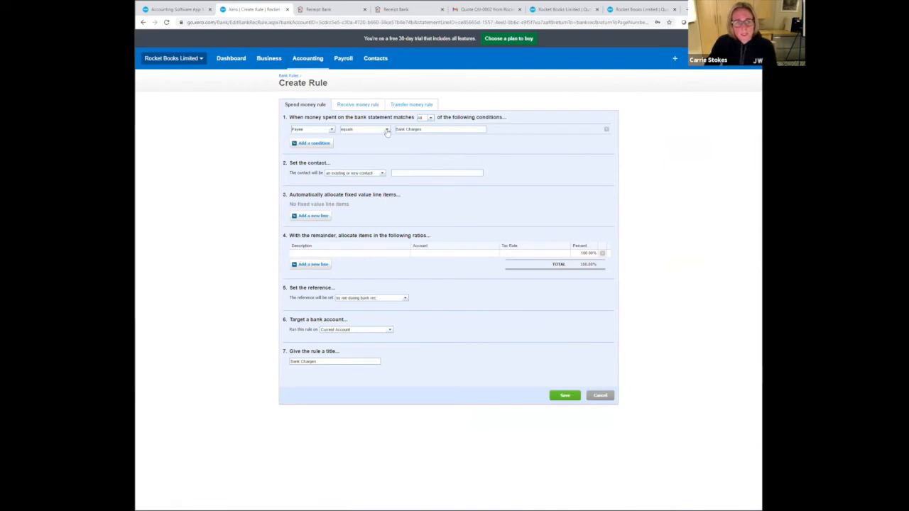
click(387, 130)
click(379, 144)
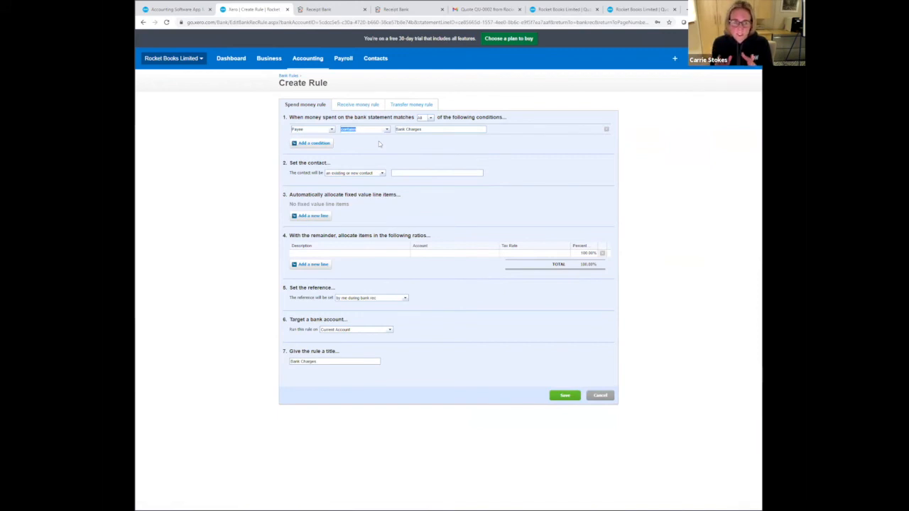
click(411, 172)
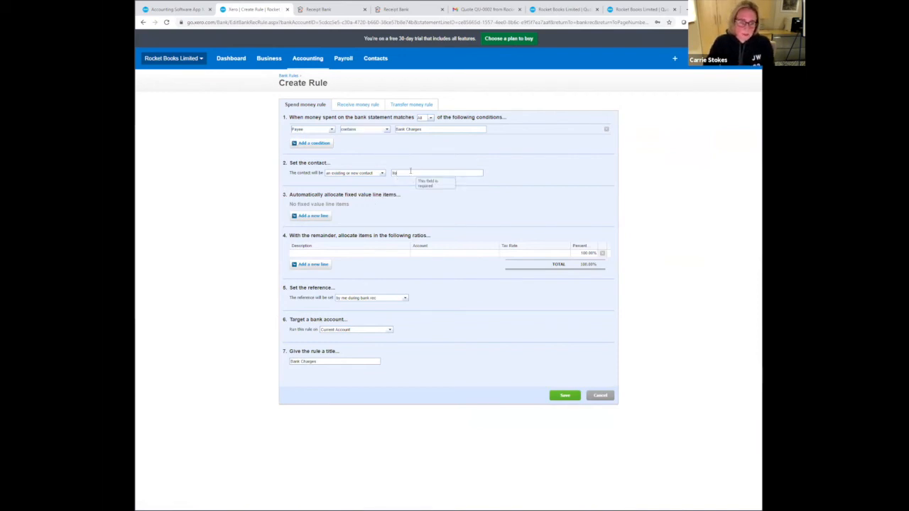
text(lloyds )
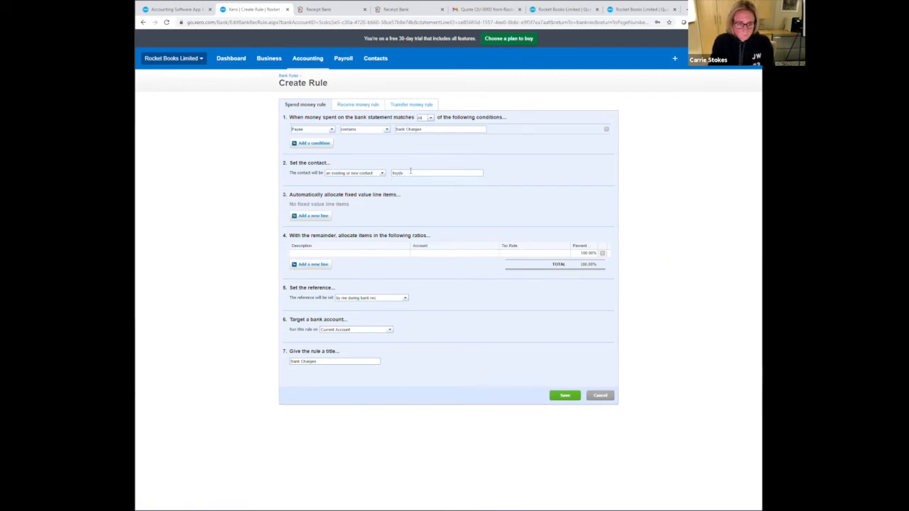
text(bank)
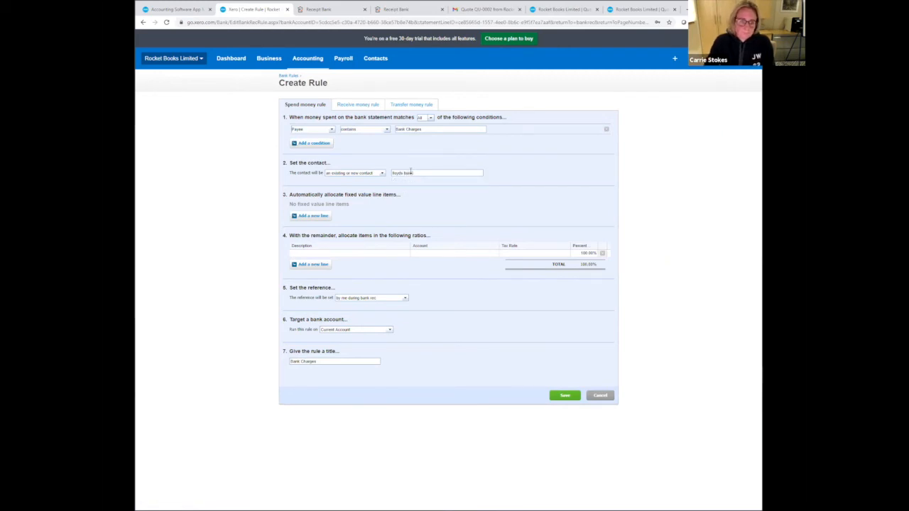
- Allocate the Bank Charges rule to 404 - Bank Fees and set its reference from the payee
click(432, 253)
text(b)
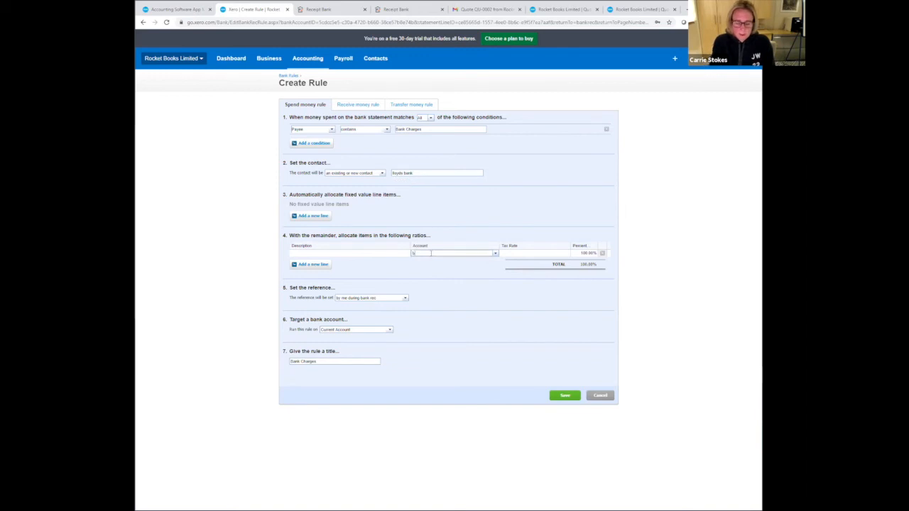
text(ank)
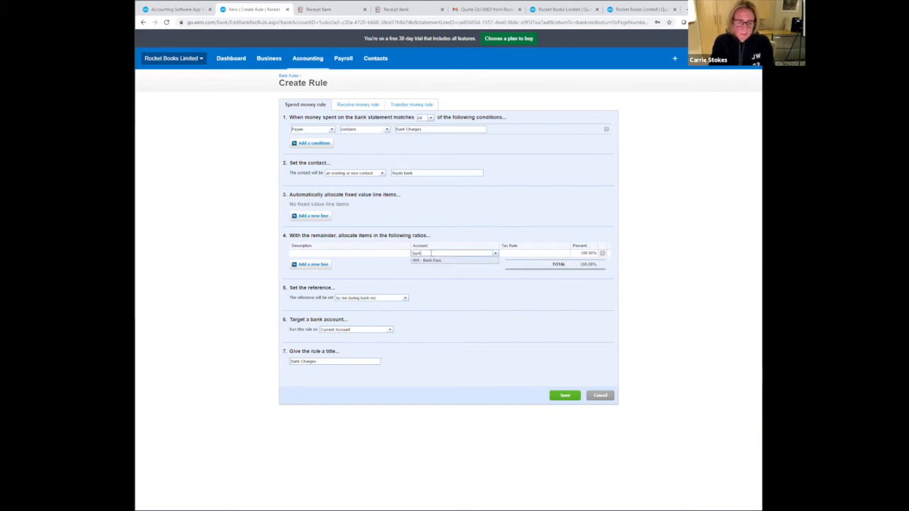
click(443, 262)
click(406, 300)
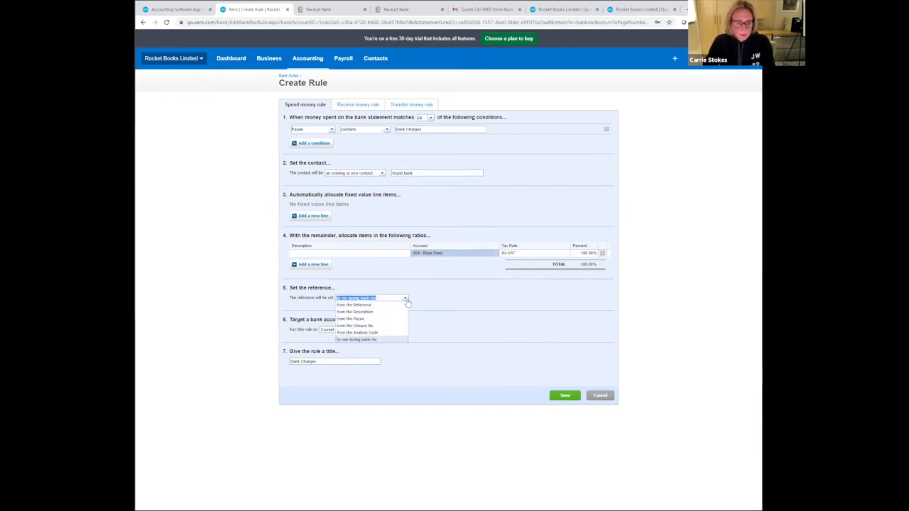
click(389, 318)
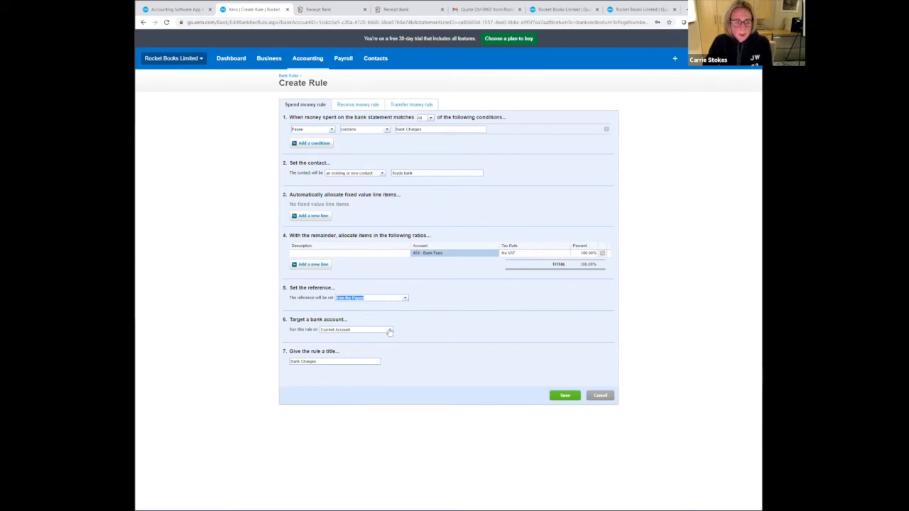
- Run the Bank Charges rule on all bank accounts and save it
click(389, 331)
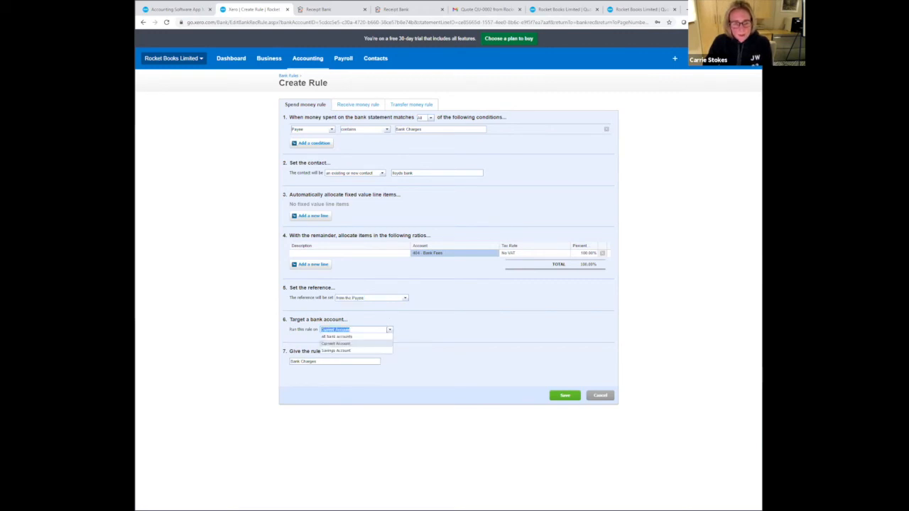
click(383, 337)
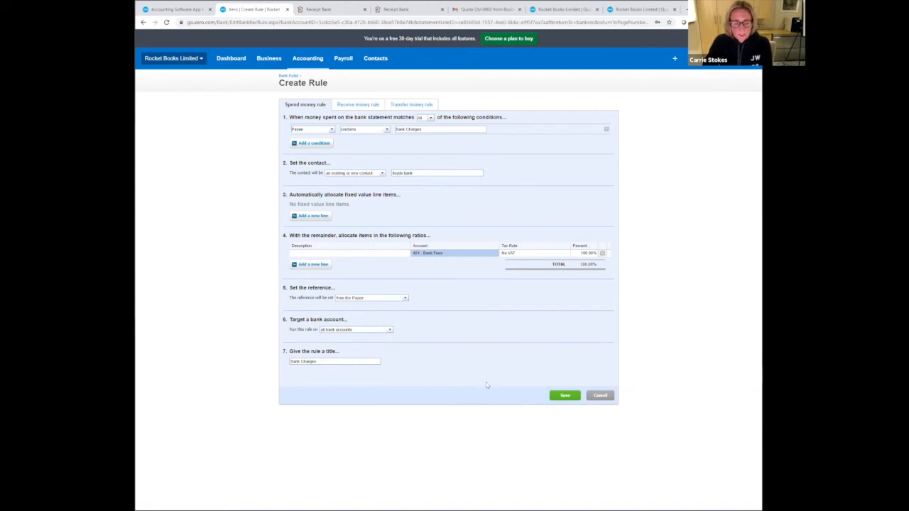
click(558, 397)
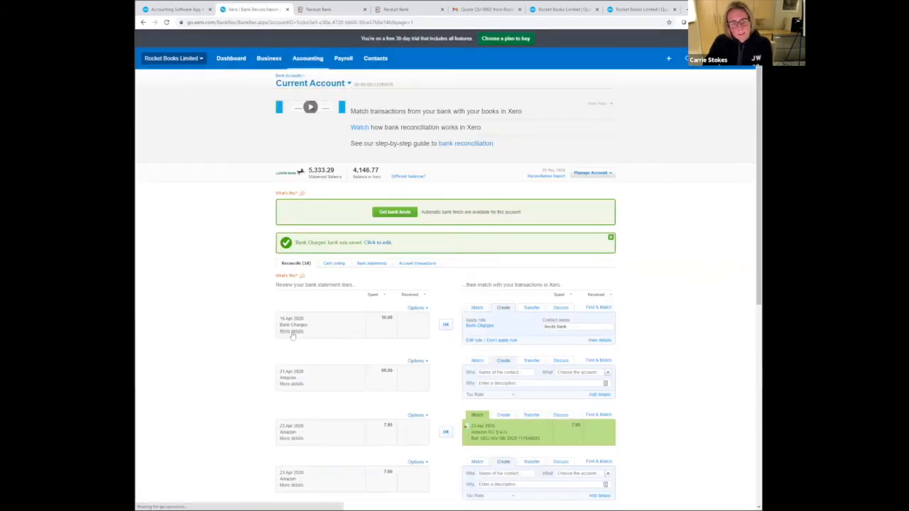
- Check the statement details of the 16 Apr Bank Charges line and reconcile it using the Bank Charges rule
click(292, 335)
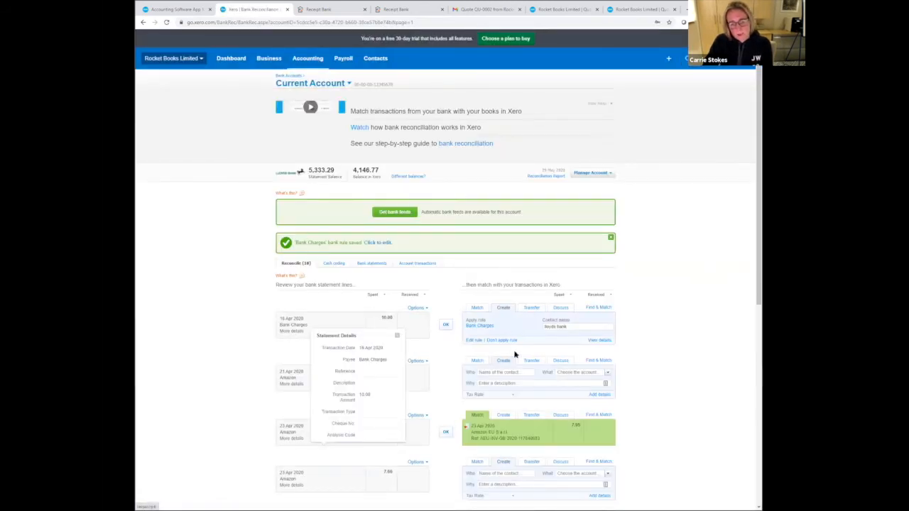
click(446, 325)
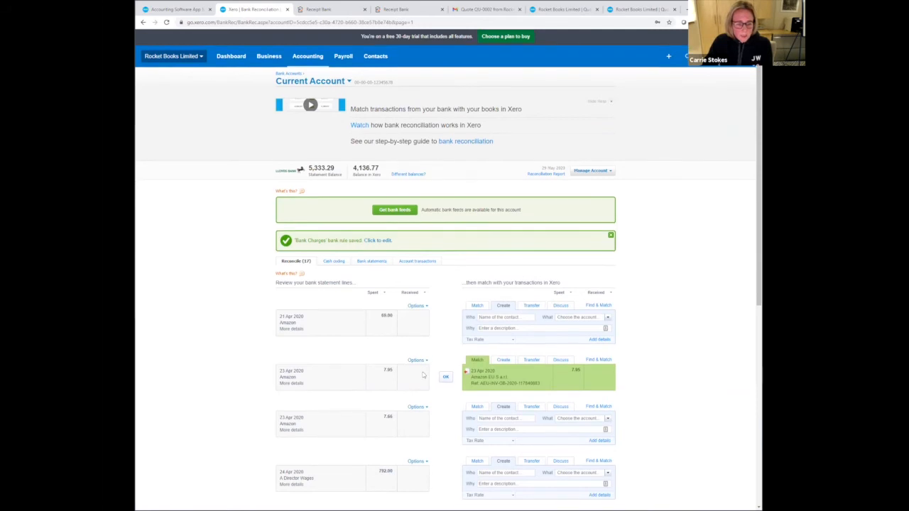
- Create a bank rule from the 24 Apr A Director Wages line, with payee contains A Director Wages and contact Director
scroll(425, 376, down, 3)
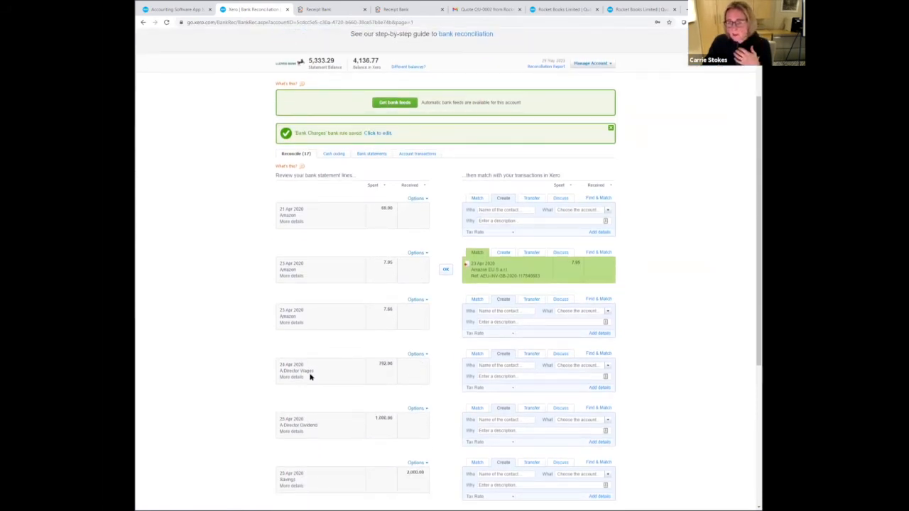
click(424, 355)
click(424, 365)
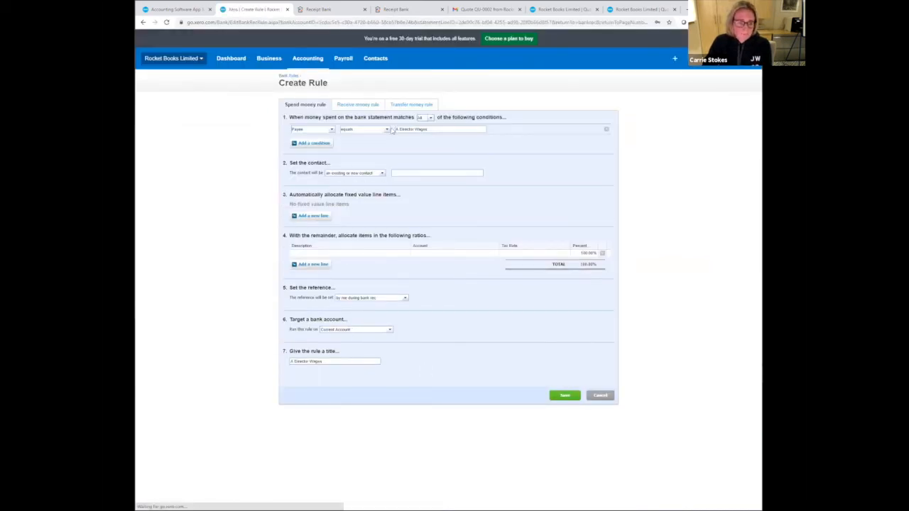
click(387, 130)
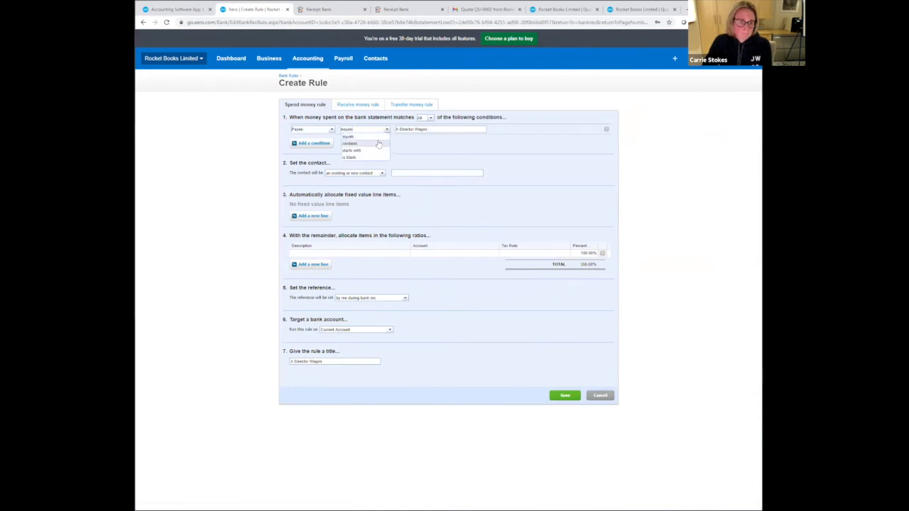
click(379, 143)
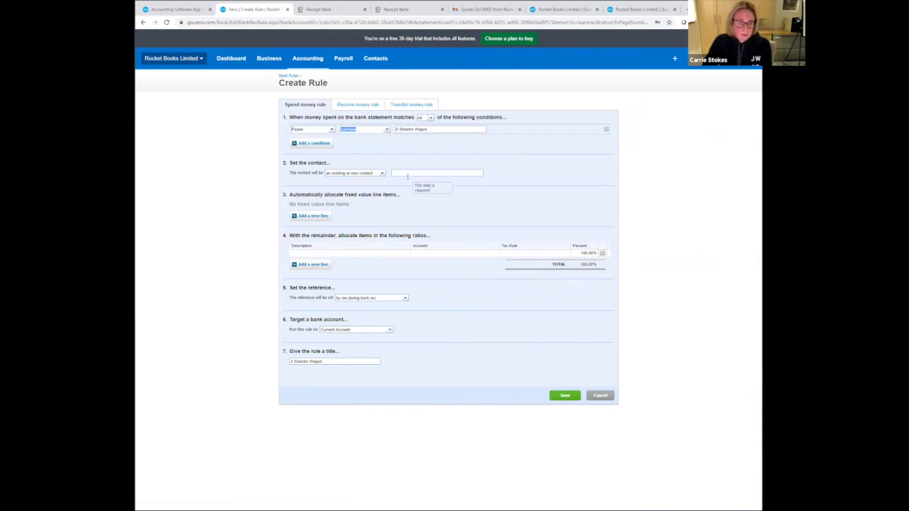
click(407, 176)
text(Dire)
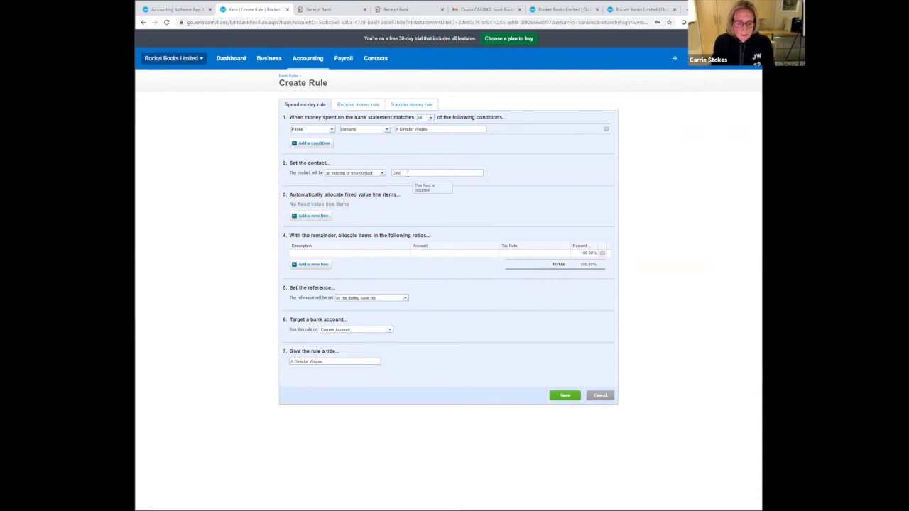
text(ctor)
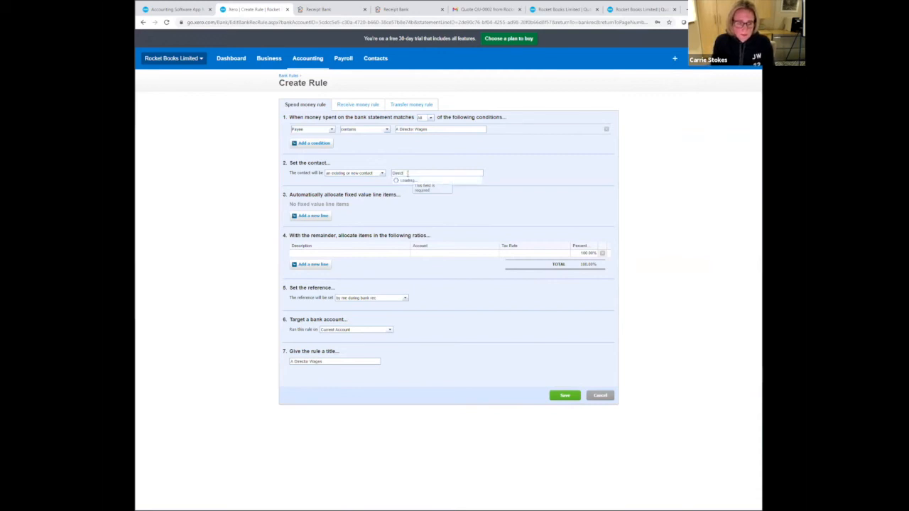
click(422, 253)
text(dire)
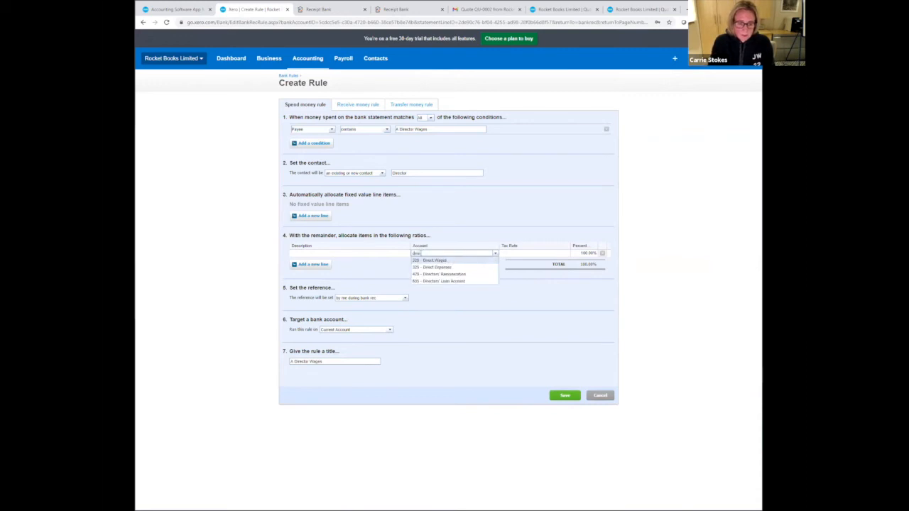
click(439, 281)
- Allocate the A Director Wages rule to the Directors' Remuneration account
click(483, 253)
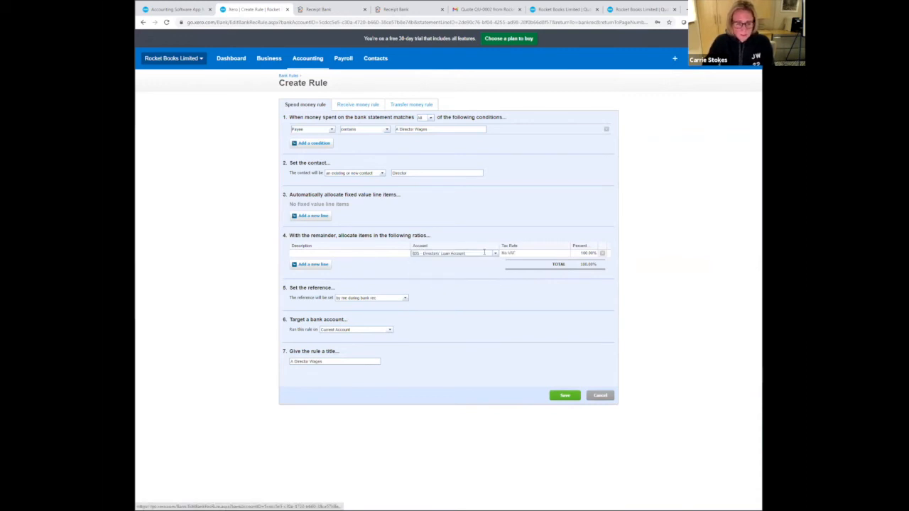
key(BackSpace)
text(dire)
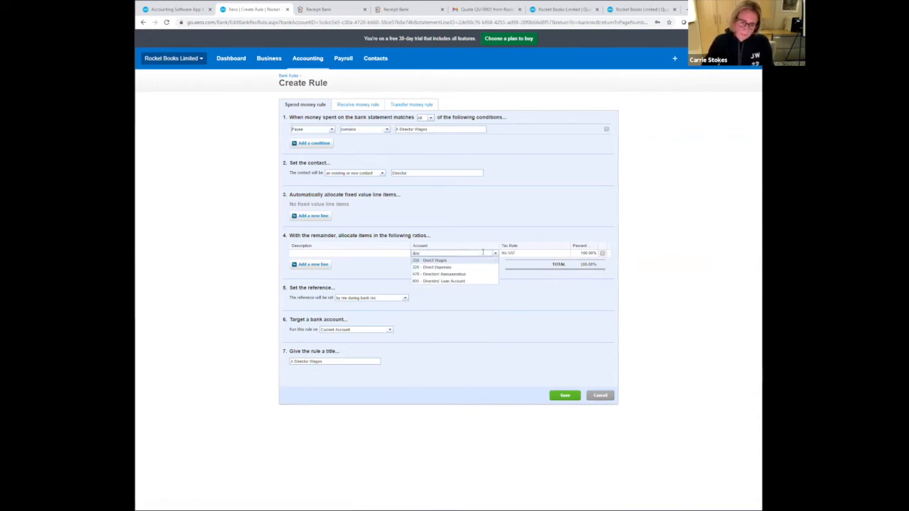
click(471, 277)
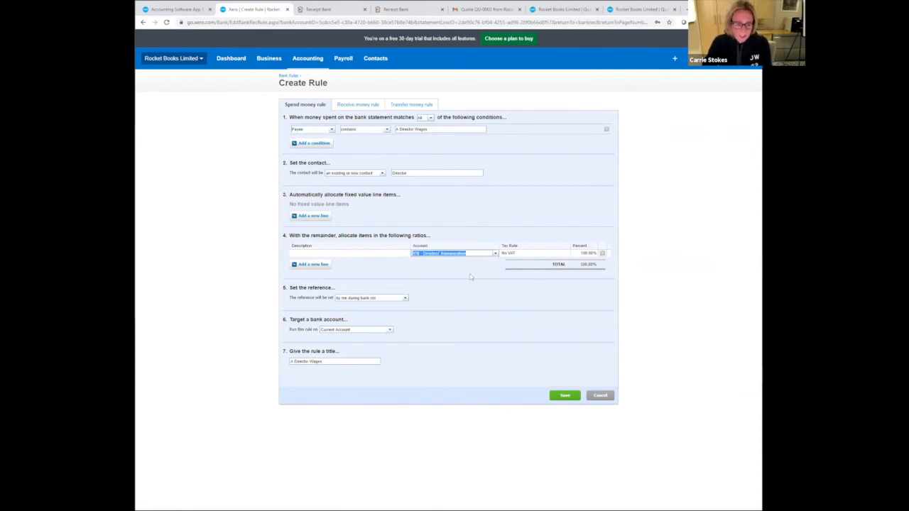
- Set the A Director Wages rule's reference from the payee and save the rule
click(403, 299)
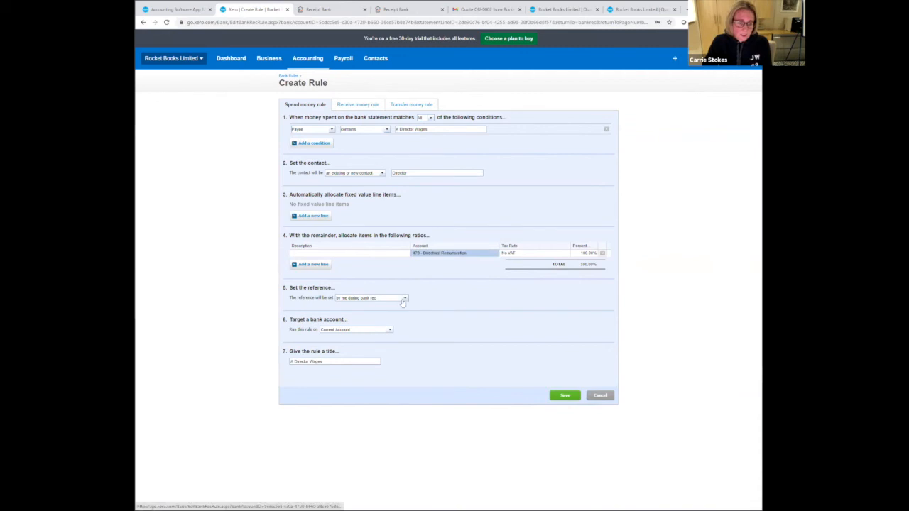
click(403, 299)
click(386, 319)
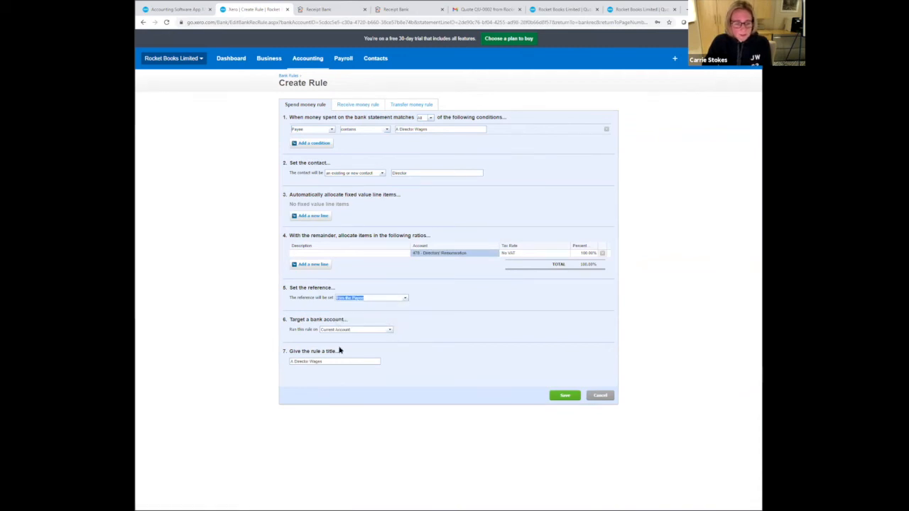
click(566, 396)
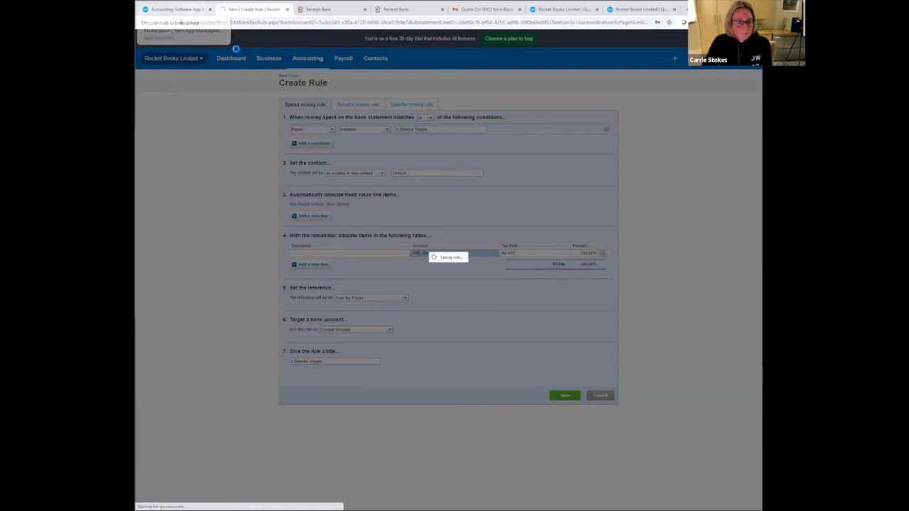
- Close the Xero App Marketplace search page and return to the Current Account's bank reconciliation
click(187, 10)
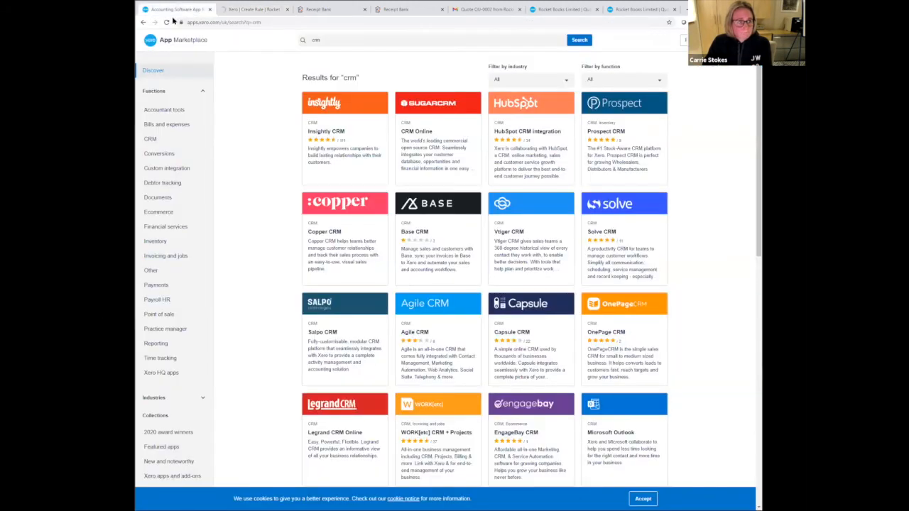
click(208, 9)
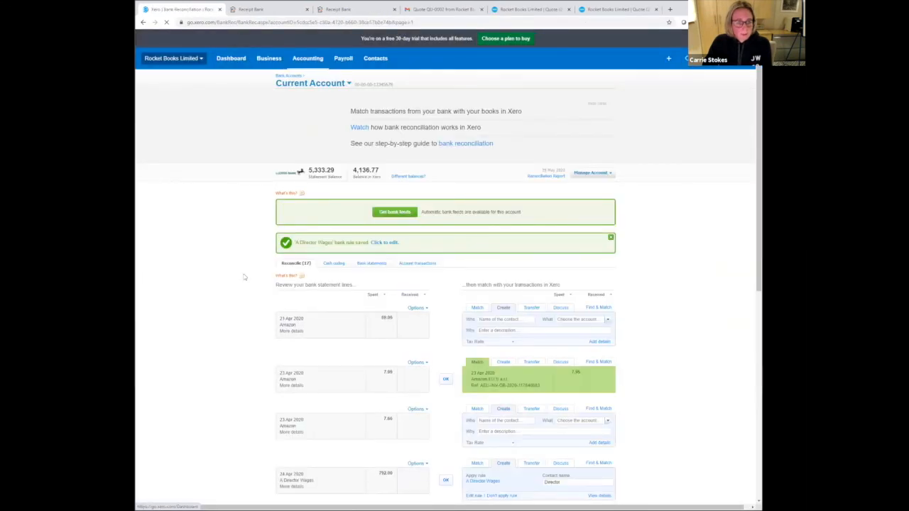
- Reconcile the 24 Apr A Director Wages line using its bank rule and the 7.95 Amazon line of 23 Apr using its suggested match
scroll(319, 291, down, 3)
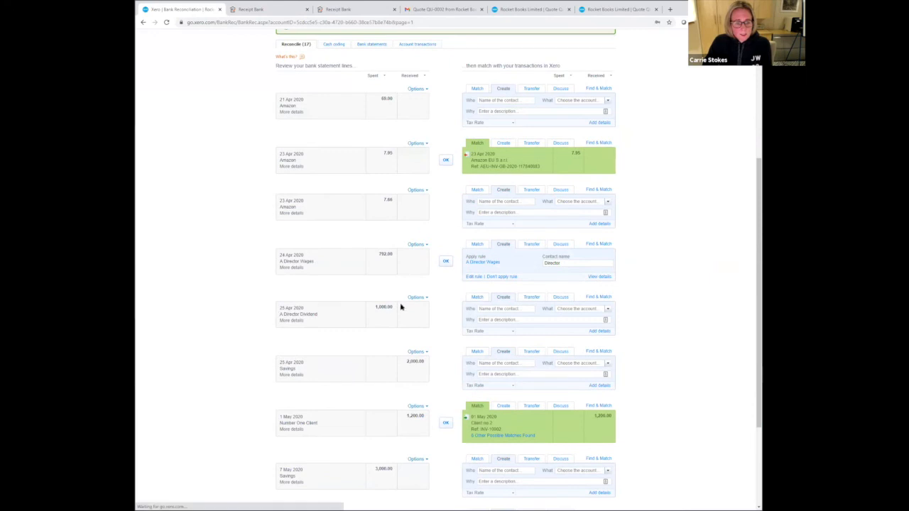
click(446, 261)
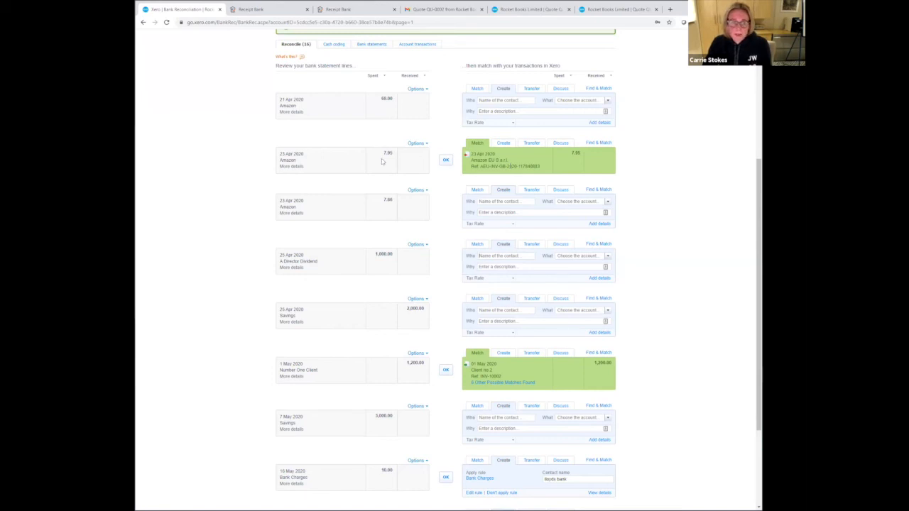
click(445, 161)
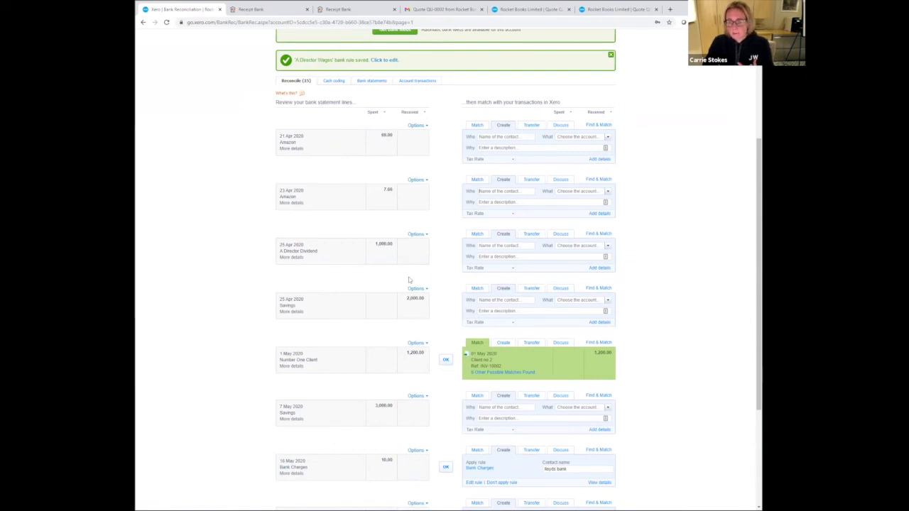
- Save the discussion note "This was personal I really dont know what to with it help!!" on the 7.66 Amazon line of 23 Apr
click(561, 180)
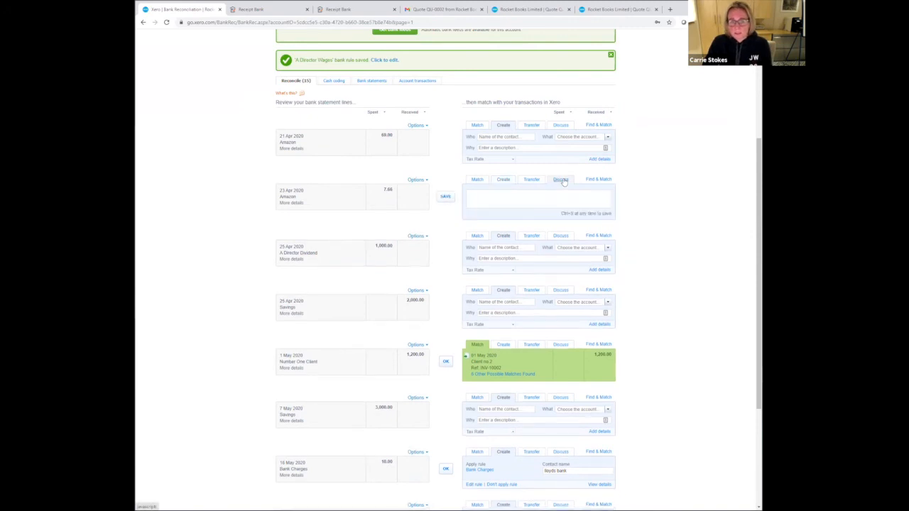
click(516, 197)
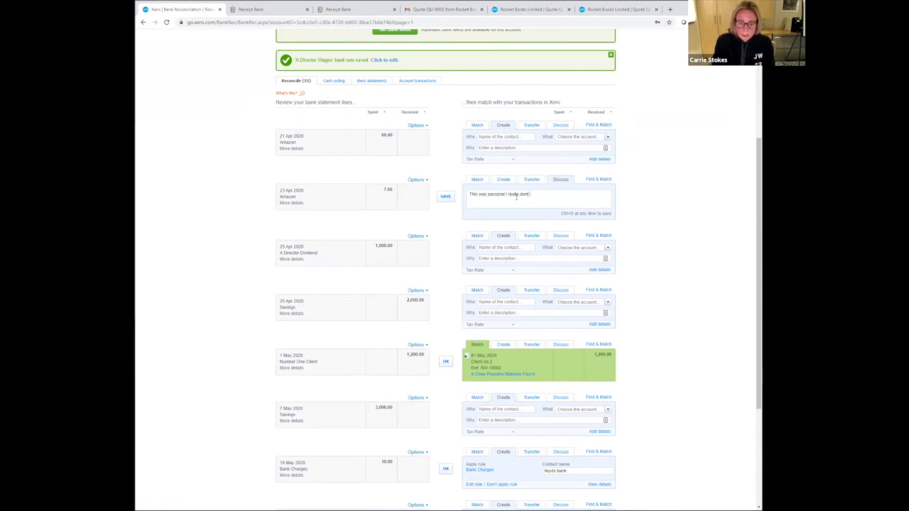
text(what t)
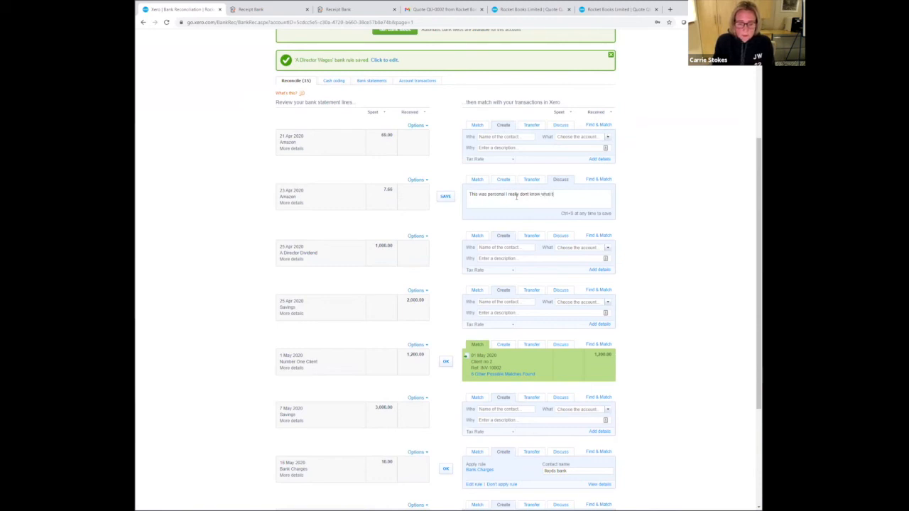
text(o with it help!!)
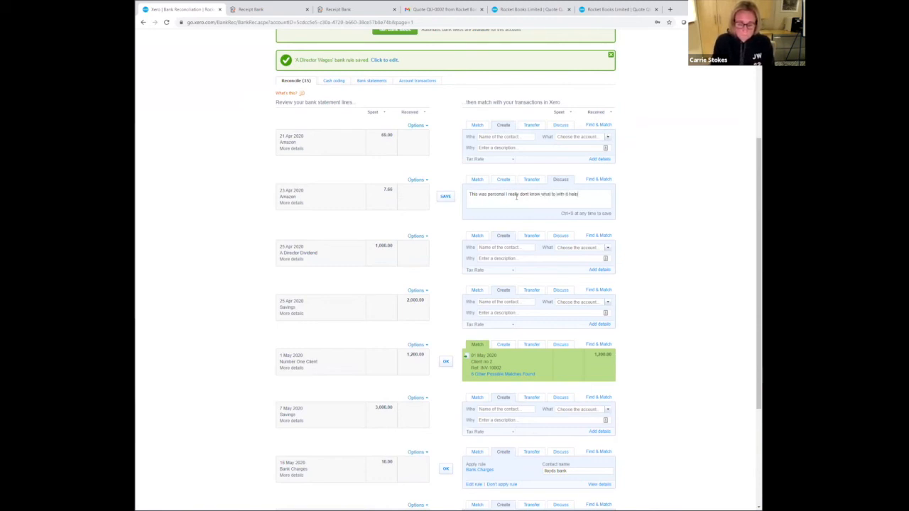
click(444, 196)
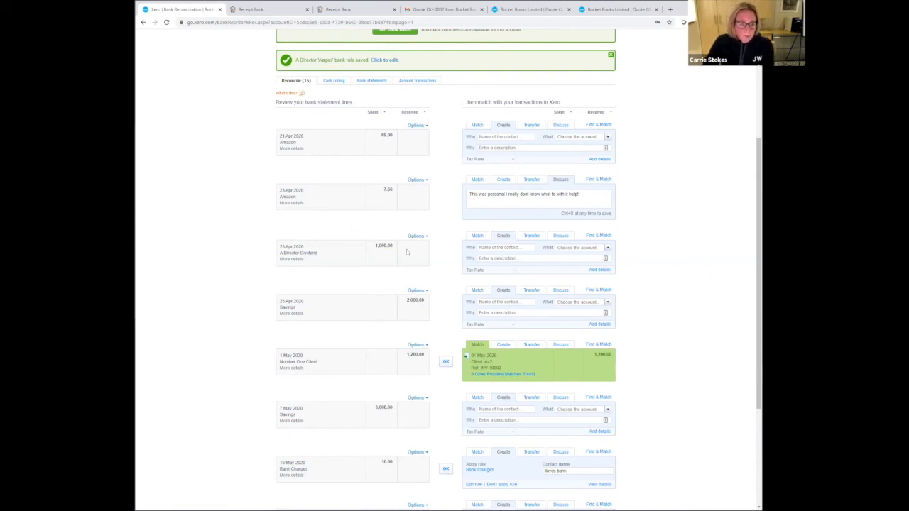
- Reconcile the 25 Apr Savings receipt as a transfer with the Savings Account, and accept the 1 May Number One Client match
scroll(441, 236, down, 3)
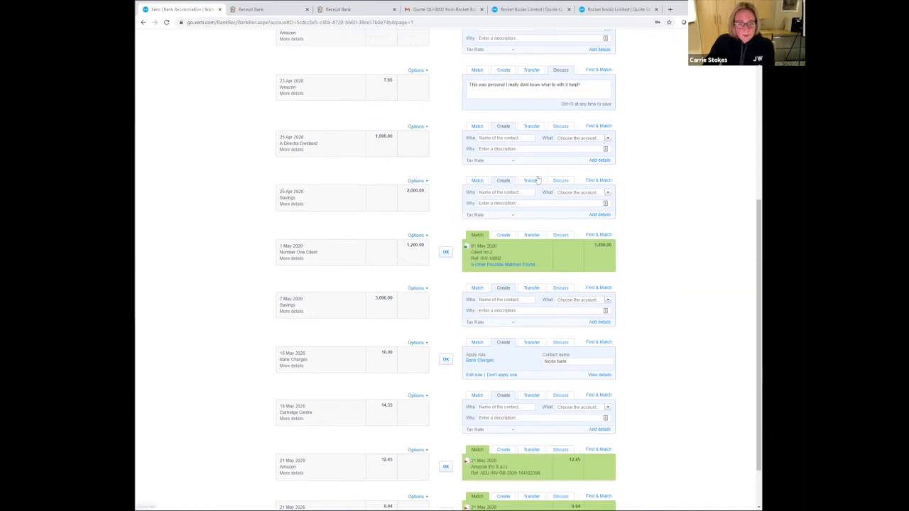
click(534, 181)
click(445, 199)
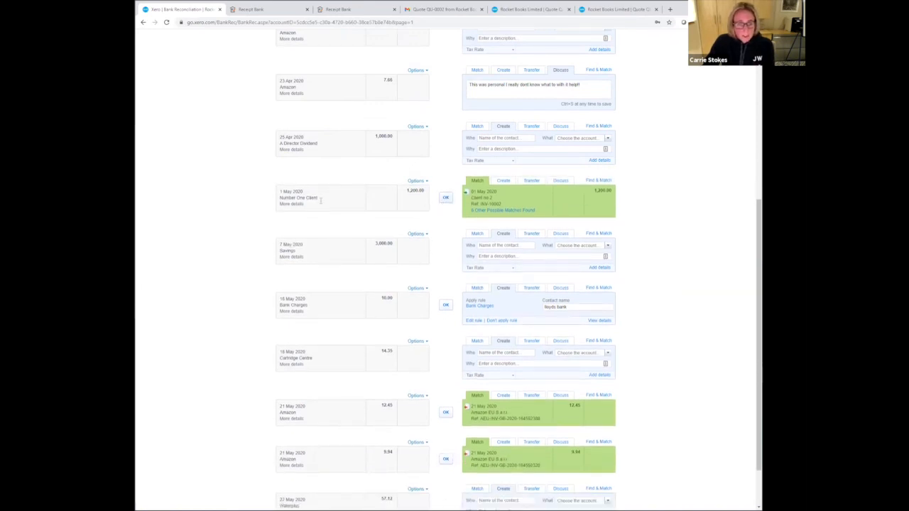
click(446, 198)
- Accept the matches for both 21 May Amazon lines and reconcile the 24 May A Director Wages line using its rule
scroll(489, 284, down, 1)
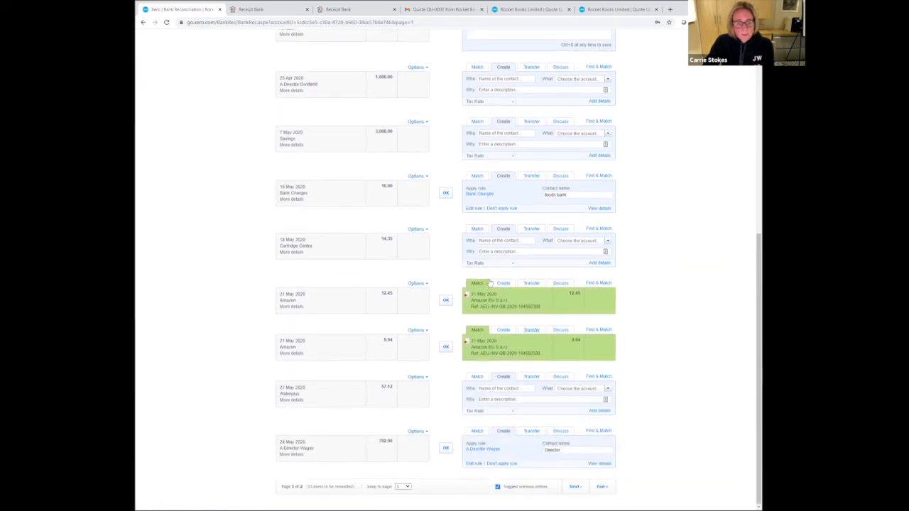
click(445, 302)
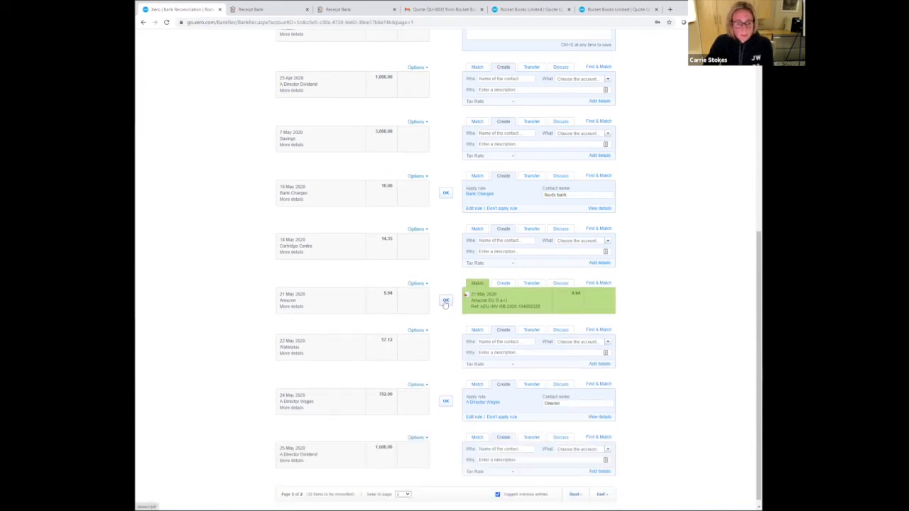
click(445, 301)
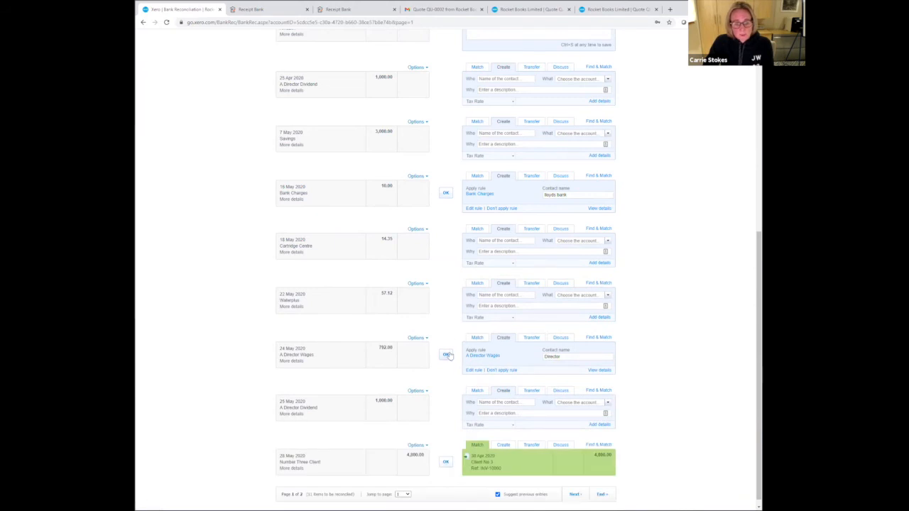
click(448, 355)
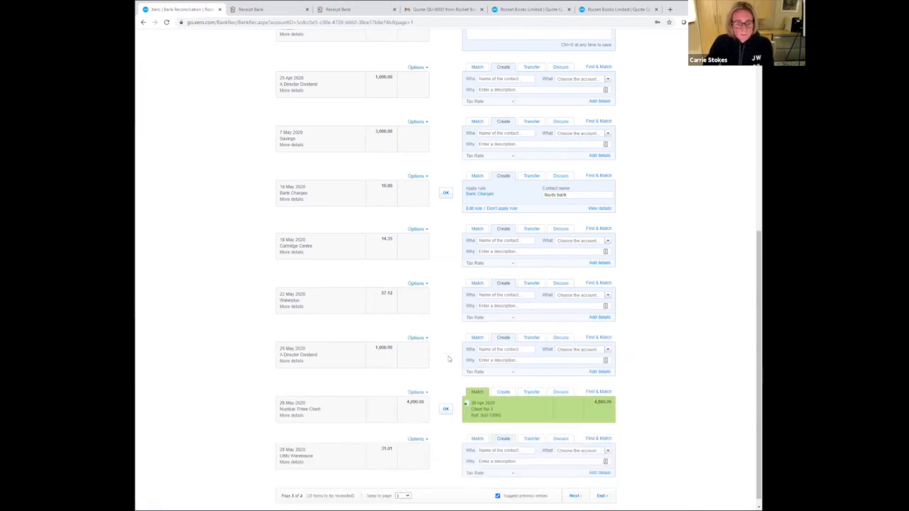
- Reconcile the 25 Apr A Director Dividend line with contact Director and the Dividends account
scroll(446, 391, up, 3)
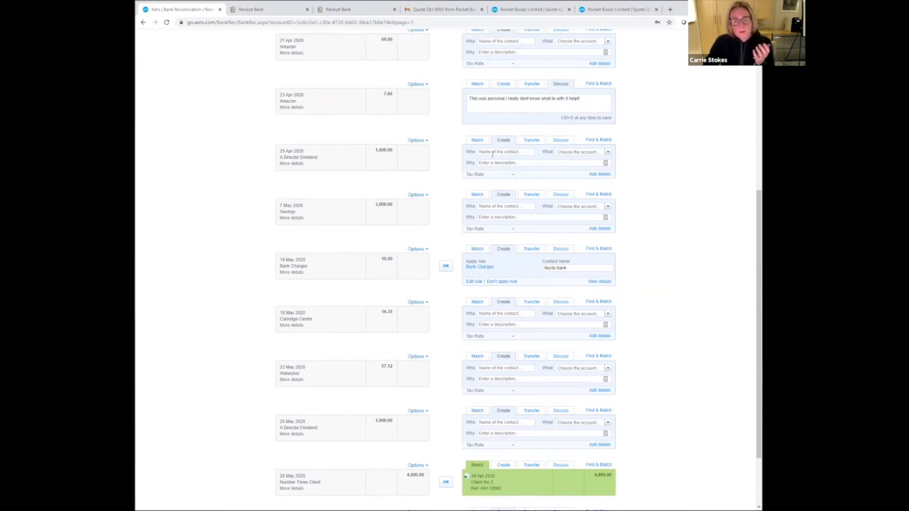
click(492, 154)
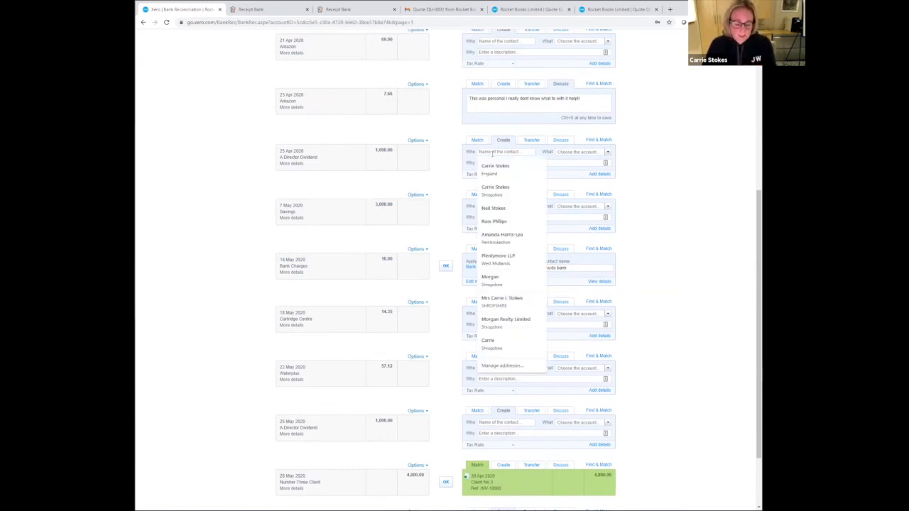
text(D)
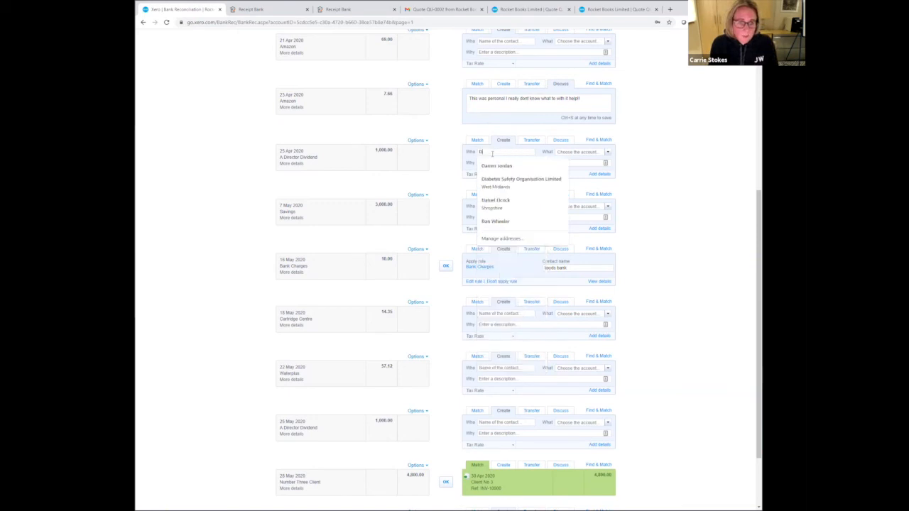
key(BackSpace)
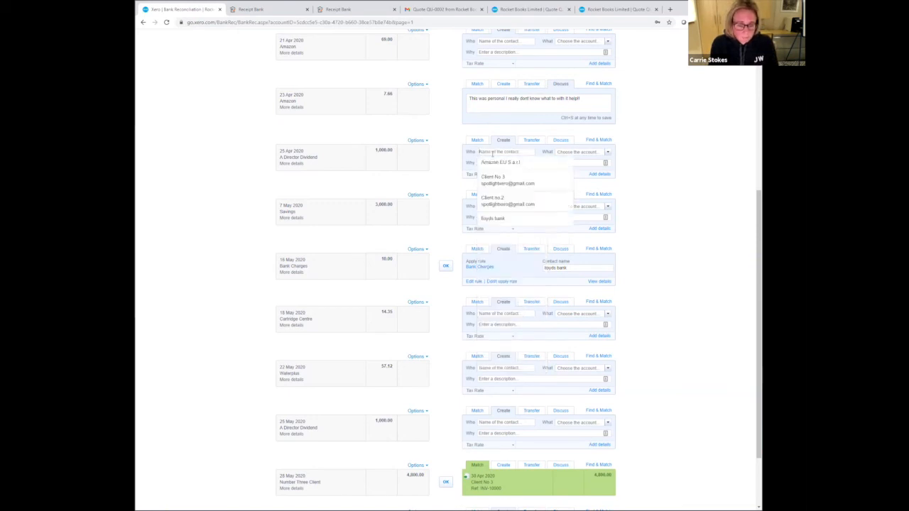
text(Direc)
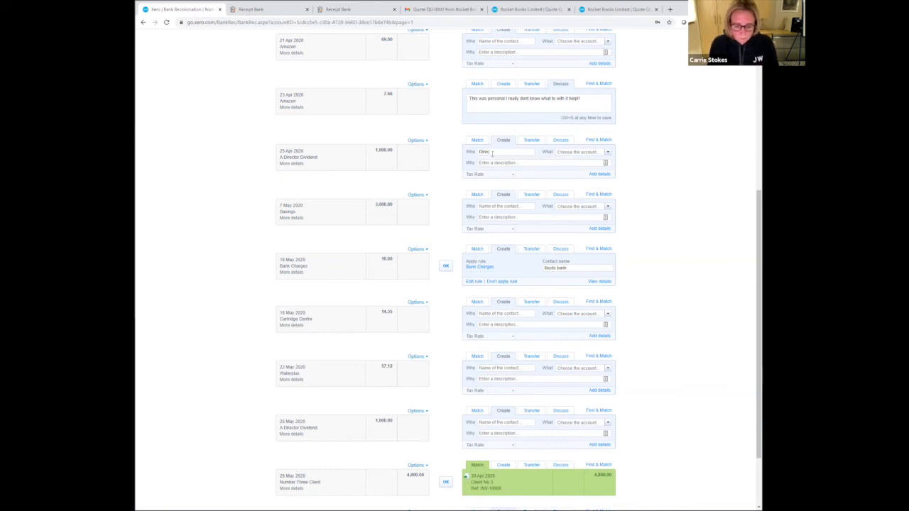
text(tor)
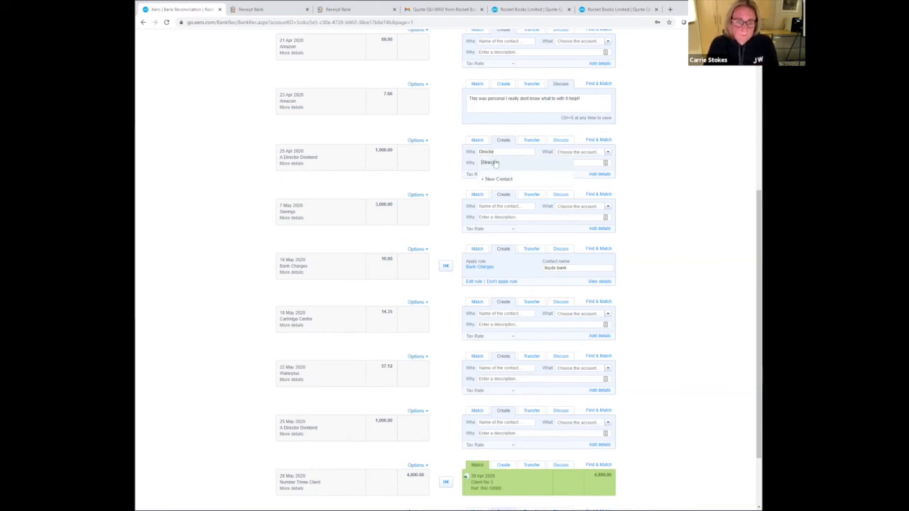
click(494, 163)
click(567, 150)
text(div)
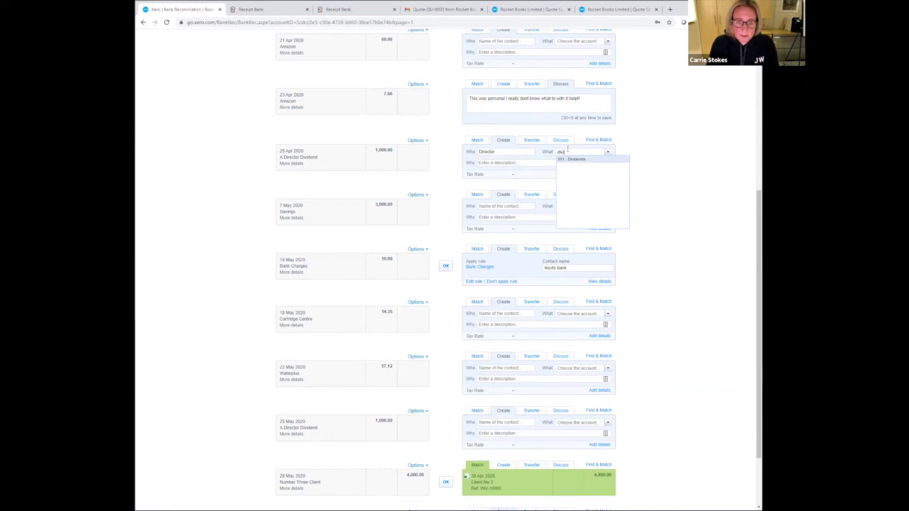
key(Tab)
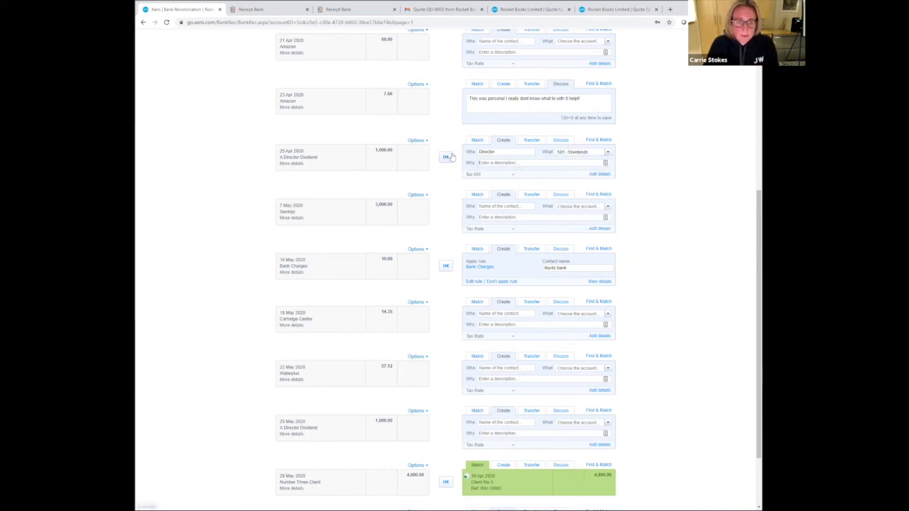
click(446, 157)
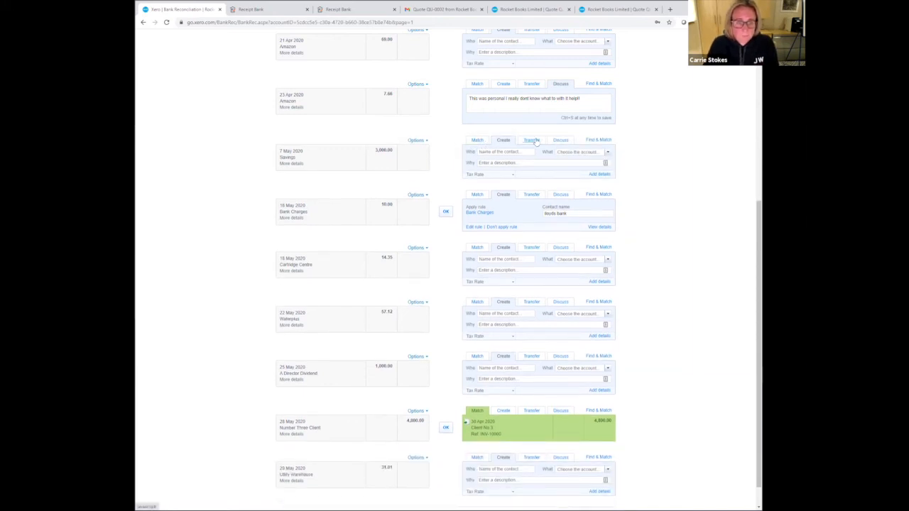
- Reconcile the 7 May Savings payment as a transfer to the Savings Account, and the 10.00 Bank Charges line using its rule
click(533, 141)
click(444, 157)
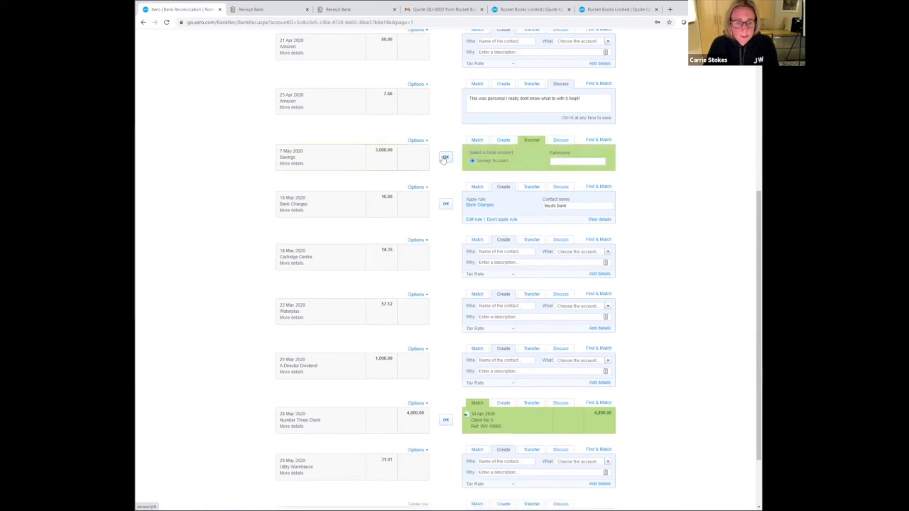
click(446, 184)
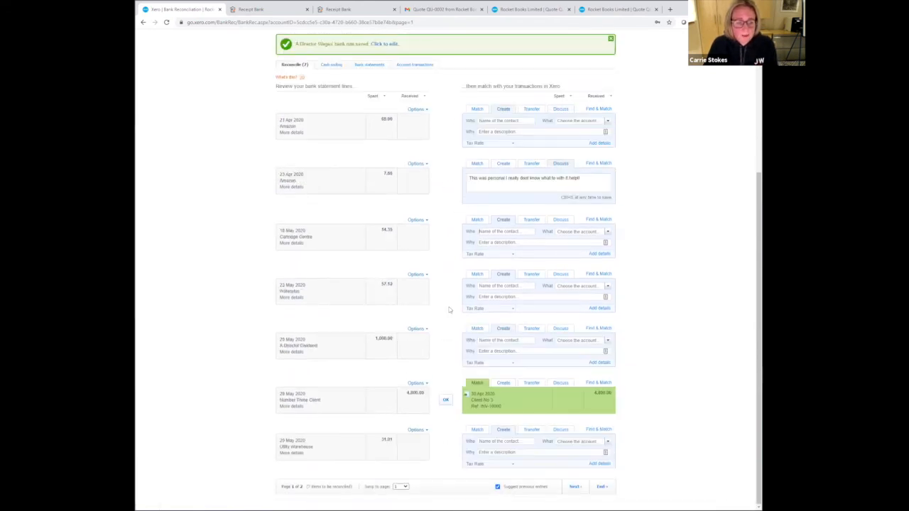
- Switch from the Current Account to the Savings Account's bank reconciliation to check for statement lines
scroll(449, 309, up, 2)
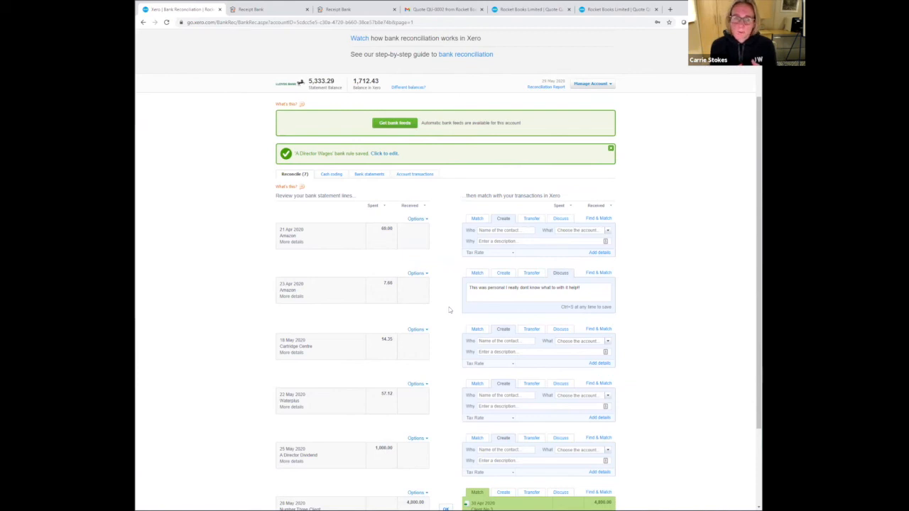
scroll(338, 190, up, 2)
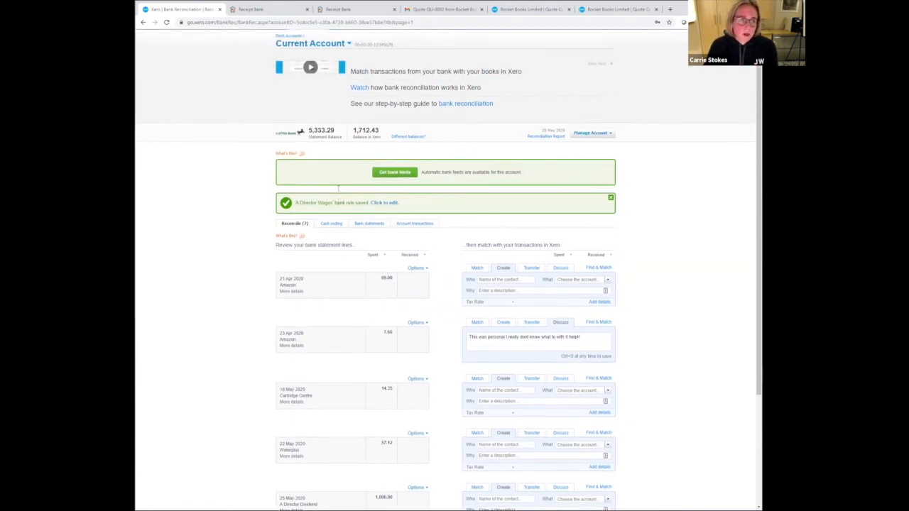
scroll(338, 189, up, 2)
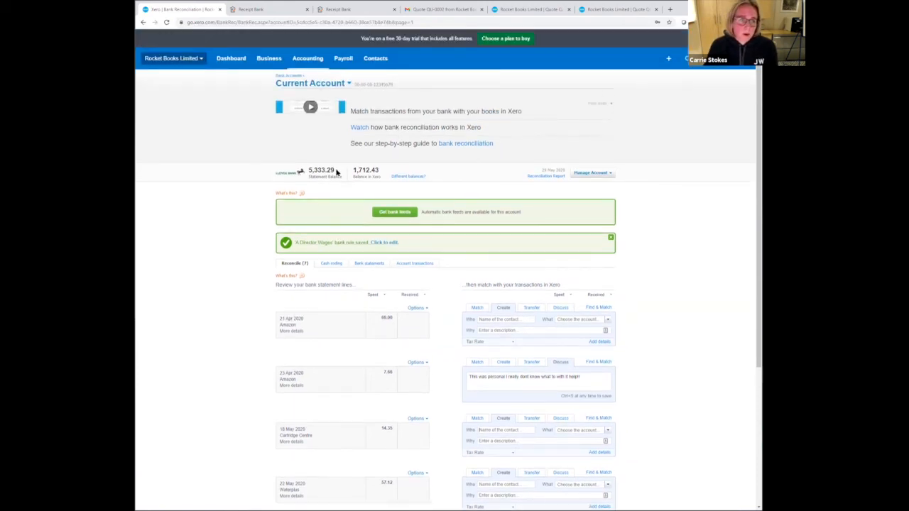
click(333, 83)
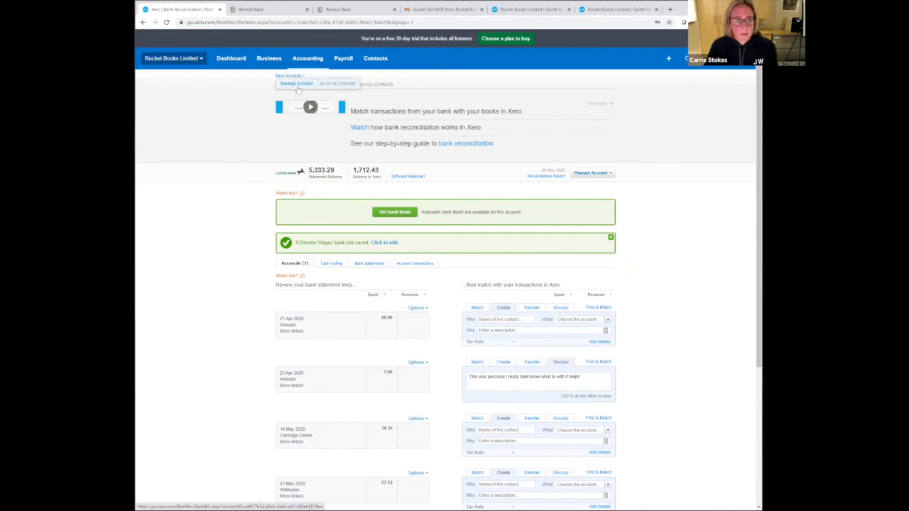
click(298, 86)
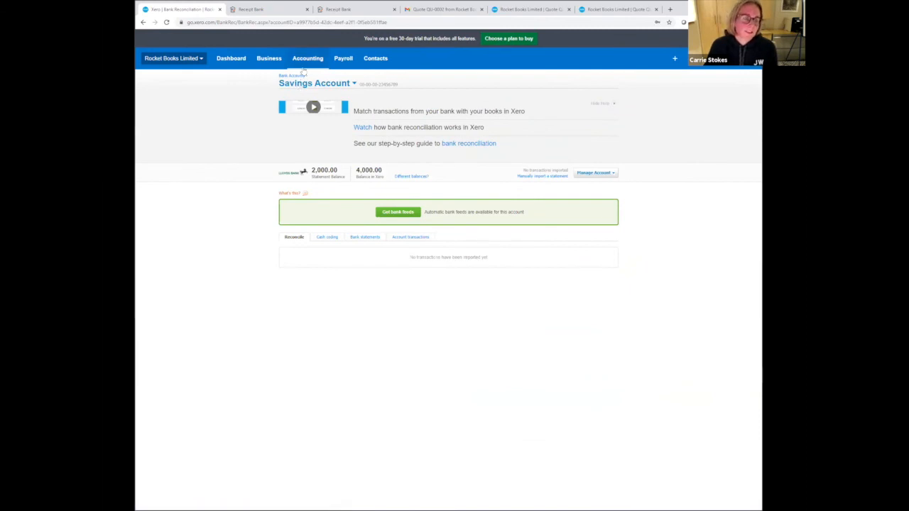
- Open the Savings Account from the bank accounts overview to view its account transactions
click(306, 60)
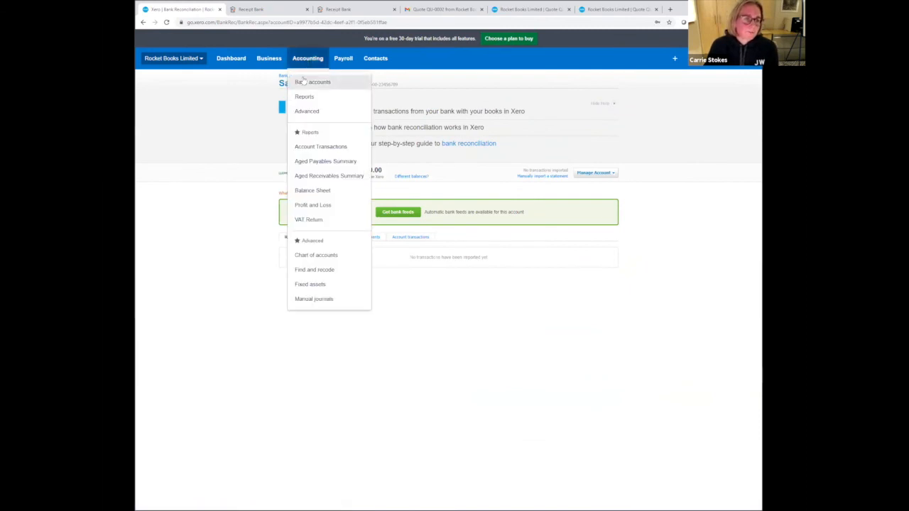
click(302, 81)
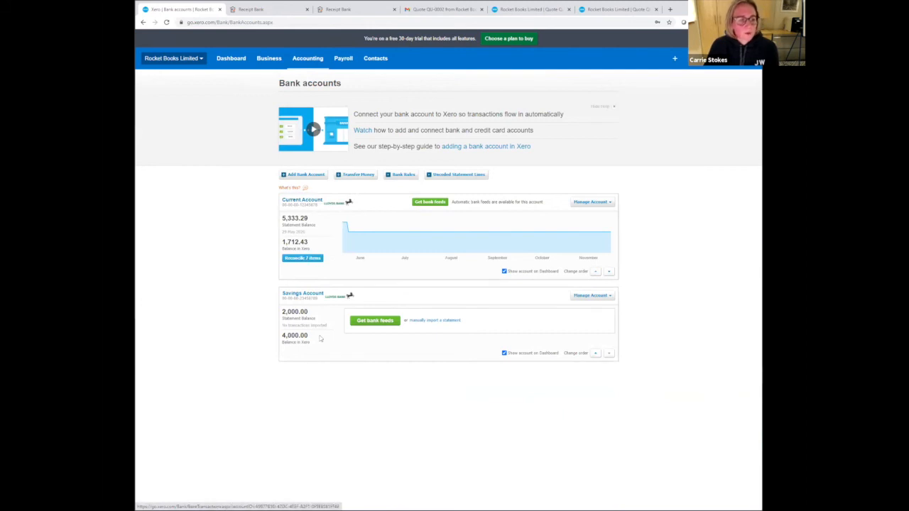
click(309, 294)
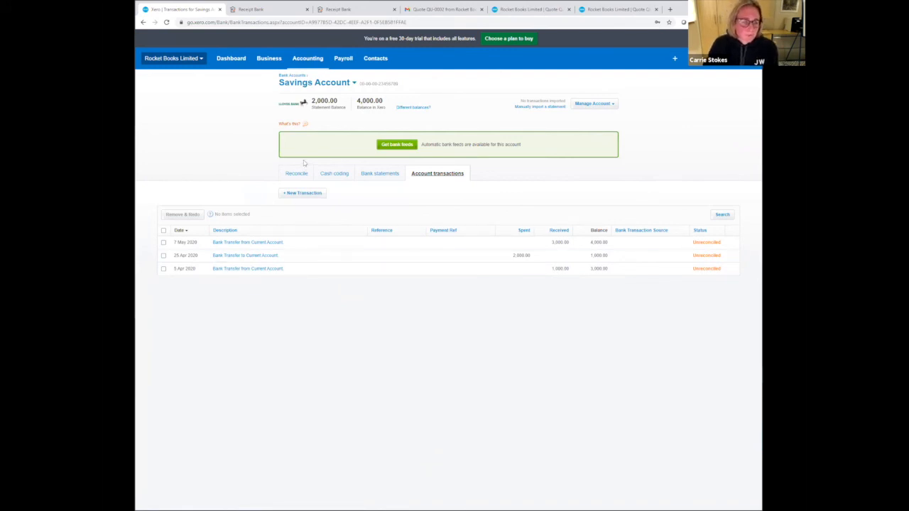
- Leave the Savings Account's transactions and return to the Current Account's bank reconciliation
click(290, 175)
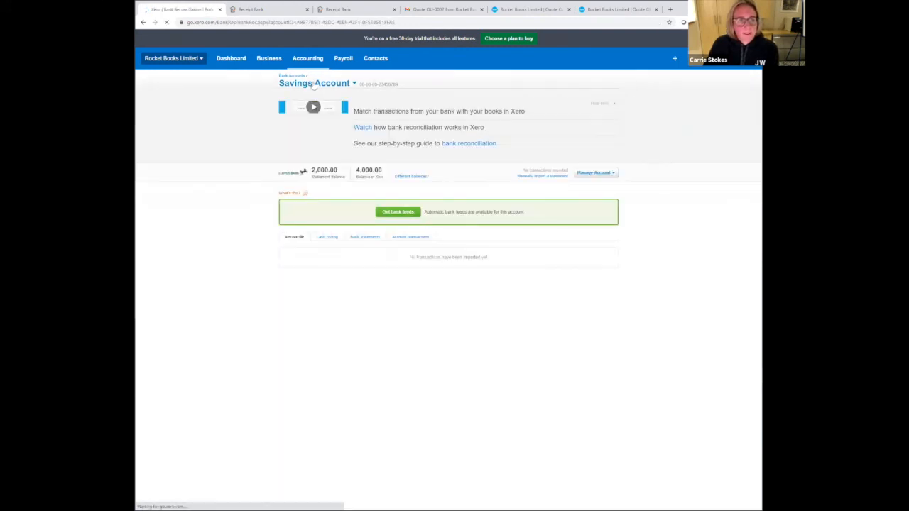
click(313, 84)
click(299, 84)
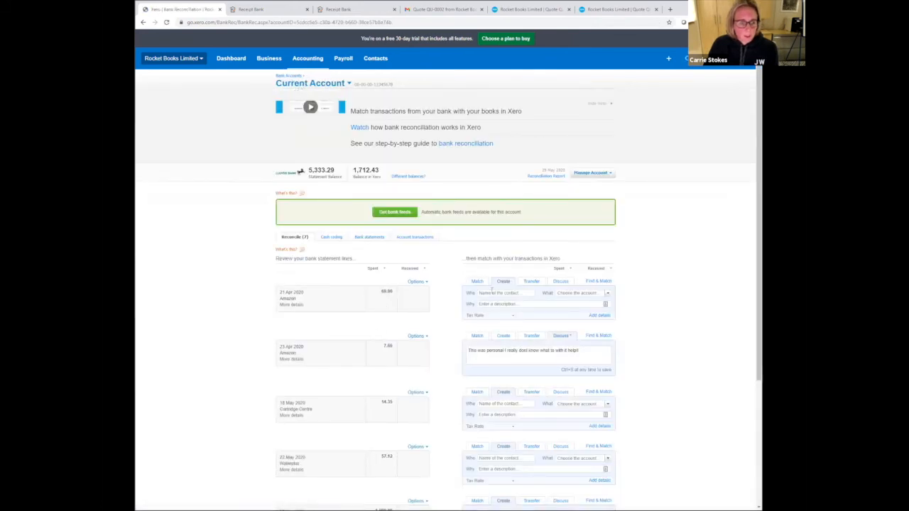
- Reconcile the 21 Apr Amazon payment with contact Amazon EU S.a.r.l. and the Printing & Stationery account
click(500, 292)
text(Ama)
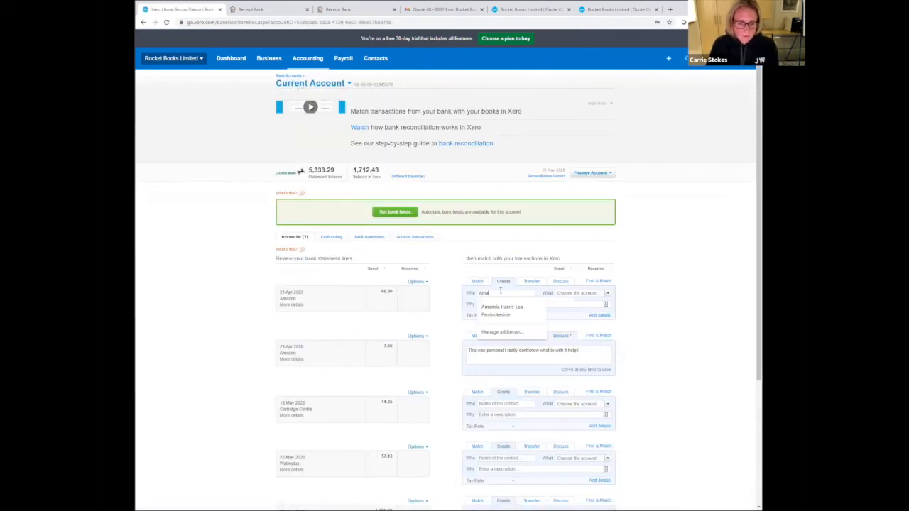
click(501, 303)
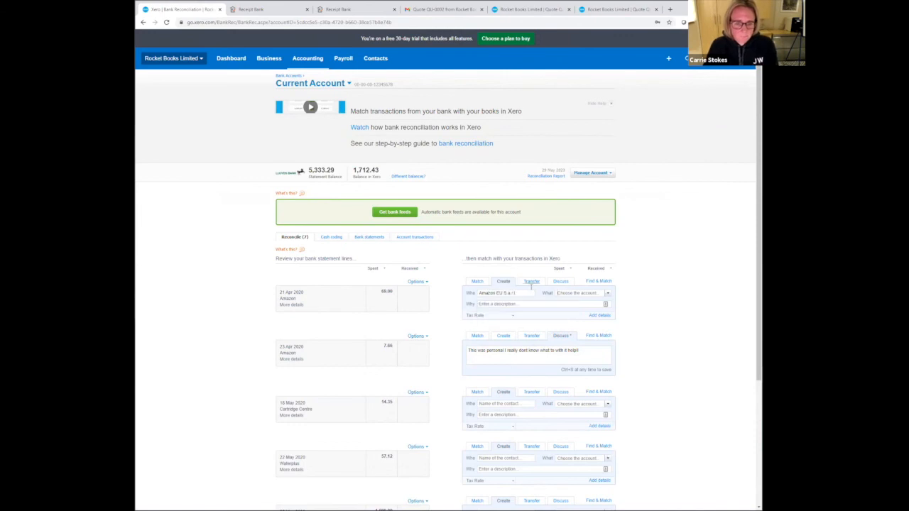
key(Tab)
text(s)
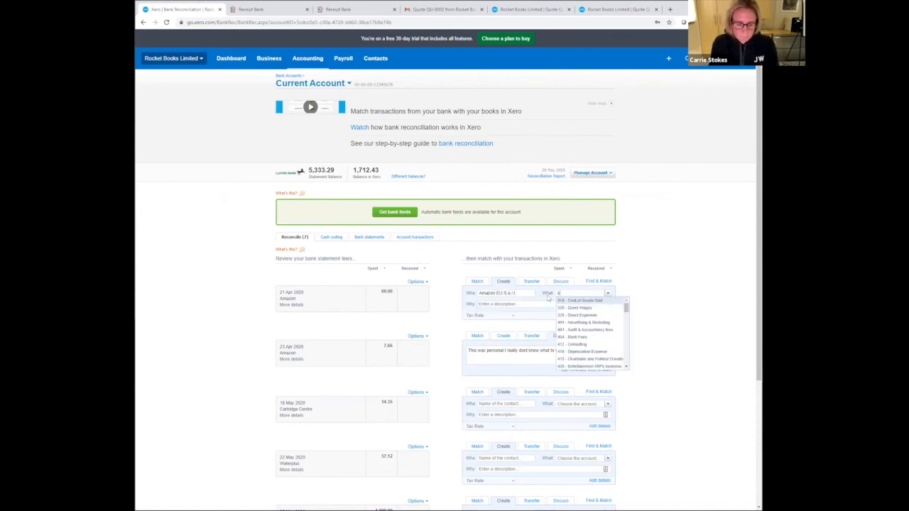
text(tat)
click(576, 301)
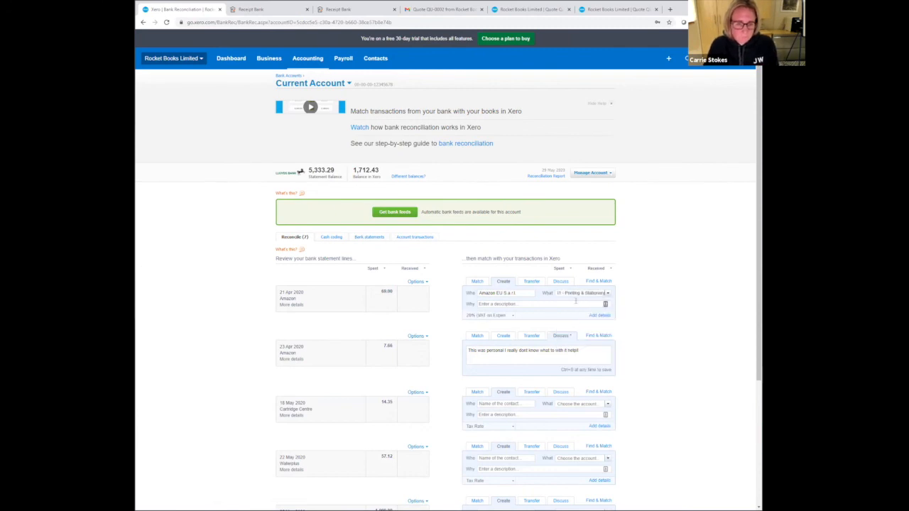
click(445, 299)
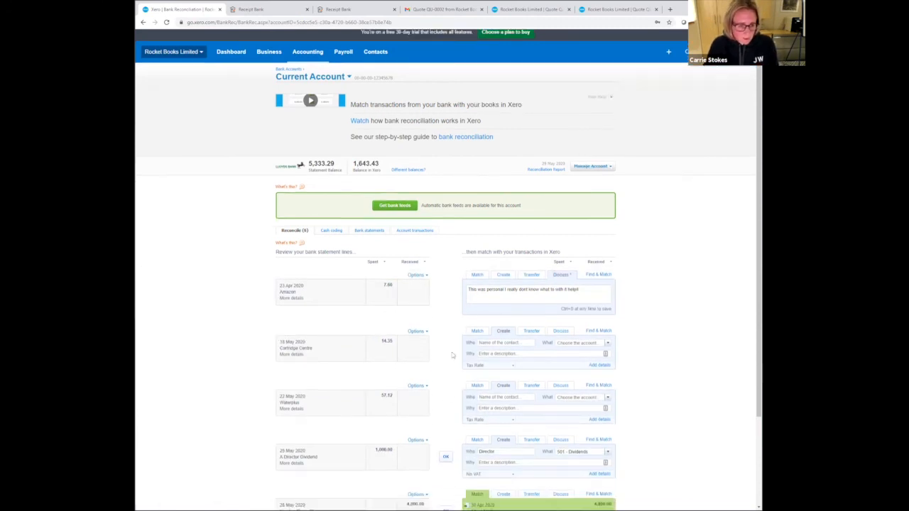
- Reconcile the Number Three Client receipt with its suggested match and the A Director Dividend payment to 501 - Dividends
scroll(452, 363, down, 2)
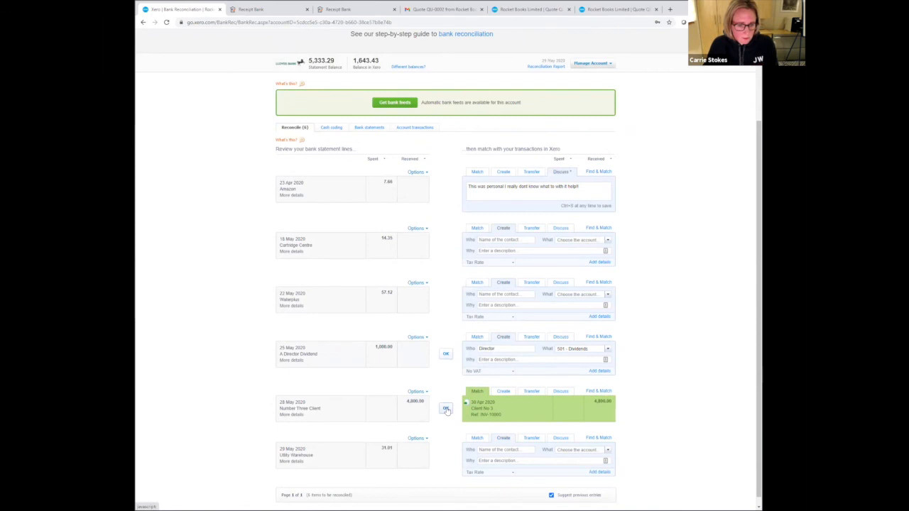
click(446, 411)
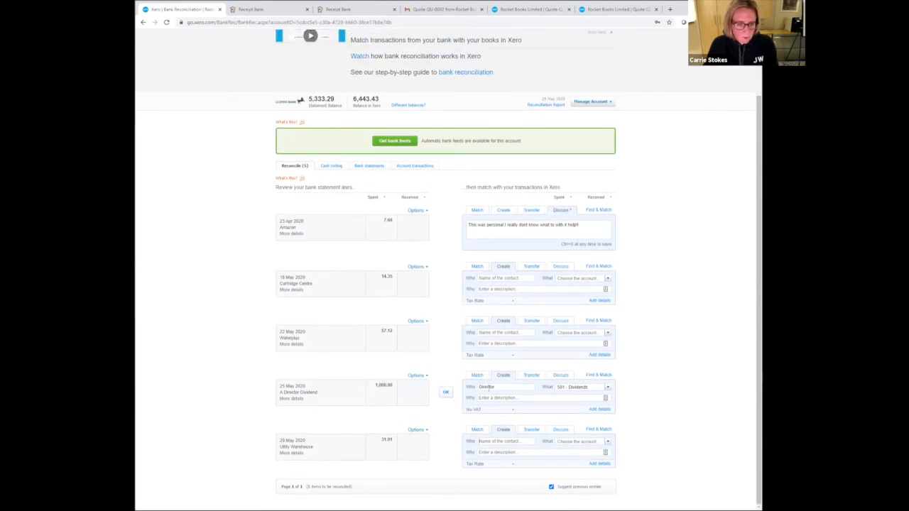
click(446, 393)
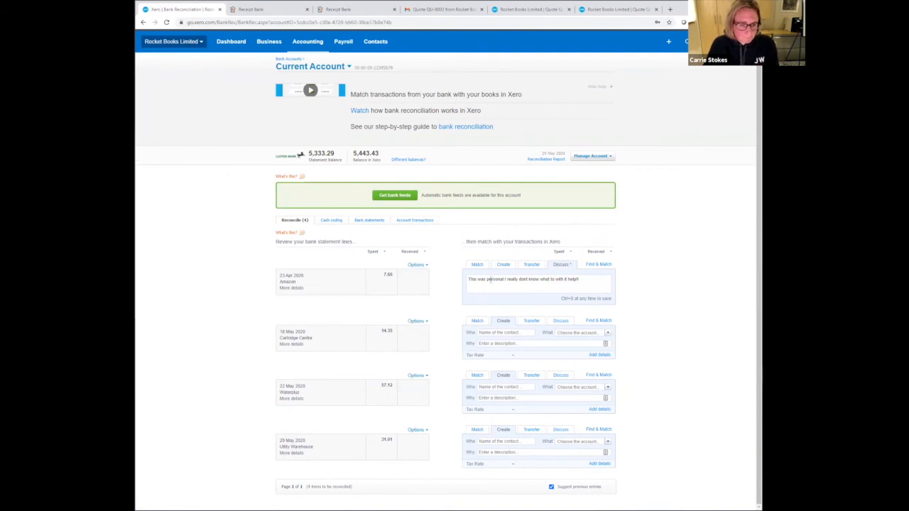
click(476, 265)
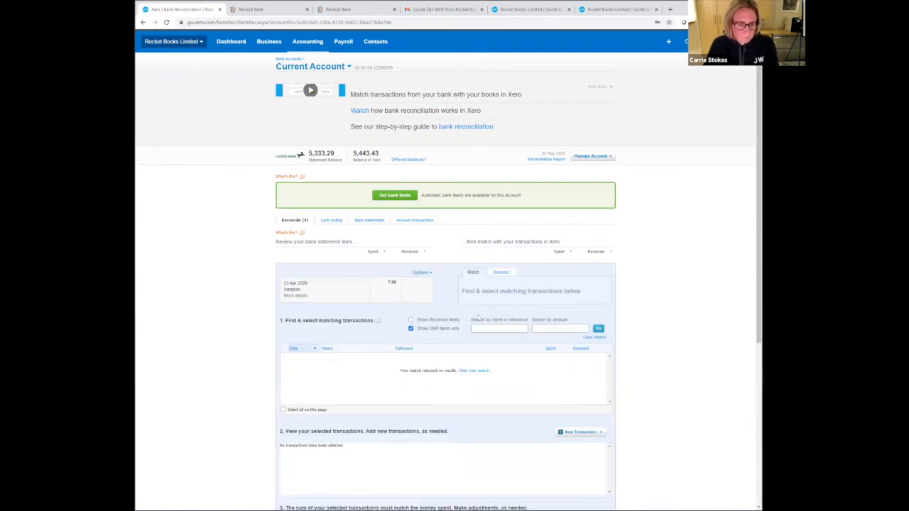
scroll(540, 355, down, 3)
click(592, 375)
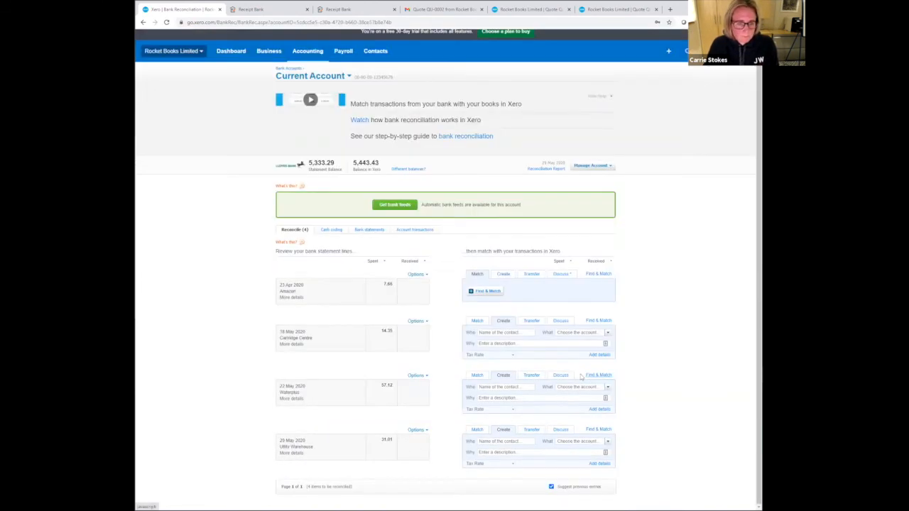
- Reconcile the 23 Apr Amazon payment of 7.66 with contact Amazon EU S.a.r.l. and the Printing & Stationery account
click(502, 286)
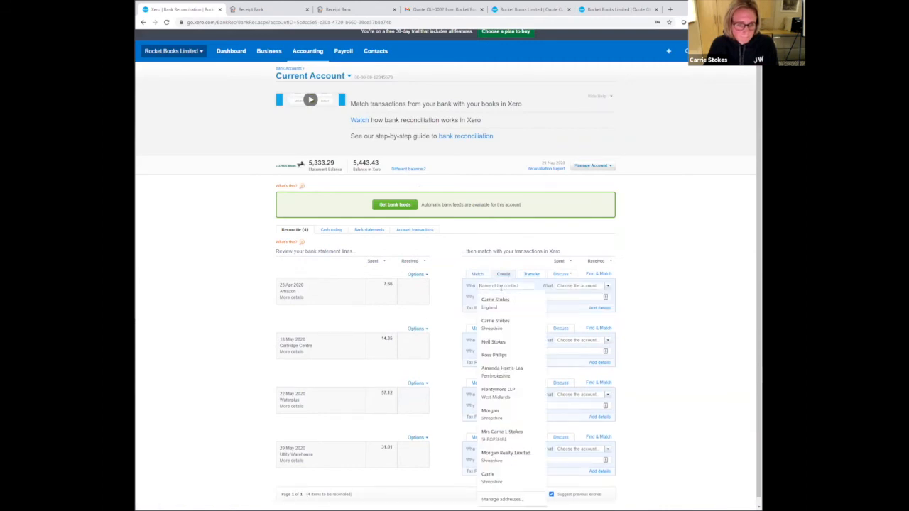
text(amaz)
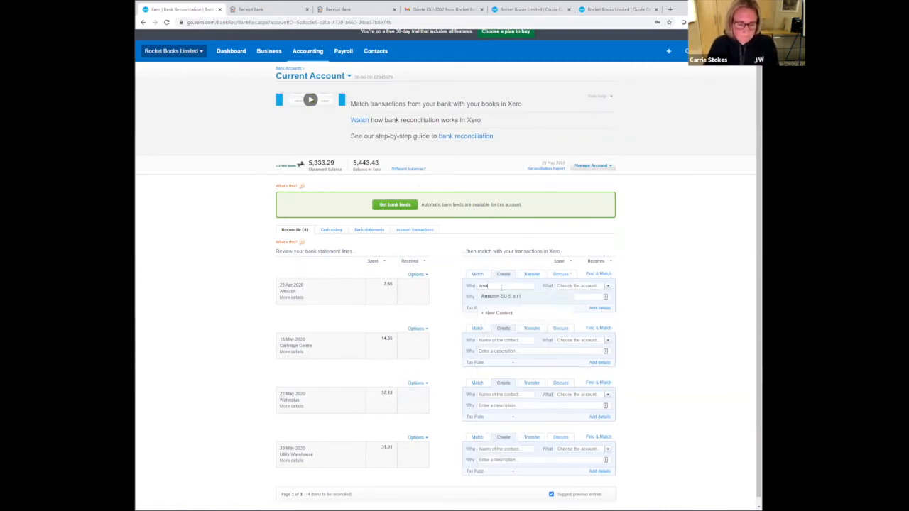
key(Tab)
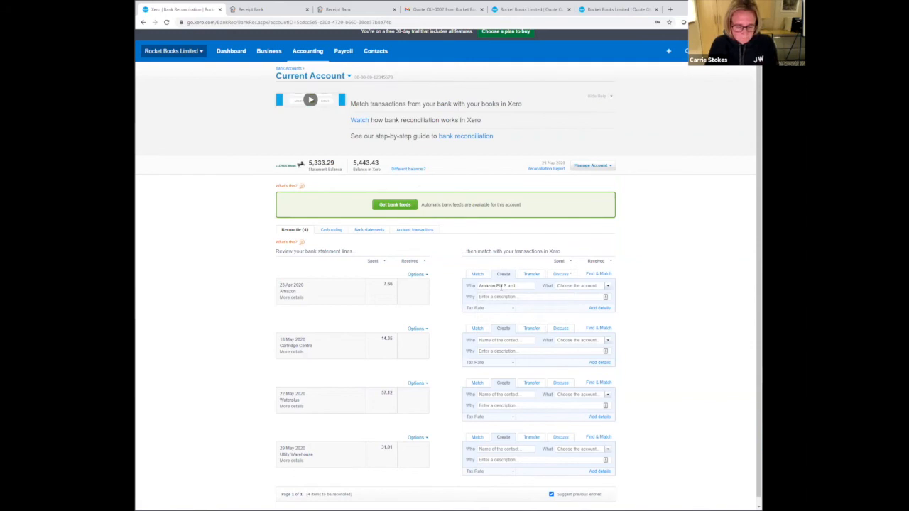
click(578, 286)
text(stat)
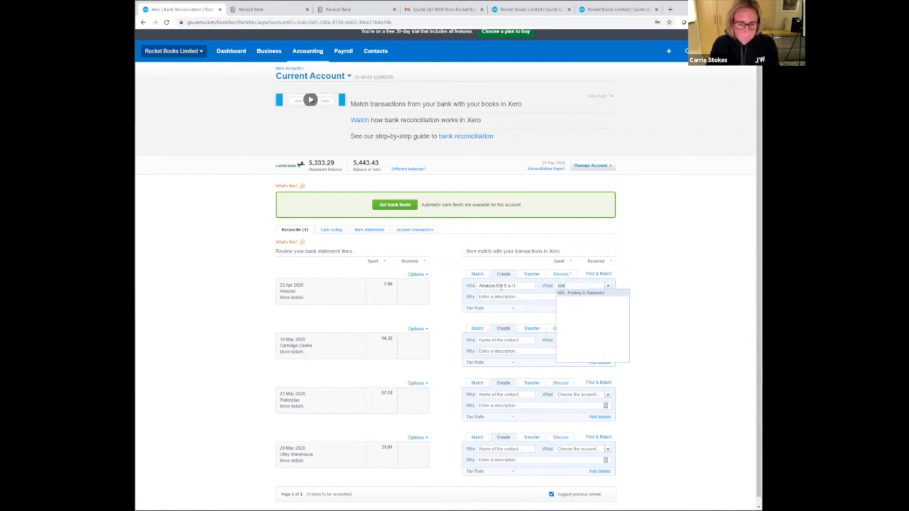
click(585, 294)
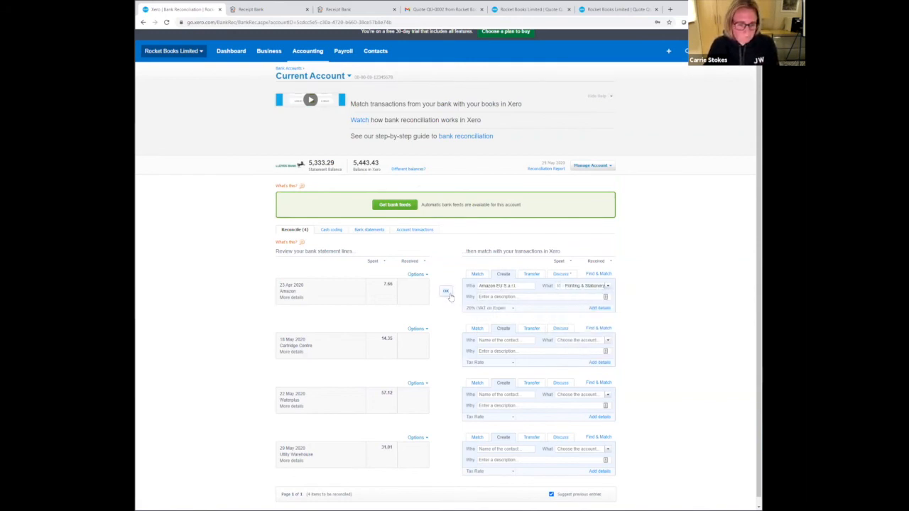
click(447, 294)
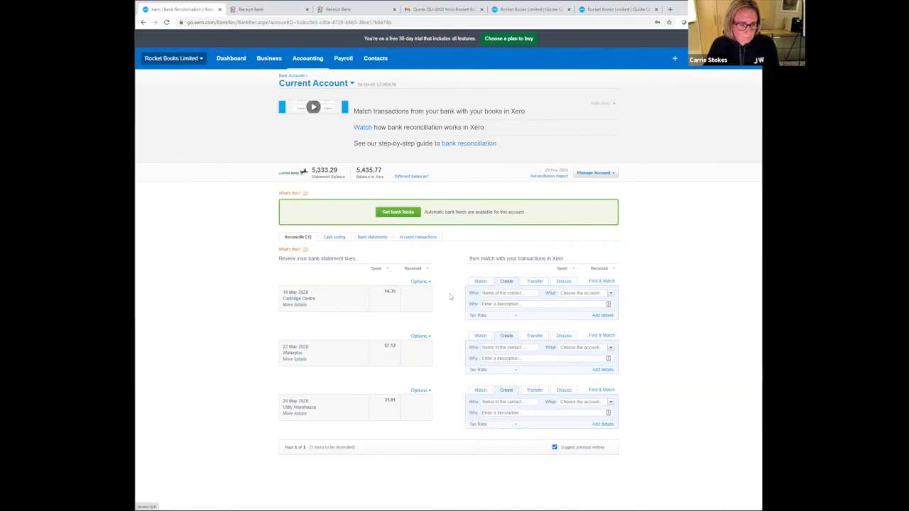
- Reconcile the 14.35 Cartridge Centre payment with contact Amazon EU S.a.r.l. and the Printing & Stationery account
click(495, 293)
text(ama)
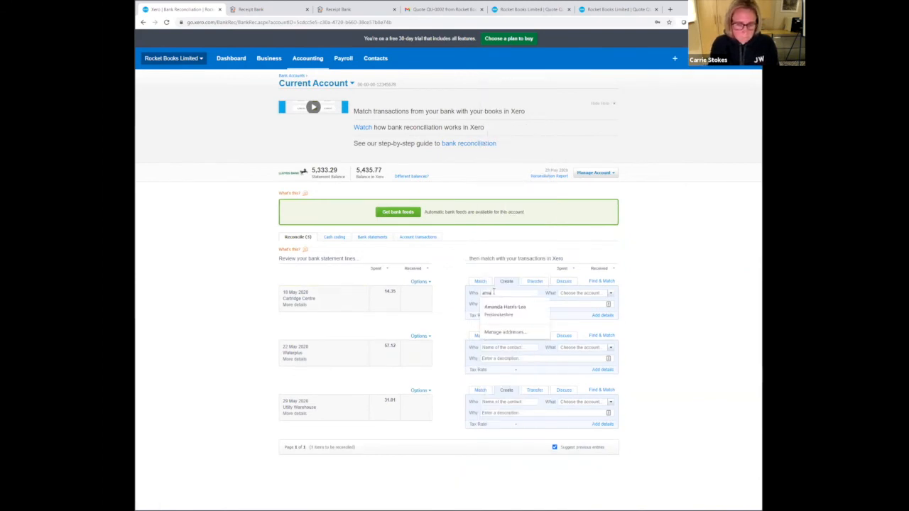
click(506, 304)
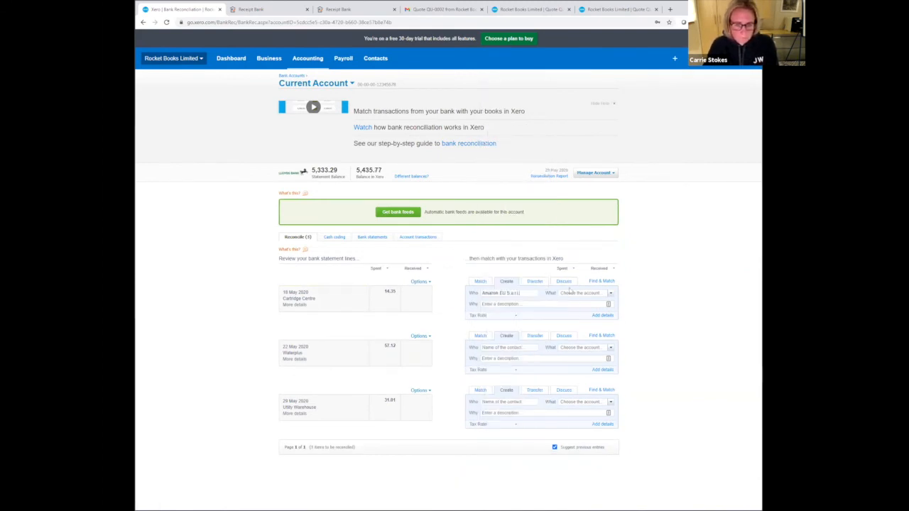
click(570, 292)
text(sal)
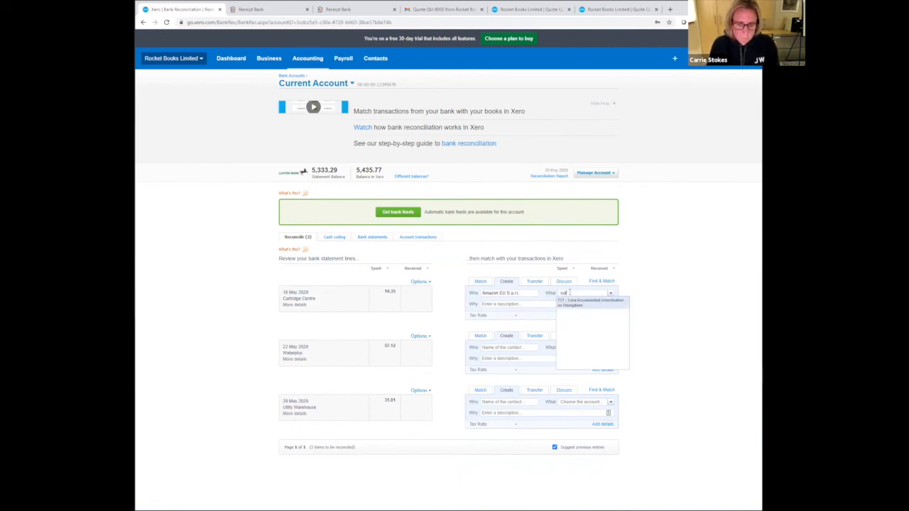
key(BackSpace)
key(BackSpace)
text(ta)
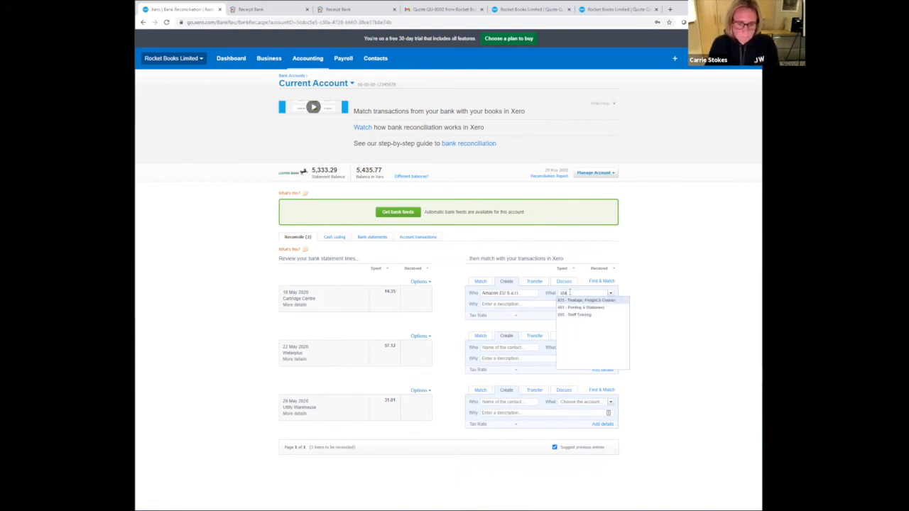
click(573, 308)
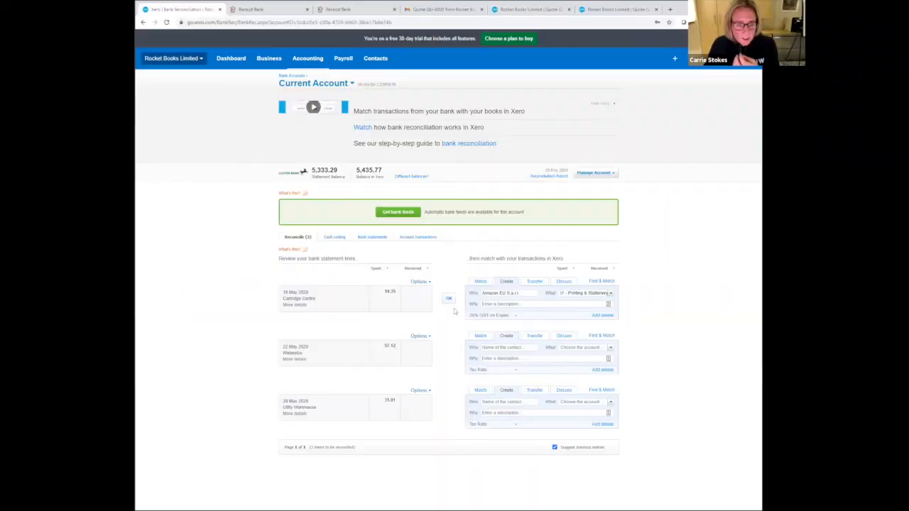
click(451, 304)
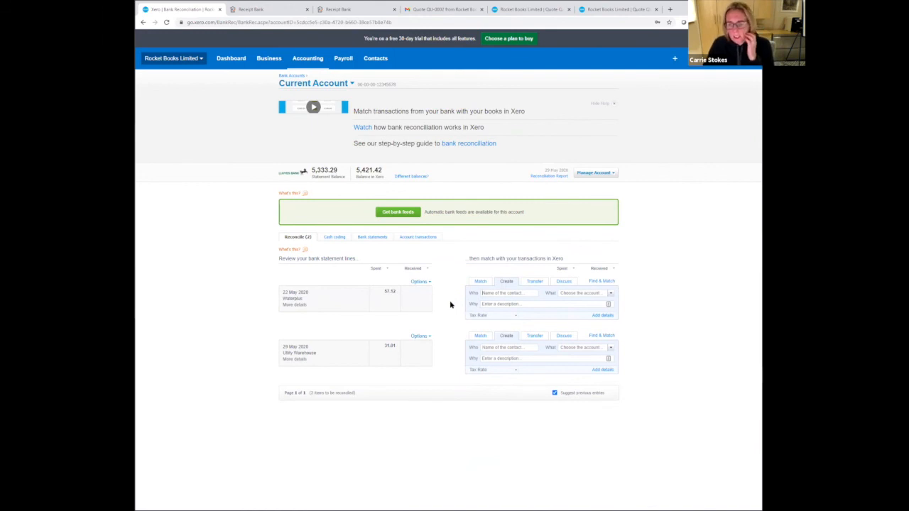
- View the Aged Receivables Summary report, followed by the Aged Payables Summary report
click(300, 58)
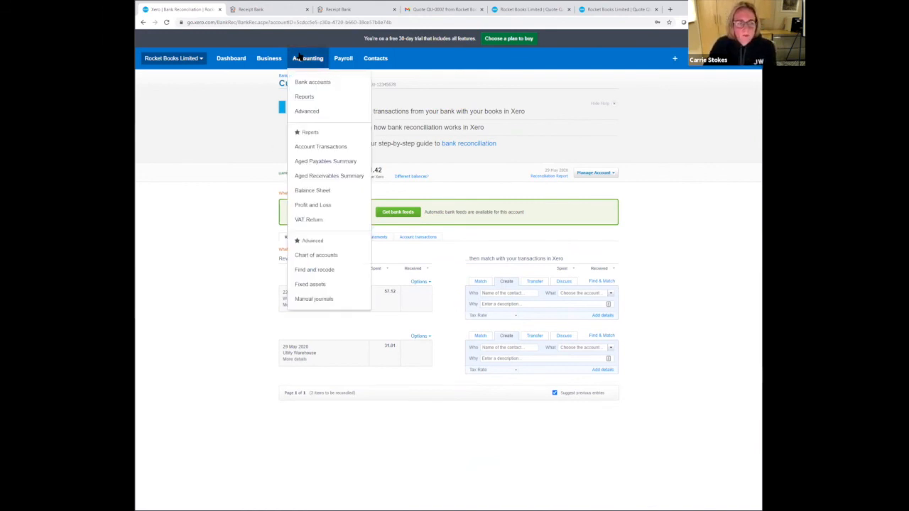
click(329, 177)
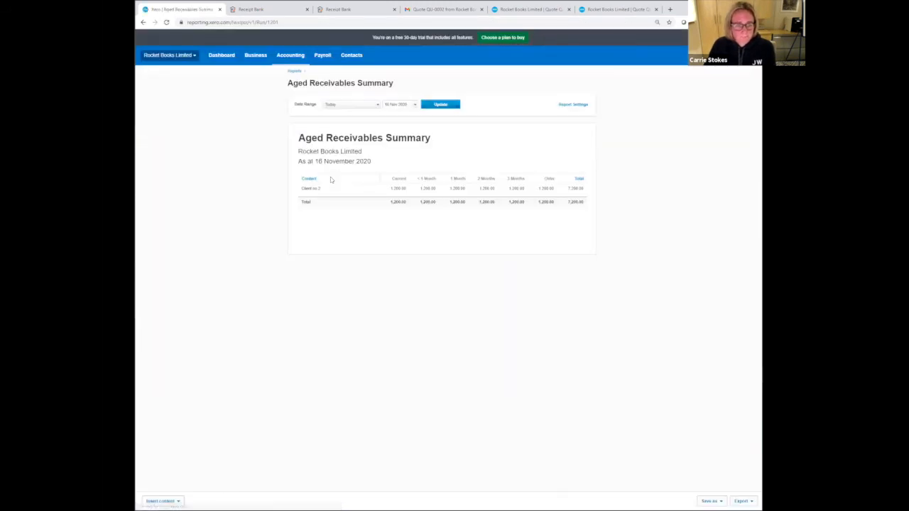
click(298, 62)
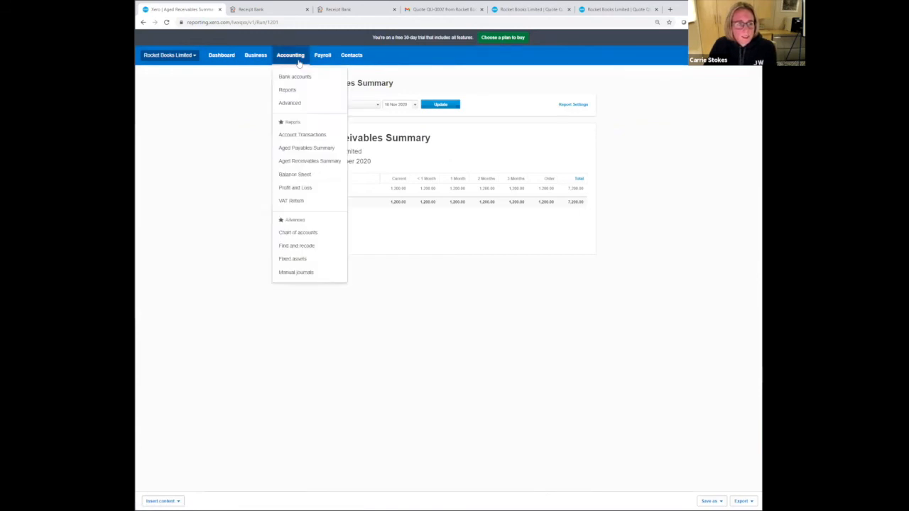
click(315, 148)
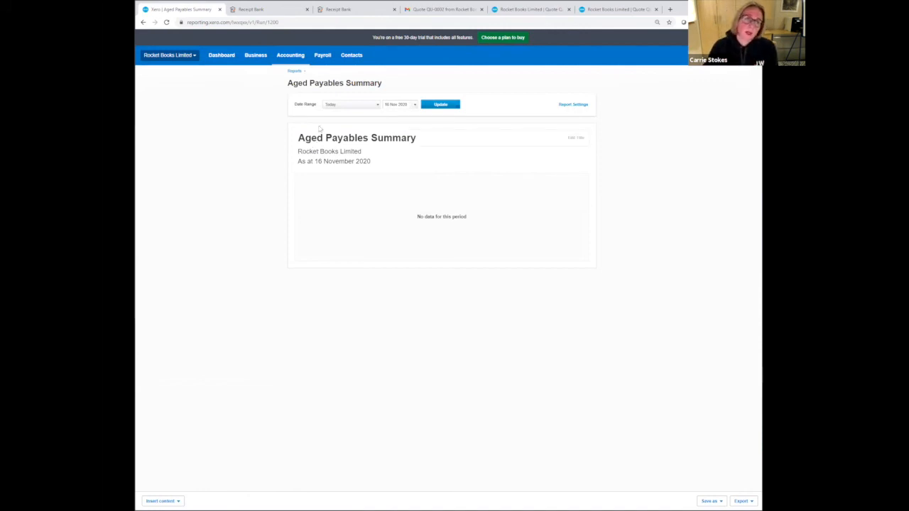
- View the standard Profit and Loss report, followed by the Balance Sheet report
click(288, 57)
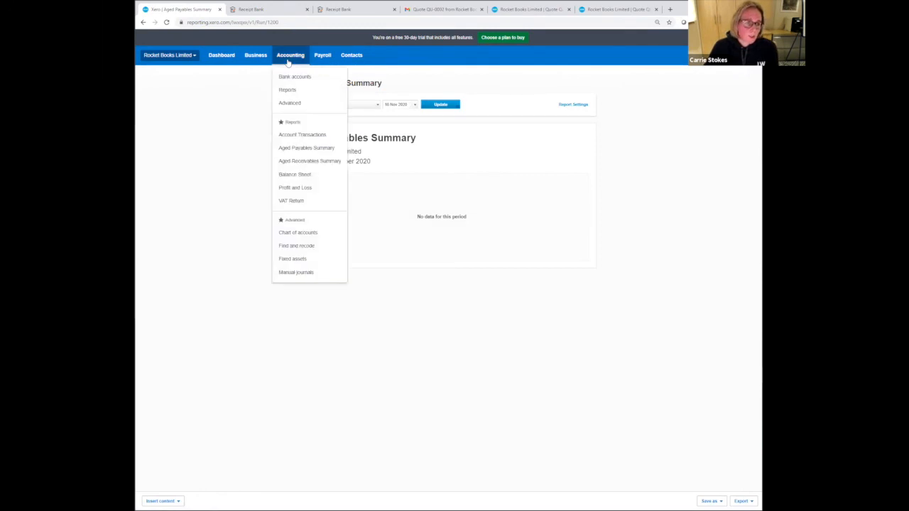
click(302, 188)
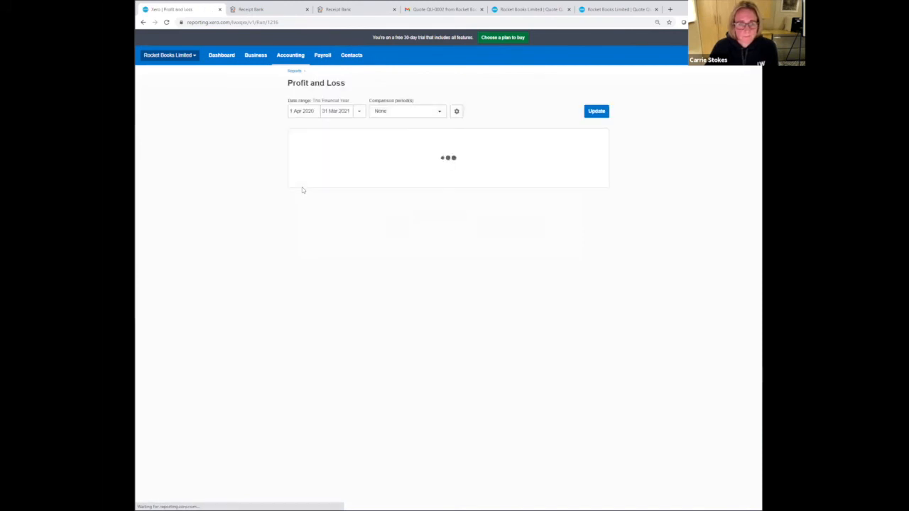
click(287, 56)
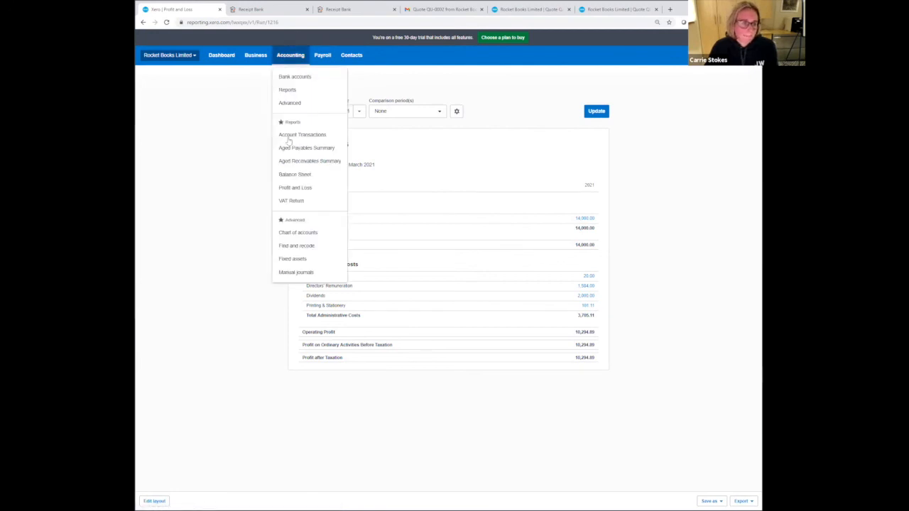
click(298, 175)
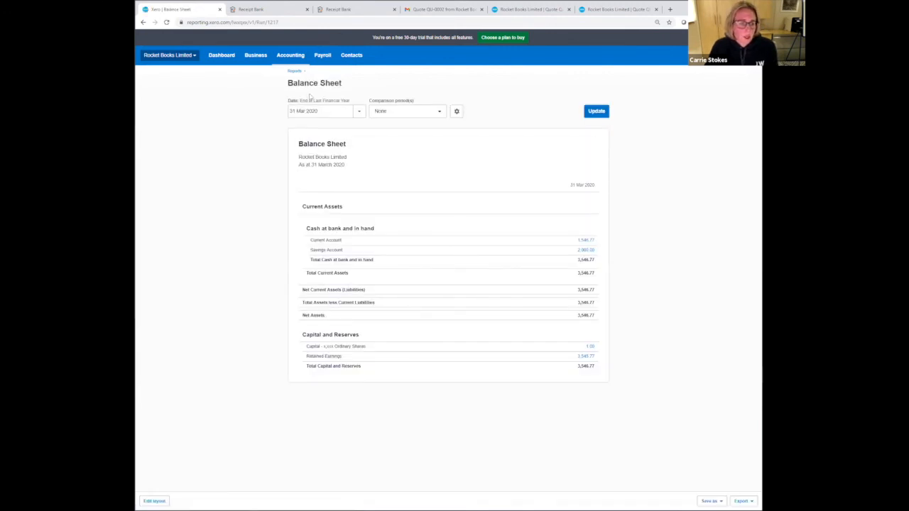
- Open the custom Spotlight P&L report from the custom reports list
click(293, 57)
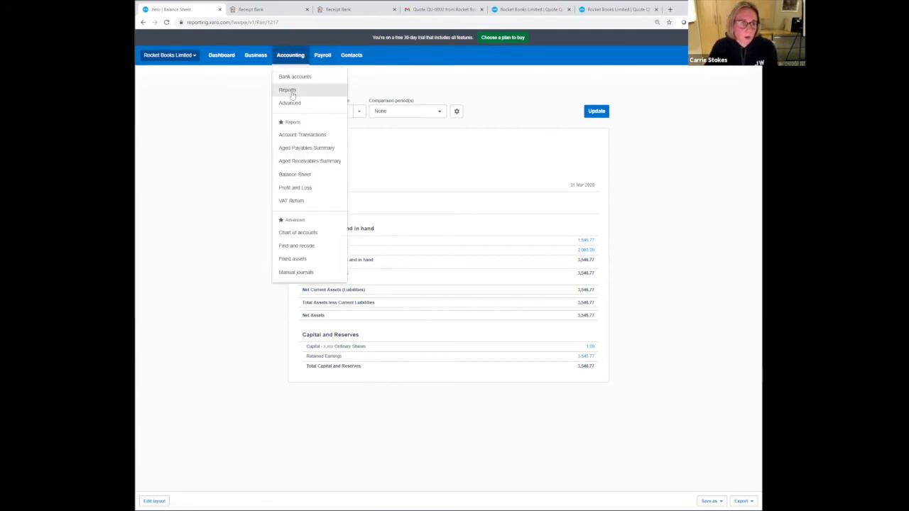
click(287, 90)
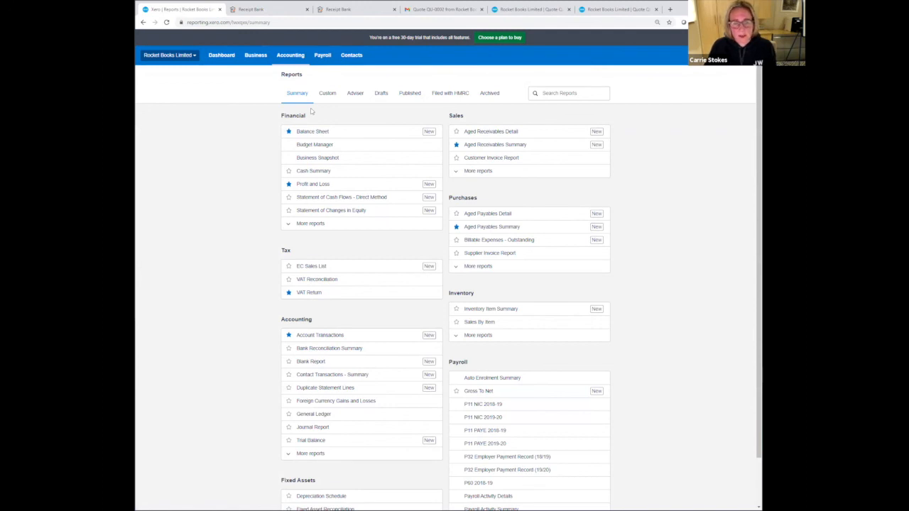
click(328, 93)
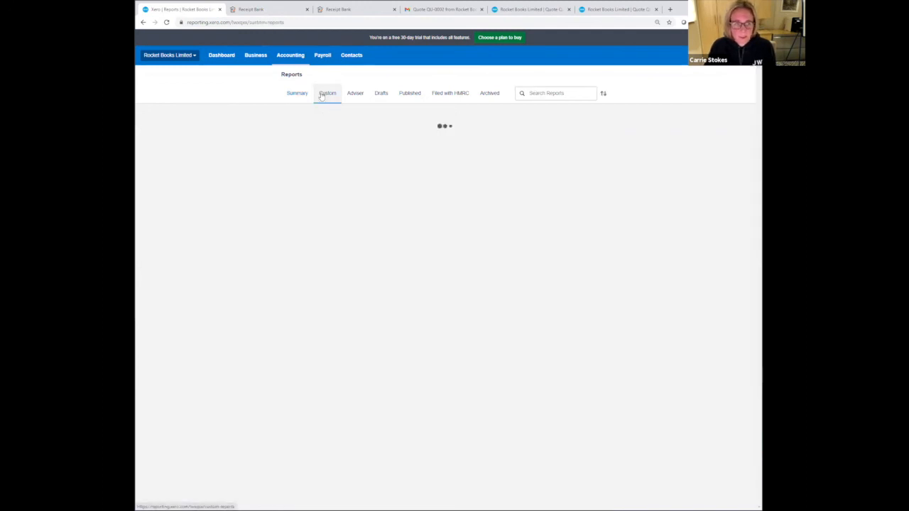
click(317, 126)
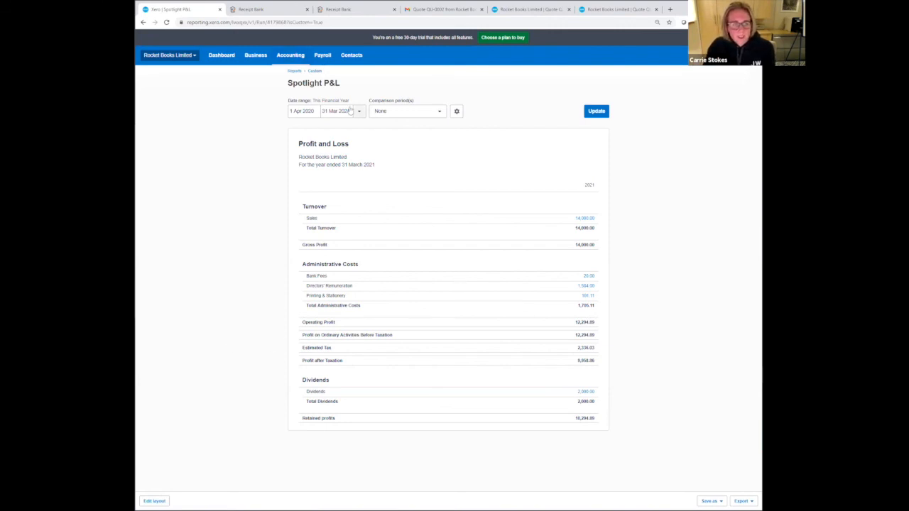
- Set the Spotlight P&L date range to 1 Apr 2020 through 30 Apr 2020 and update the report
click(312, 112)
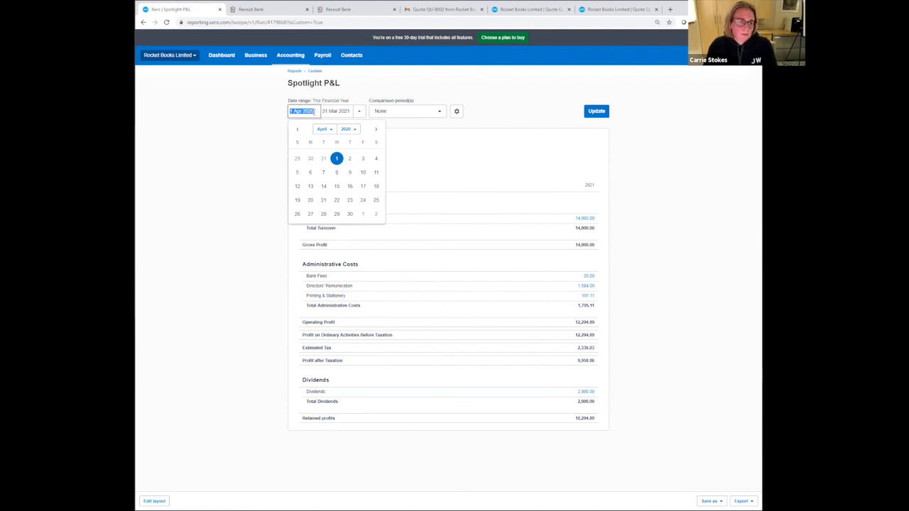
text(01/04/)
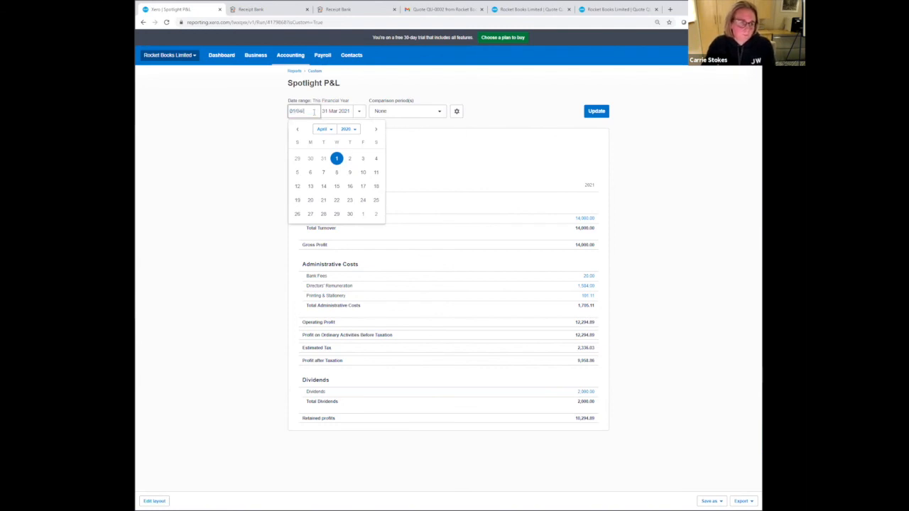
key(Tab)
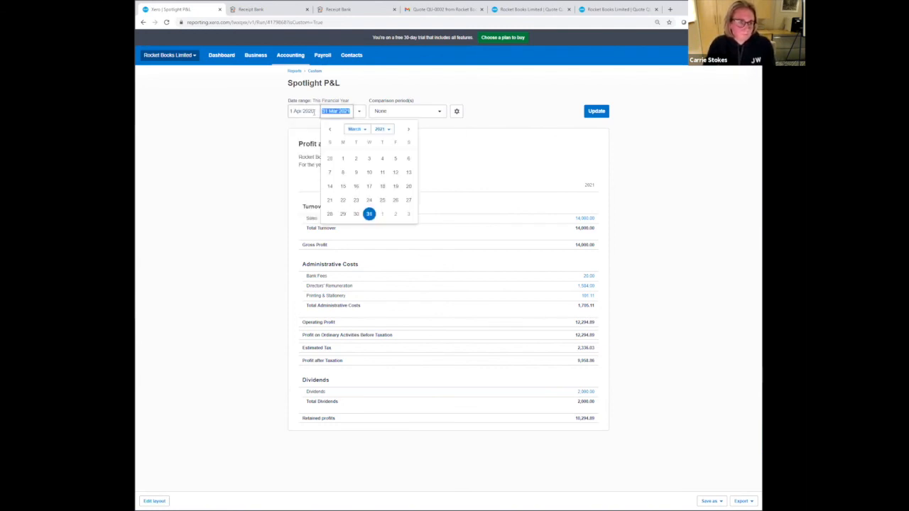
text(30/04/)
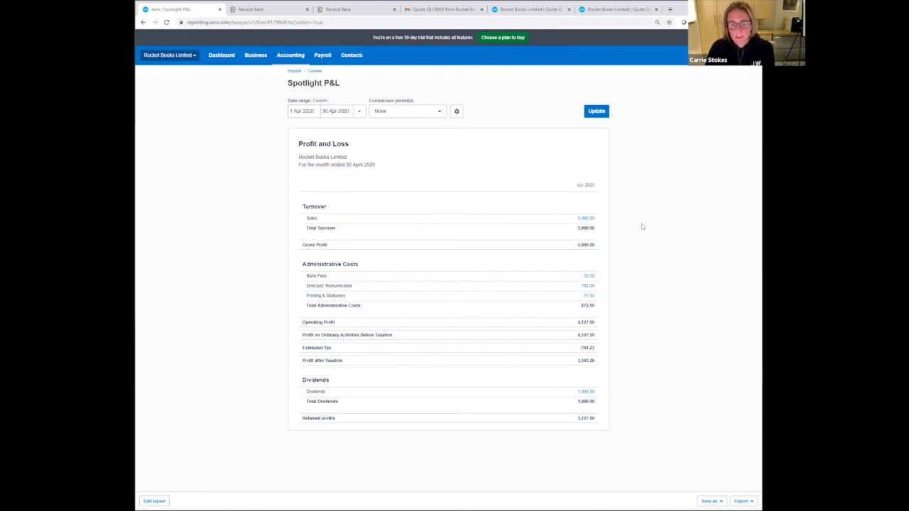
- Open the older-style Profit and Loss report from the expanded list of financial reports
click(297, 56)
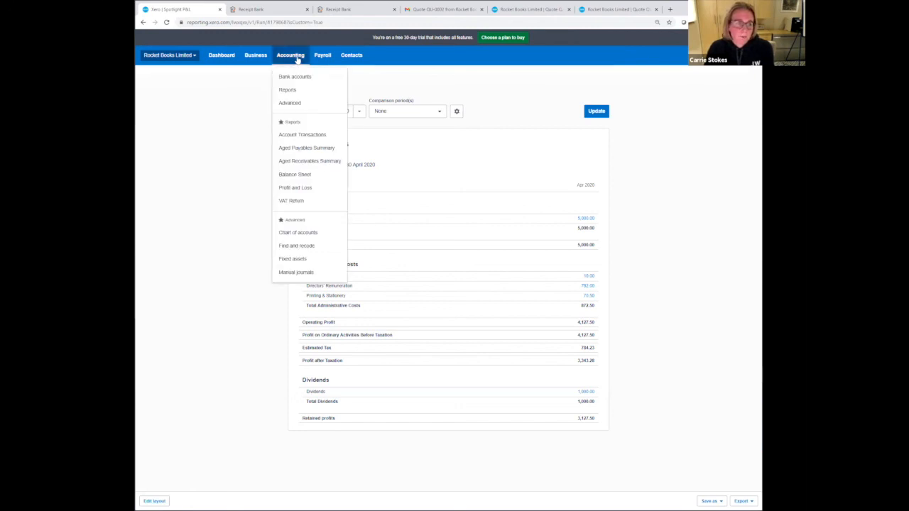
click(296, 90)
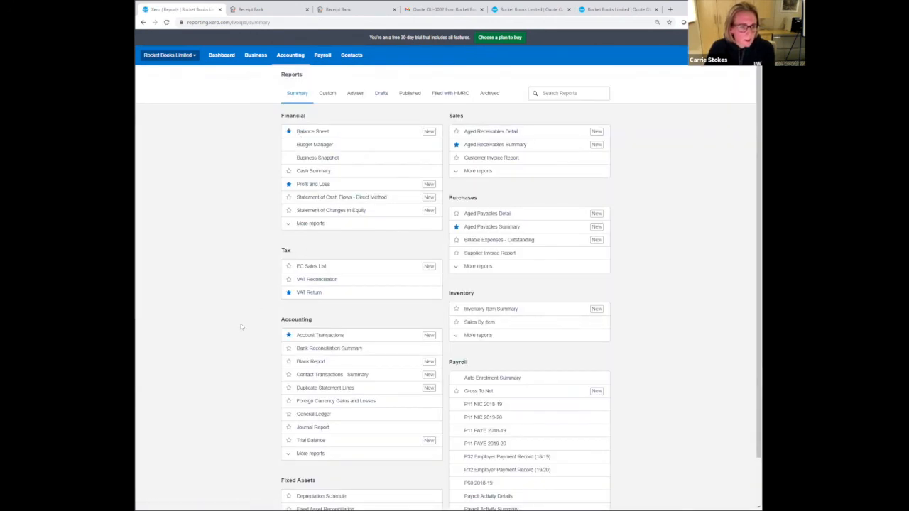
click(309, 224)
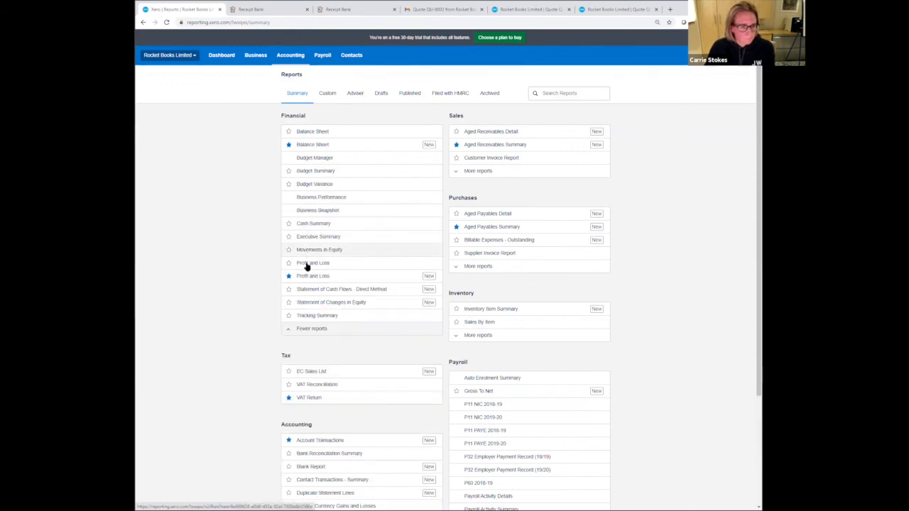
click(307, 264)
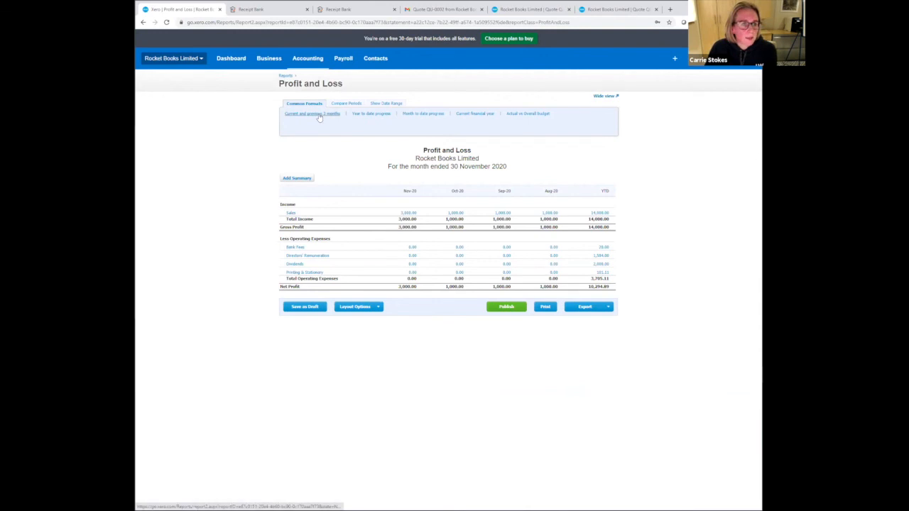
- Update the older Profit and Loss report to compare August 2020 with the previous 3 one-month periods
click(345, 103)
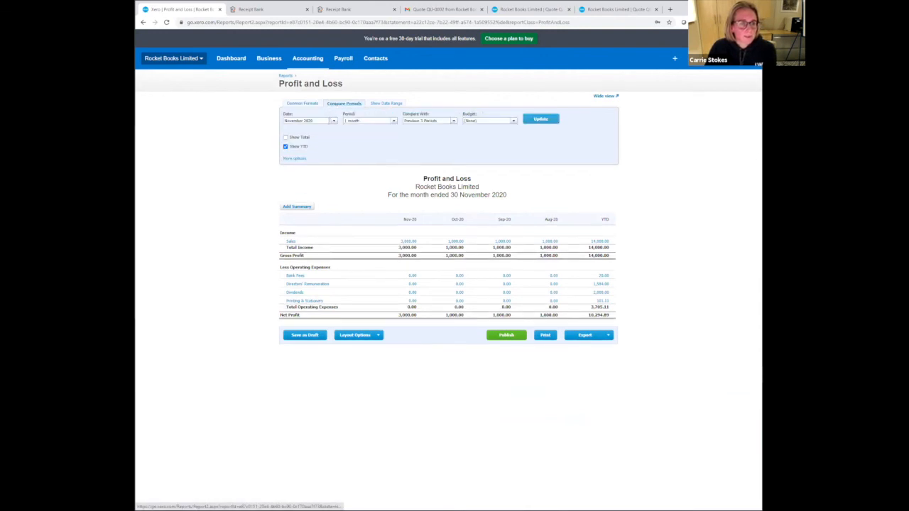
click(332, 121)
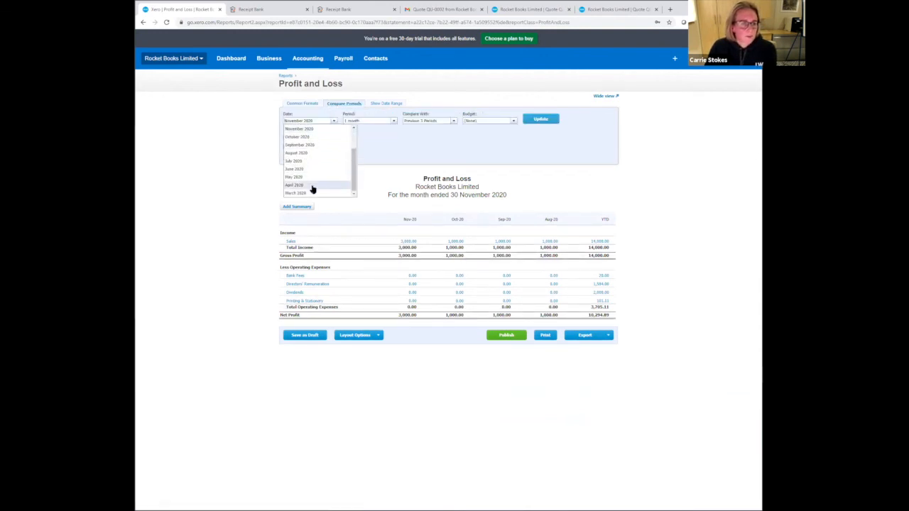
click(313, 186)
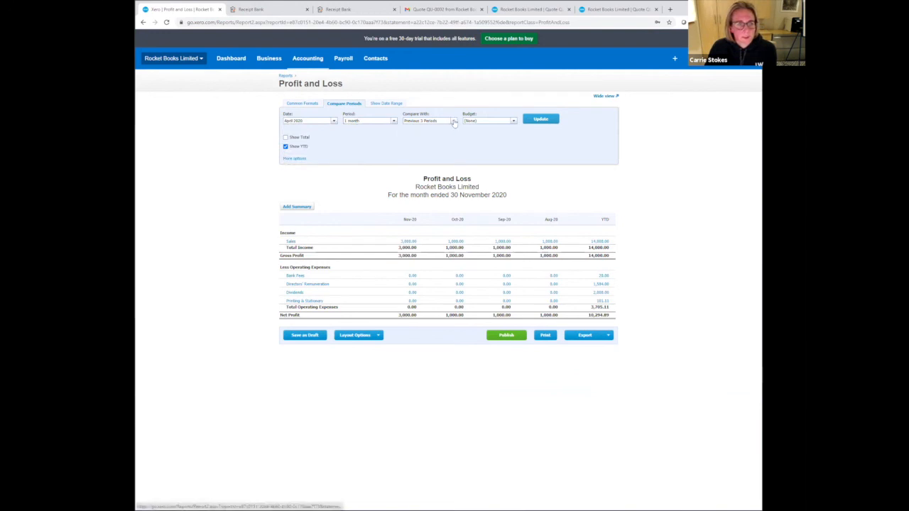
click(453, 122)
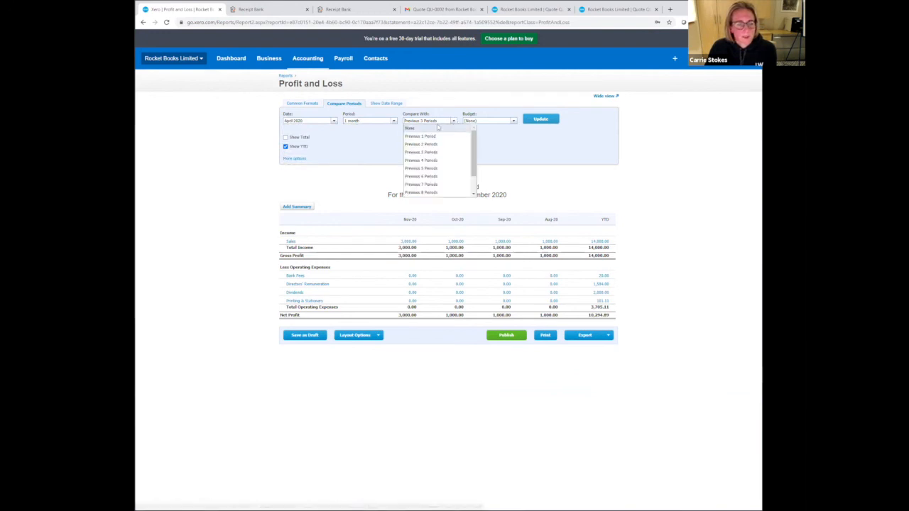
click(333, 122)
click(333, 122)
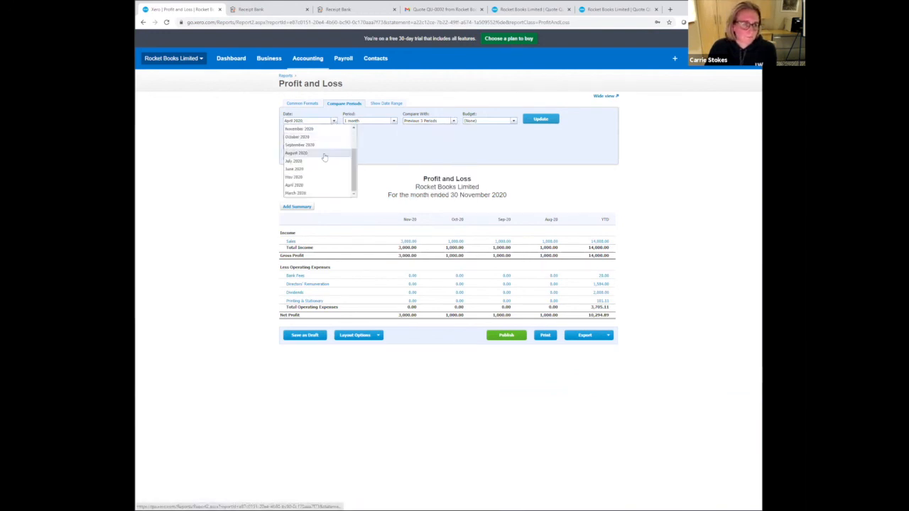
click(316, 156)
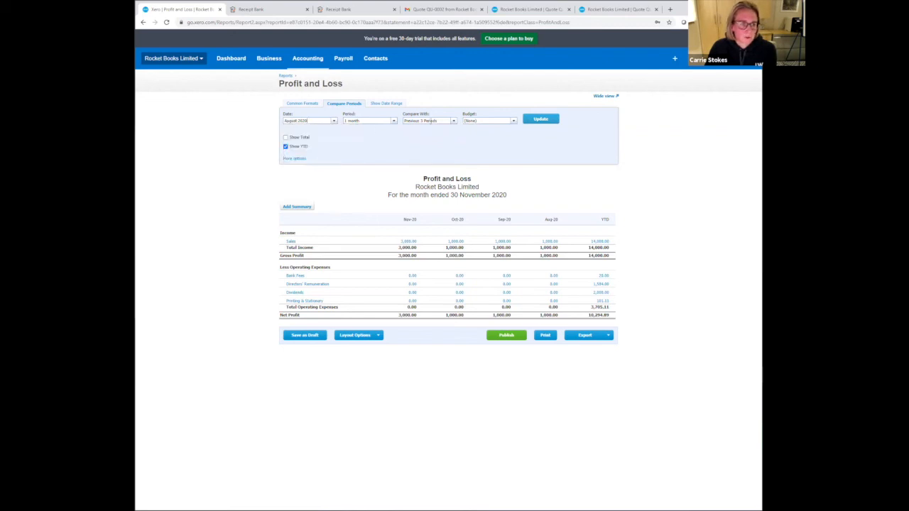
click(532, 123)
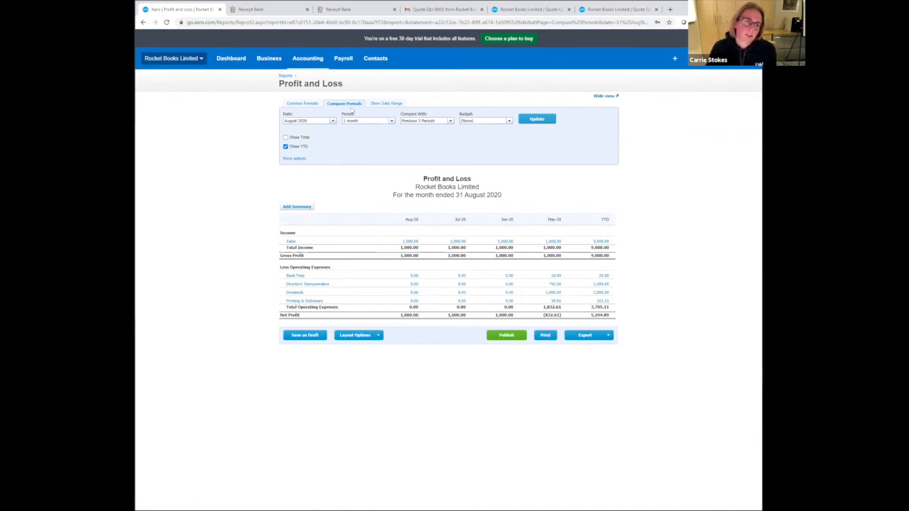
- Run the Cash Summary report for April 2020 with a 1 month period
click(309, 58)
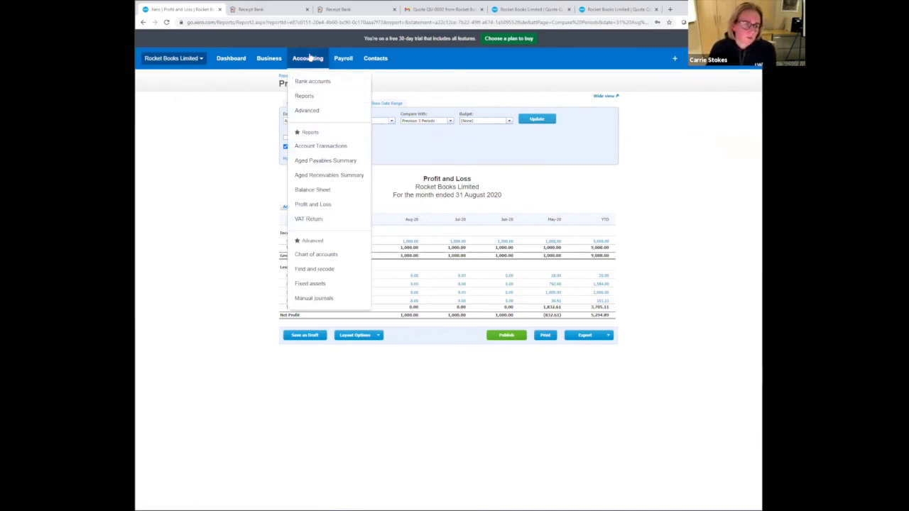
click(321, 96)
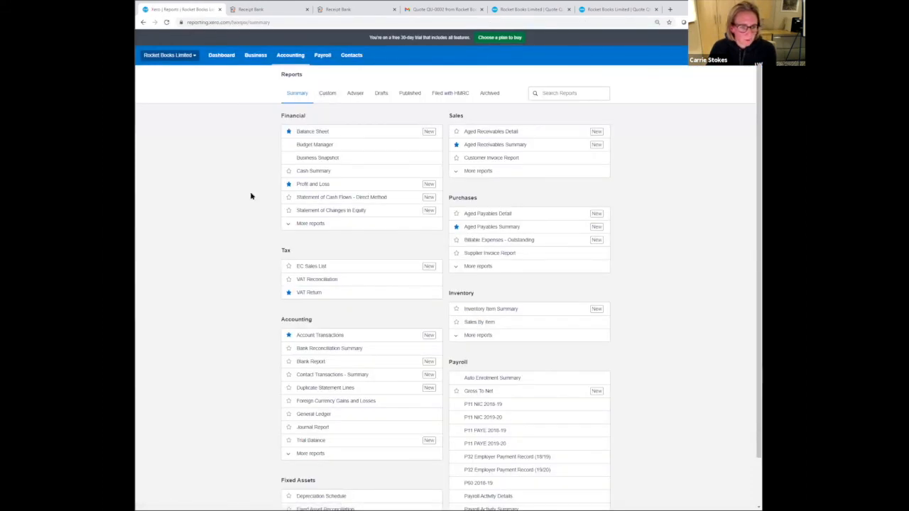
scroll(239, 340, down, 2)
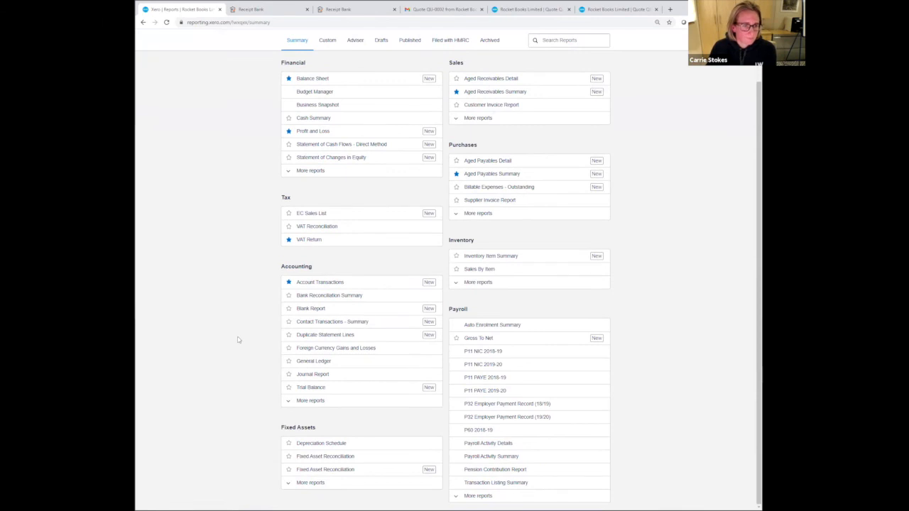
click(330, 119)
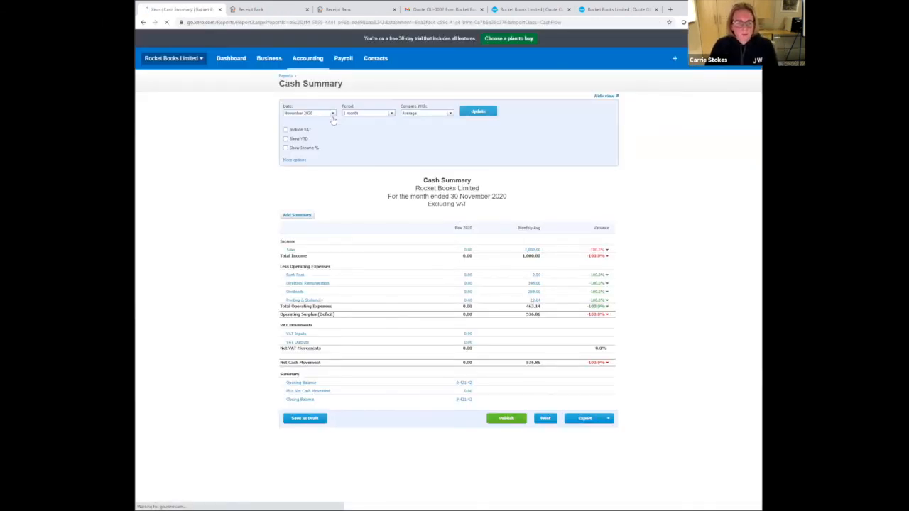
click(333, 115)
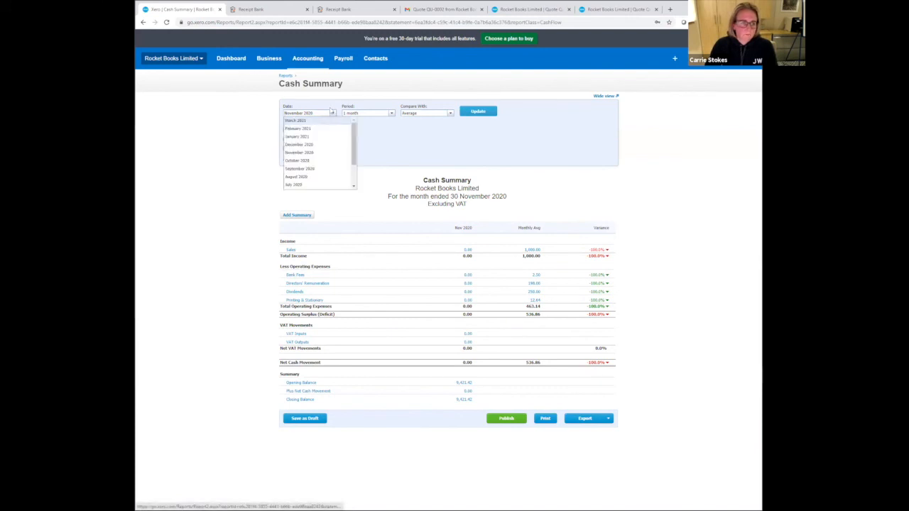
scroll(318, 154, down, 4)
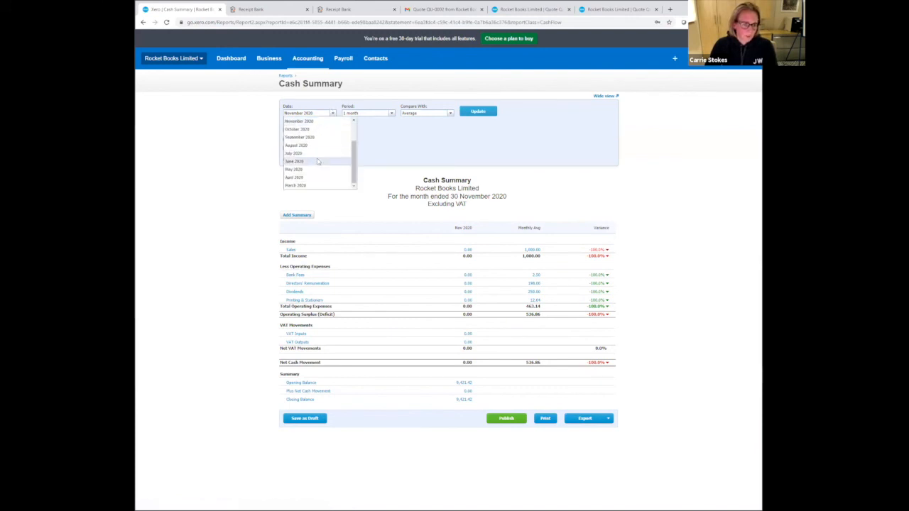
click(318, 178)
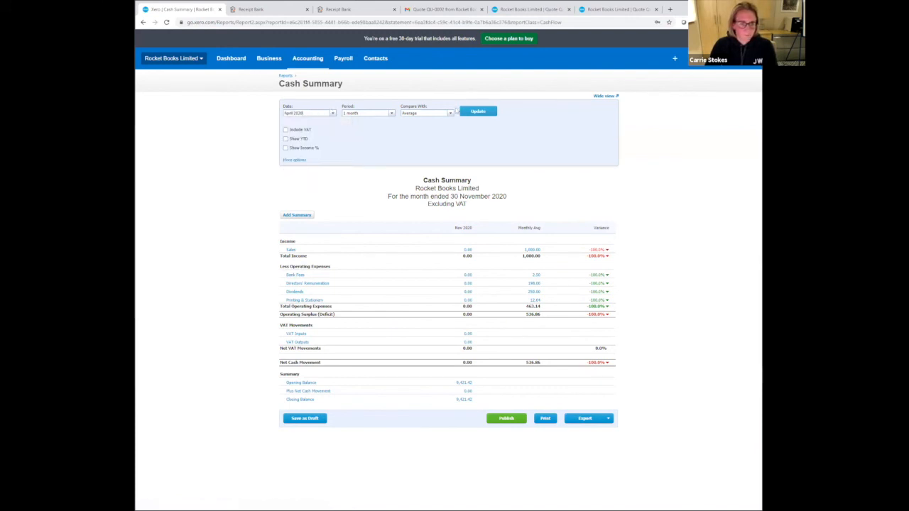
click(471, 113)
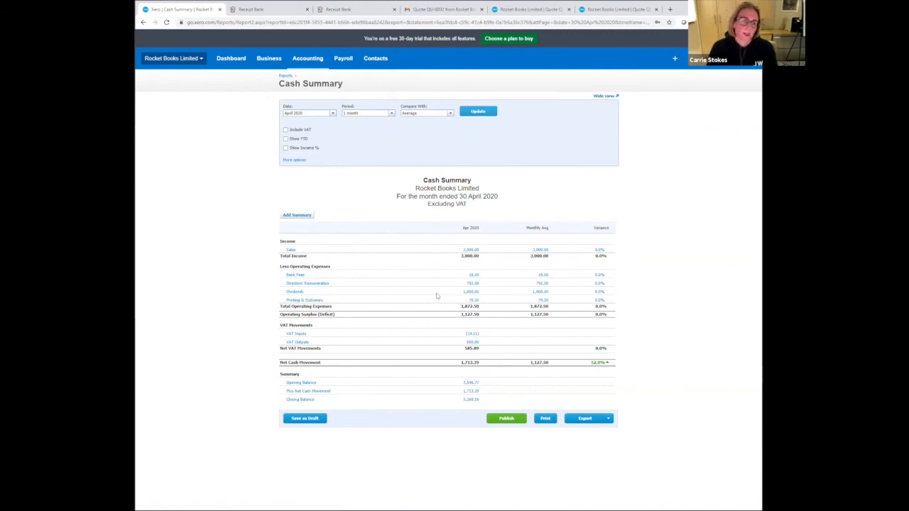
- Run the new Profit and Loss report for 1 Apr 2020 to 30 Apr 2020, compared with 4 periods
click(306, 59)
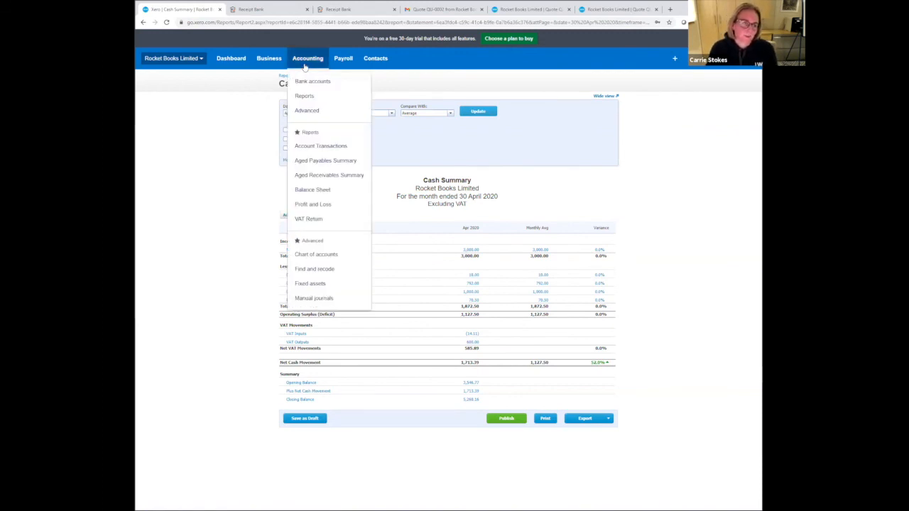
click(304, 97)
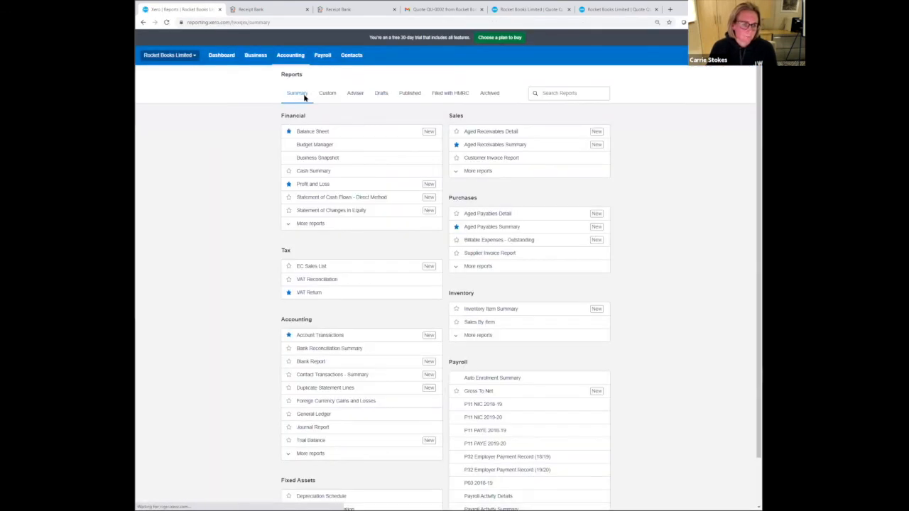
click(320, 184)
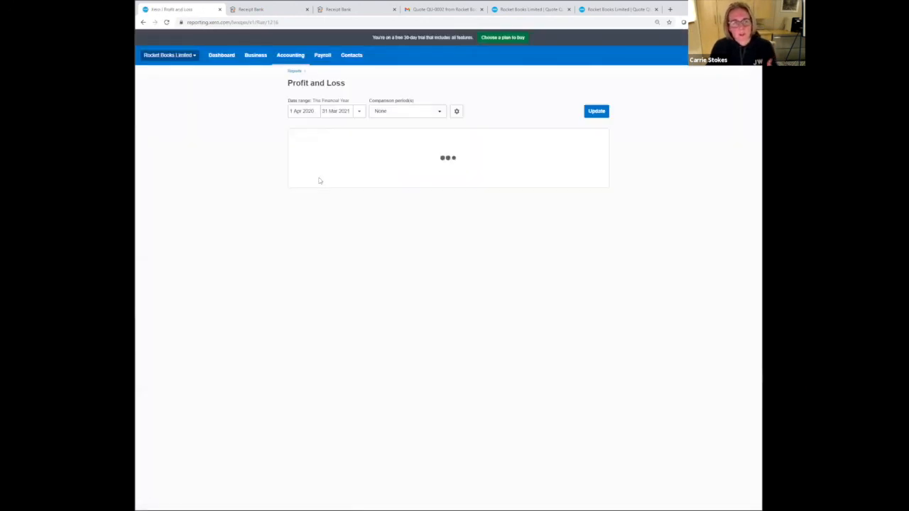
click(346, 112)
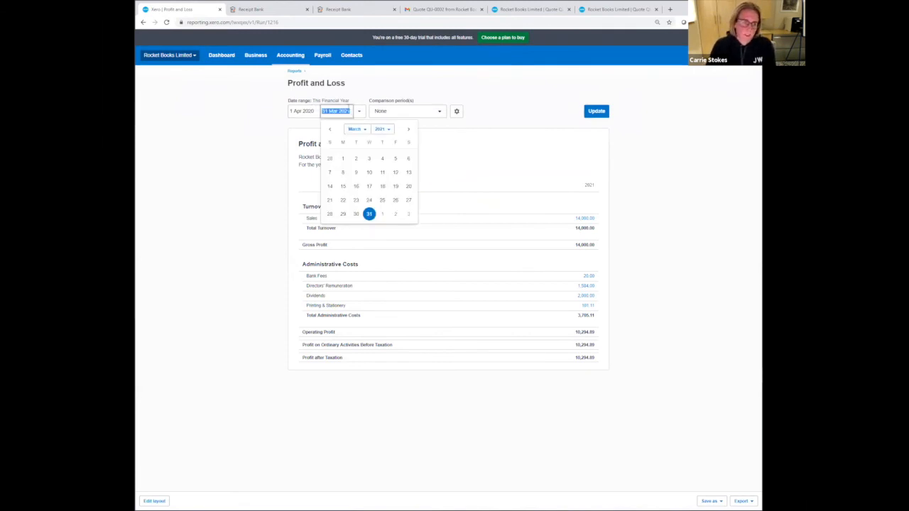
text(30 Apr 2020)
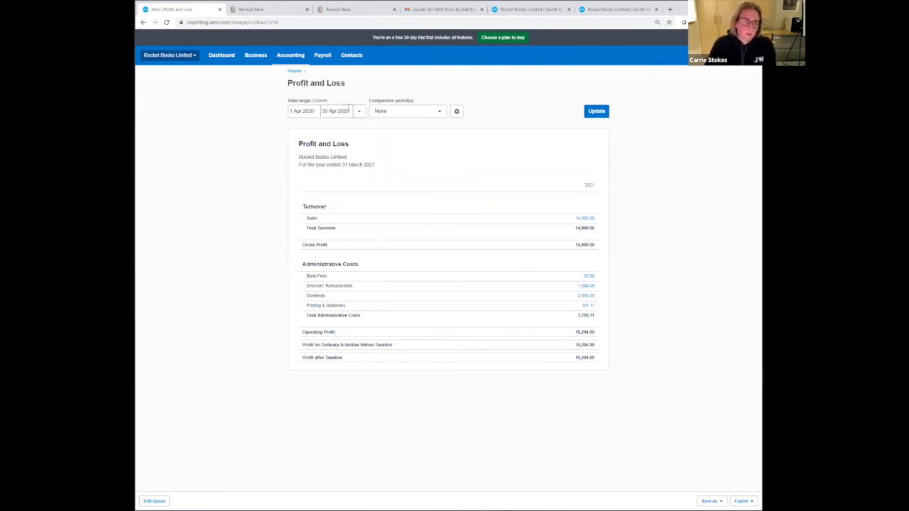
click(428, 112)
click(426, 193)
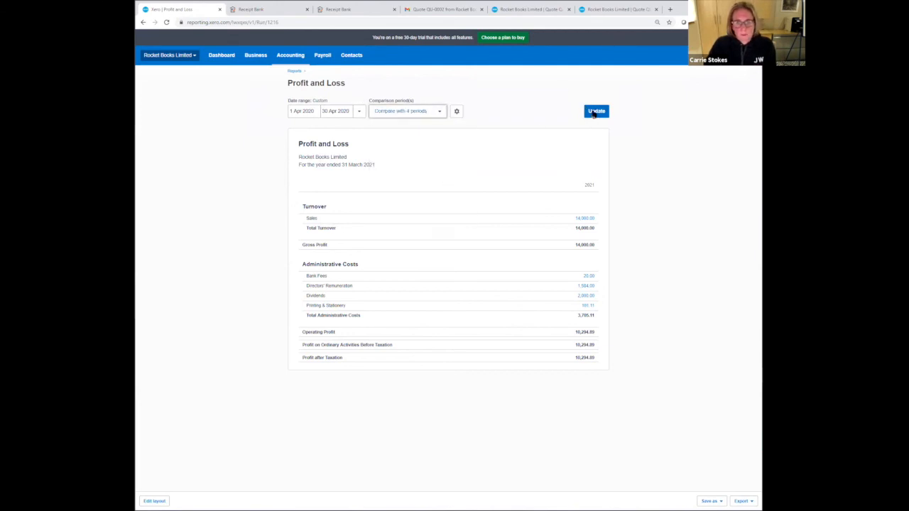
click(594, 112)
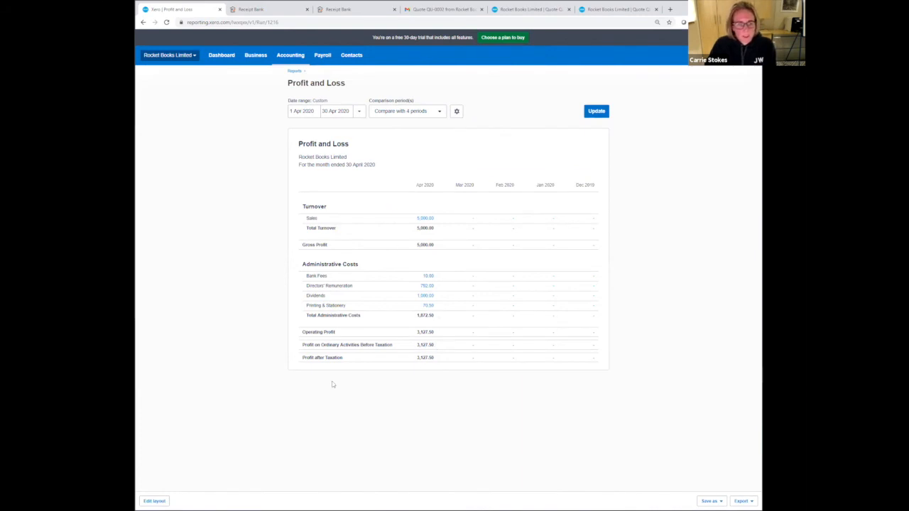
- Drill into the April 2020 Printing & Stationery figure, view the 21 Apr Amazon spend money transaction and return to the transactions list
click(428, 306)
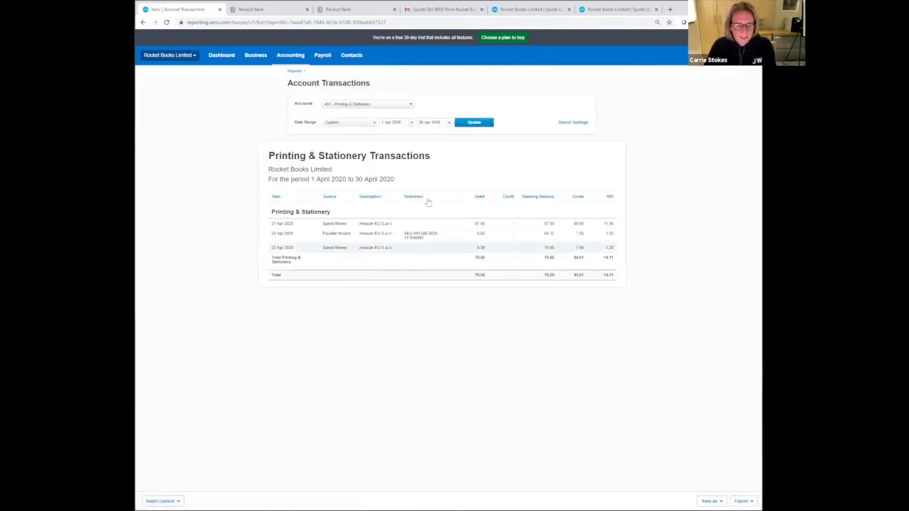
click(382, 226)
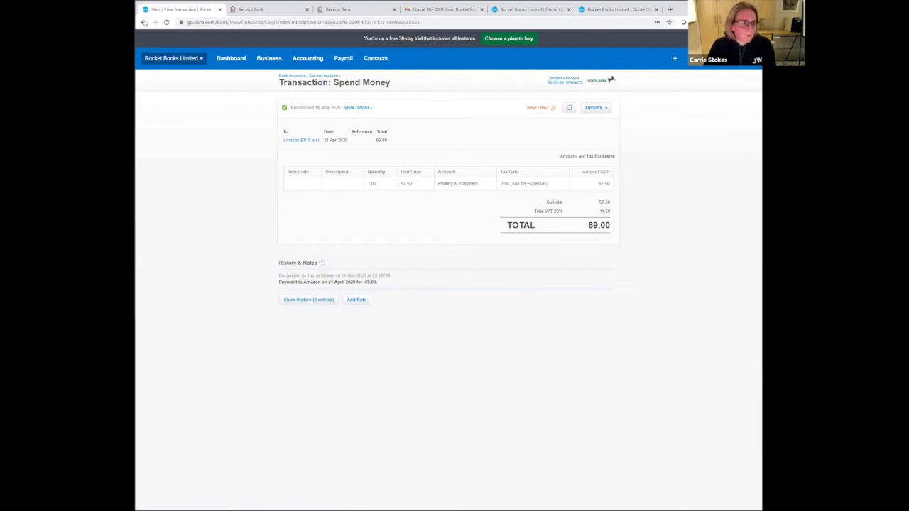
click(144, 22)
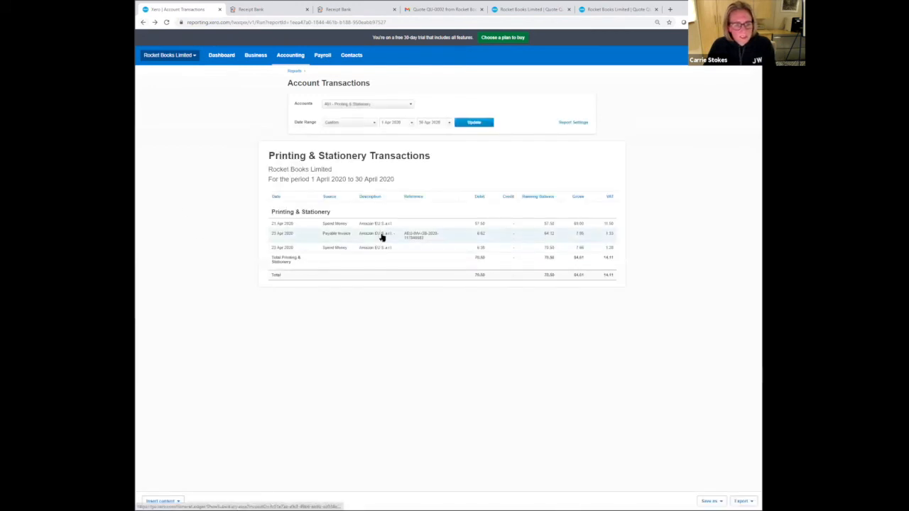
- Open the 23 Apr 2020 Amazon payable invoice and read through its attached PDF invoice
click(381, 237)
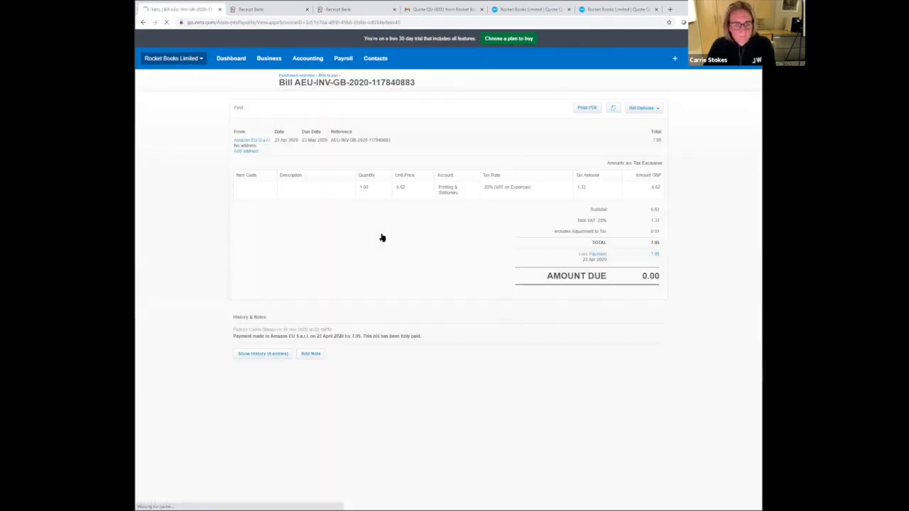
click(611, 108)
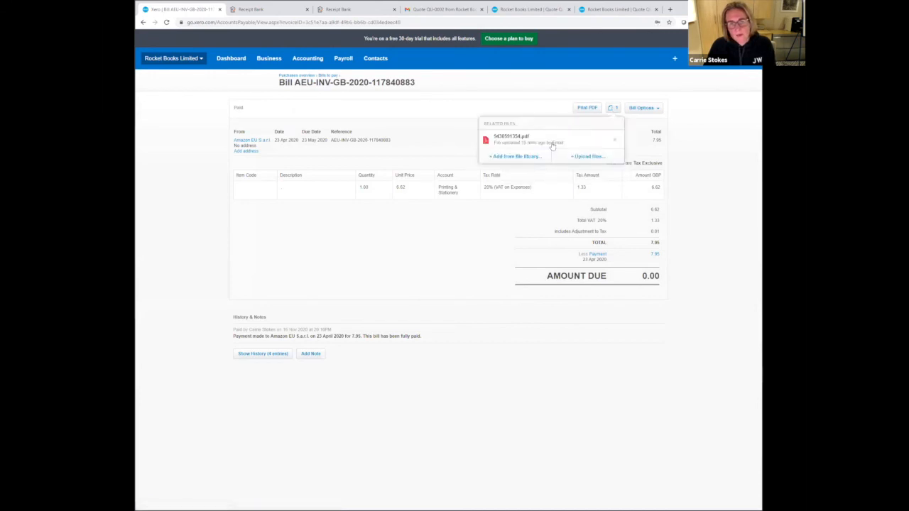
click(550, 141)
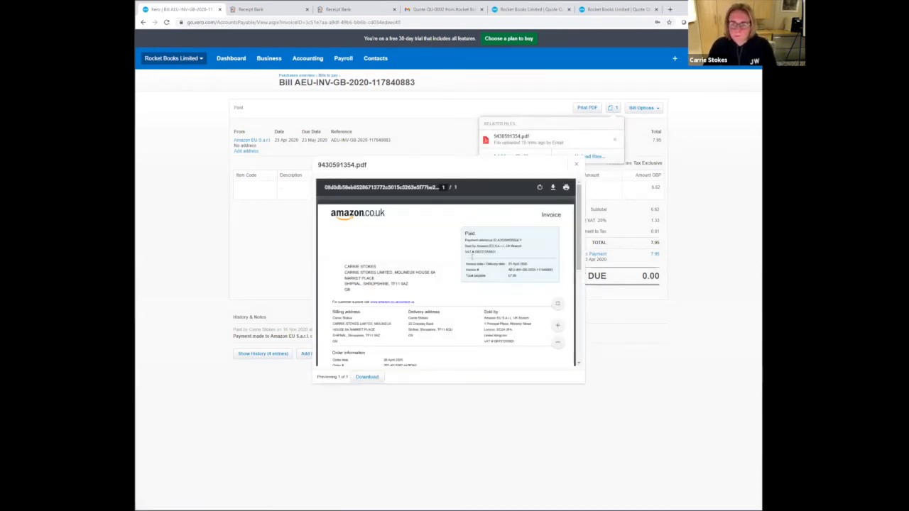
scroll(472, 257, down, 2)
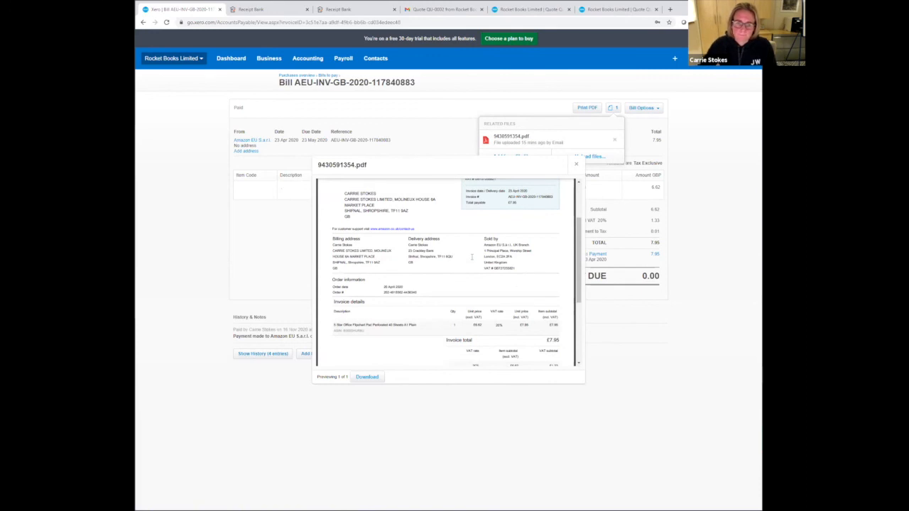
scroll(472, 257, down, 4)
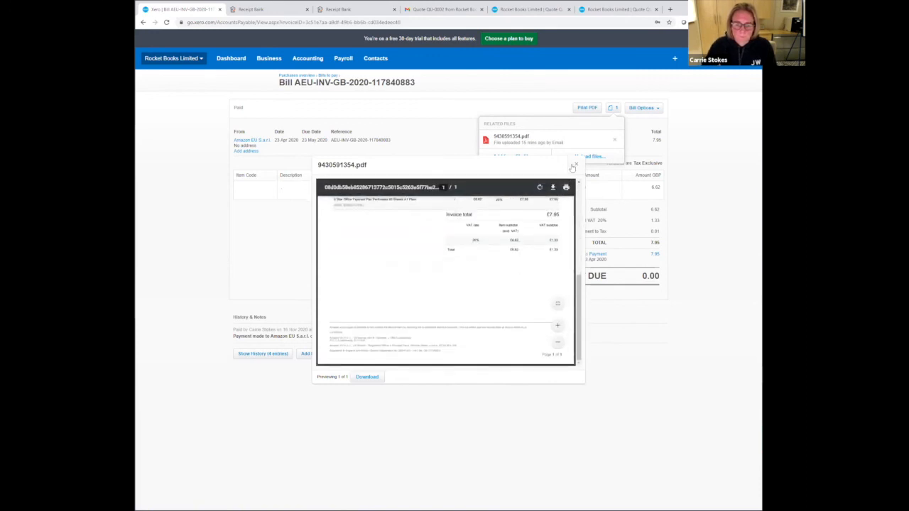
- Close the invoice PDF preview and go to the organisation's dashboard
click(343, 105)
click(306, 62)
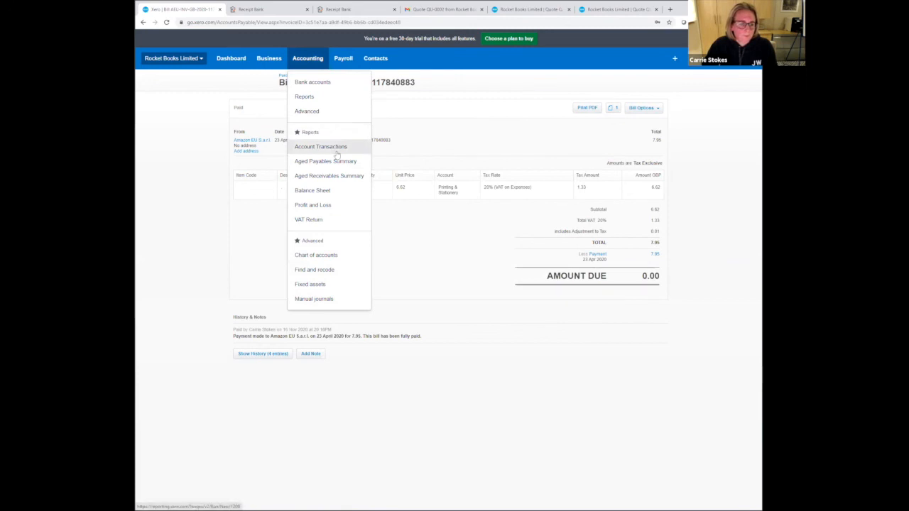
click(223, 64)
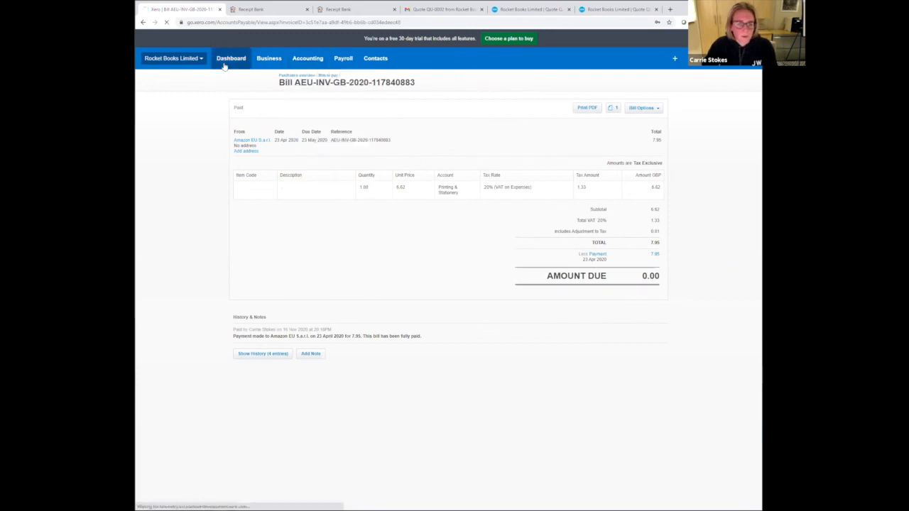